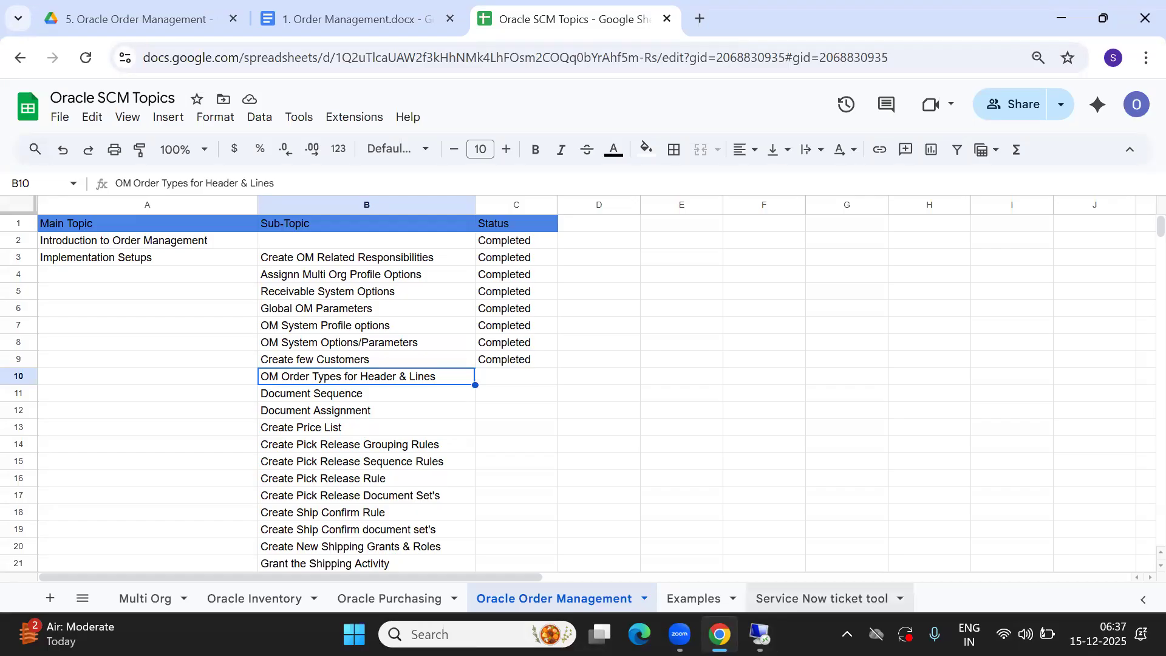
Switch to the Remote Desktop session and change the responsibility to ABC SI Order Management Responsibility
click(759, 634)
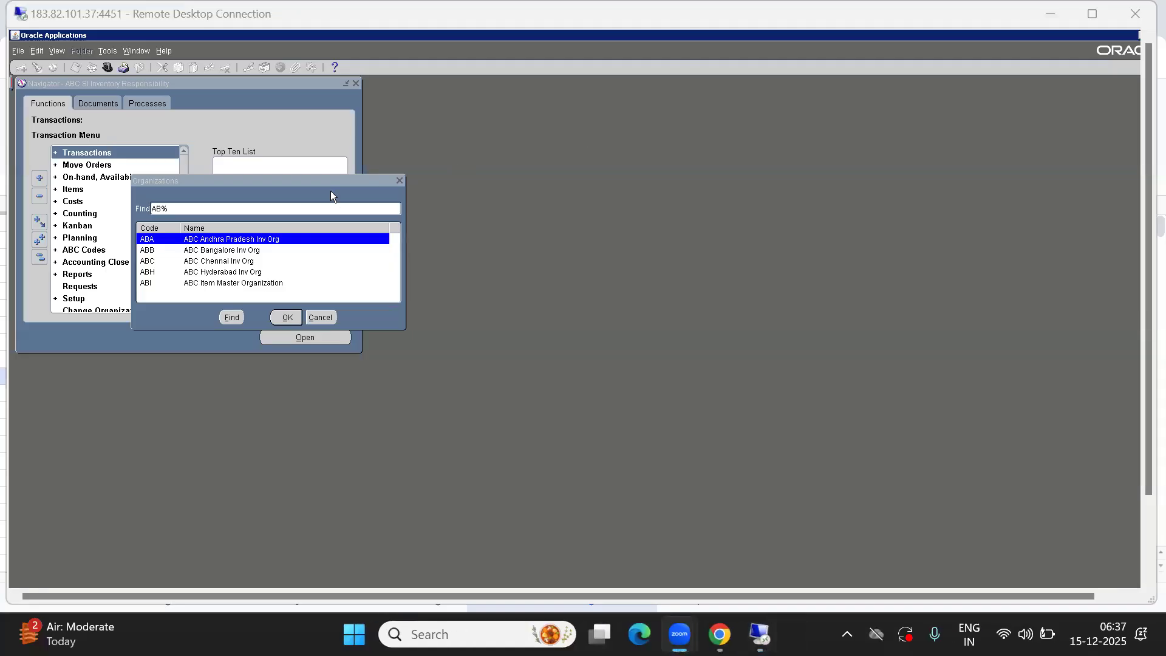
click(317, 318)
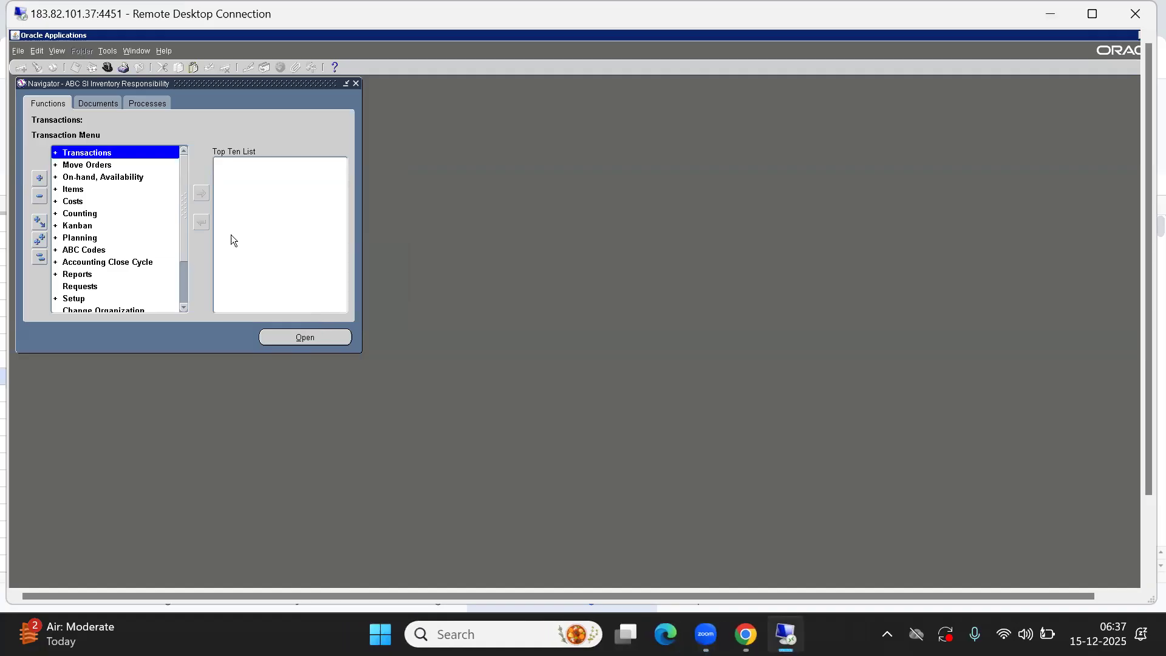
click(106, 67)
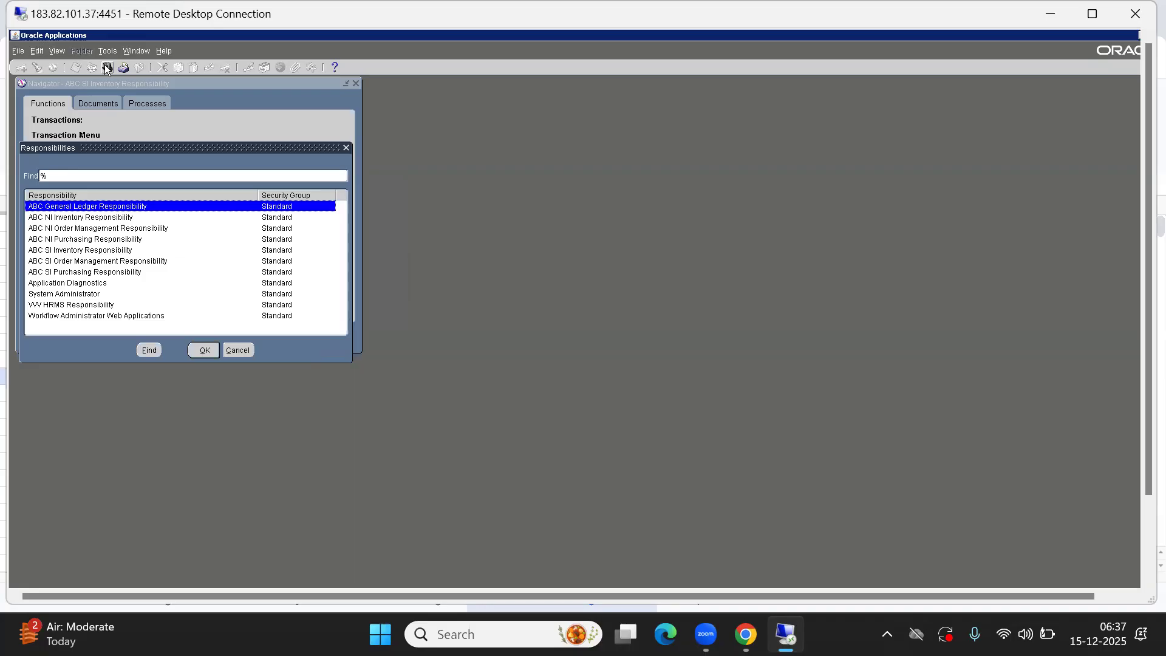
key(Down)
key(Down)
key(Down)
key(Down)
key(Down)
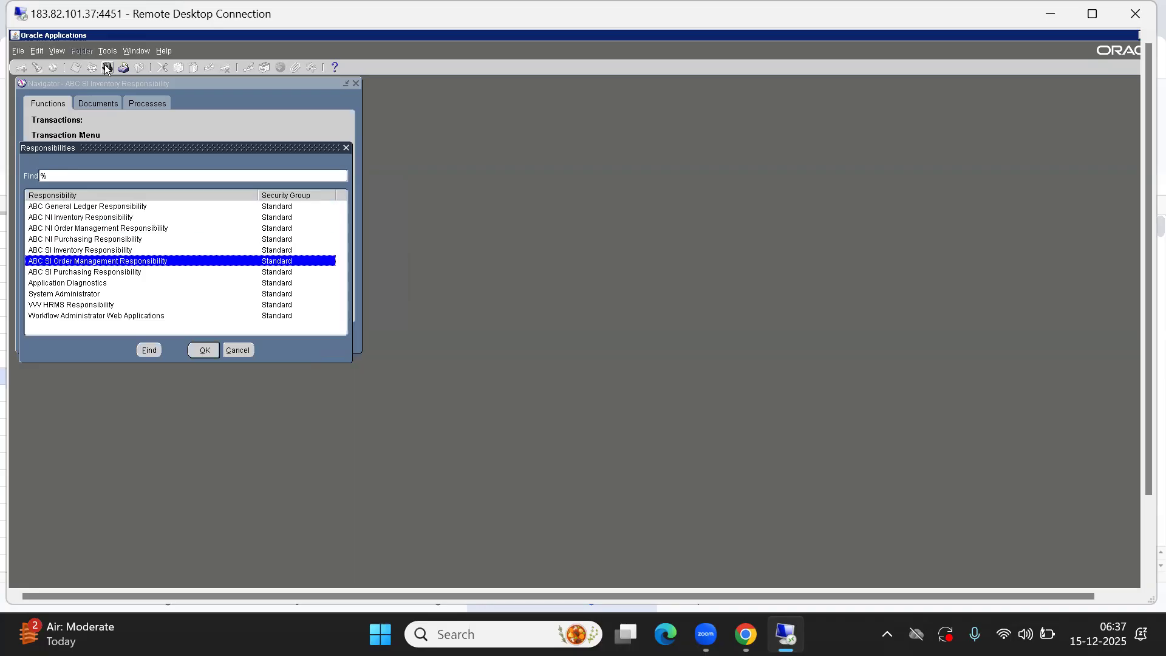
key(Return)
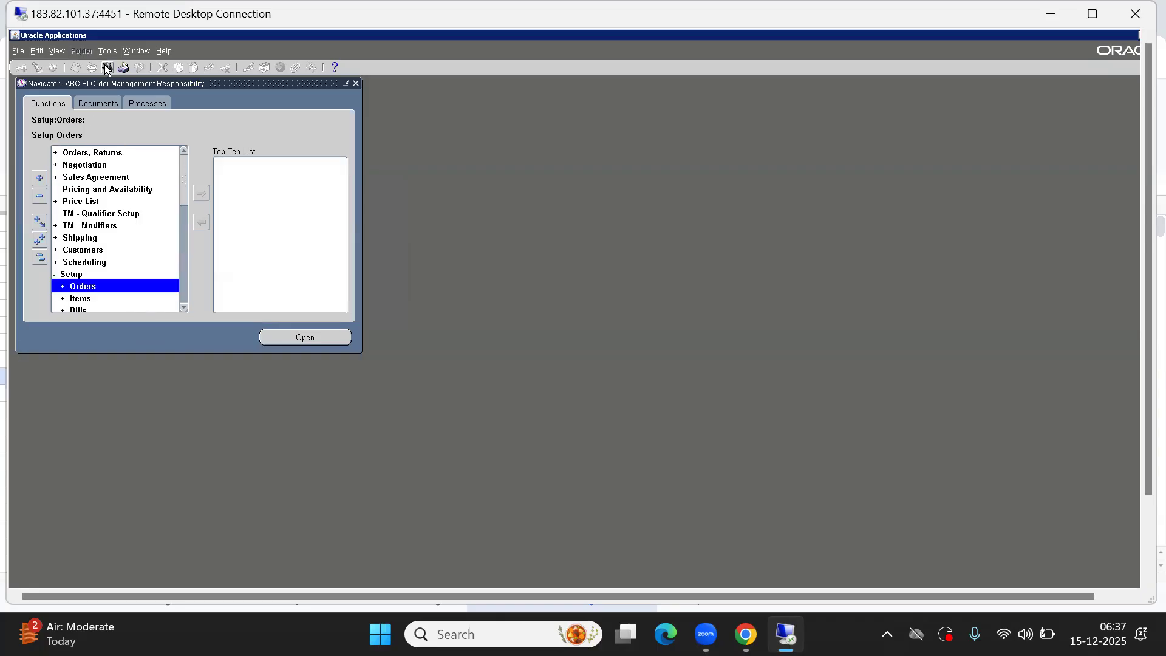
Open the Transaction Types definition form and query the existing transaction types
key(t)
key(t)
key(Return)
key(Return)
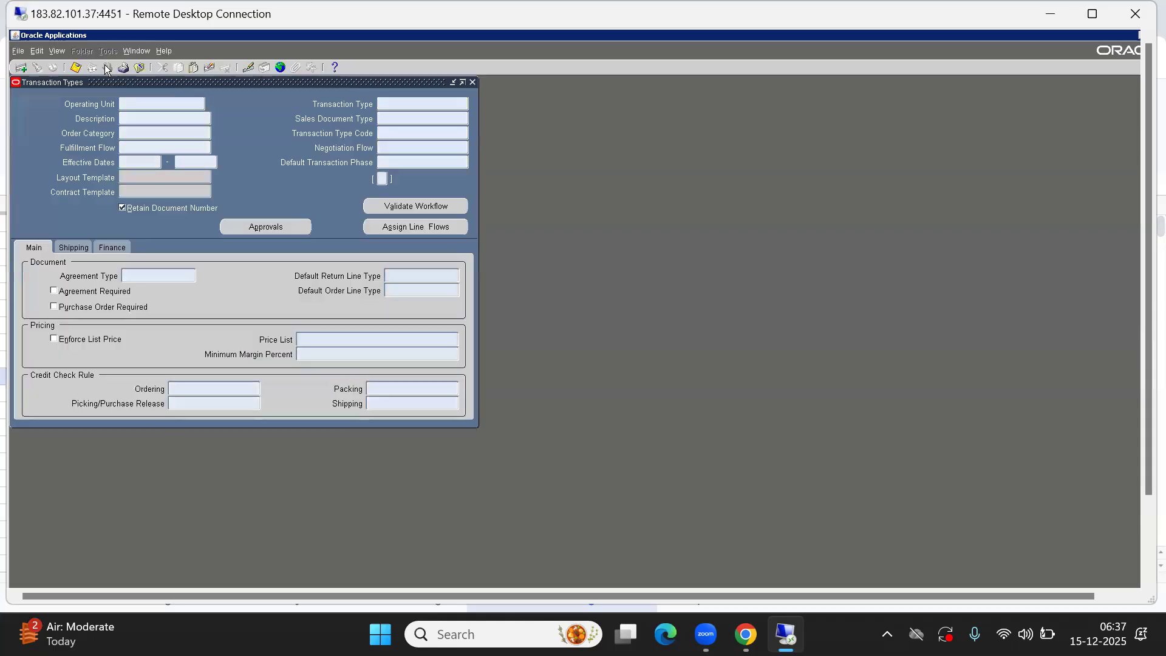
key(ctrl+F11)
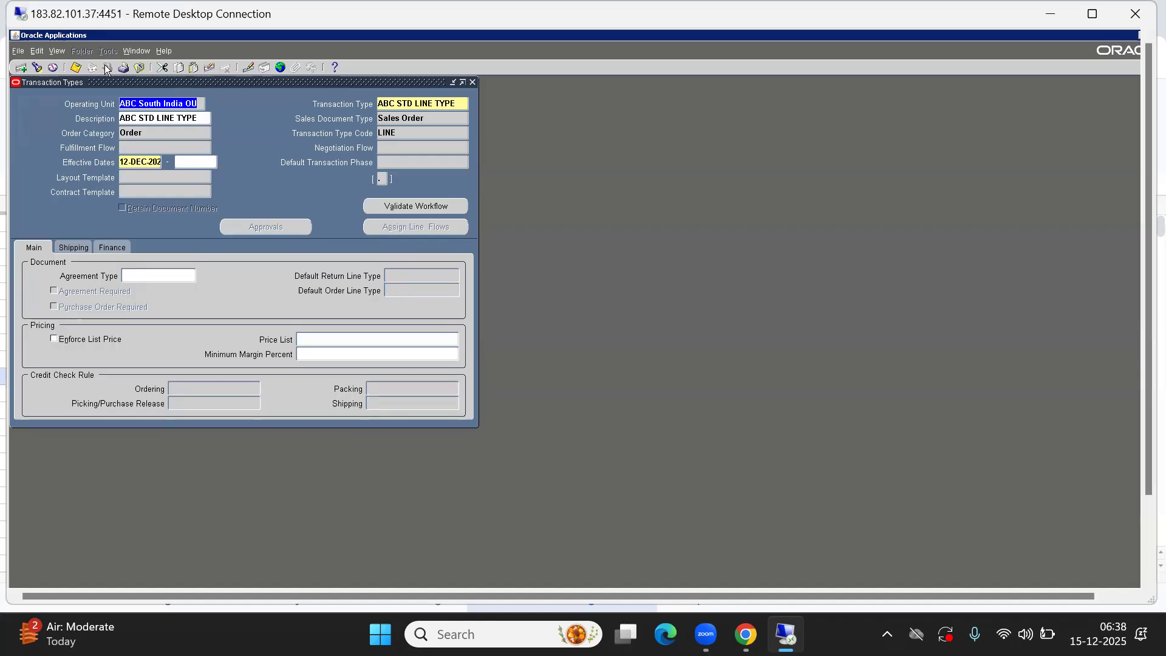
Set the line type's Freight Terms to Collect in the shipping settings
click(73, 248)
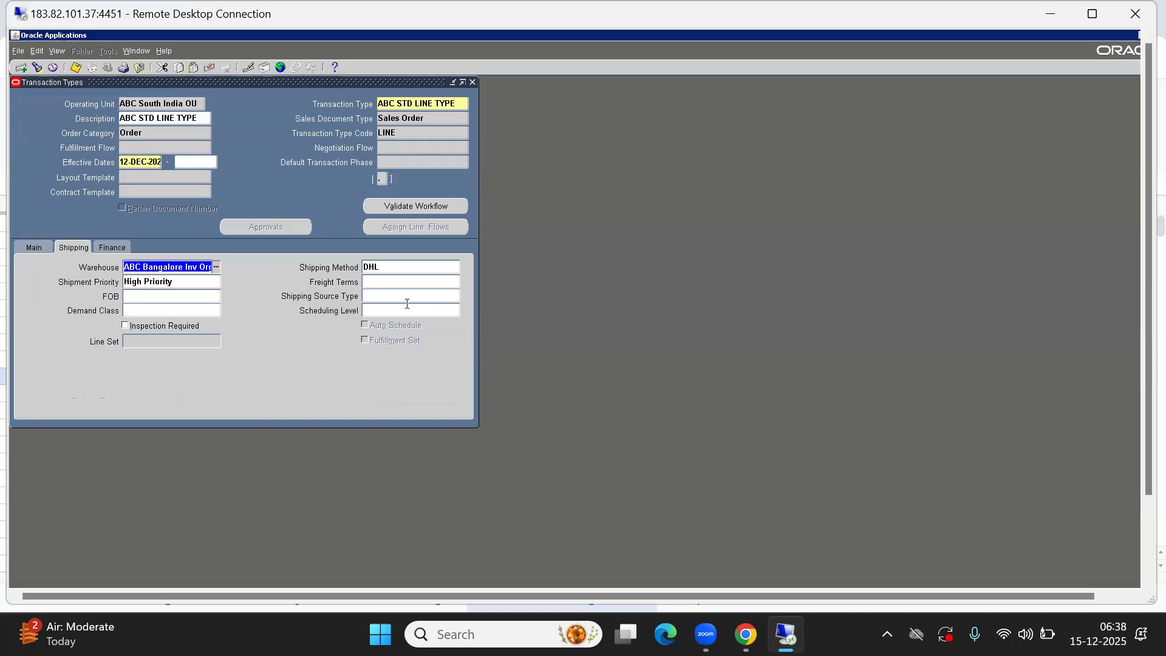
click(397, 283)
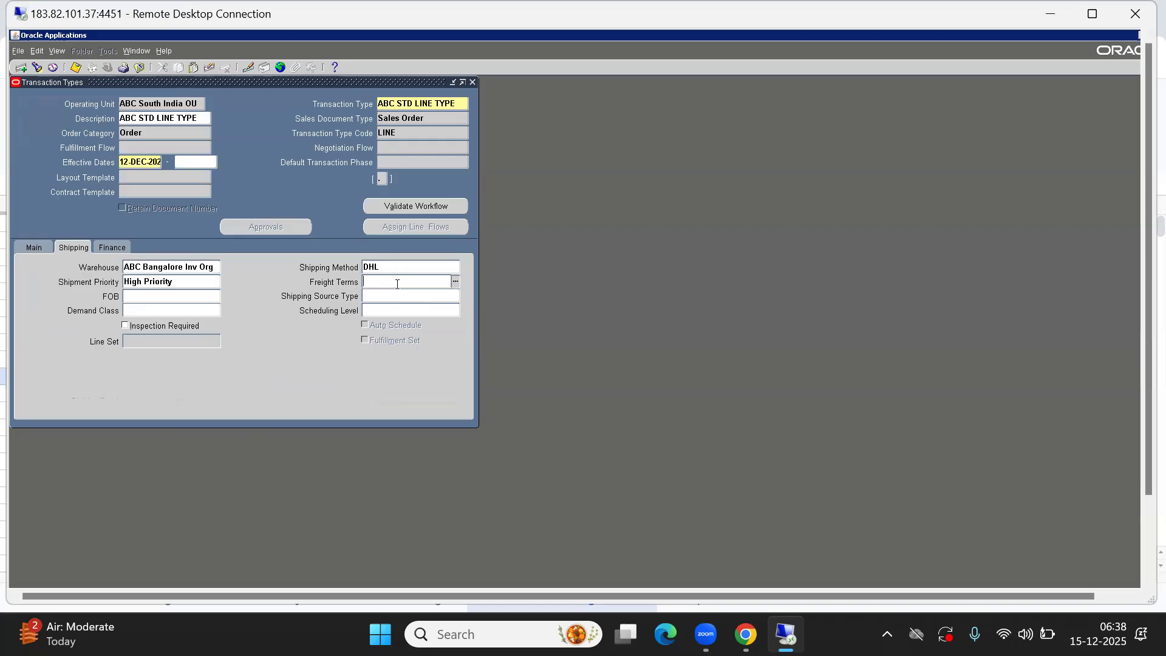
double_click(397, 284)
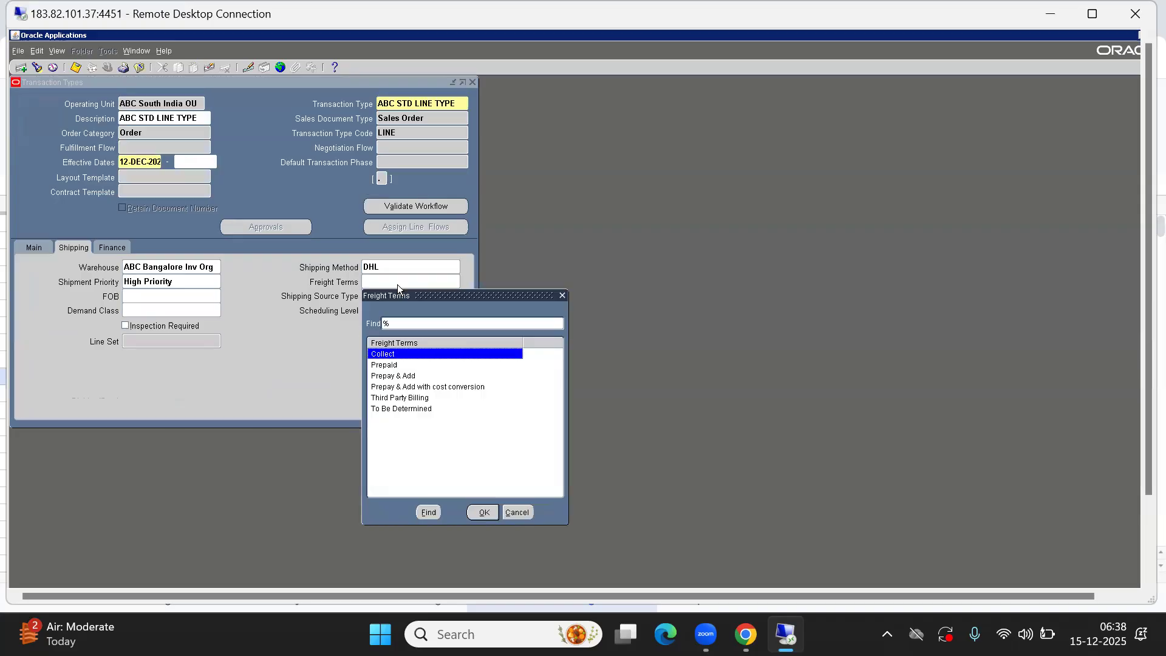
key(Down)
key(Down)
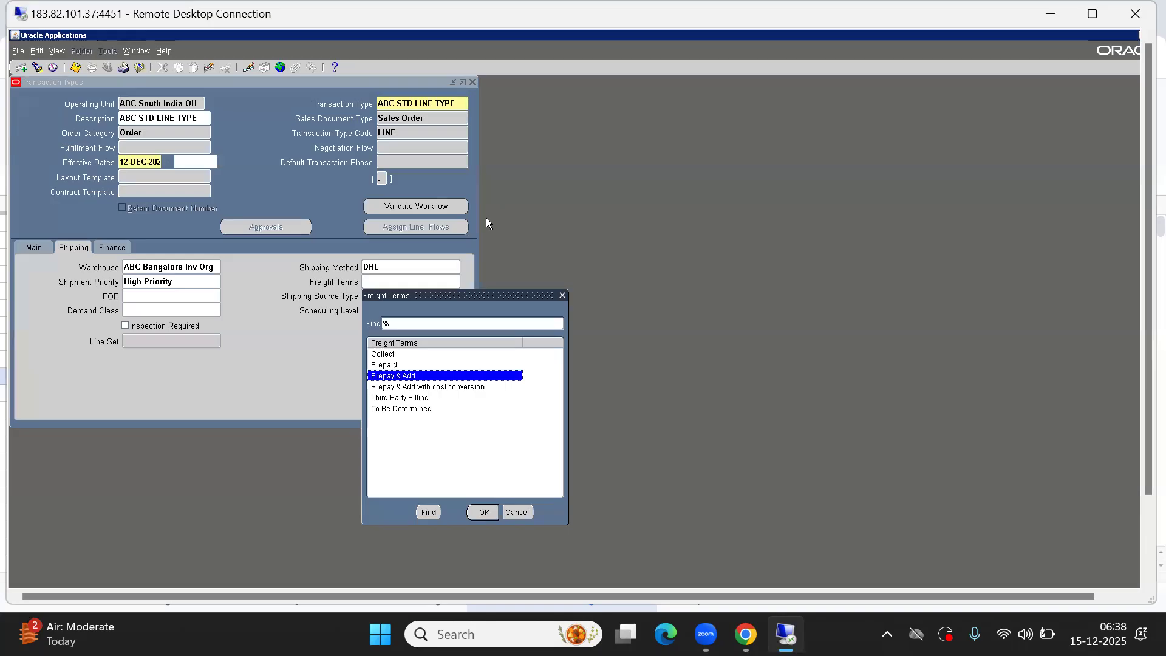
key(Up)
key(Down)
key(Down)
key(Up)
key(Up)
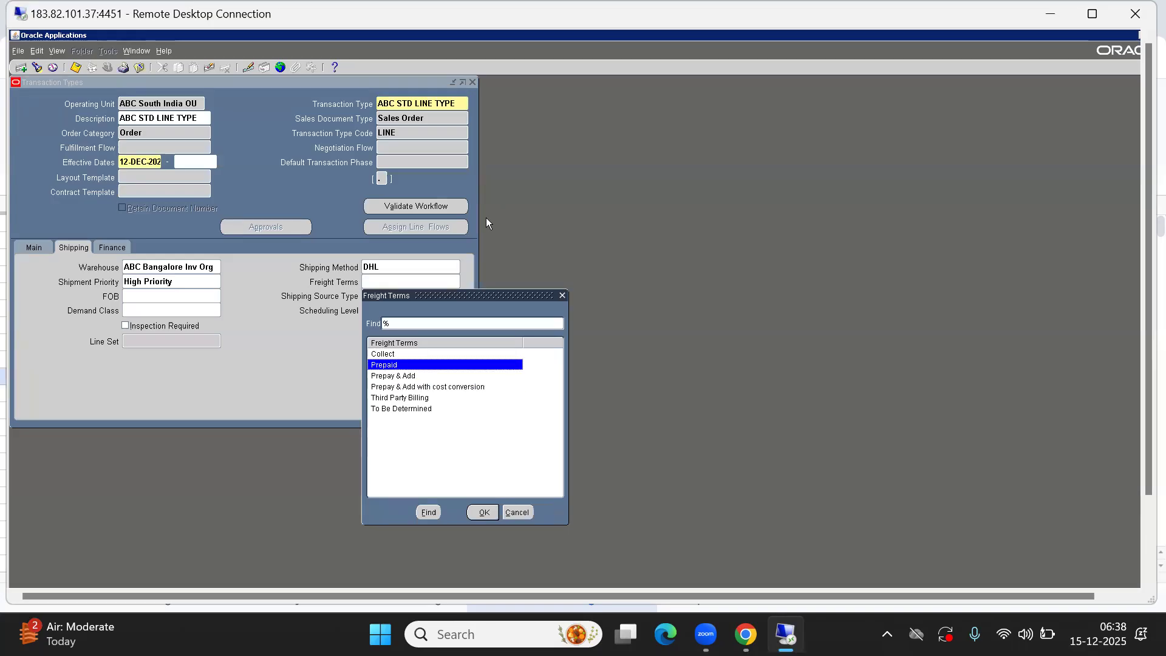
key(Up)
key(Return)
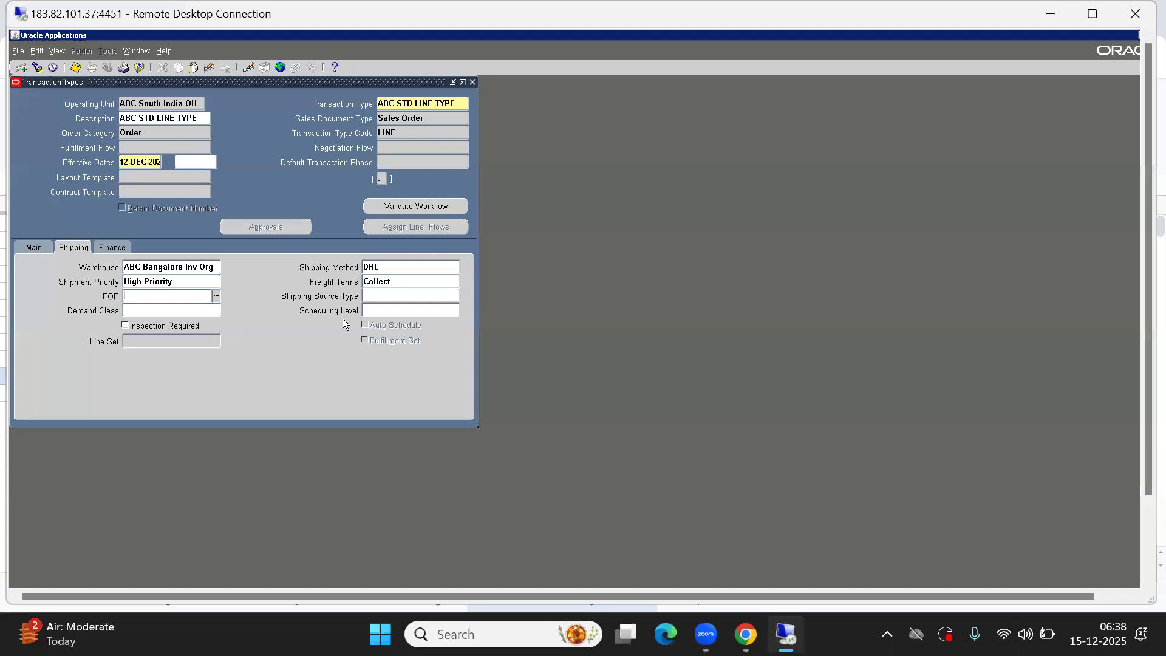
Set the Invoicing Rule to Advance Invoice and the Accounting Rule to Immediate in the finance settings
click(112, 251)
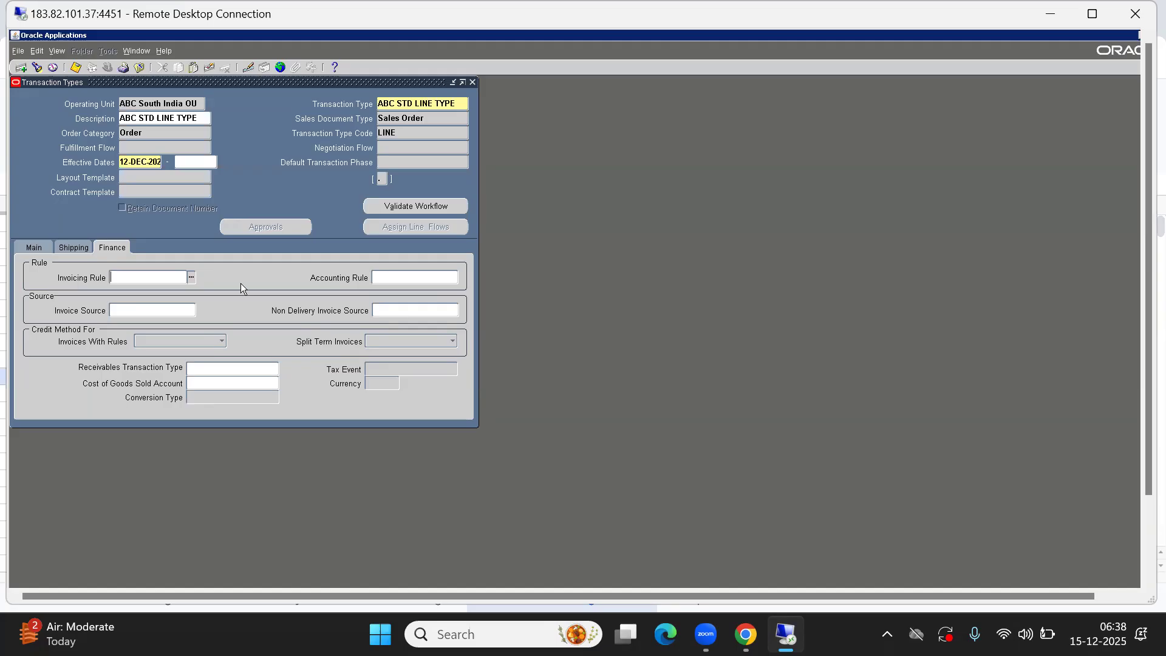
key(ctrl+l)
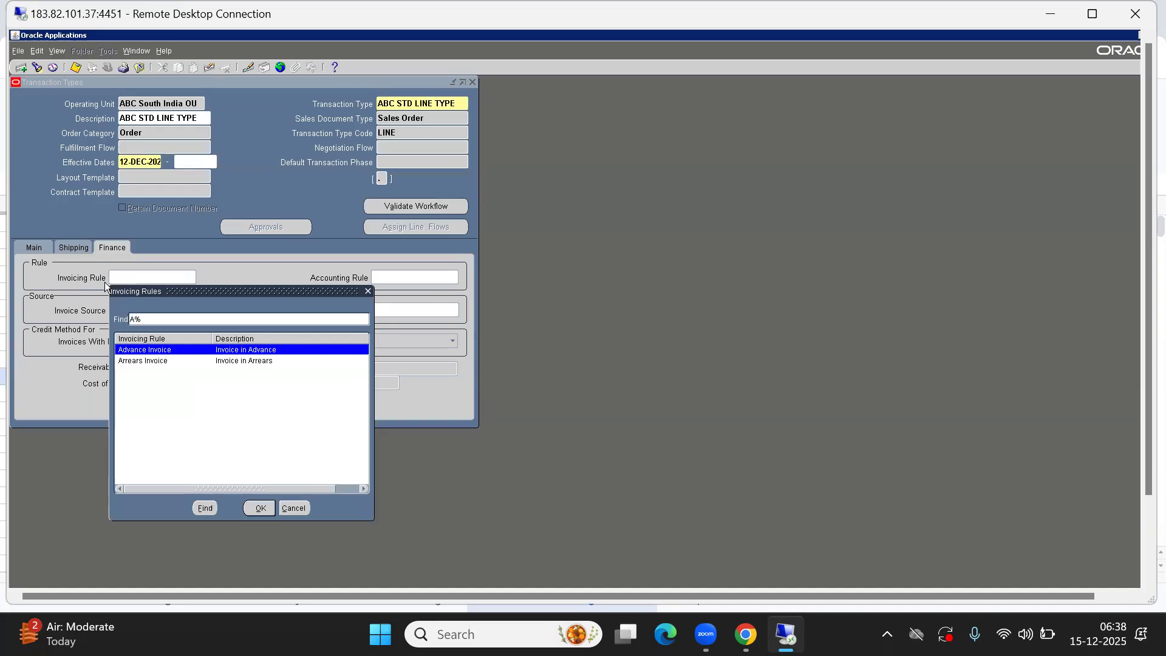
key(Return)
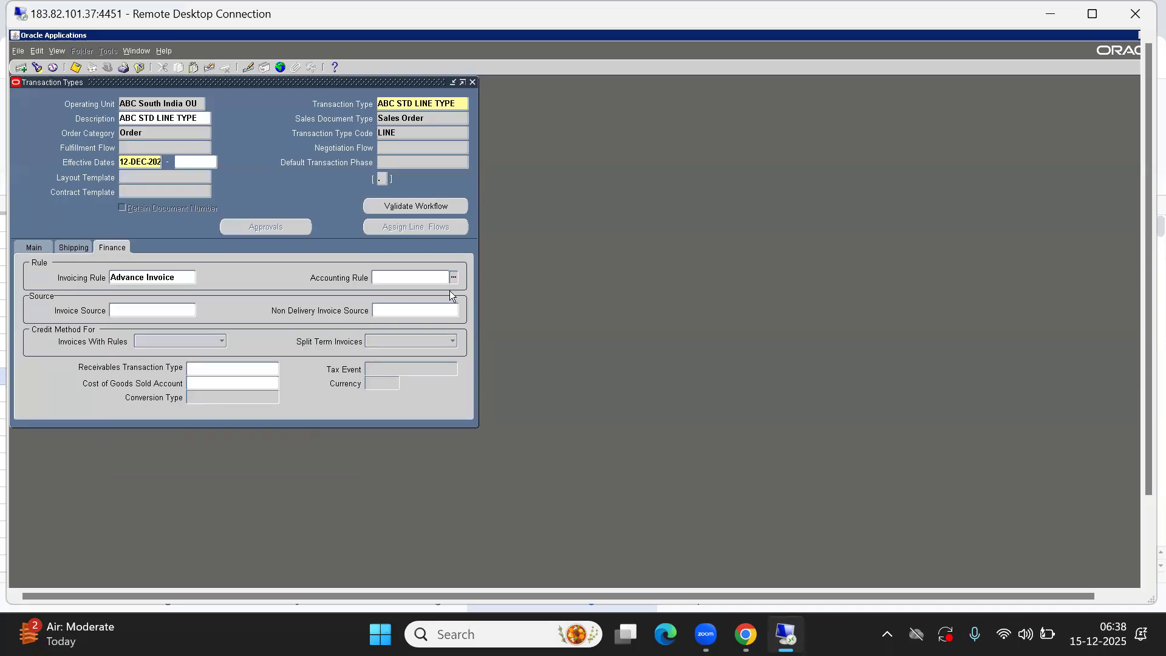
key(ctrl+l)
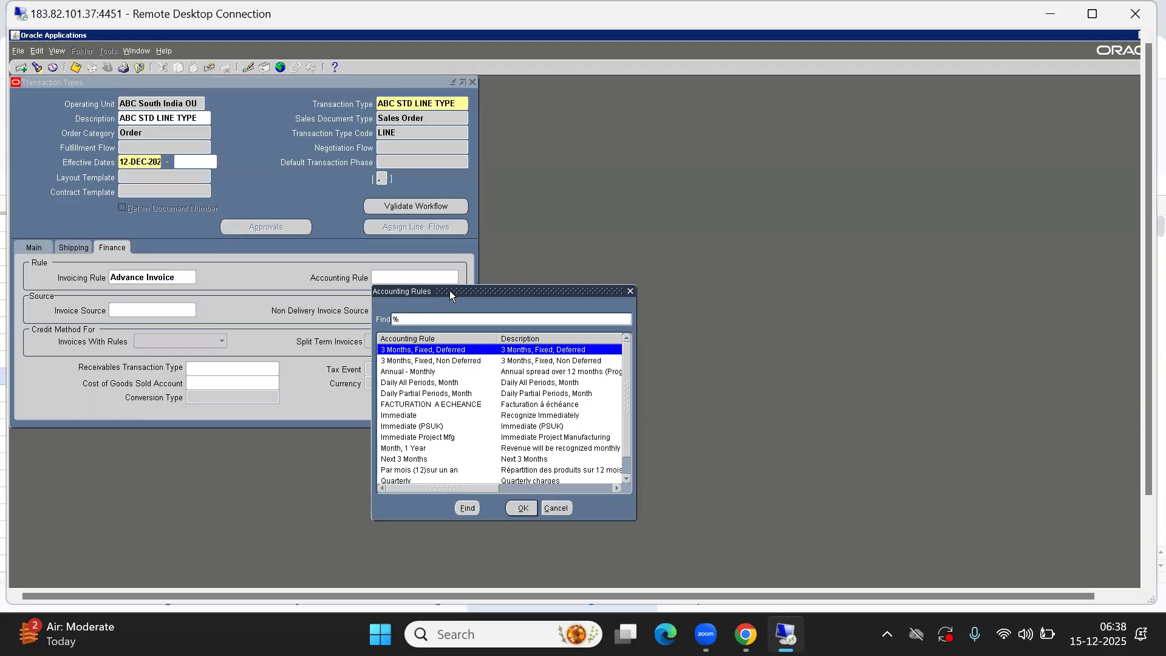
text(immediate)
key(Return)
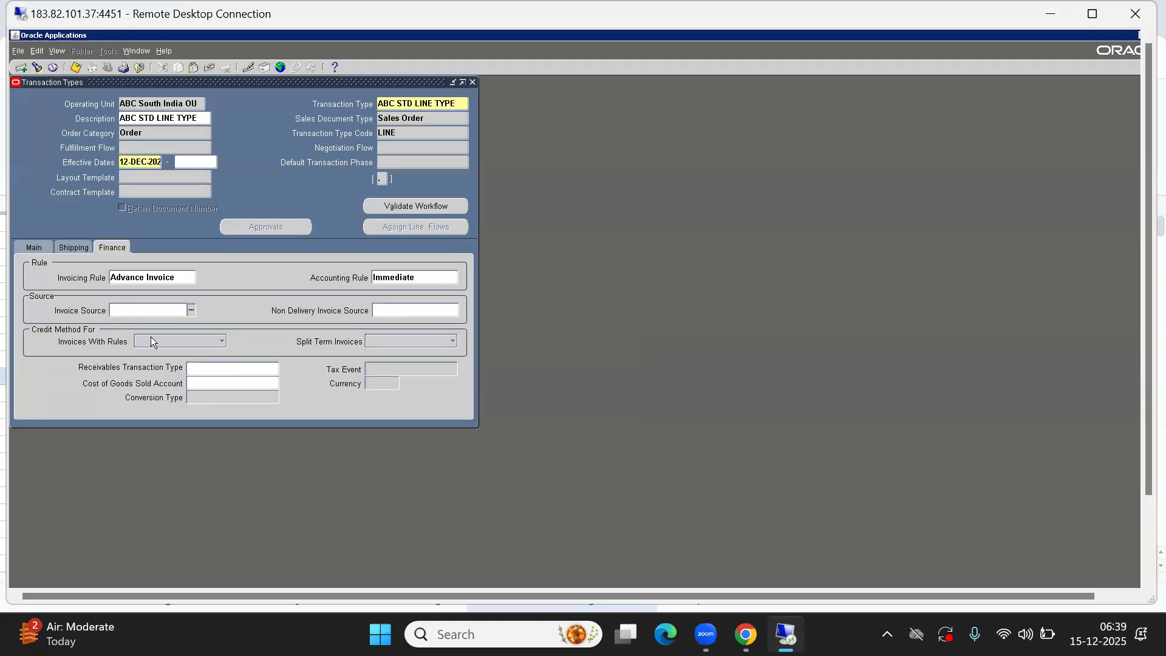
Set the Invoice Source to INDIA INVOICES by filtering the list with IN
key(ctrl+l)
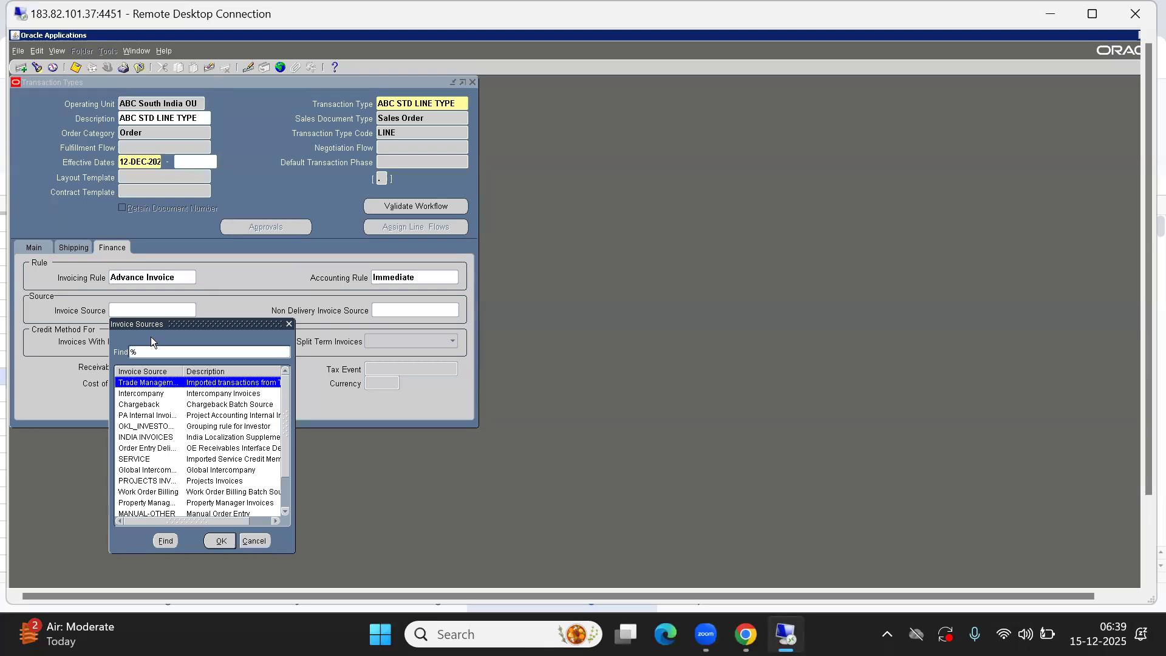
key(Down)
key(Down)
key(Down)
key(Down)
key(Down)
key(Down)
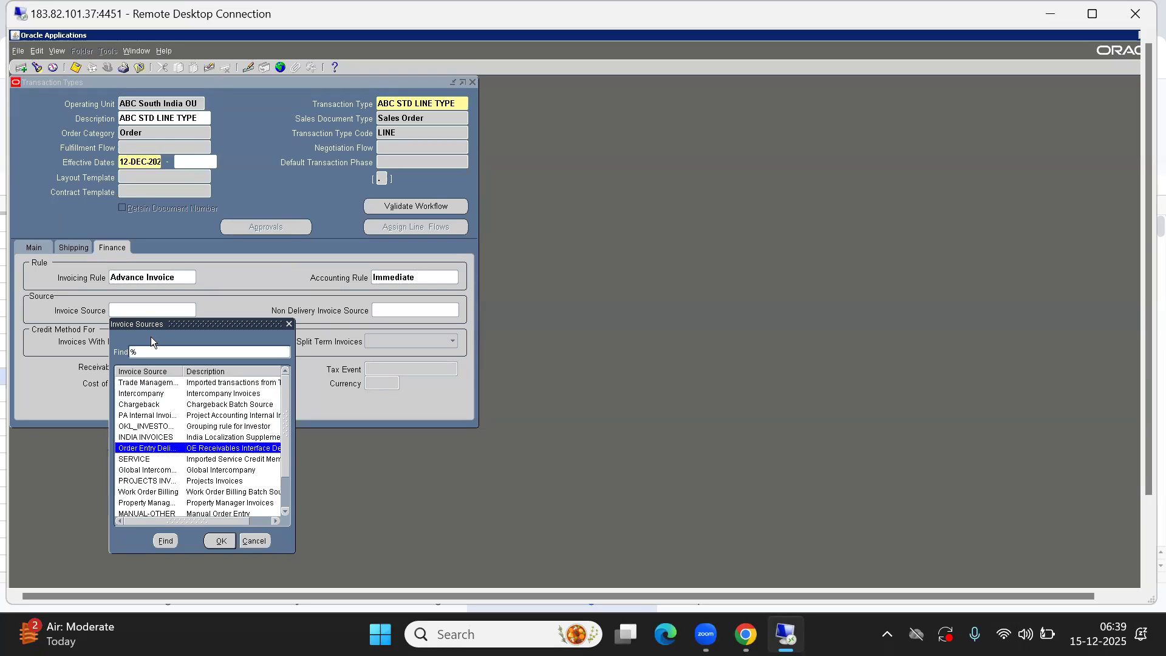
text(IN)
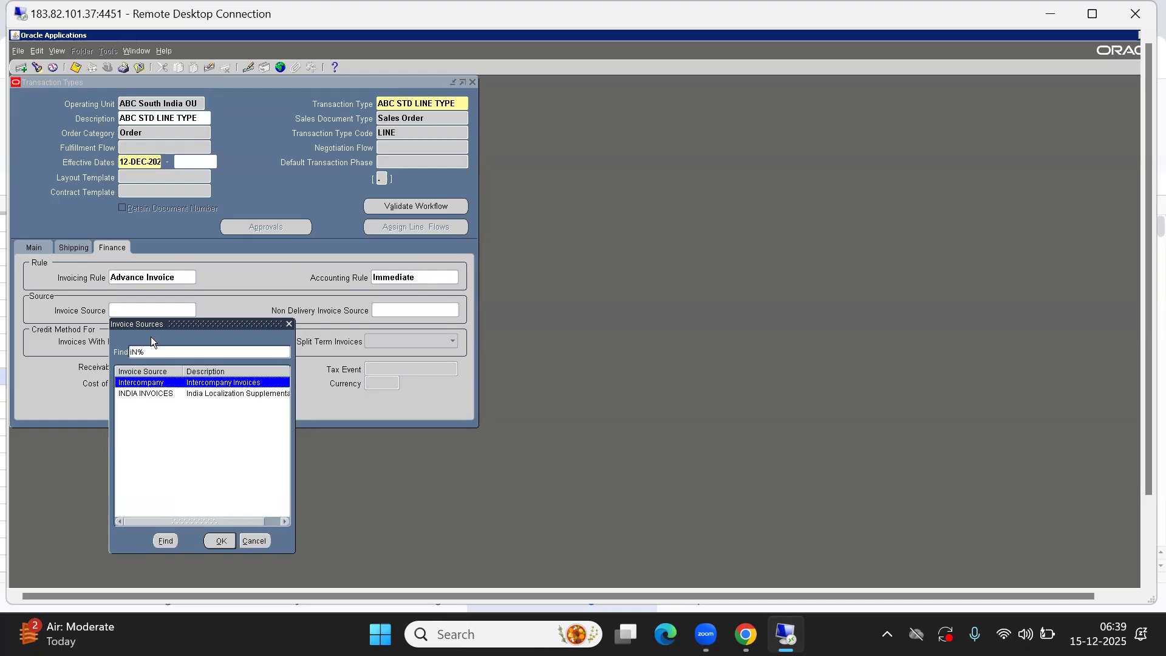
key(Down)
key(Return)
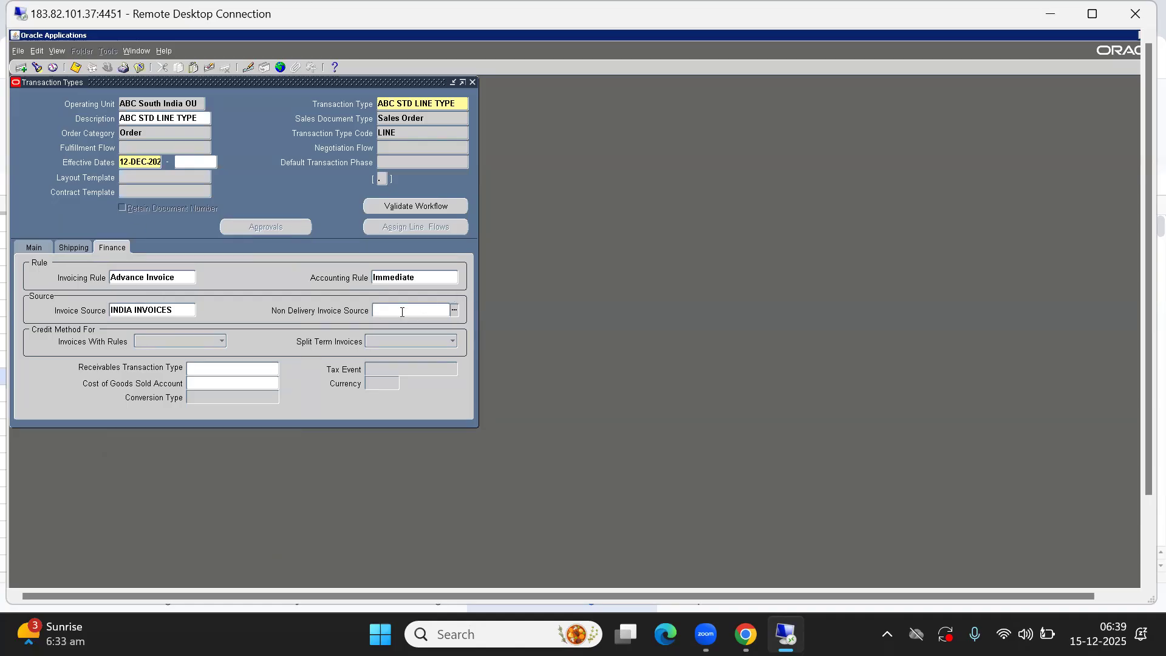
Set the Receivables Transaction Type to Invoice
click(198, 383)
click(212, 368)
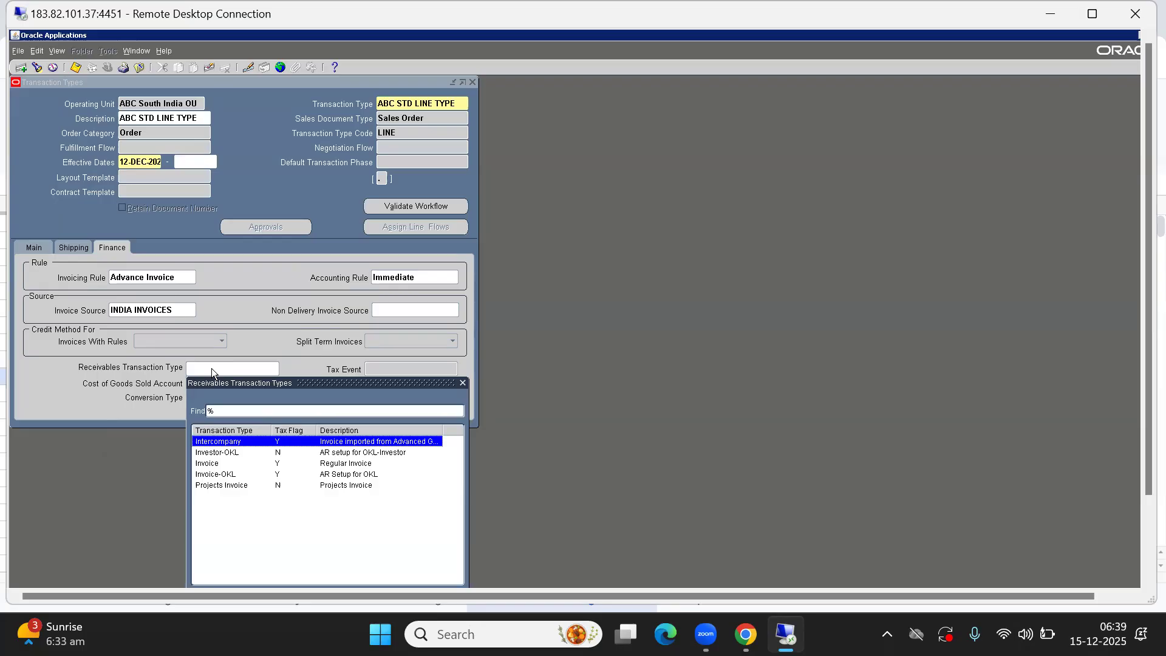
key(Down)
key(Down)
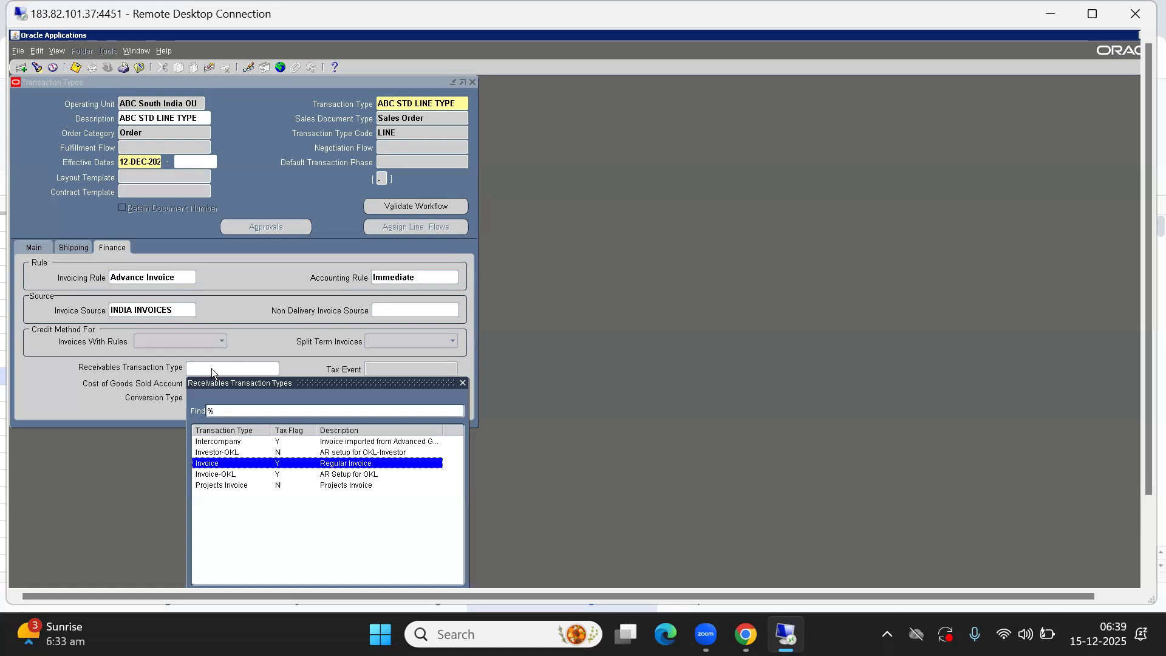
key(Return)
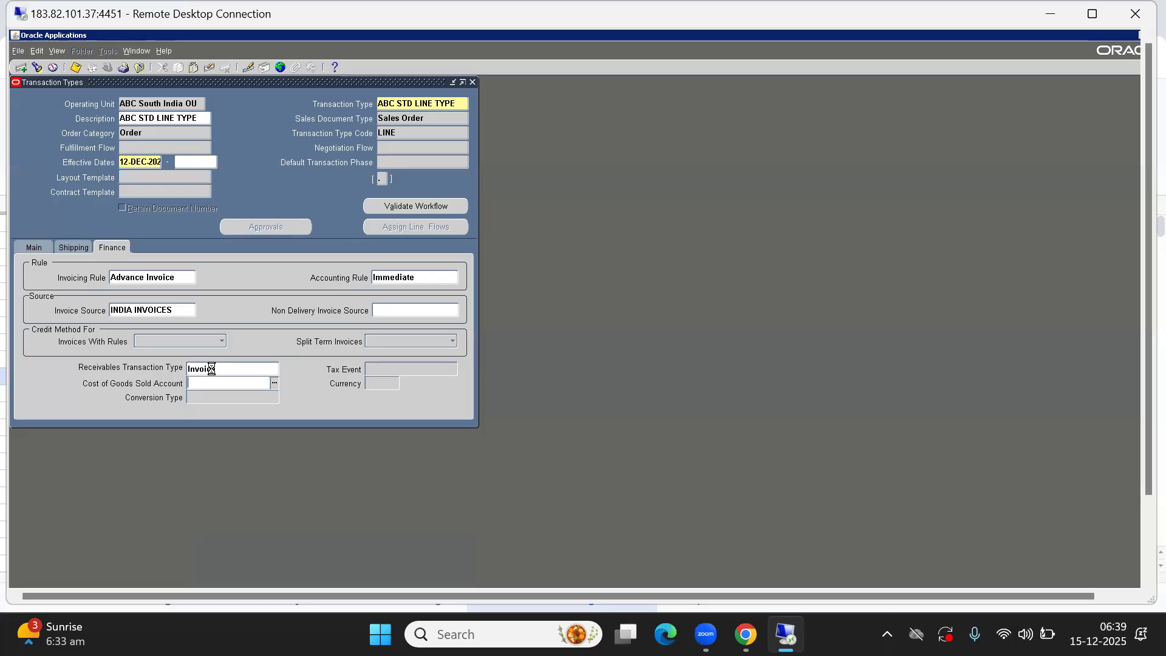
Start the Cost of Goods Sold Account entry with company 10 and department 102 (Finance Dept)
key(ctrl+l)
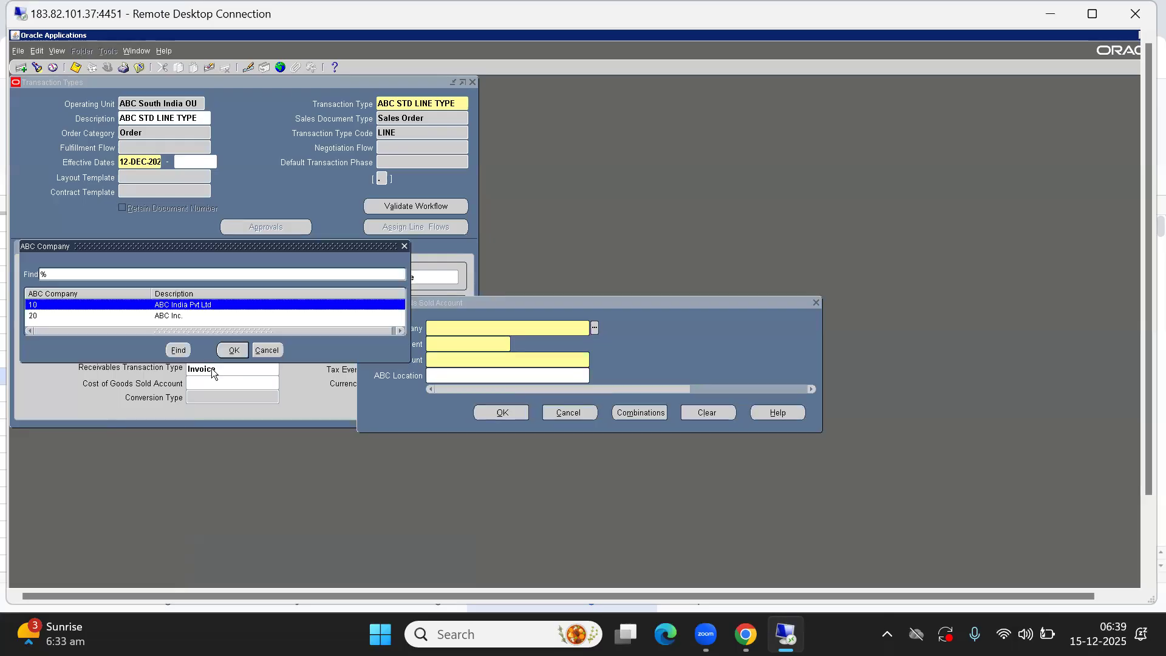
key(Return)
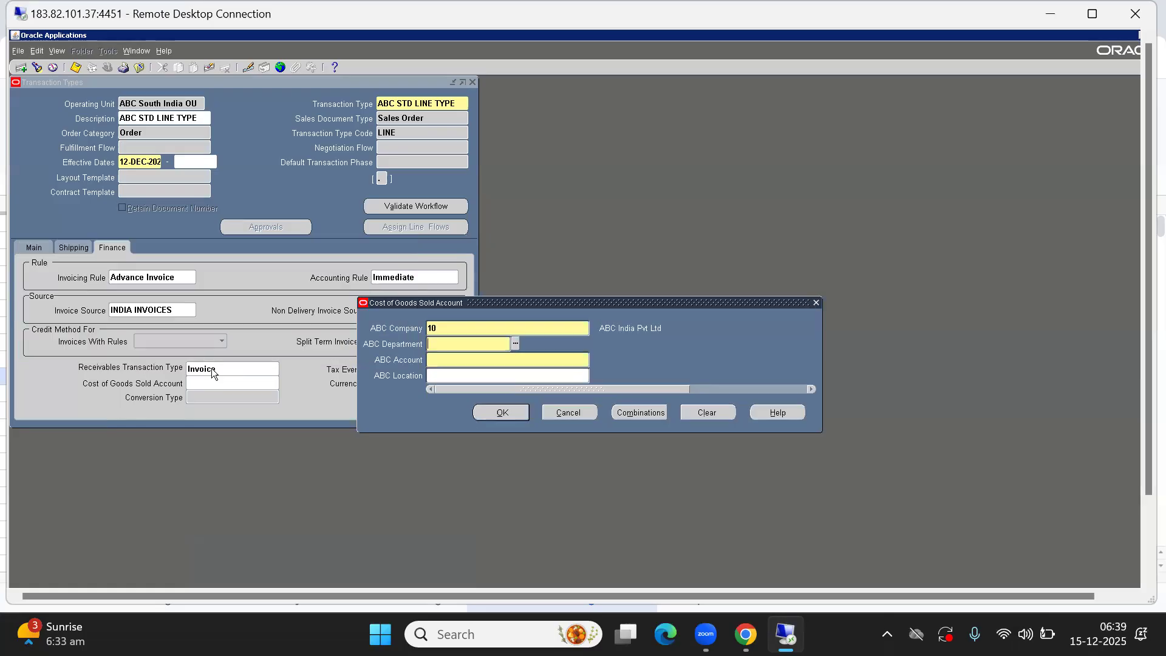
key(ctrl+l)
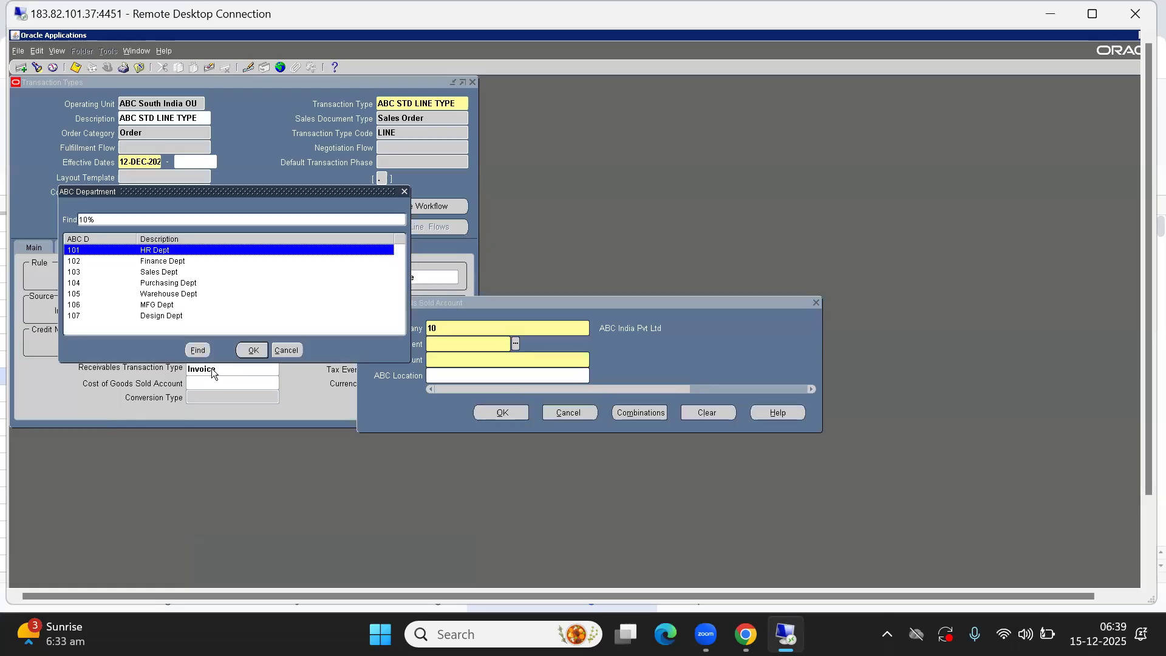
key(Down)
key(Down)
key(Up)
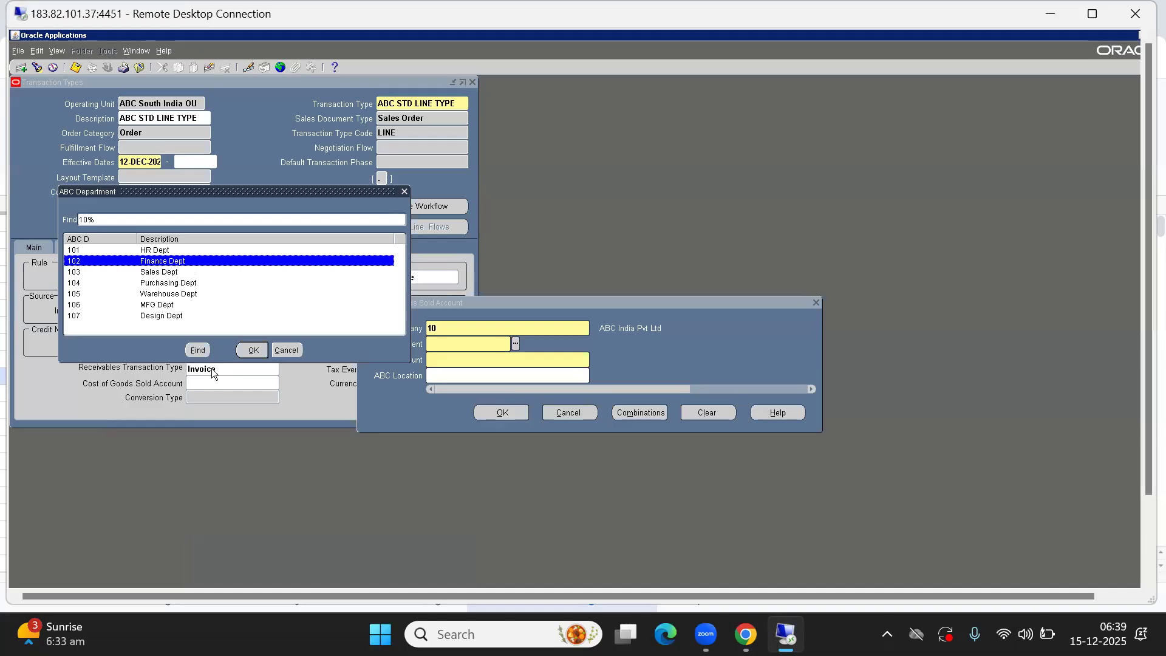
key(Return)
Search for account 101% and set the account segment to 1016 Cost of Goods Sold, then confirm the account
key(ctrl+l)
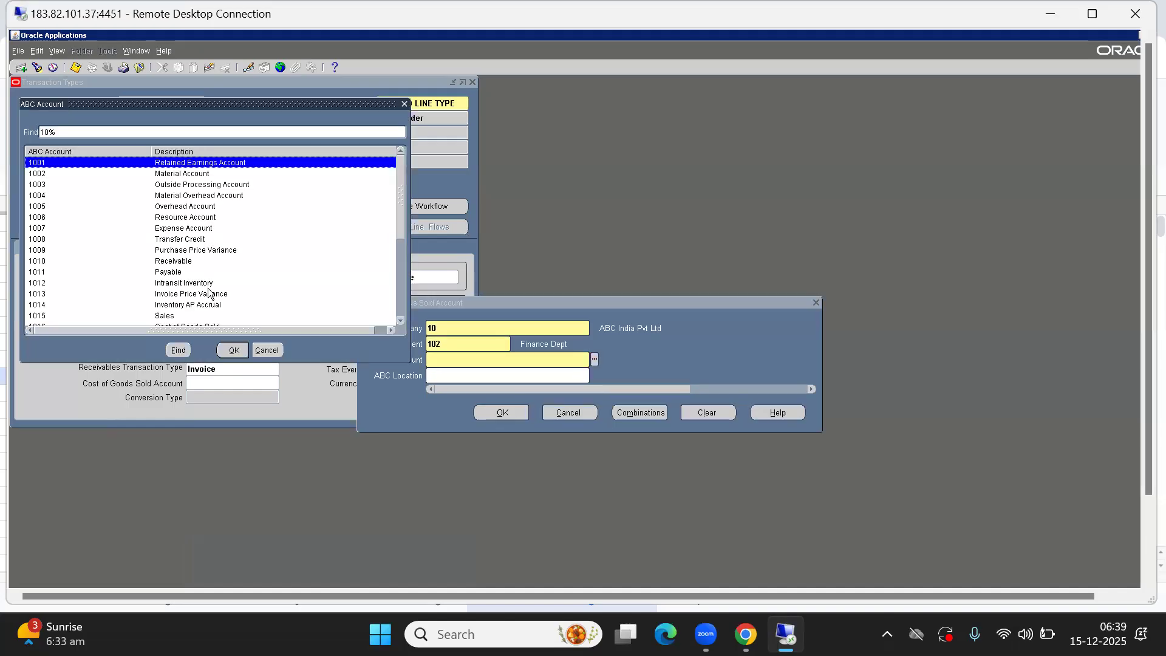
click(63, 132)
text(co)
key(BackSpace)
key(BackSpace)
key(BackSpace)
text(1%)
key(Return)
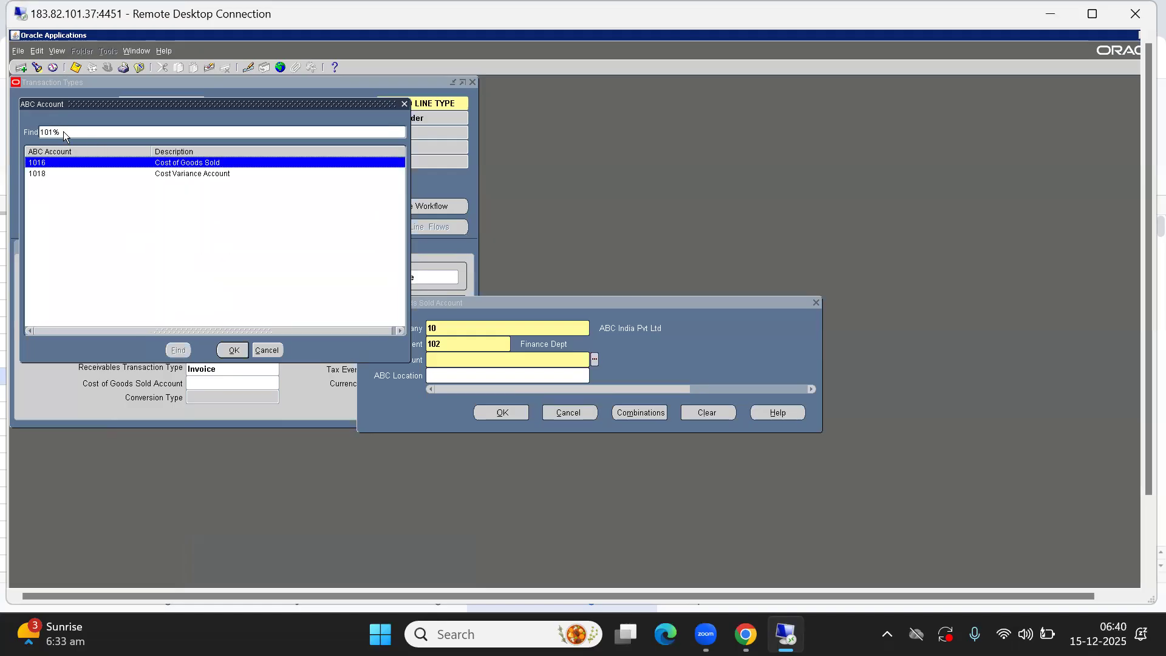
key(Return)
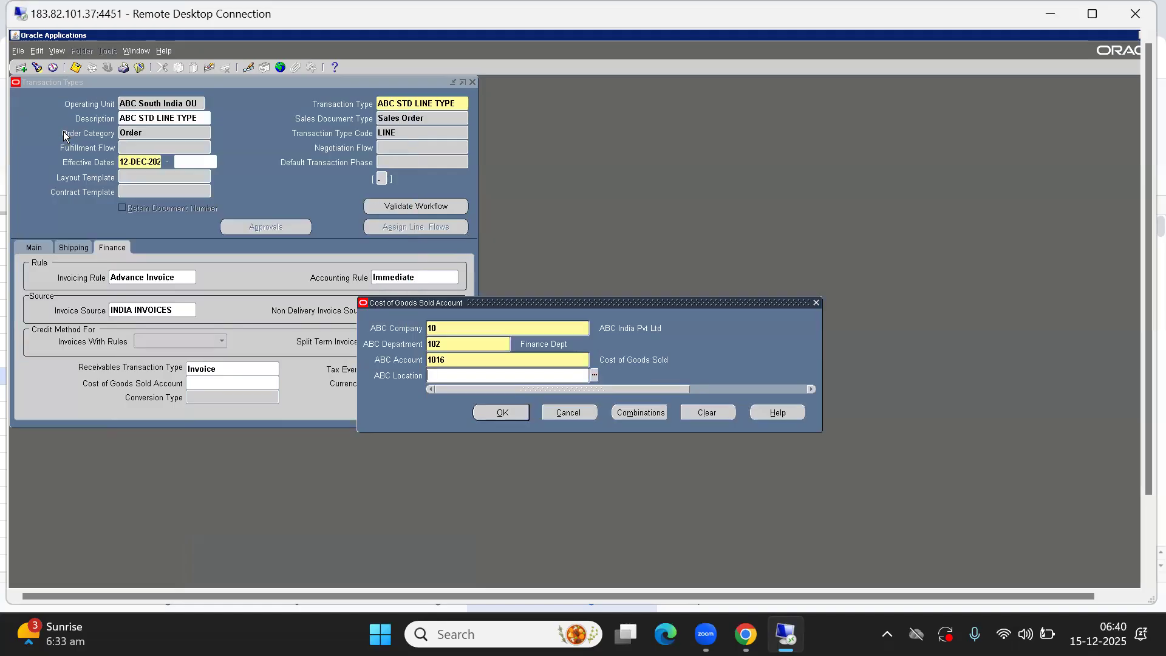
click(504, 414)
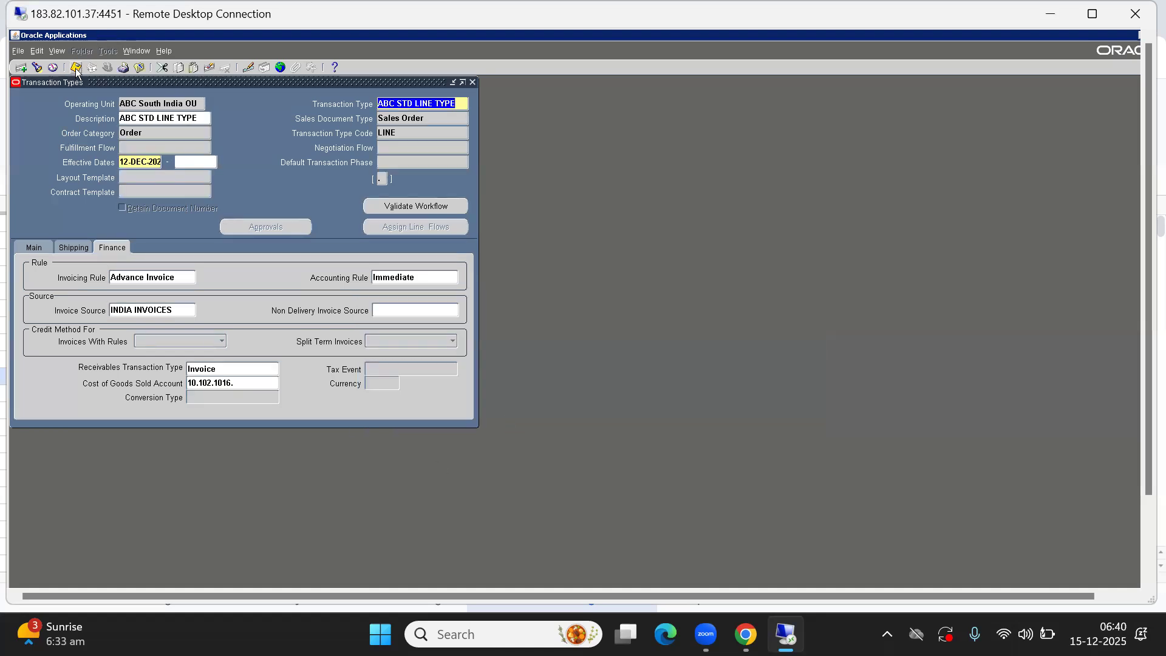
click(743, 117)
click(241, 101)
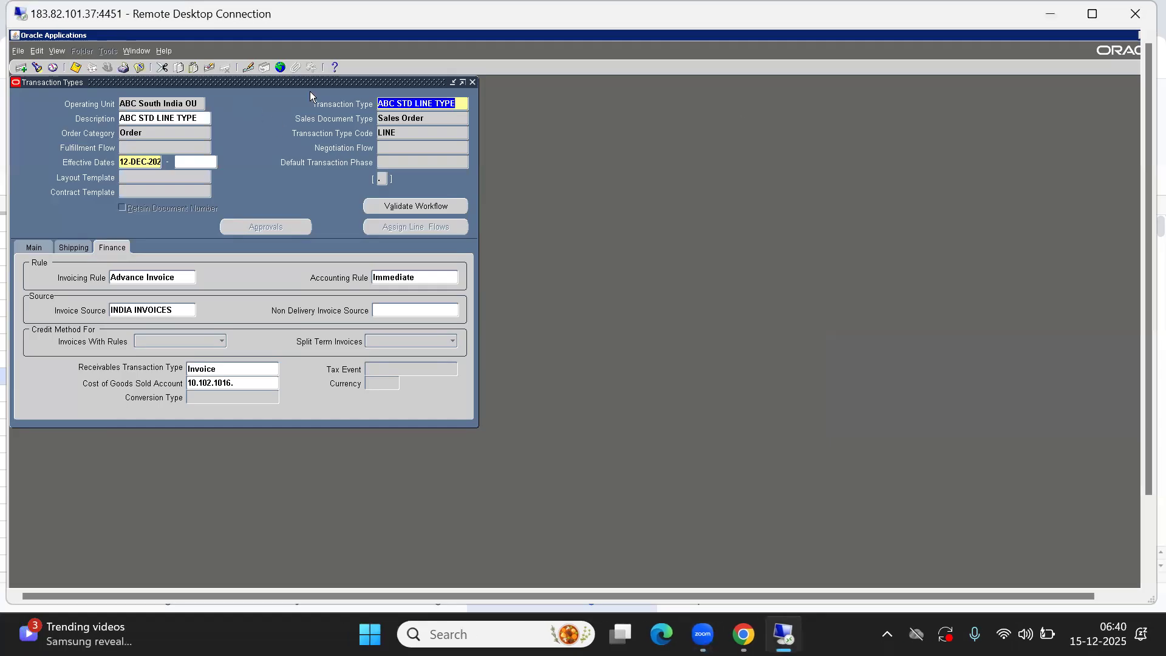
drag(286, 82, 407, 120)
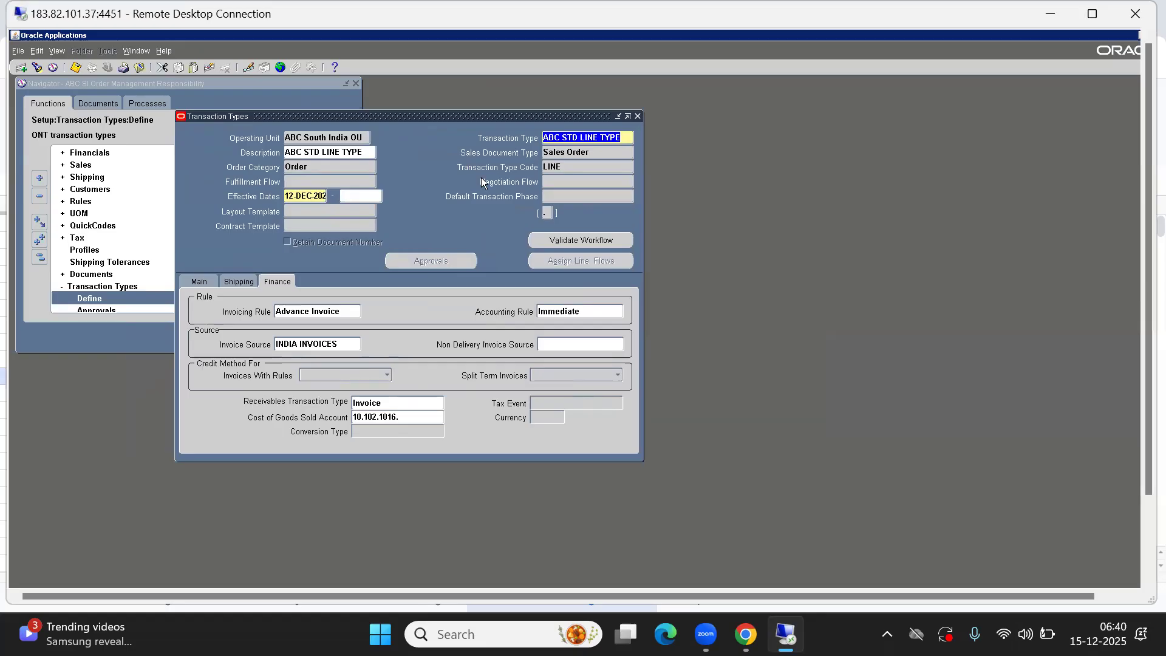
Start a new blank transaction type record
click(592, 168)
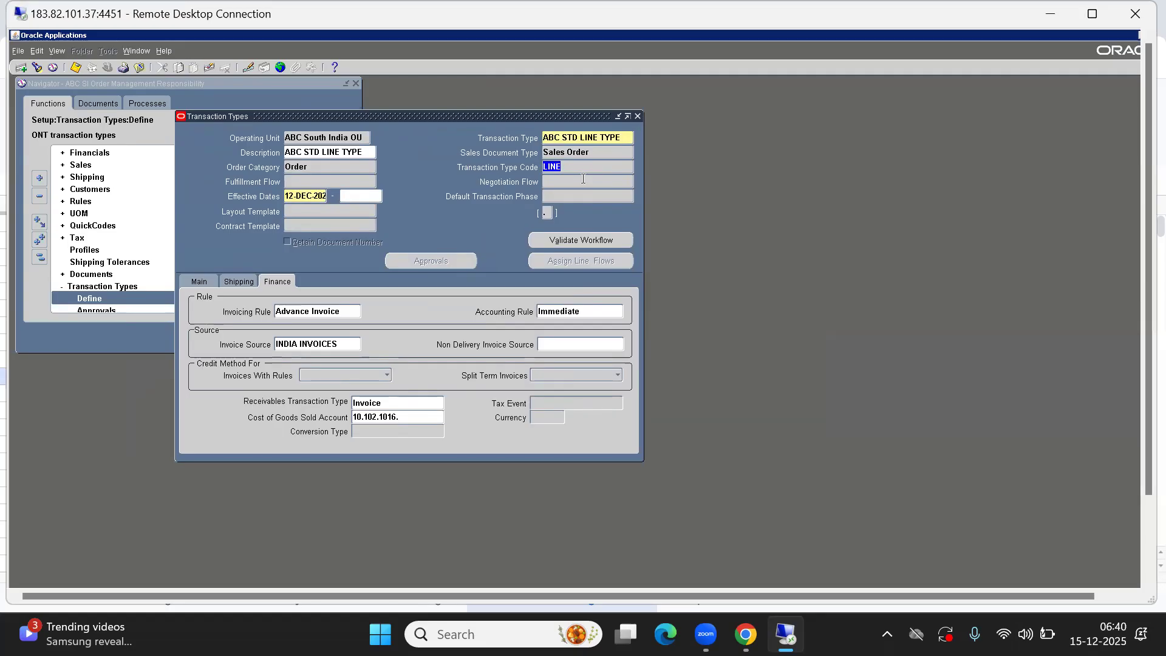
click(307, 138)
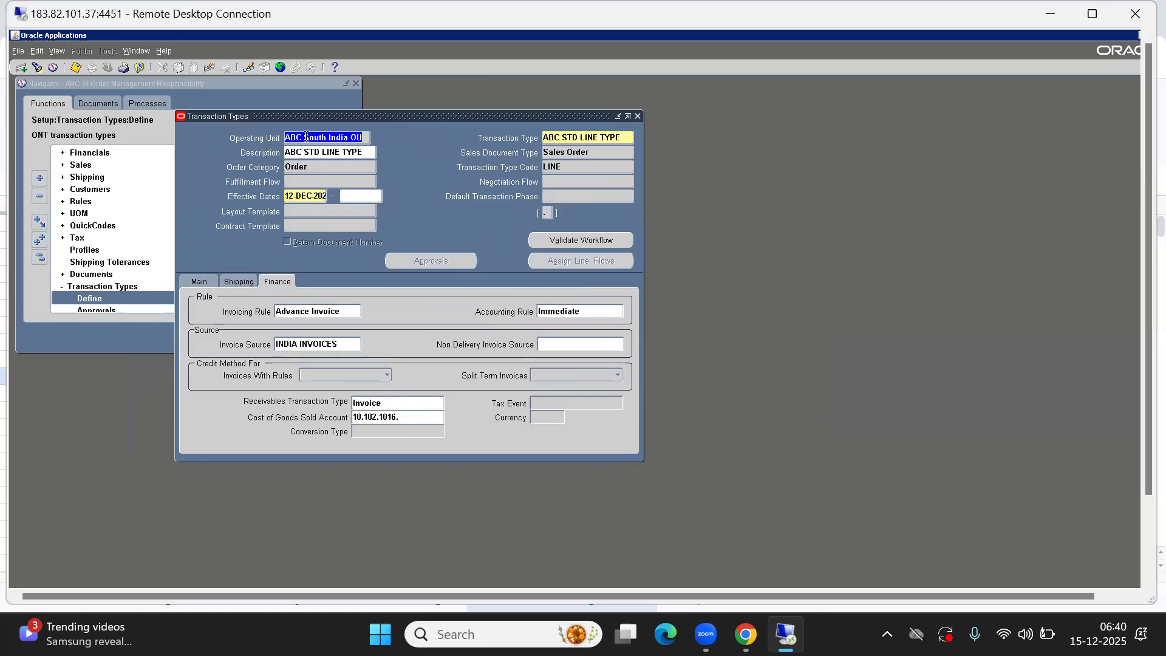
click(20, 68)
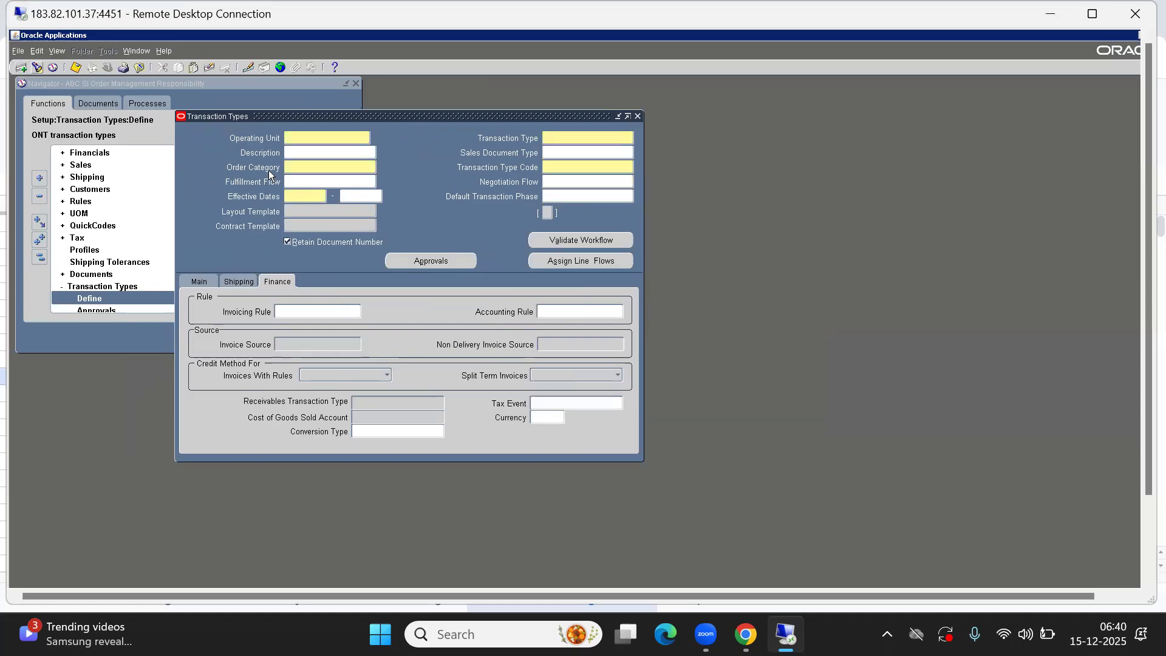
Set the Operating Unit to ABC South India OU from the list of values
click(311, 139)
key(ctrl+l)
key(Down)
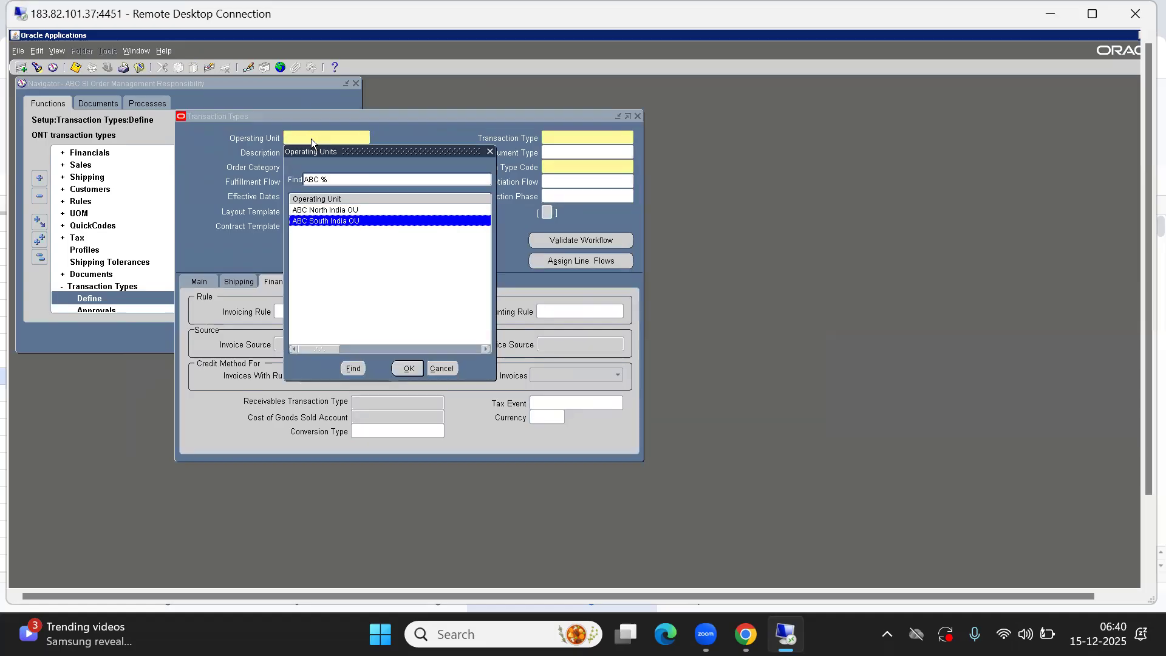
key(Return)
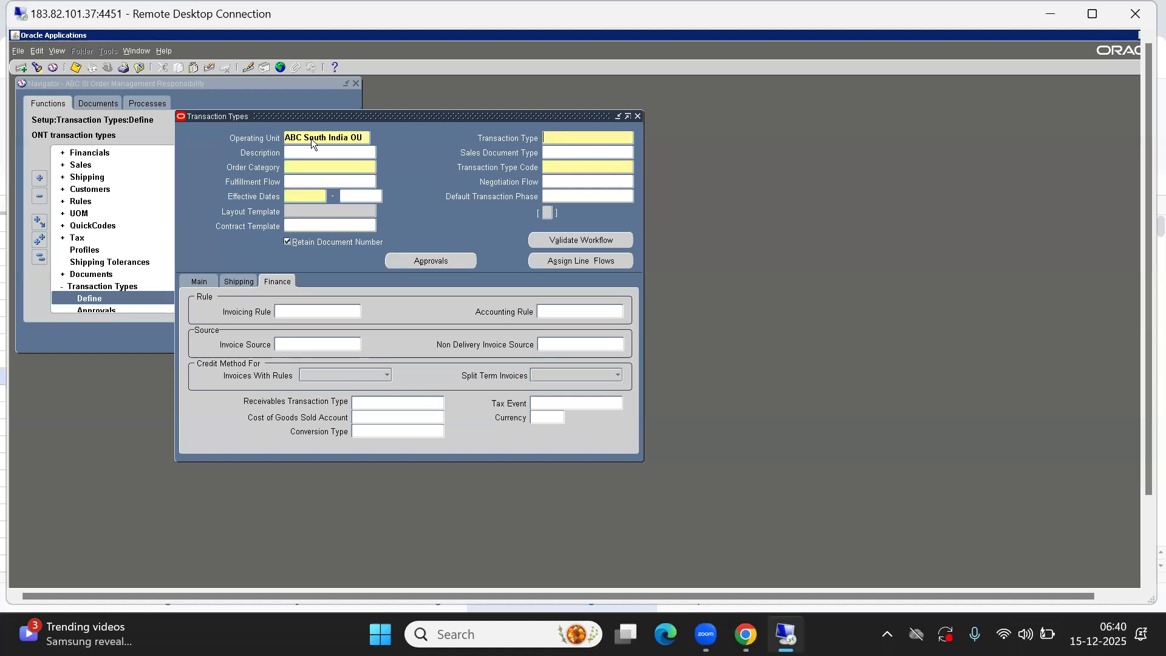
Name the transaction type ABC STD HEADER TYPE and paste the same text as its description
text(ABC STD HEADER TYPE)
key(Tab)
text(ABC STD HEADER TYPE)
key(Tab)
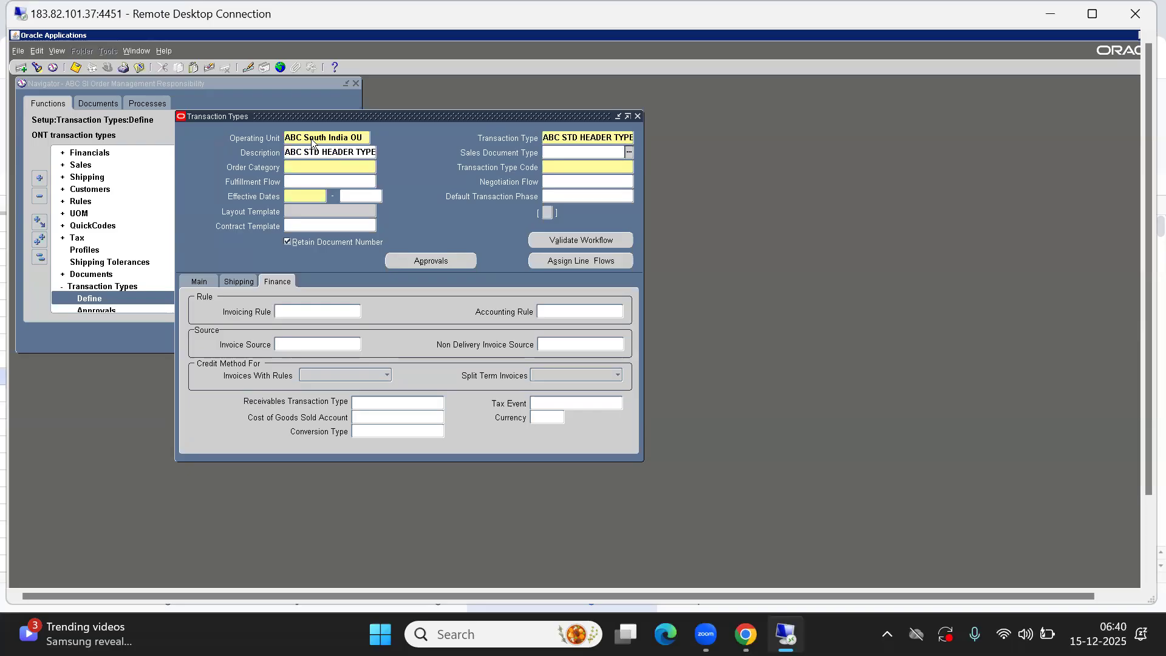
Set the Sales Document Type to Sales Order and the Order Category to Order
key(ctrl+l)
key(Down)
key(Return)
key(Tab)
key(ctrl+l)
key(Down)
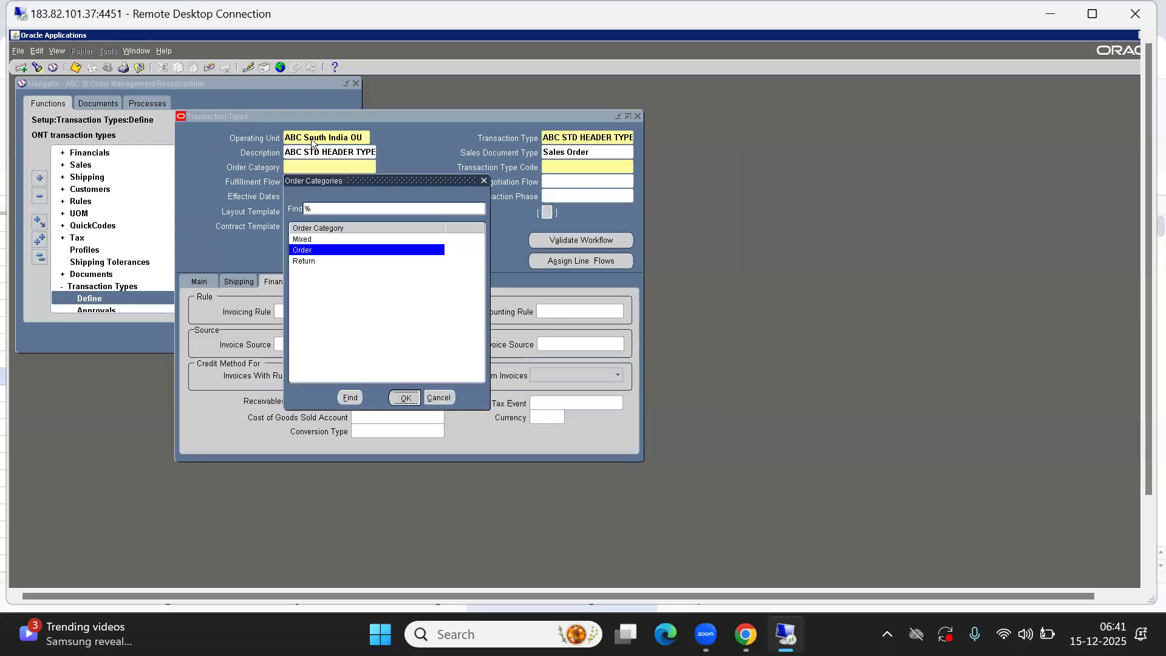
key(Return)
key(Tab)
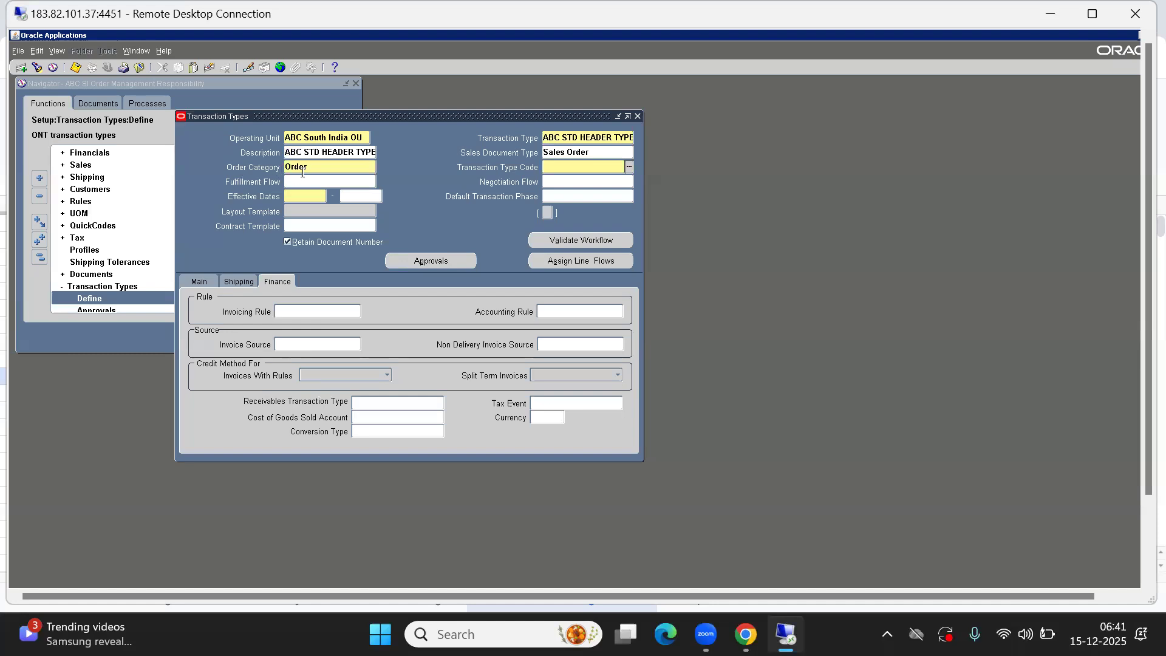
Set the Transaction Type Code to ORDER
double_click(566, 169)
key(Down)
key(Return)
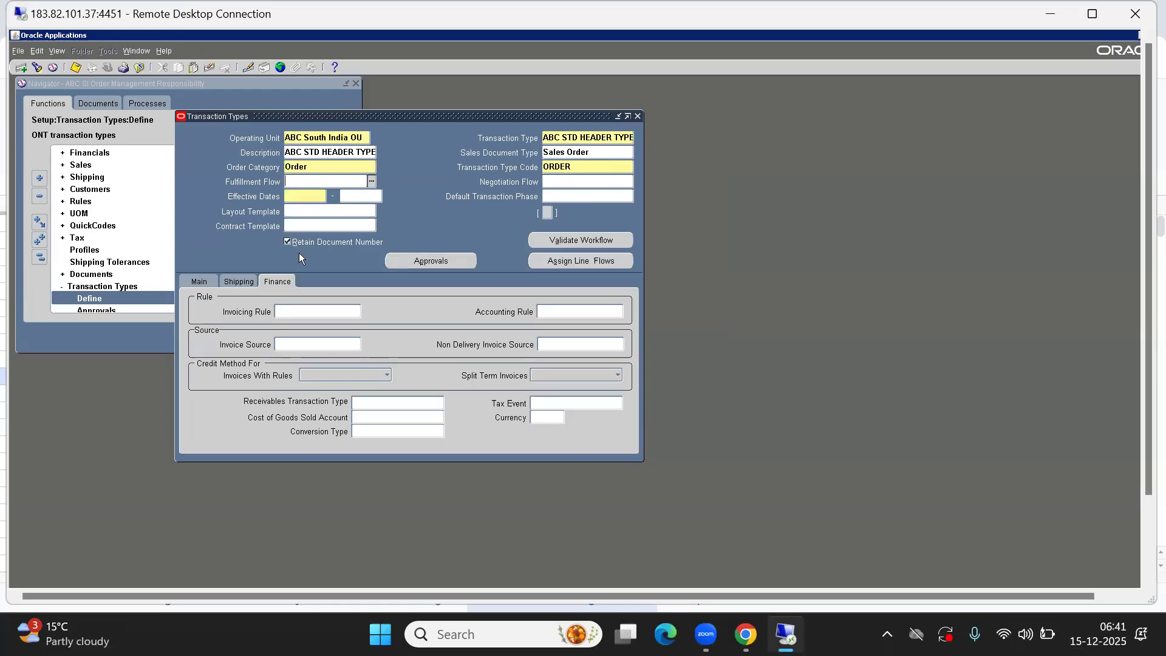
Set the Fulfillment Flow to Order Flow - Generic
double_click(313, 181)
key(Down)
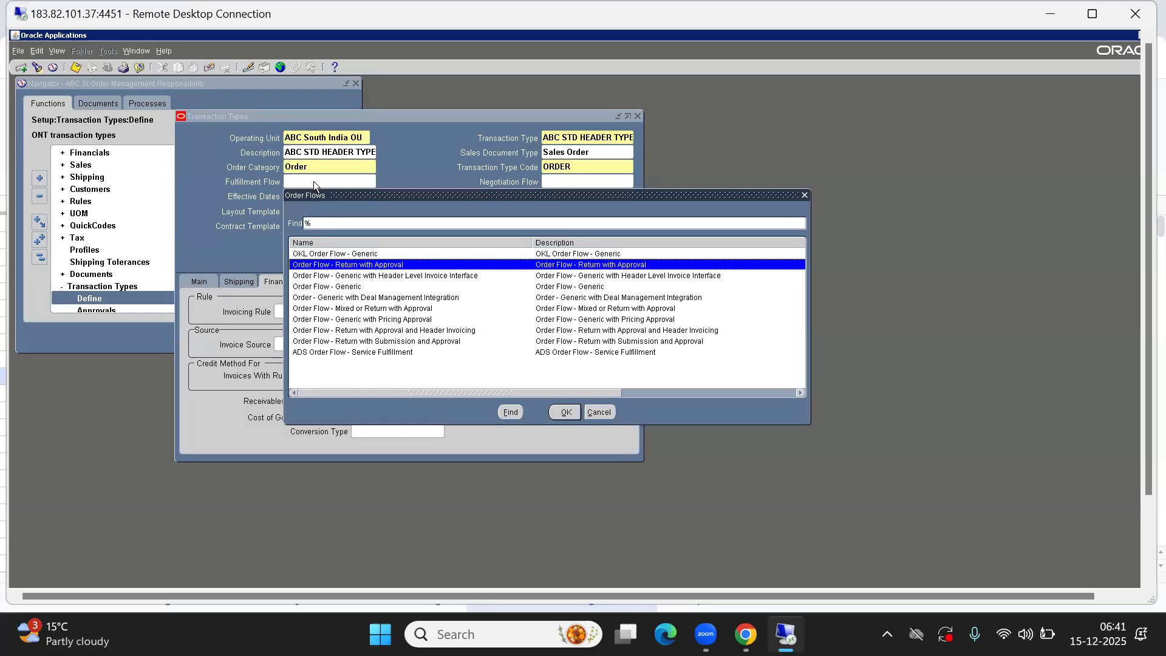
key(Down)
key(Down)
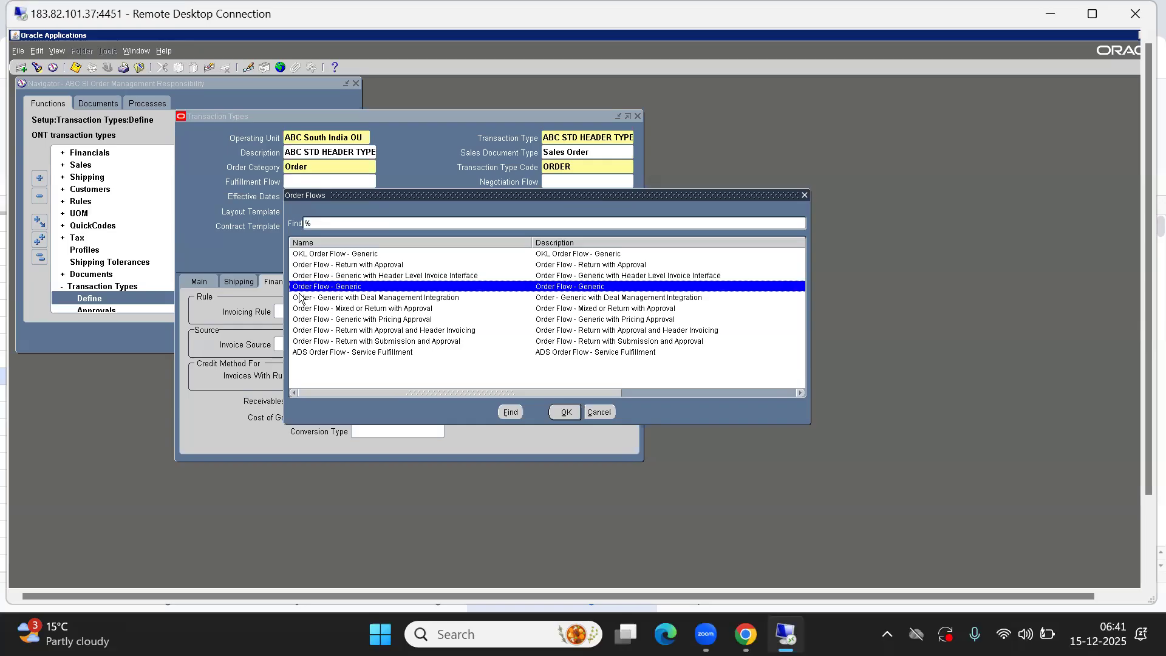
click(563, 411)
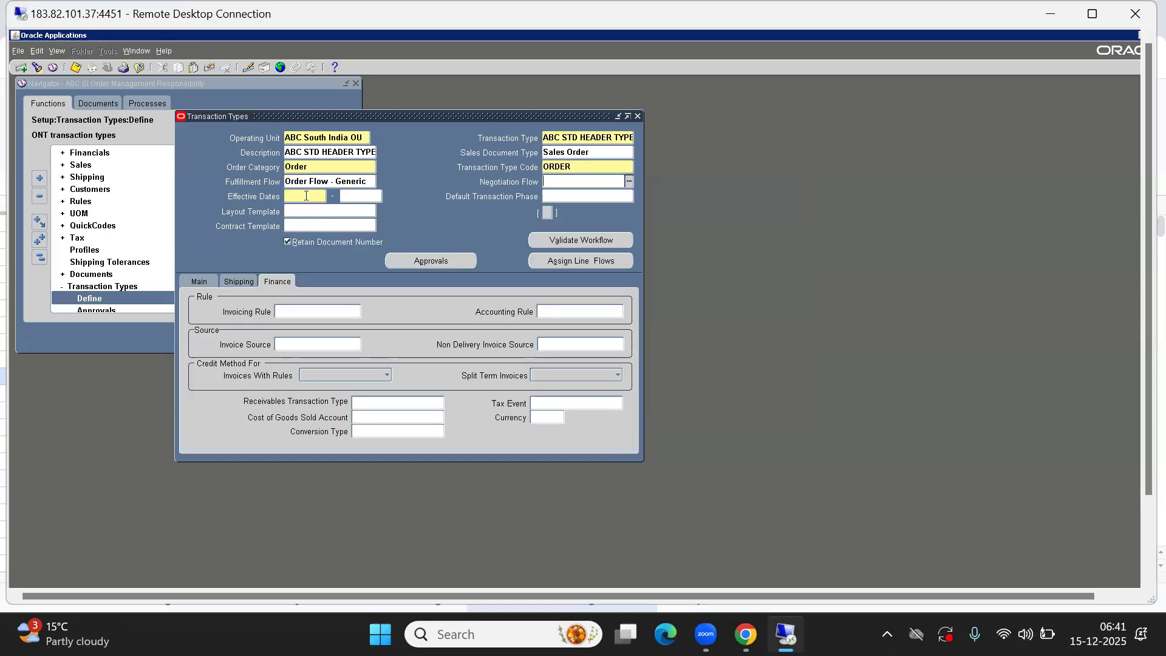
Enter the effective start date and set the Default Order Line Type to ABC STD LINE TYPE
click(306, 194)
click(198, 281)
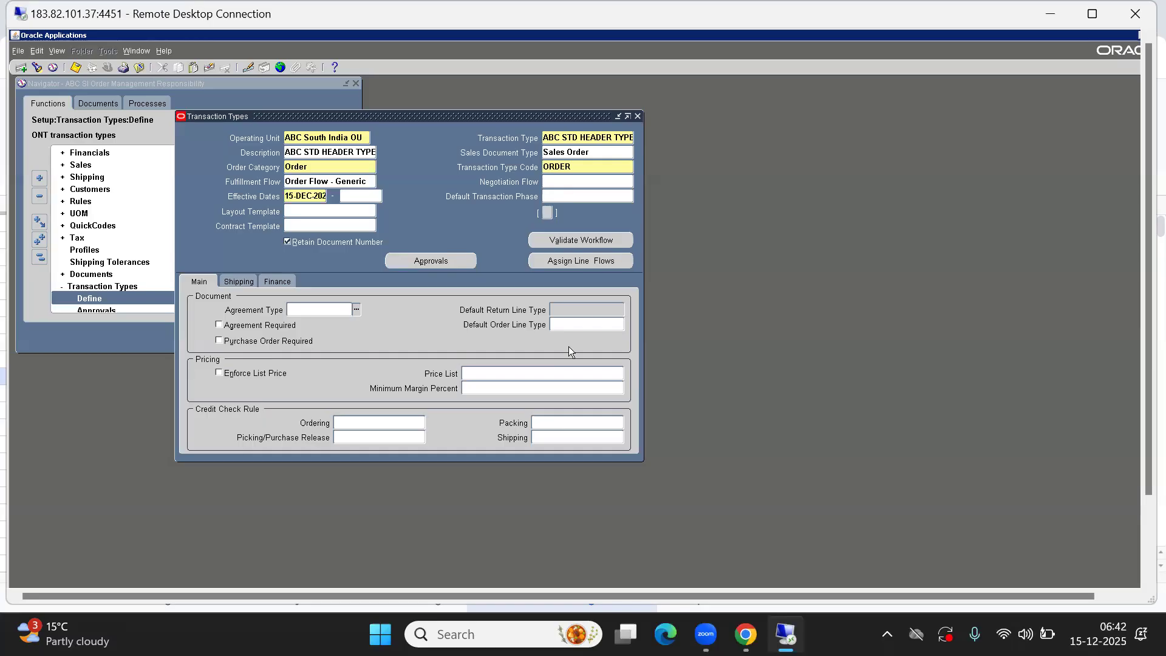
click(568, 326)
key(ctrl+l)
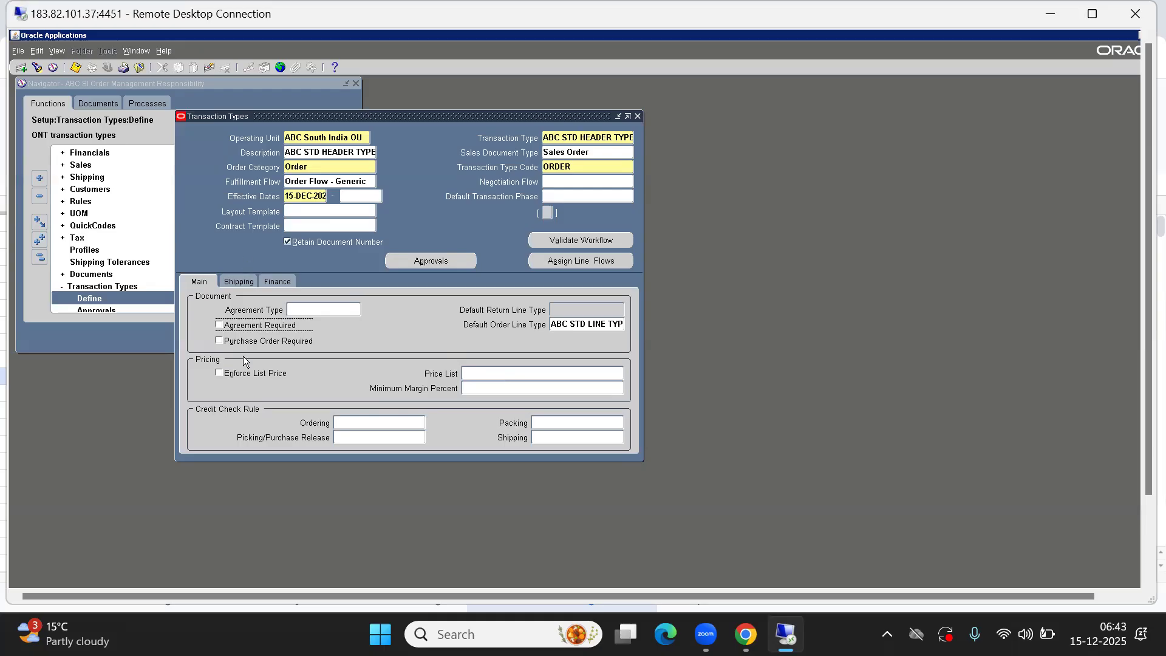
Set the Warehouse to ABC Bangalore Inv Org by filtering the list with ABC %
click(231, 280)
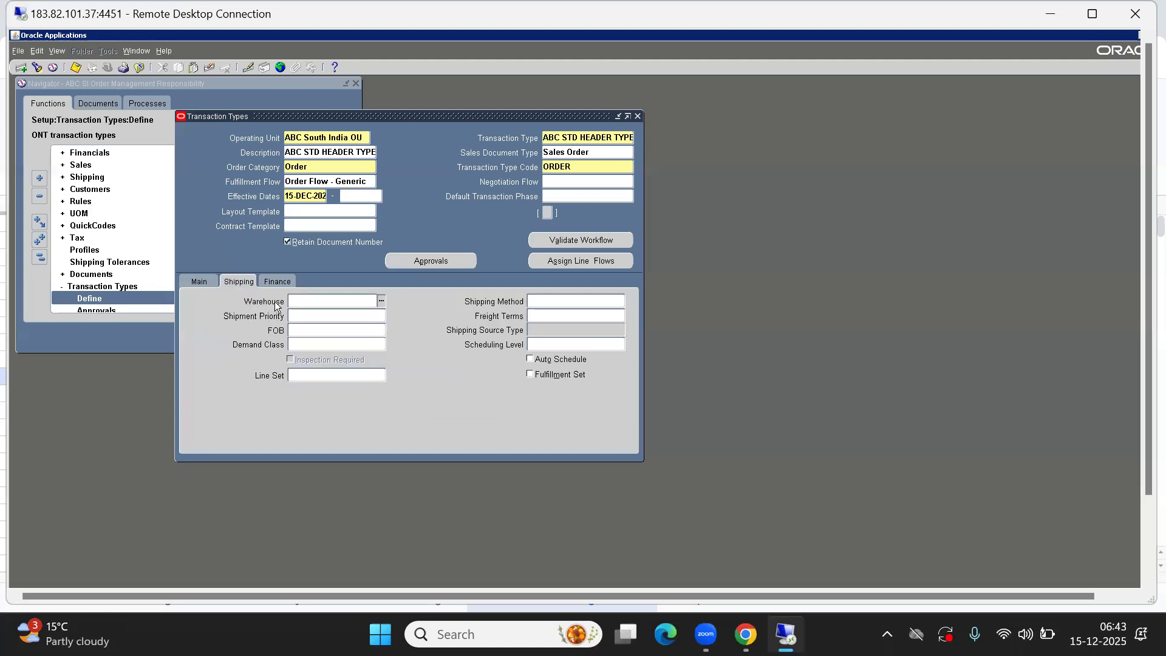
text(ABC %)
key(Tab)
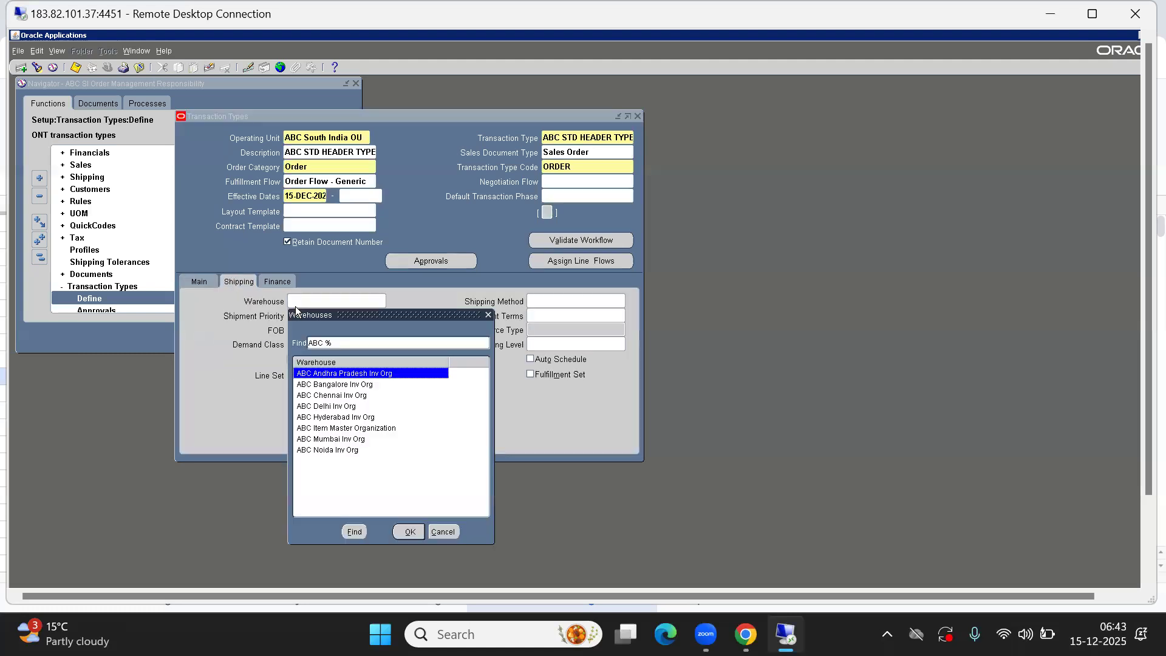
key(Down)
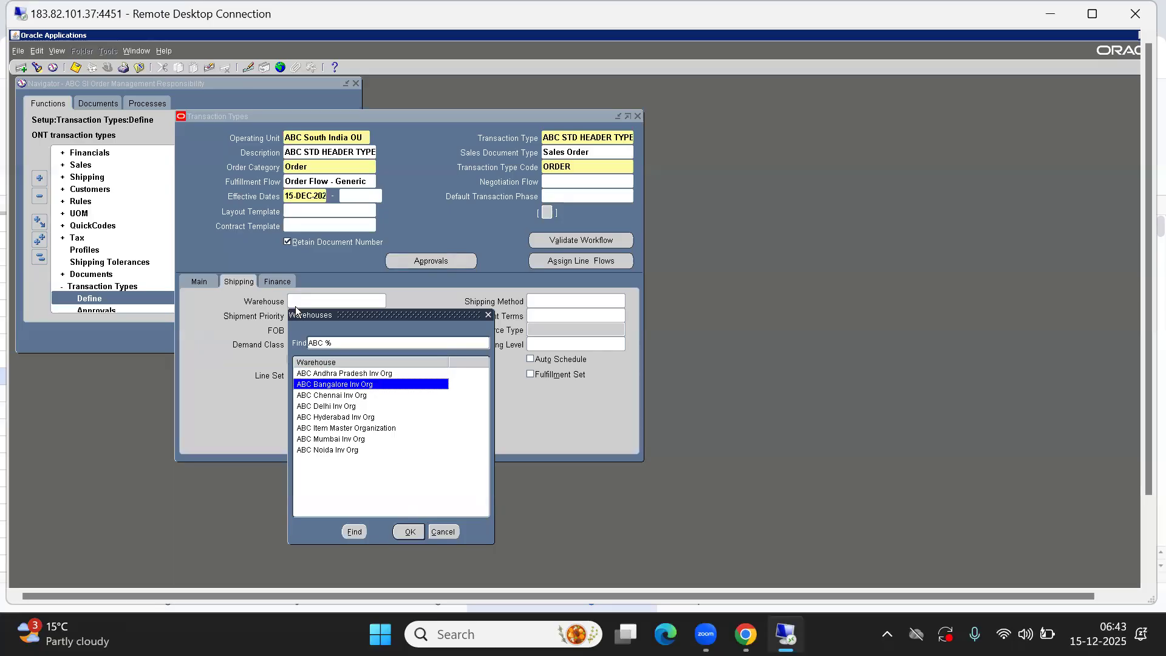
key(Return)
click(553, 299)
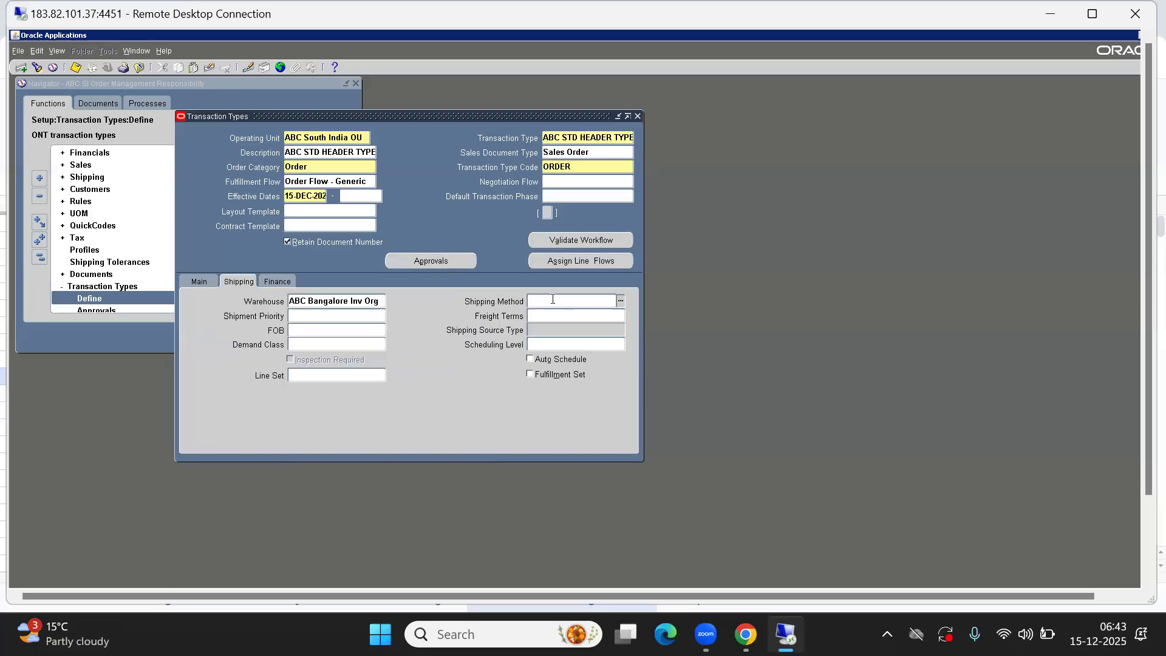
key(ctrl+l)
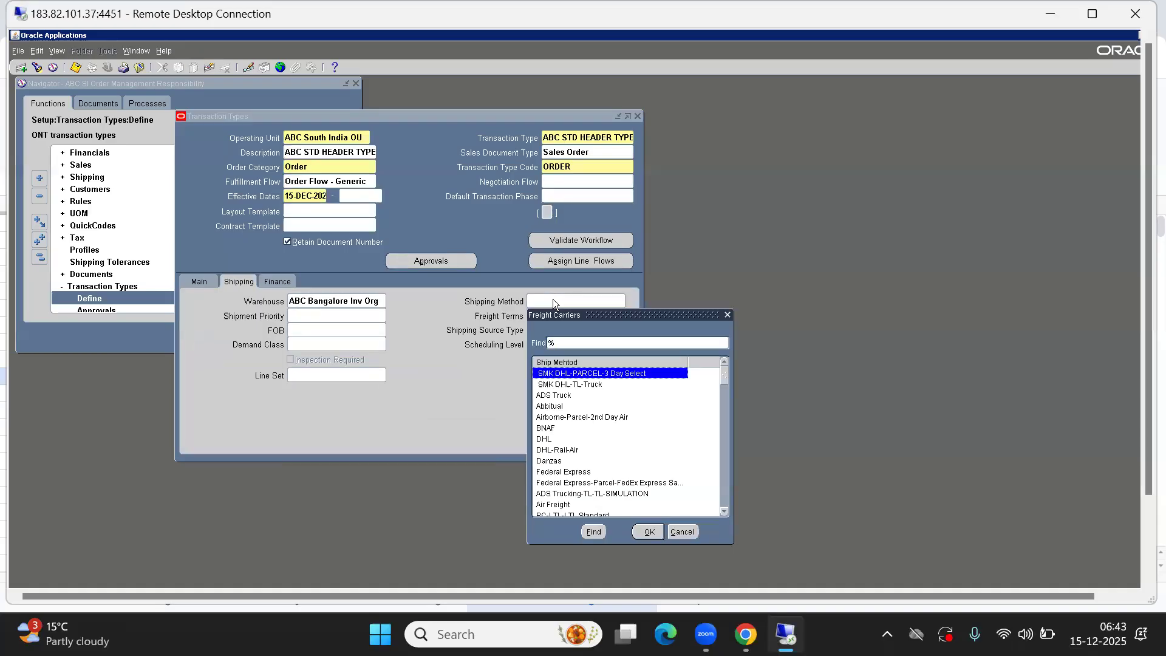
key(Escape)
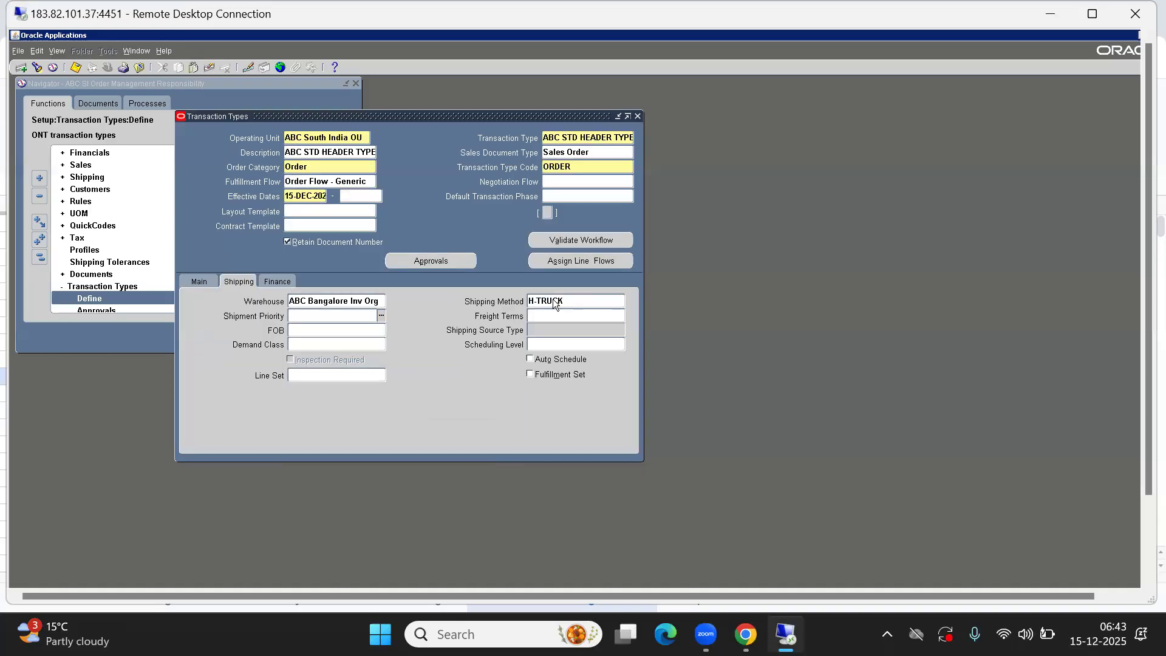
key(ctrl+l)
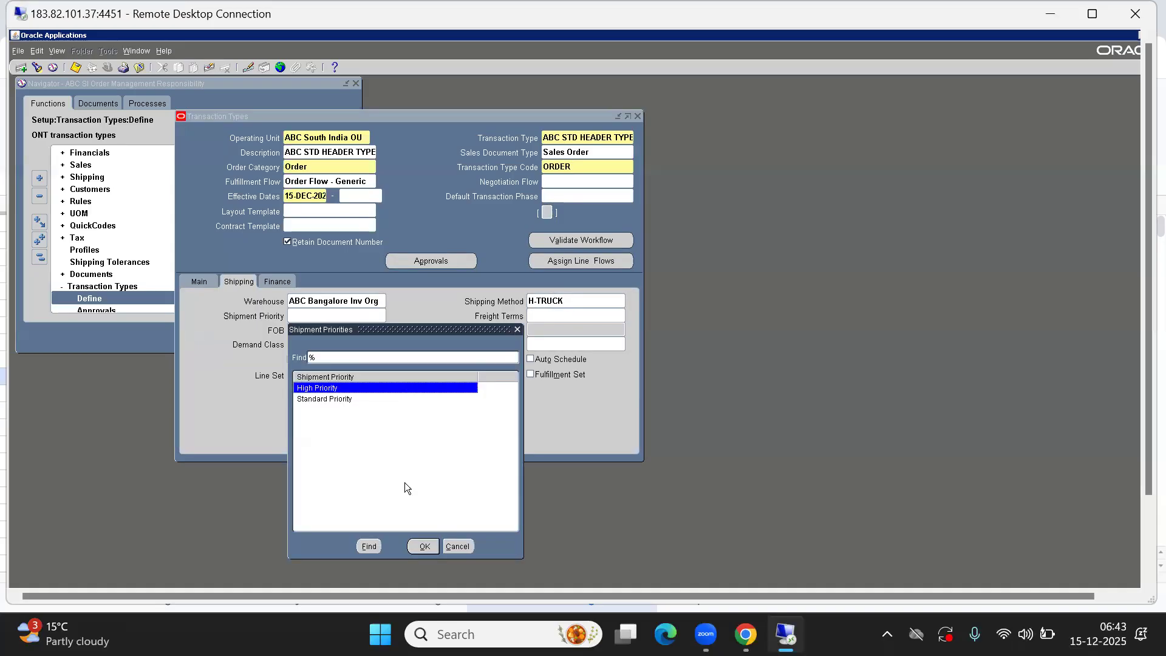
click(369, 547)
click(451, 542)
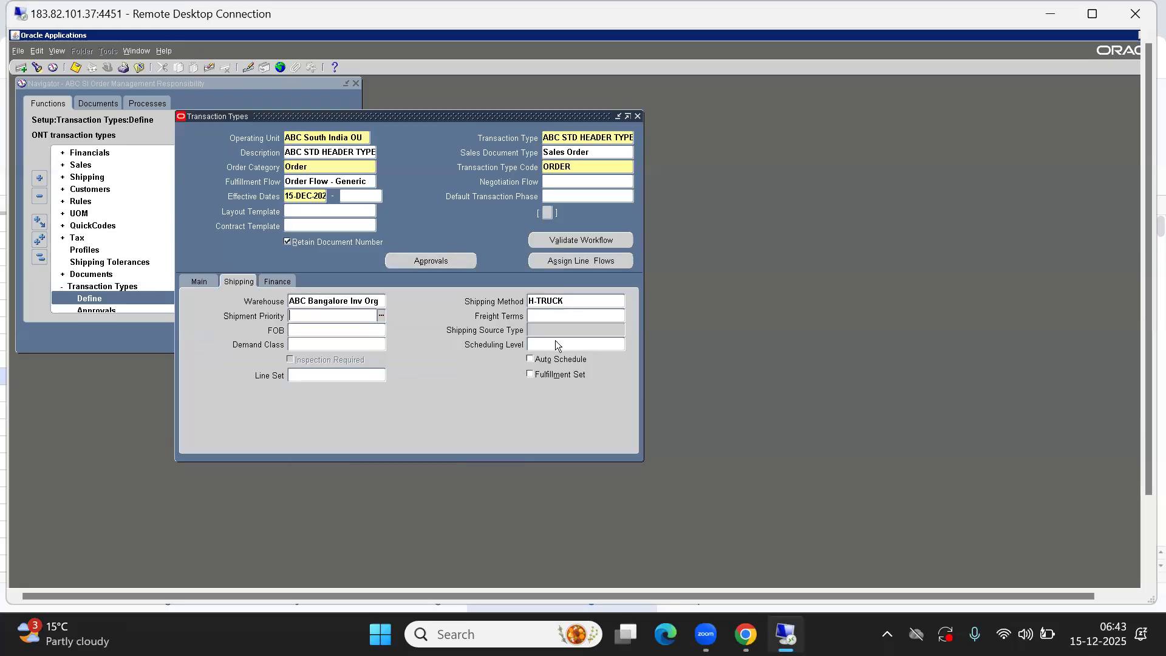
Set the Shipping Method to DHL
double_click(559, 297)
text(DHL)
key(Tab)
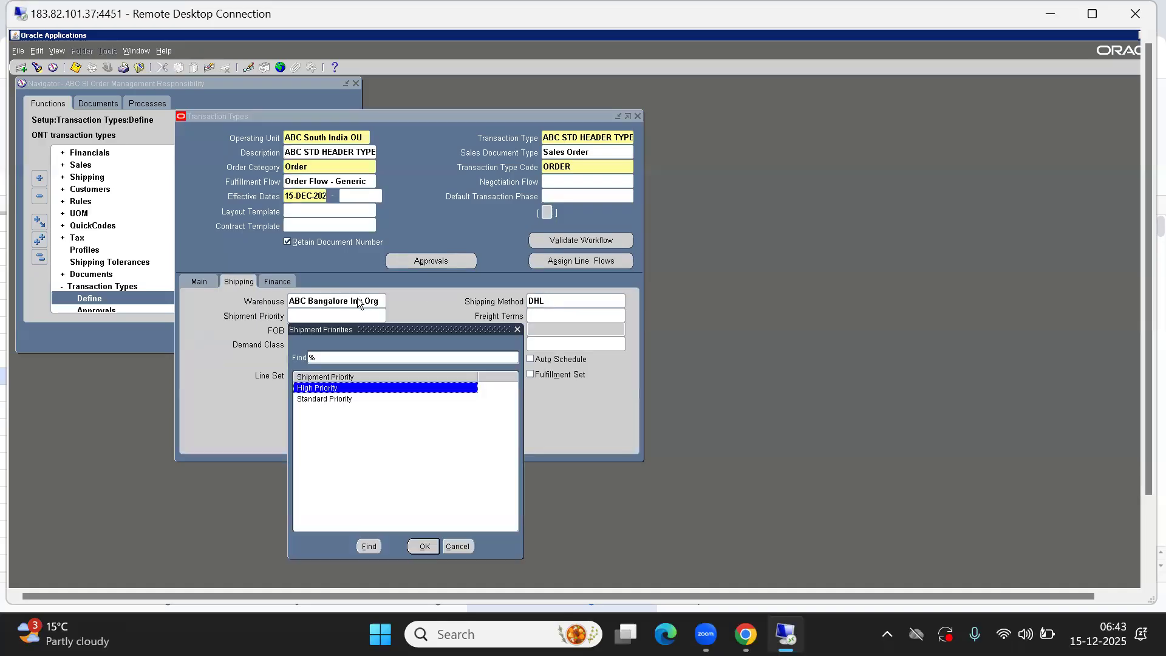
Set the Shipment Priority to Standard Priority and the Freight Terms to Collect
key(Down)
key(Return)
key(ctrl+l)
key(Return)
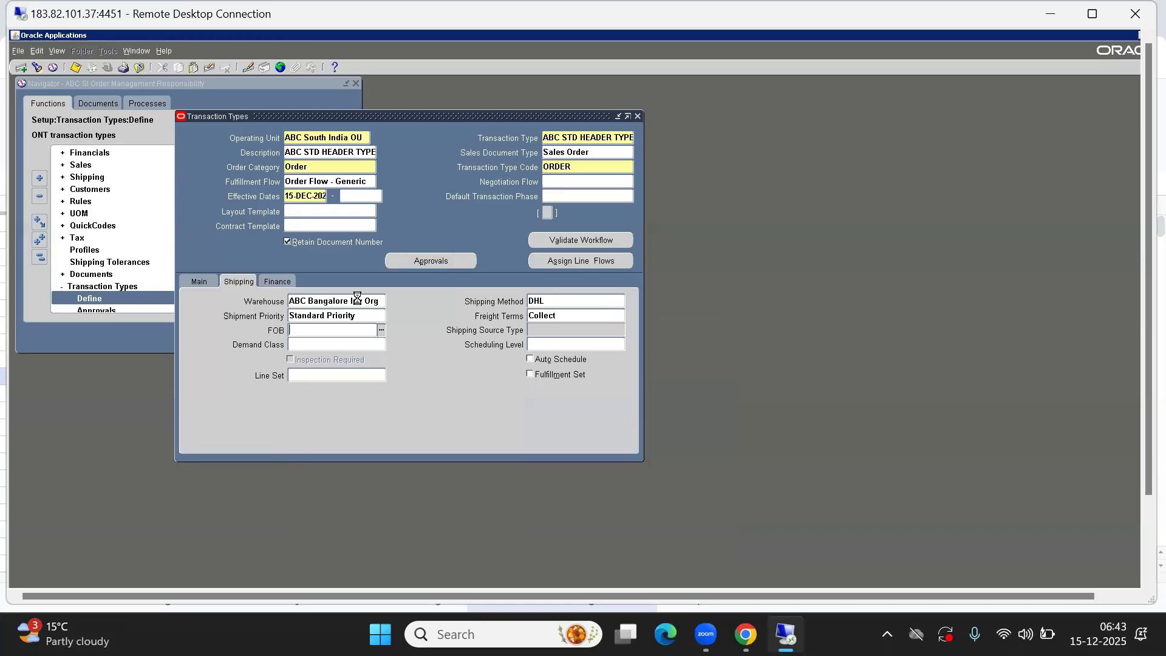
Set the FOB to Destination by filtering the list with dE
key(ctrl+l)
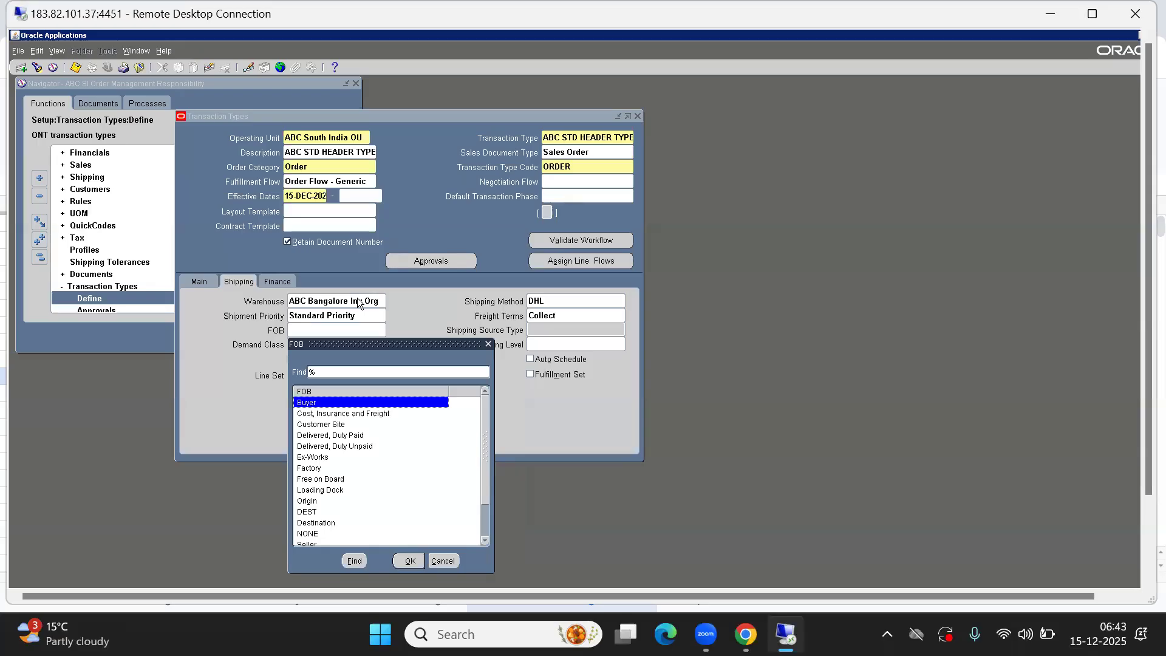
text(dE)
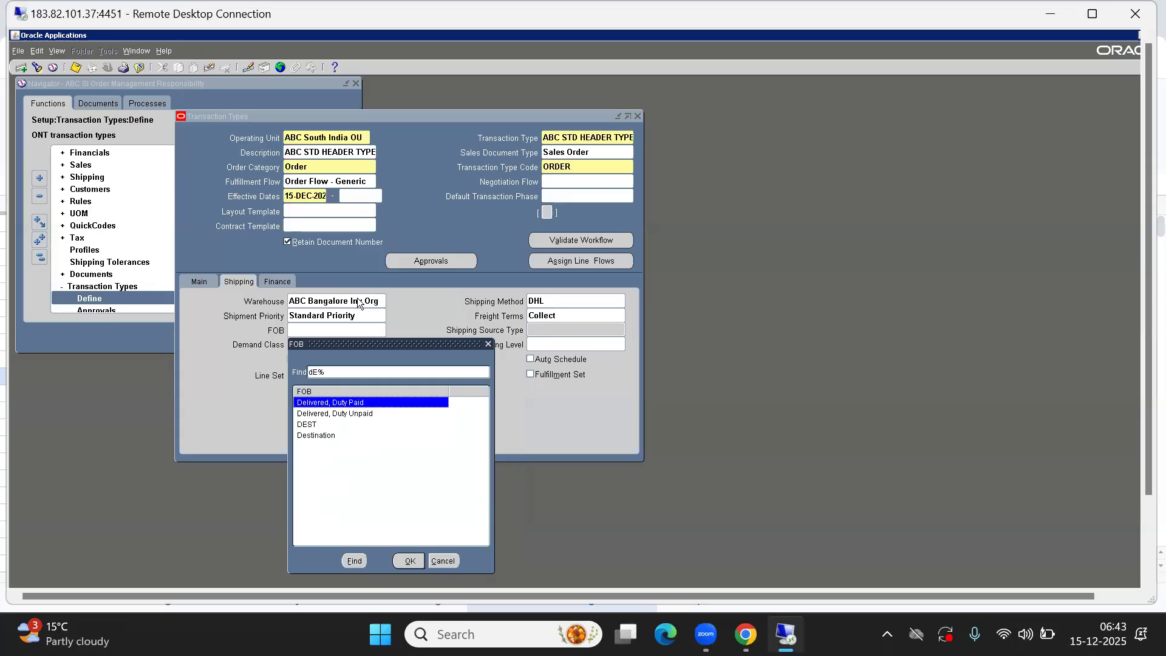
key(Down)
key(Down)
key(Down)
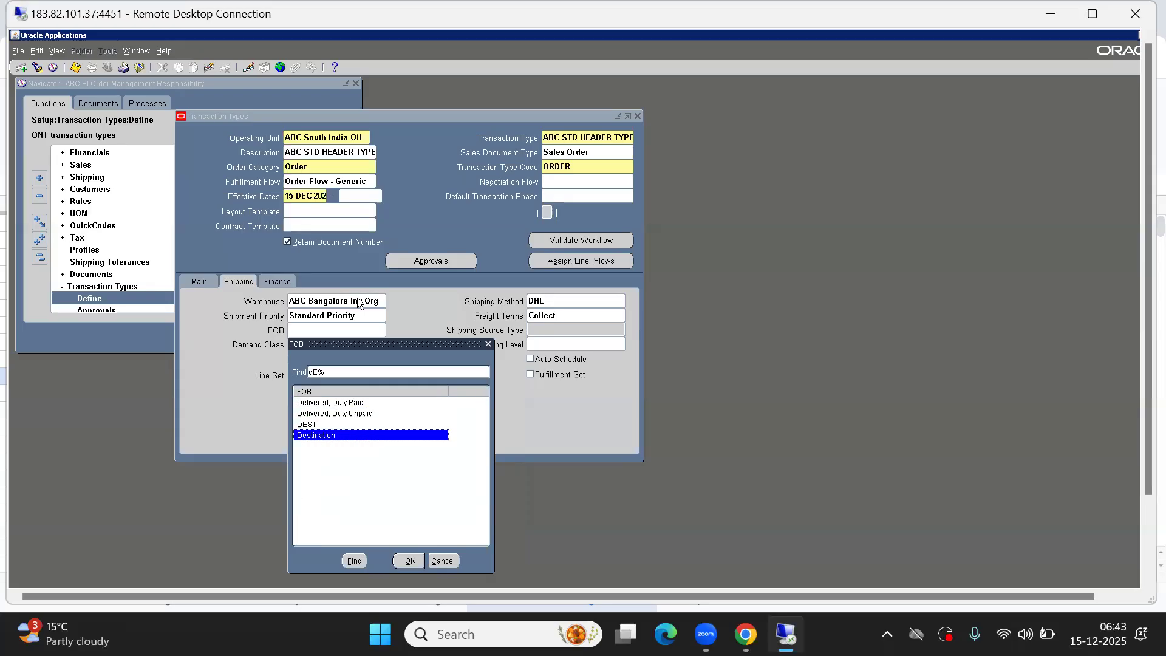
key(Return)
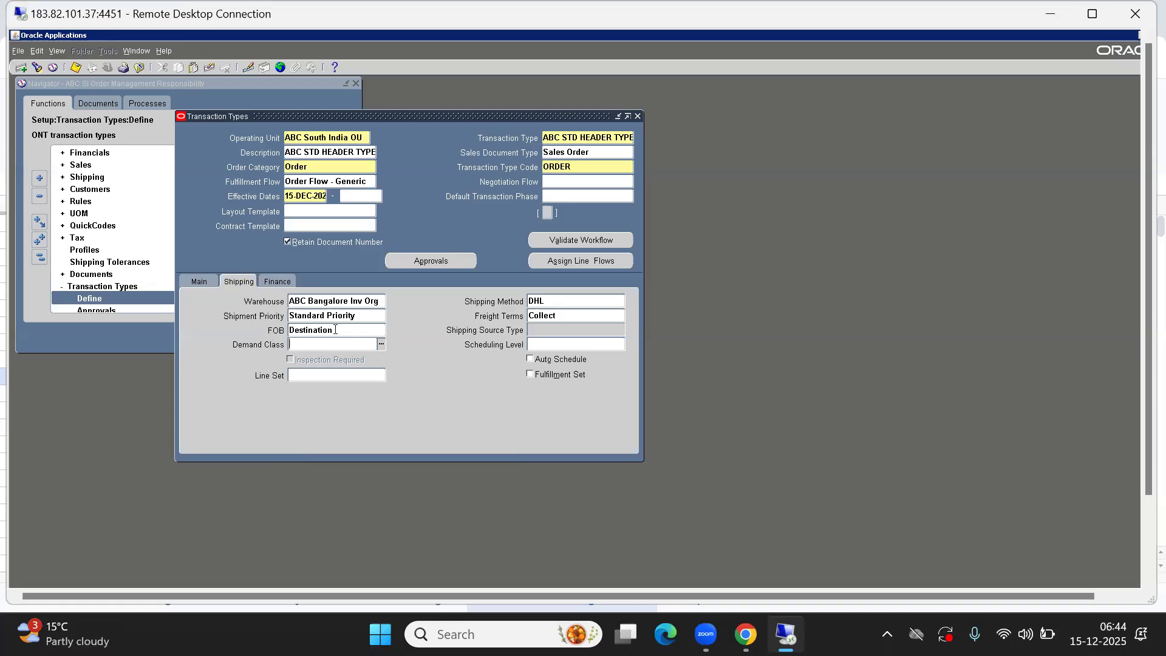
Browse the FOB list of values and close it without changing the selection
click(335, 330)
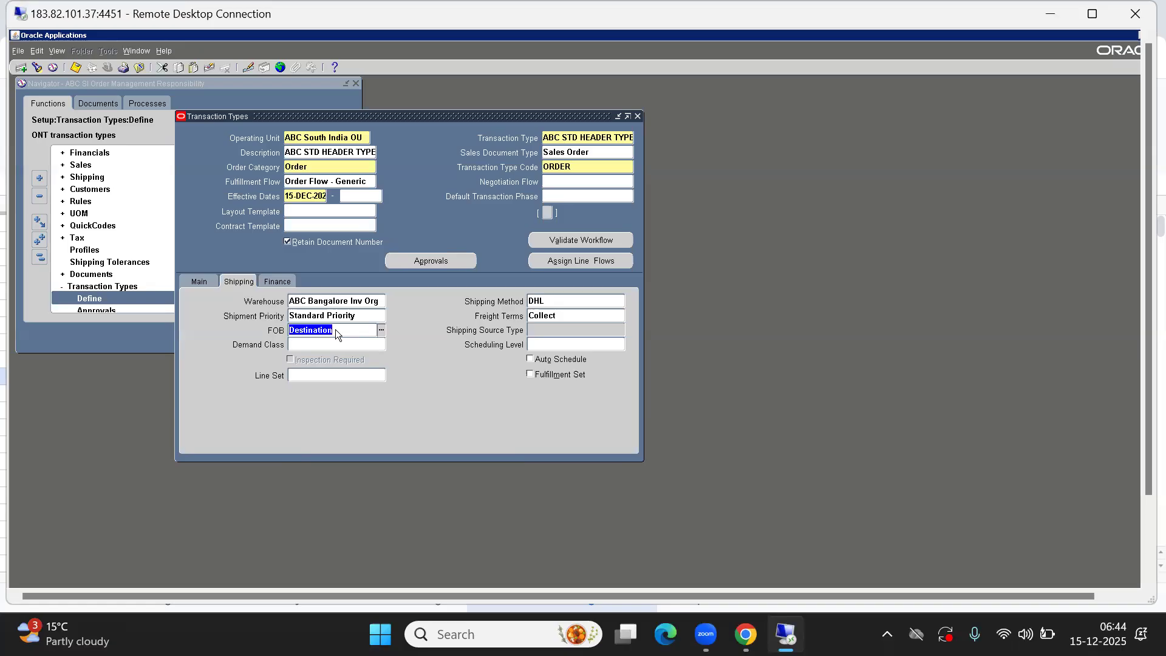
key(ctrl+l)
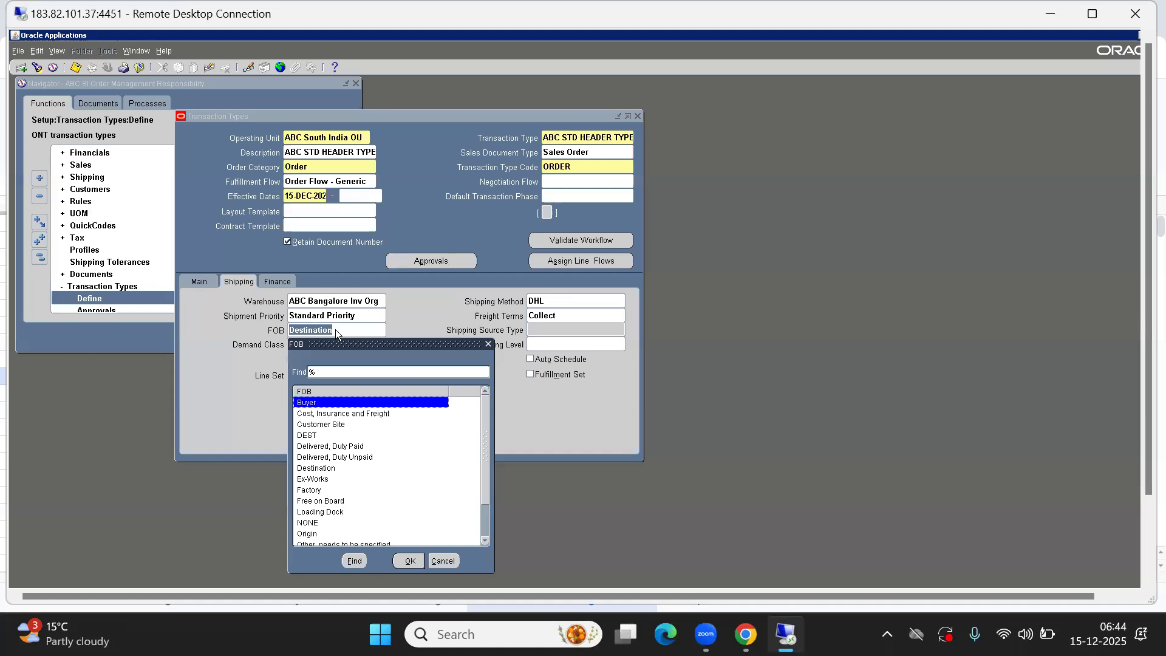
key(Down)
key(Down)
key(Down)
key(Down)
key(Down)
key(Down)
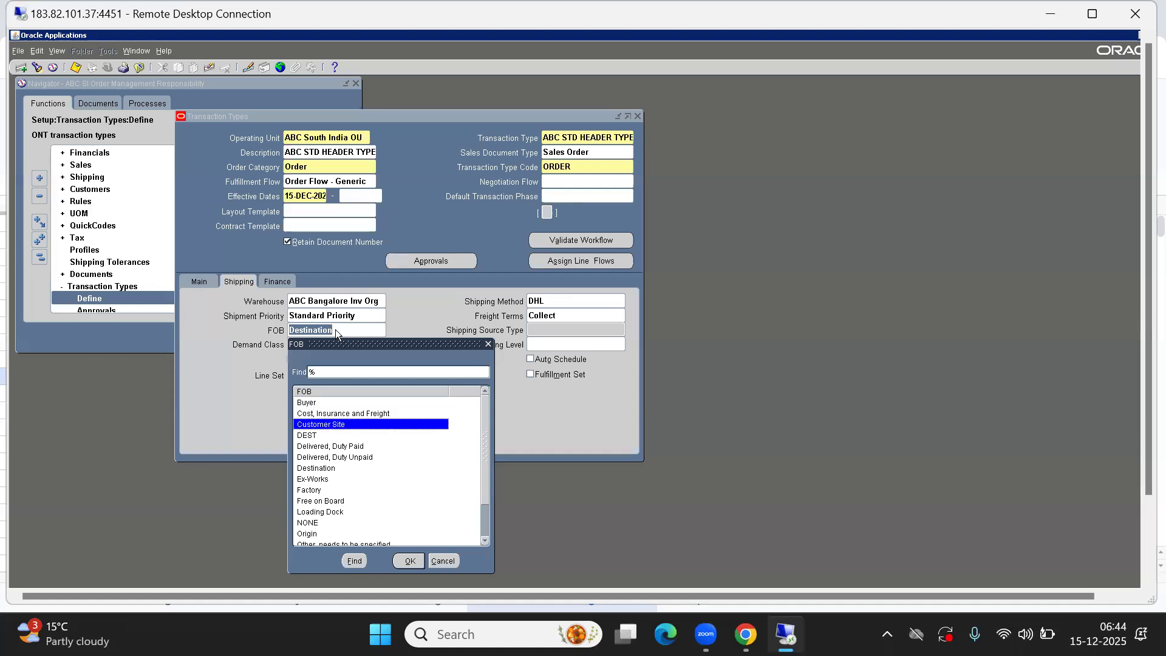
key(Down)
key(Down)
key(Down)
key(Down)
key(Down)
key(Down)
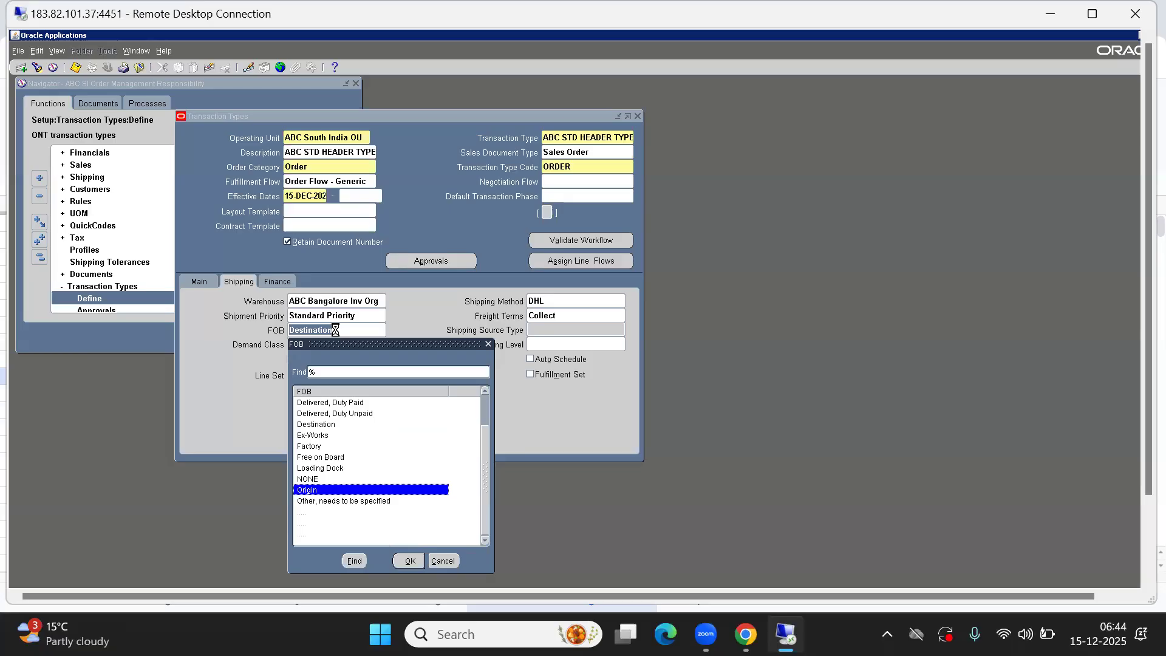
key(Down)
key(Up)
key(Up)
key(Up)
key(Down)
key(Down)
key(Down)
key(Down)
key(Down)
key(Down)
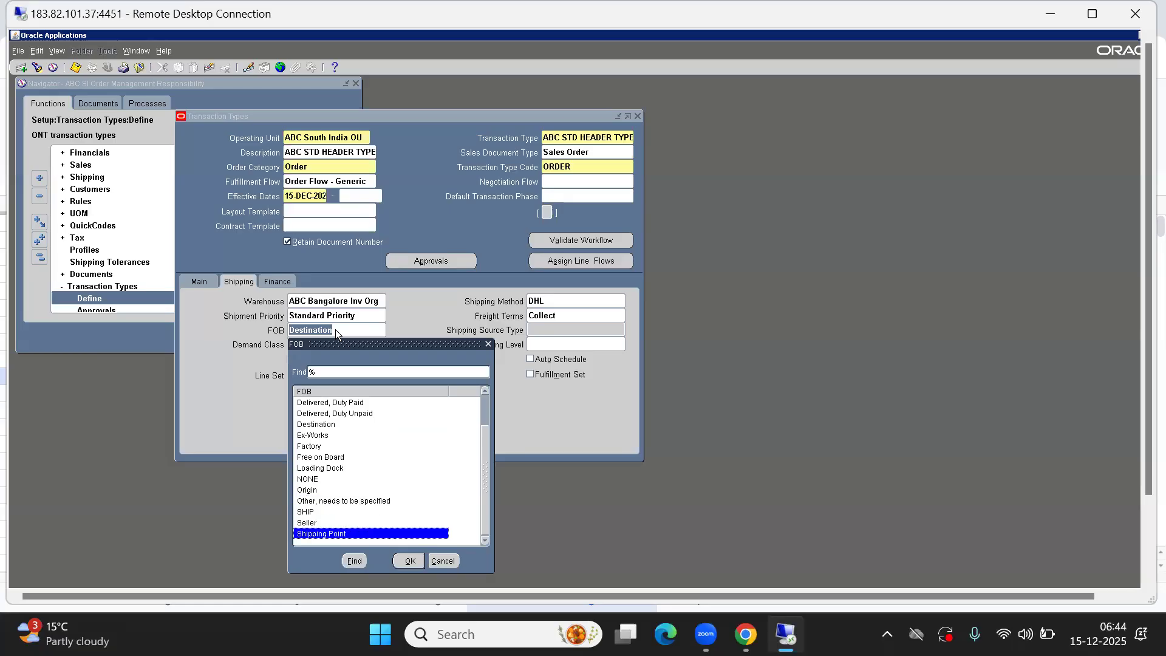
key(Up)
key(Up)
key(Up)
key(Up)
key(Up)
key(Up)
key(Up)
key(Up)
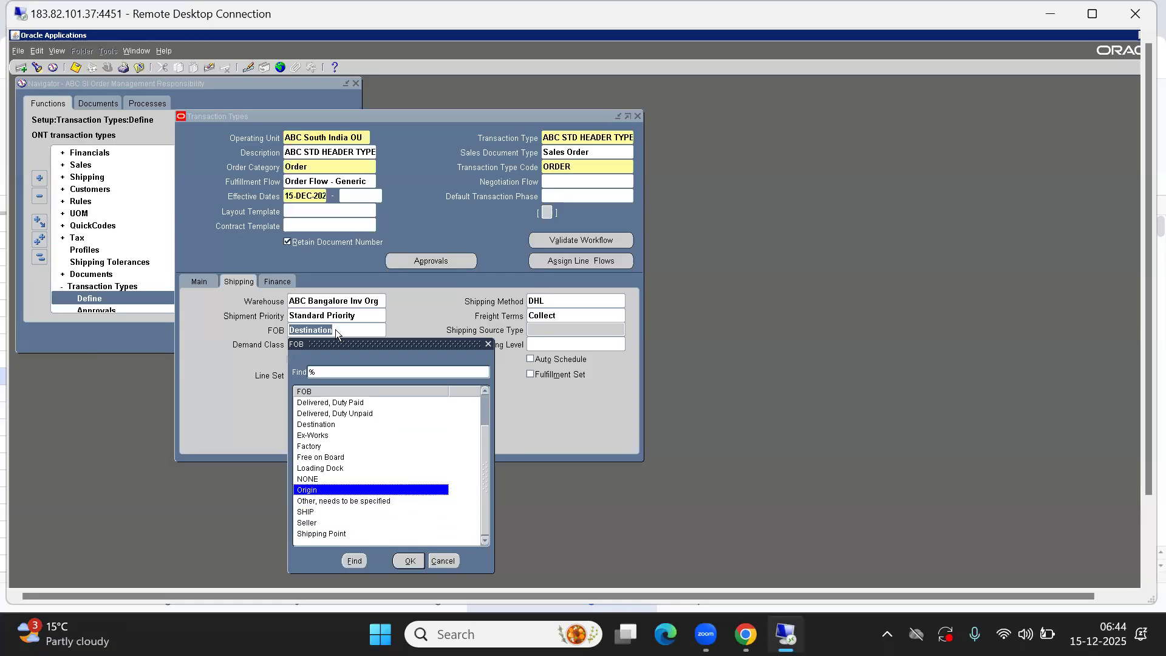
key(Up)
key(Up)
key(Up)
key(Up)
key(Up)
key(Up)
key(Up)
key(Up)
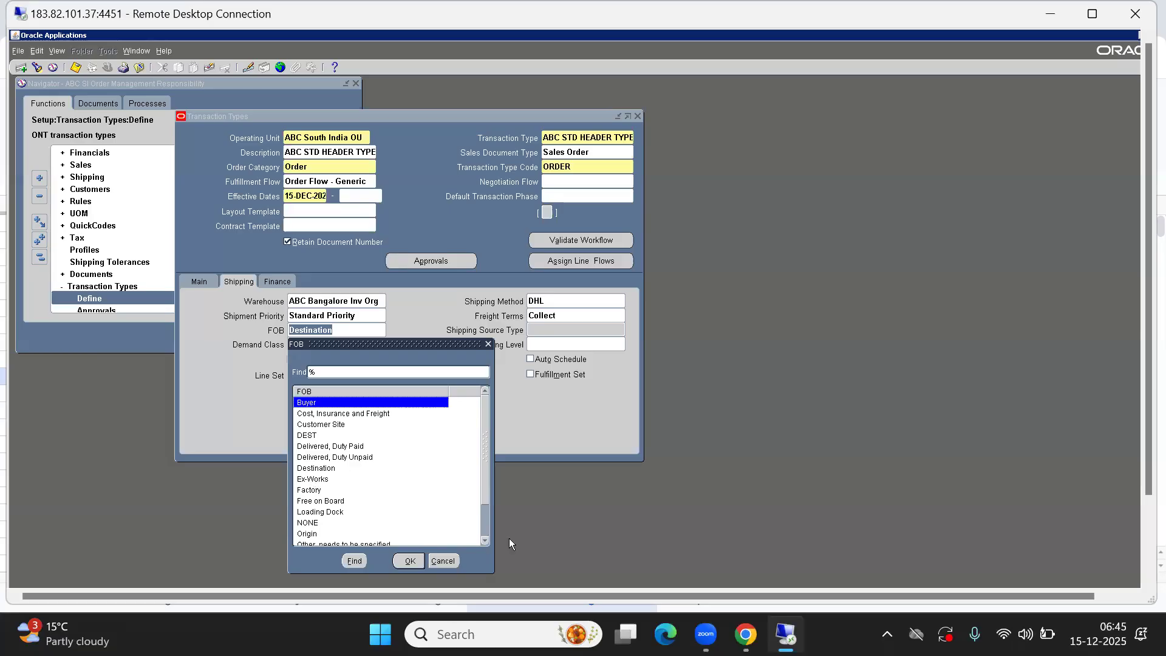
click(443, 560)
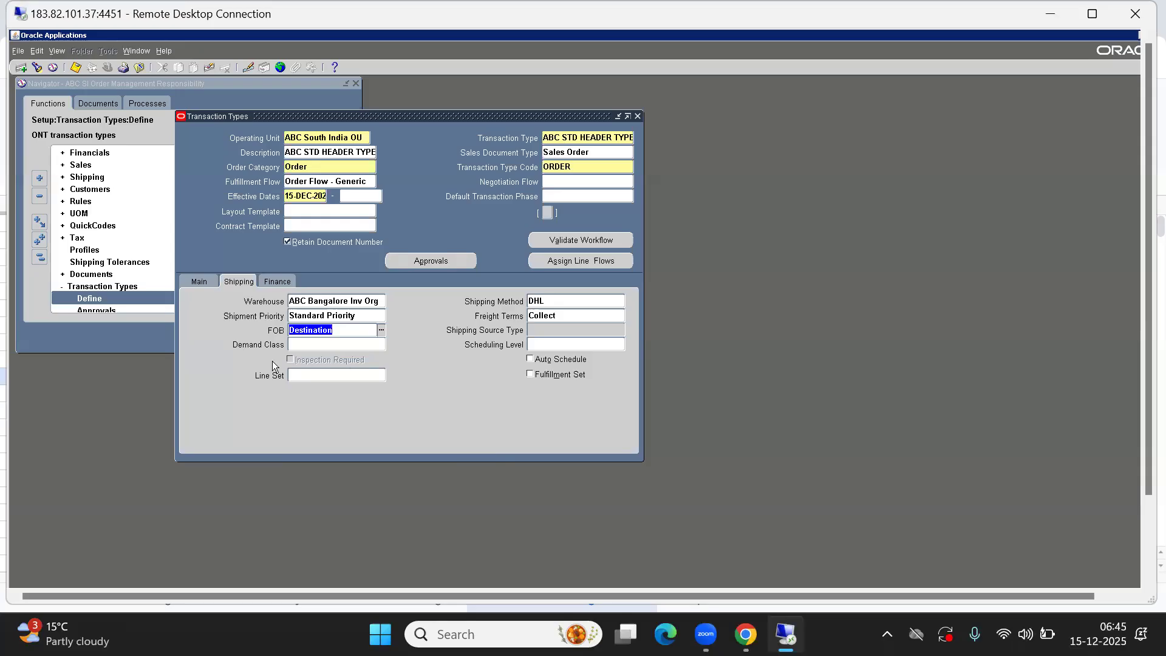
Browse the Demand Class list of values and close it without choosing one
click(308, 344)
double_click(307, 343)
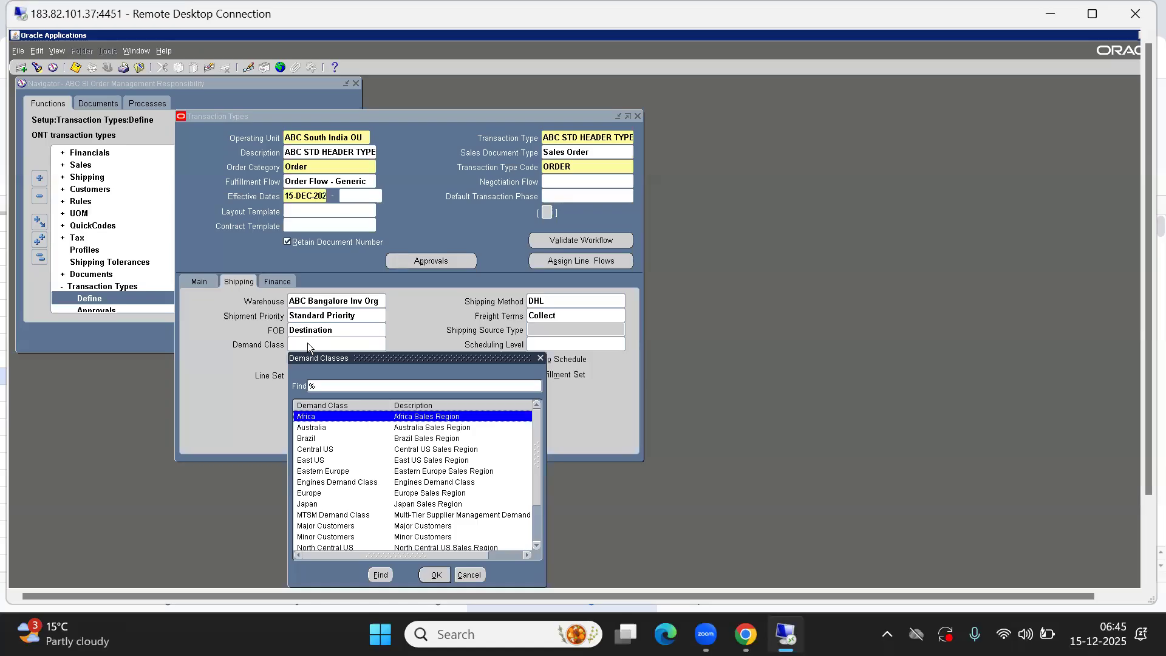
key(Down)
key(Down)
key(Down)
key(Down)
key(Down)
key(Down)
key(Down)
key(Down)
key(Down)
key(Down)
key(Down)
key(Down)
key(Down)
key(Down)
key(Down)
key(Down)
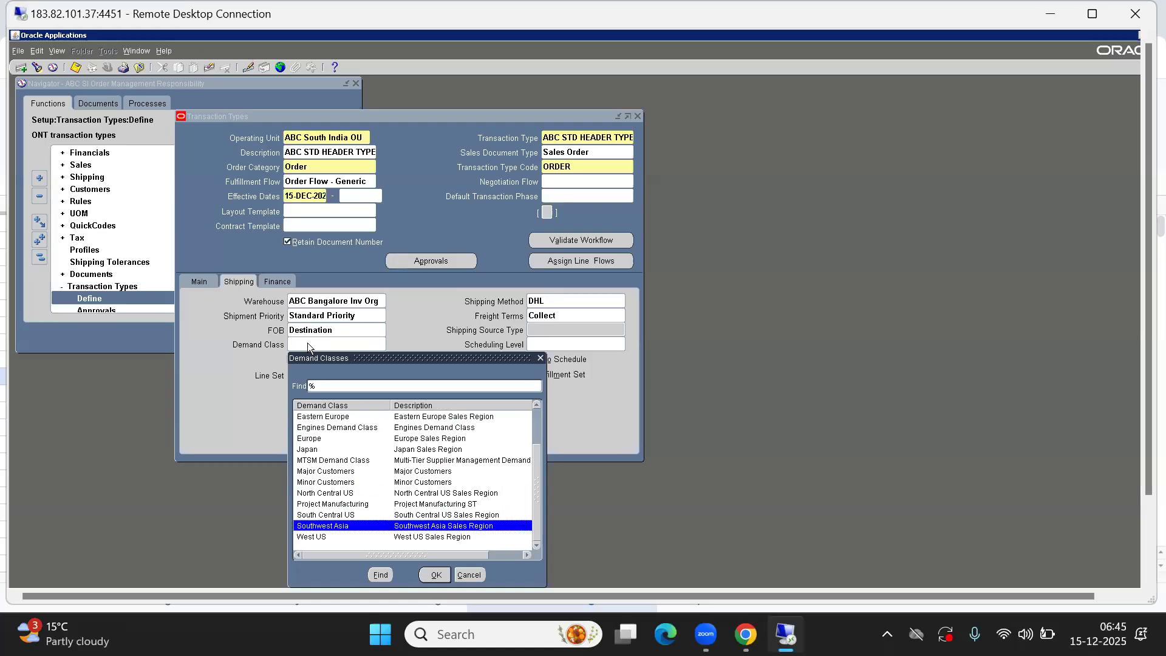
key(Up)
key(Up)
key(Up)
key(Up)
key(Up)
key(Up)
key(Up)
key(Up)
key(Up)
key(Up)
key(Up)
key(Up)
key(Up)
key(Up)
key(Up)
key(Up)
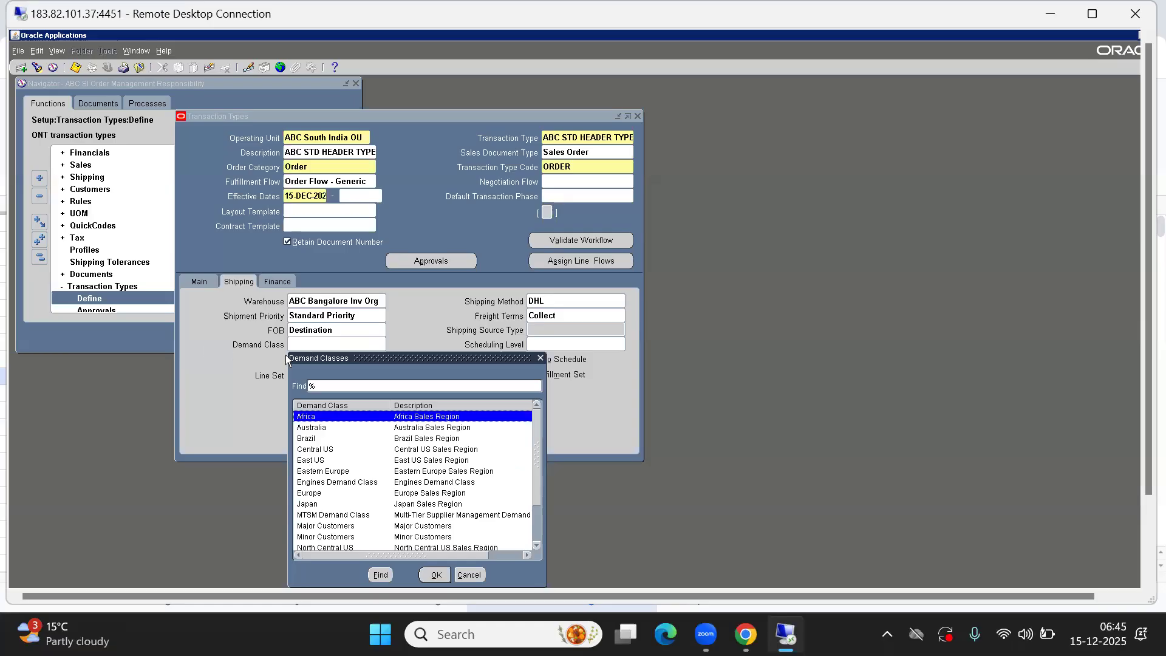
click(472, 574)
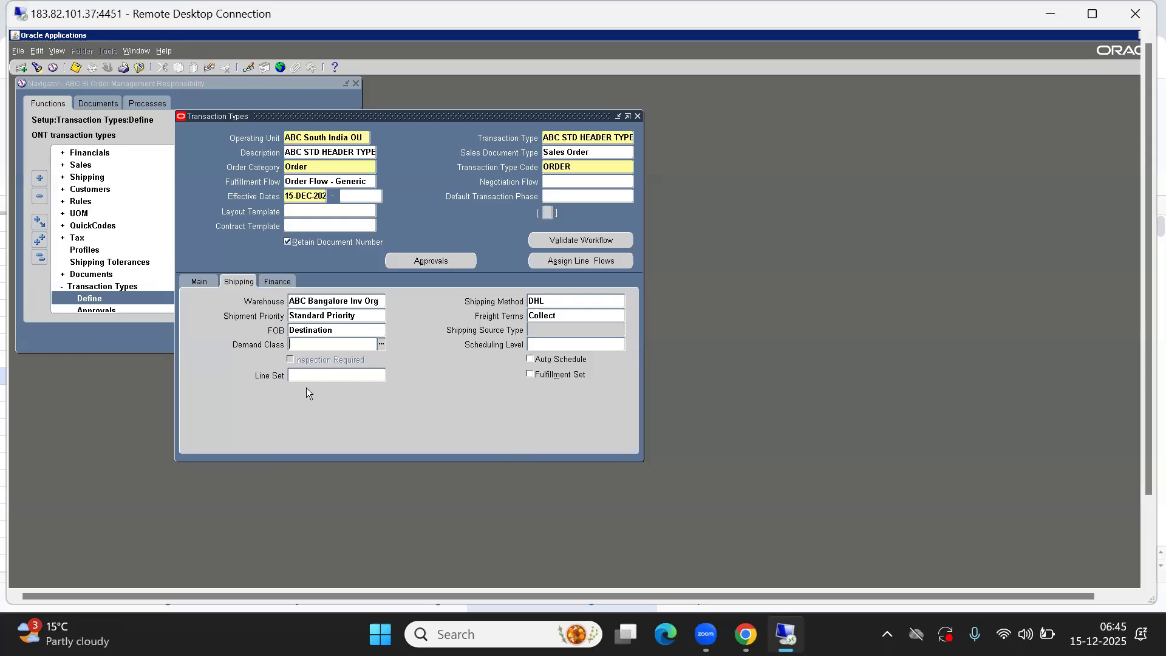
Review the Line Set options and close the list without selecting a value
click(336, 375)
double_click(336, 374)
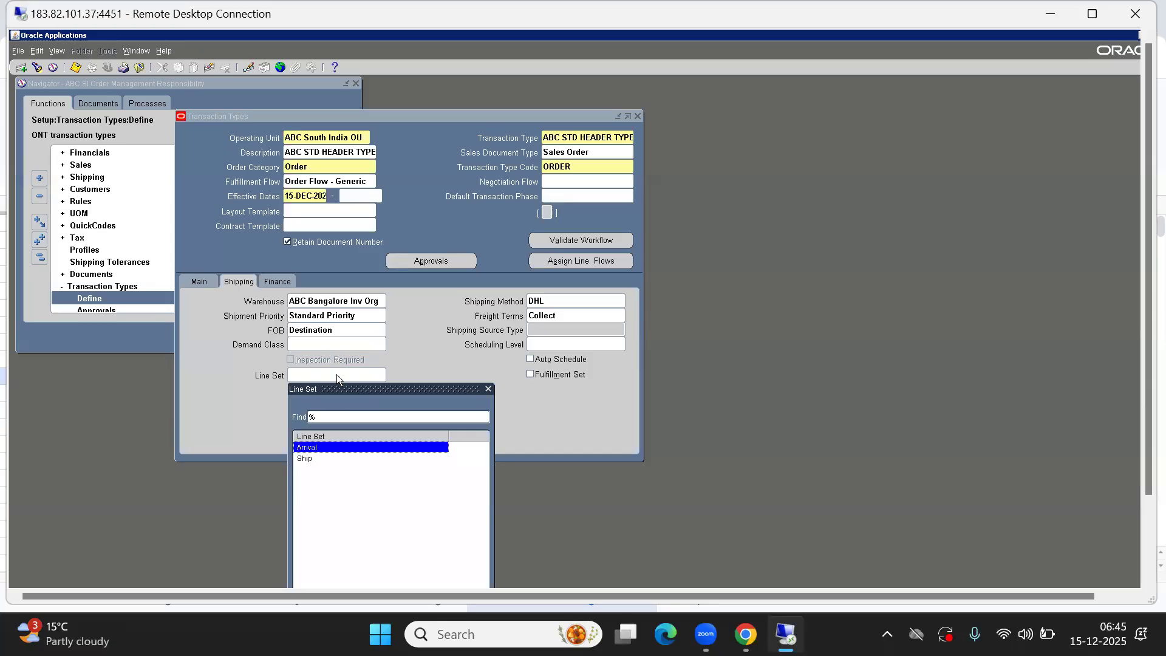
key(Down)
key(Up)
click(488, 390)
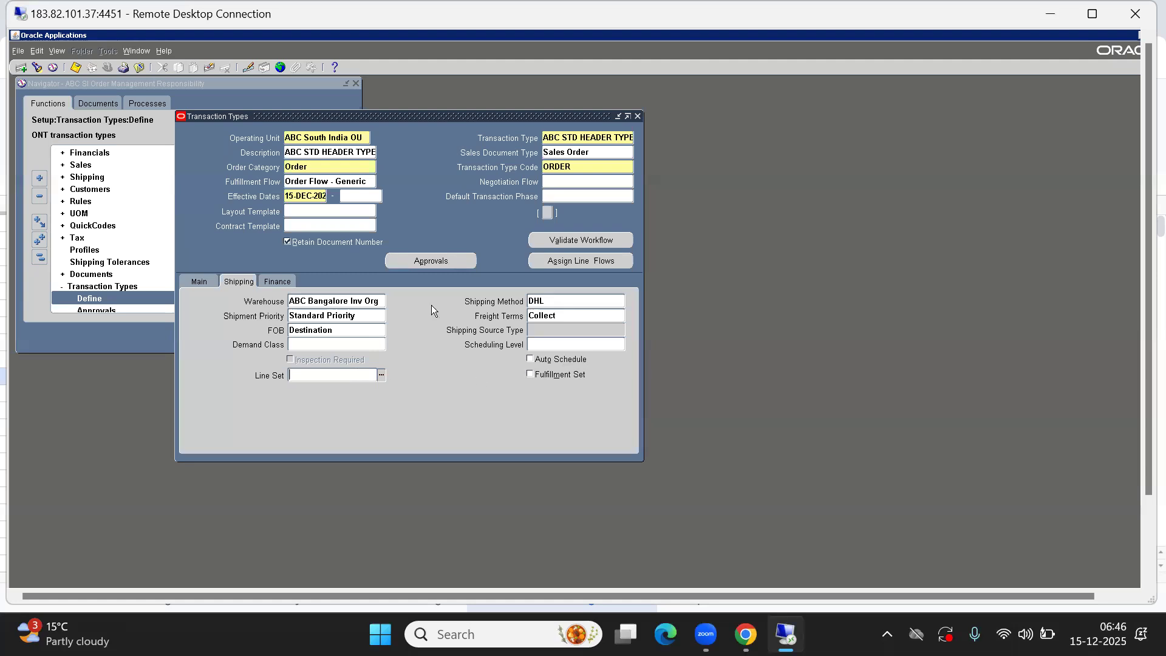
Set the finance Invoicing Rule to Advance Invoice and the Accounting Rule to Immediate
click(267, 283)
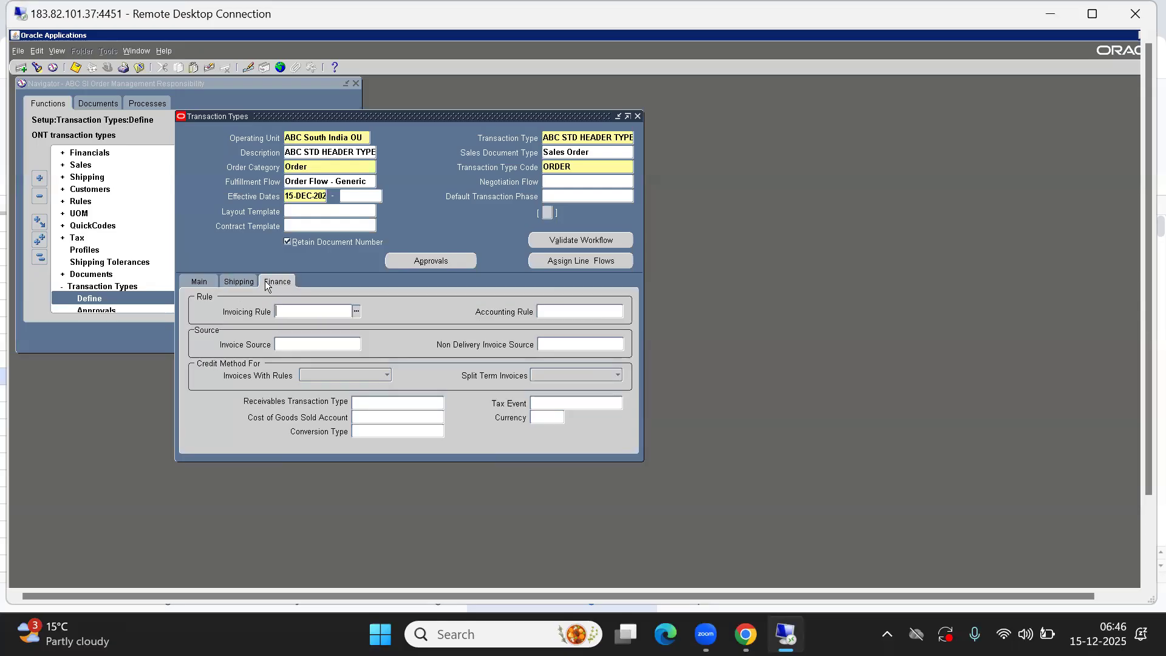
key(ctrl+l)
key(Return)
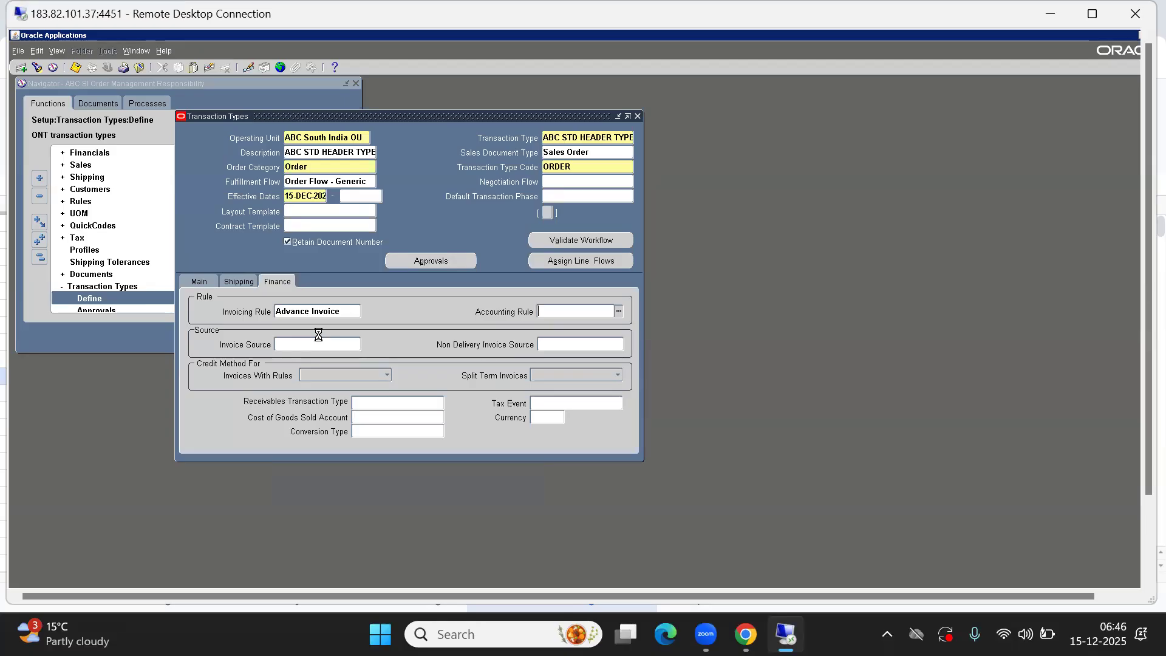
key(Return)
Set the Invoice Source to INDIA INVOICES by filtering the list with IN
key(ctrl+l)
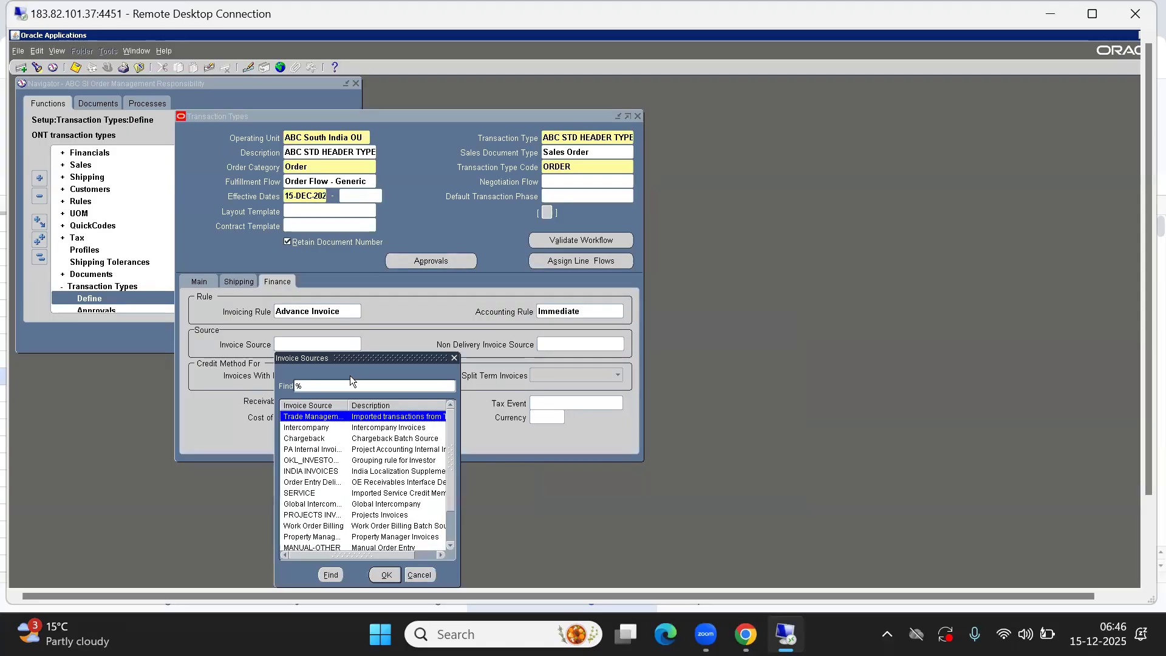
text(IN)
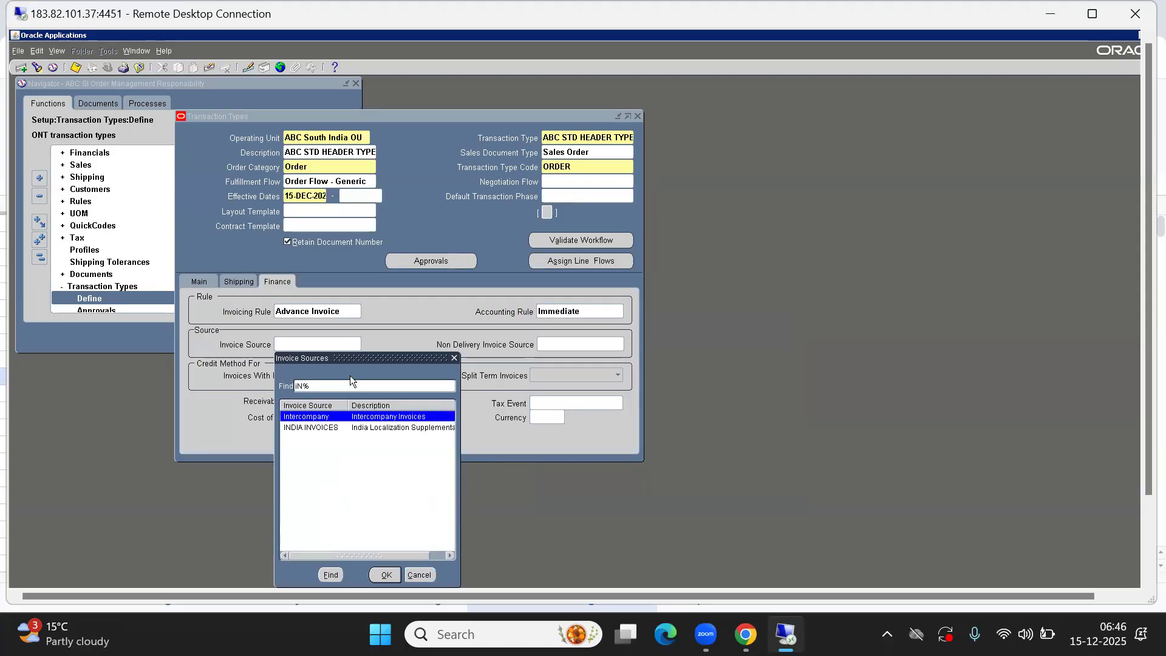
key(Down)
key(Return)
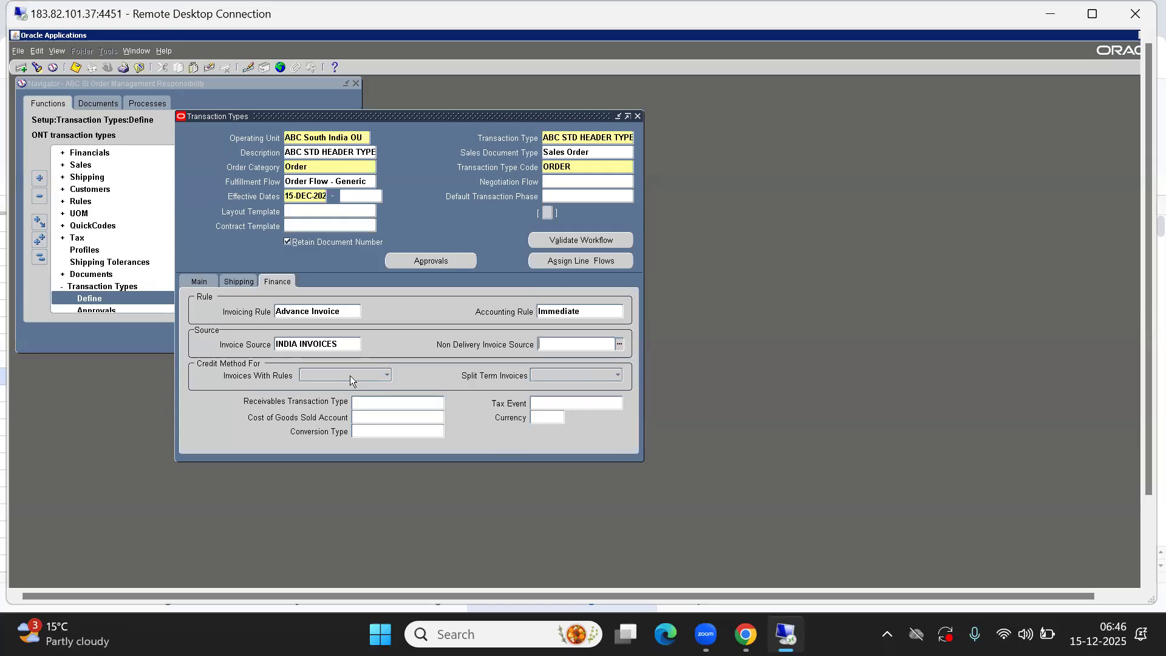
Set the Receivables Transaction Type to Invoice
click(374, 400)
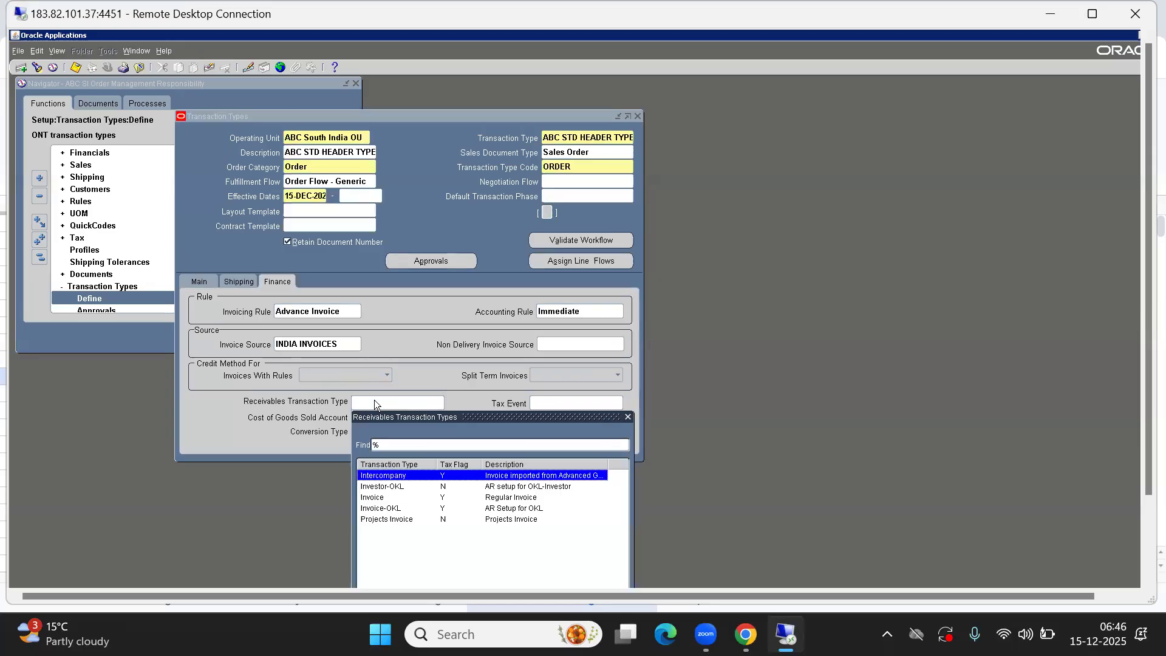
key(Down)
key(Down)
key(Return)
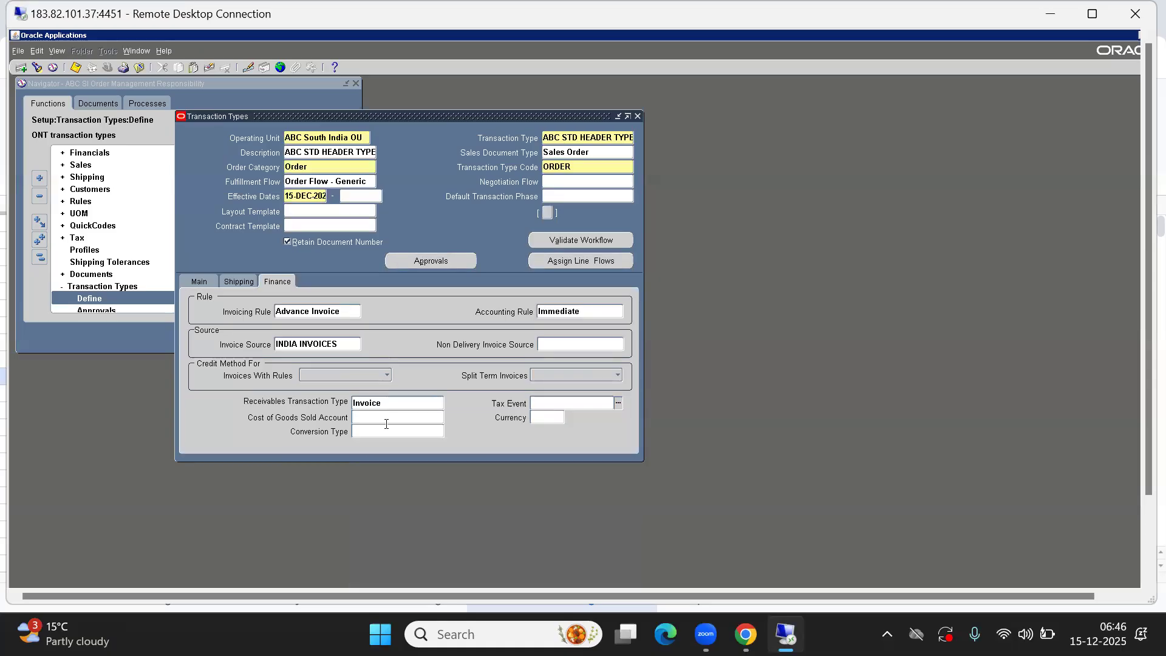
Open the Cost of Goods Sold Account and set the Company to 10 and the Department to 102
click(374, 418)
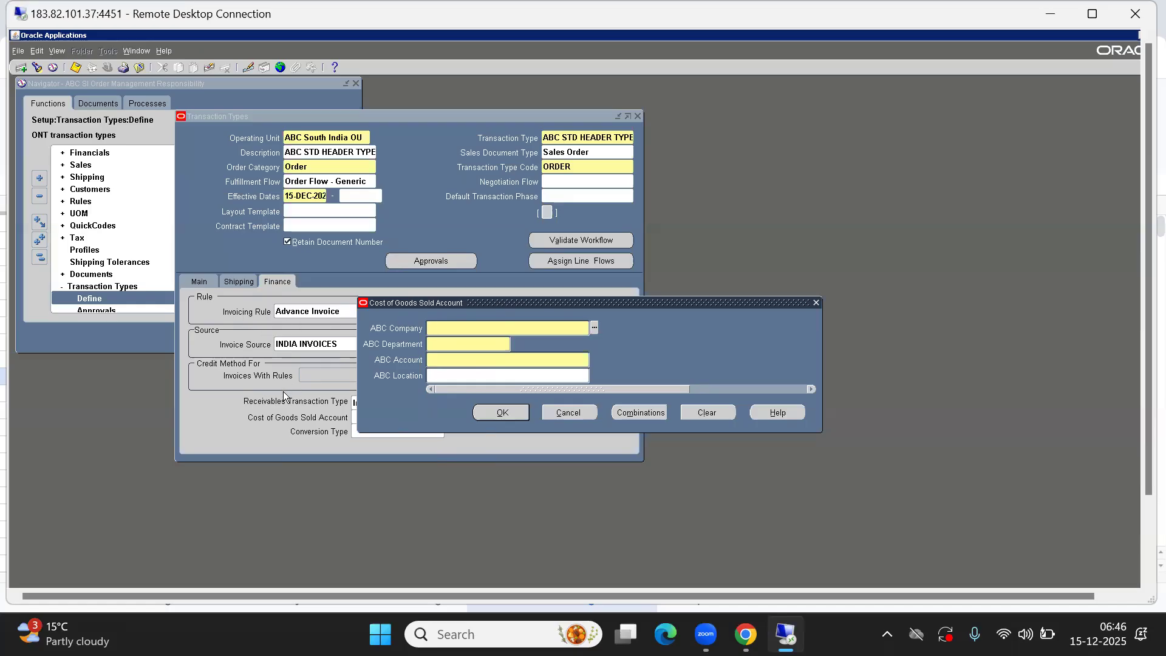
key(ctrl+l)
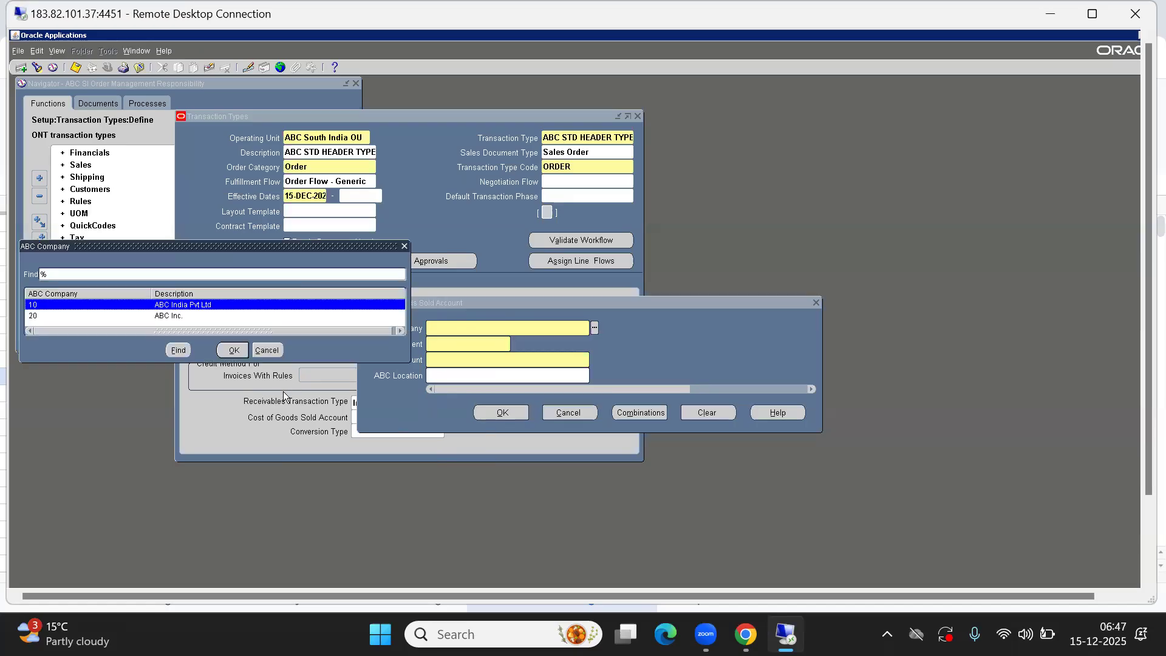
key(Return)
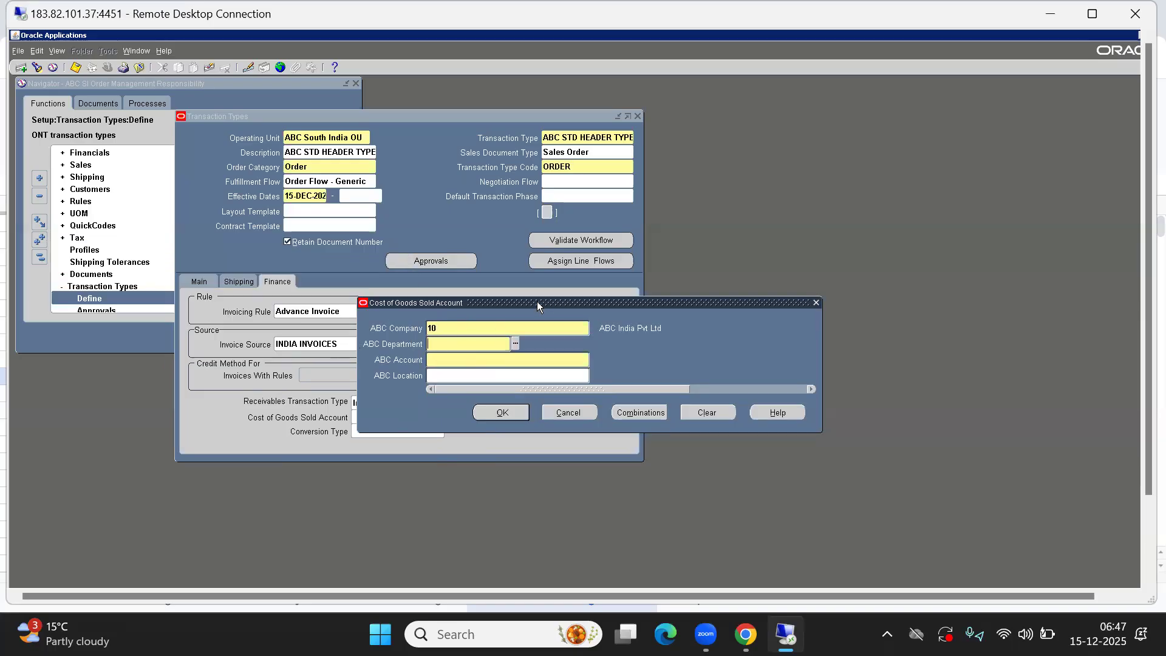
drag(537, 301, 766, 360)
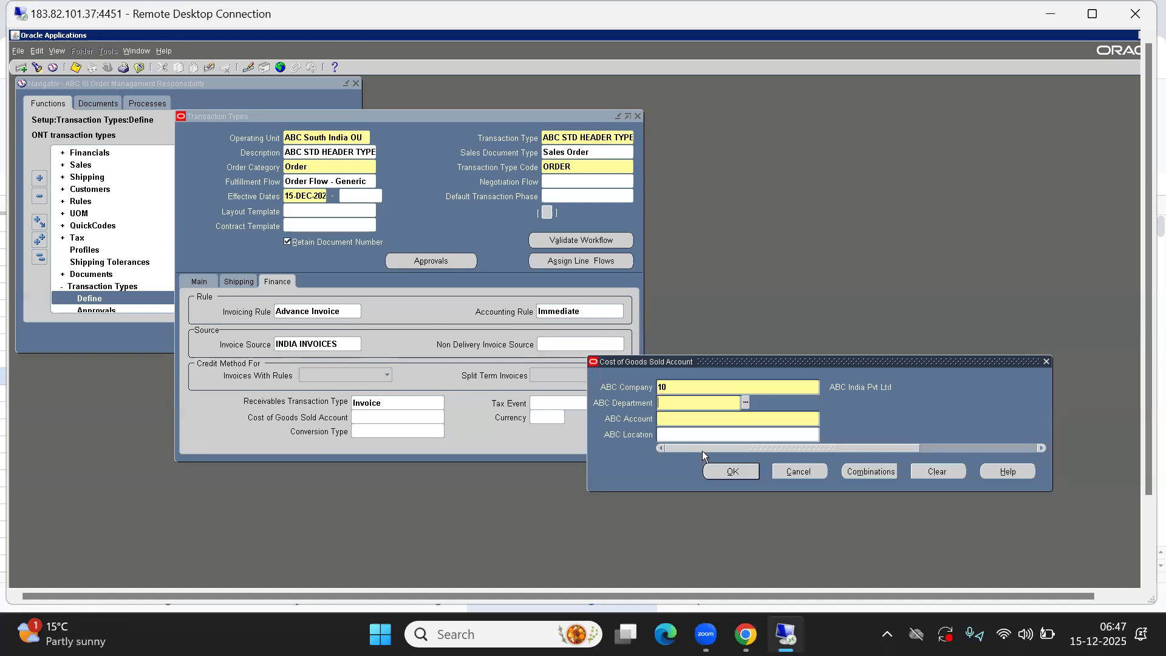
click(665, 406)
key(ctrl+l)
key(Down)
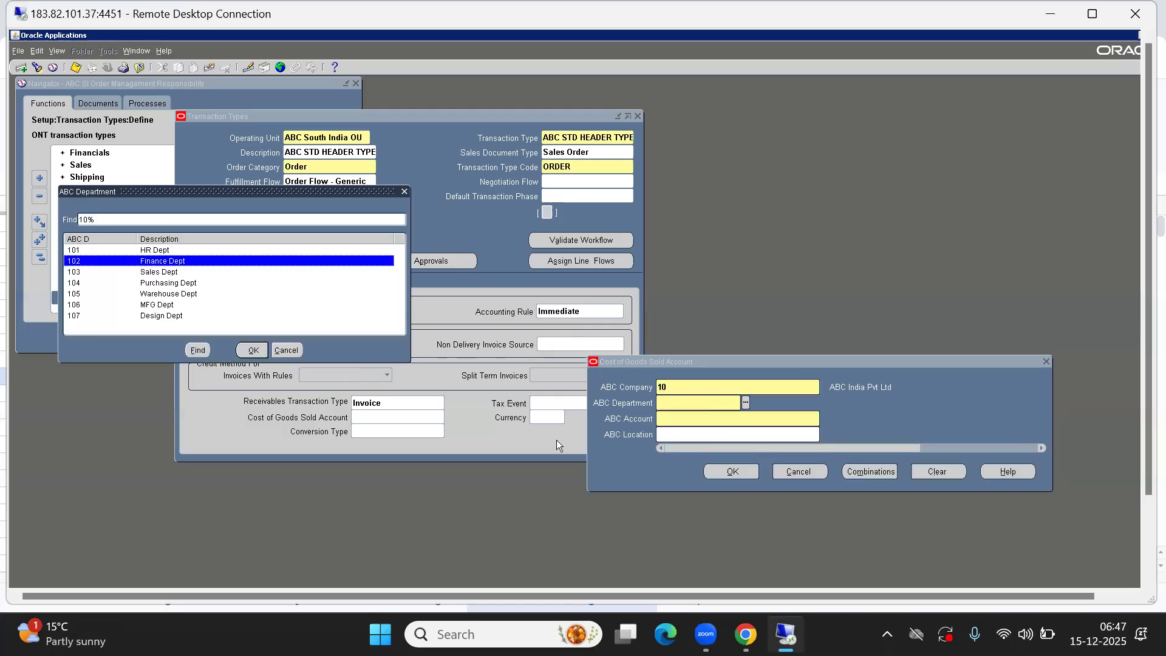
key(Return)
key(Tab)
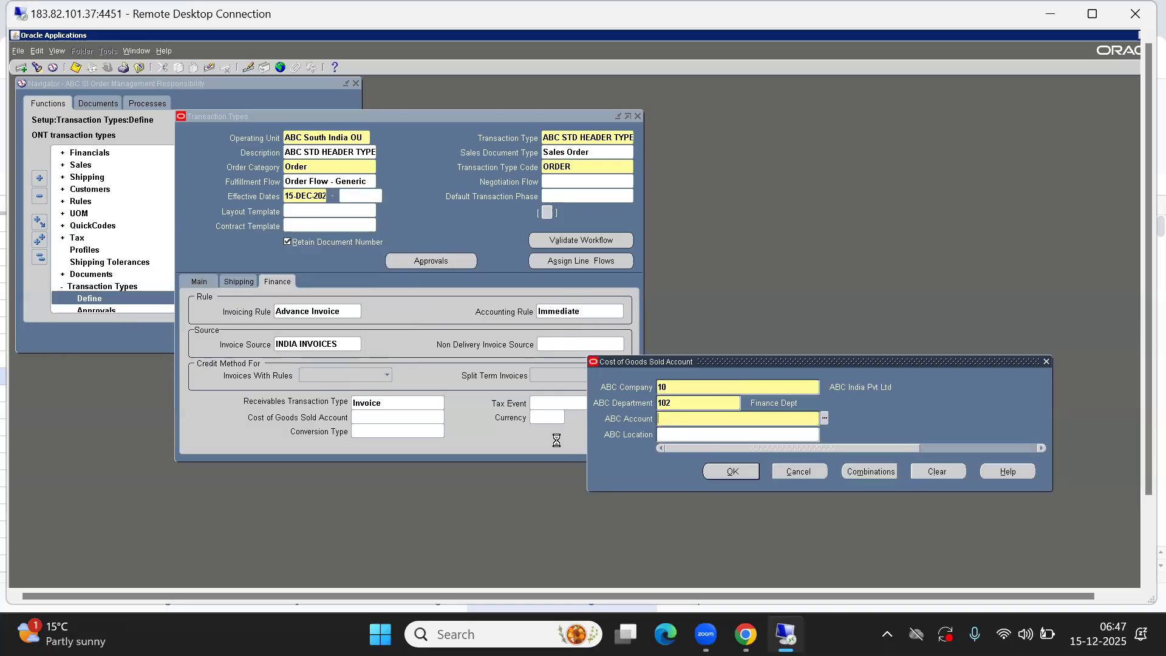
Set the account segment to 1016 Cost of Goods Sold, leave the Location empty and confirm the account
key(ctrl+l)
key(Down)
key(Down)
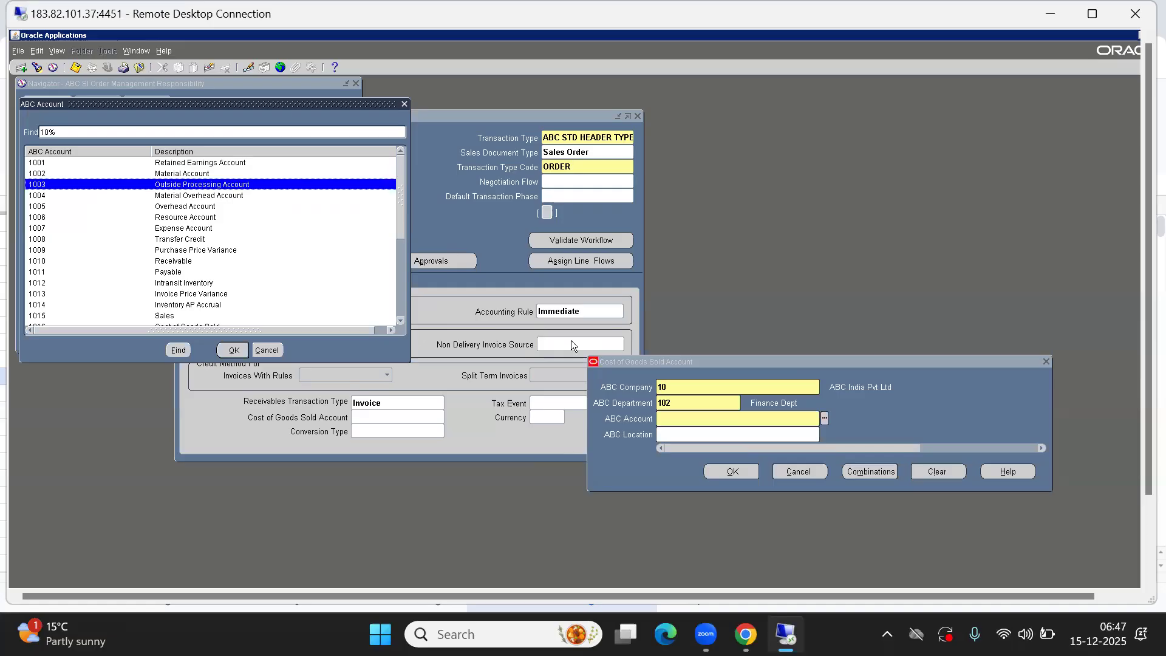
click(75, 134)
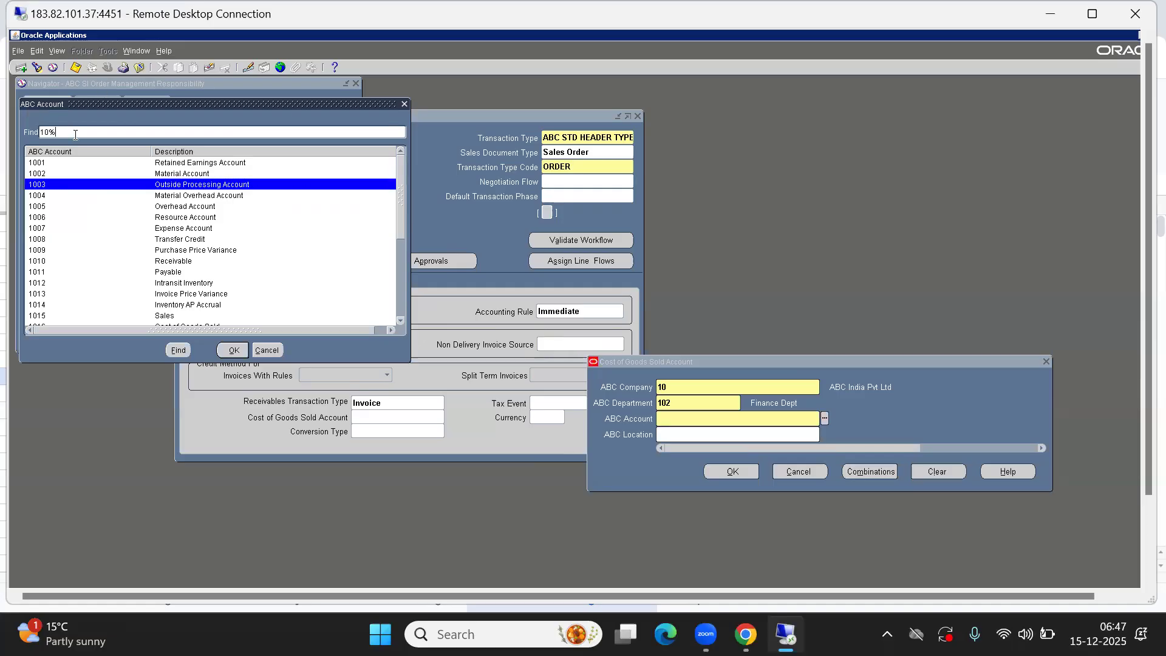
text(COST)
key(Return)
key(Down)
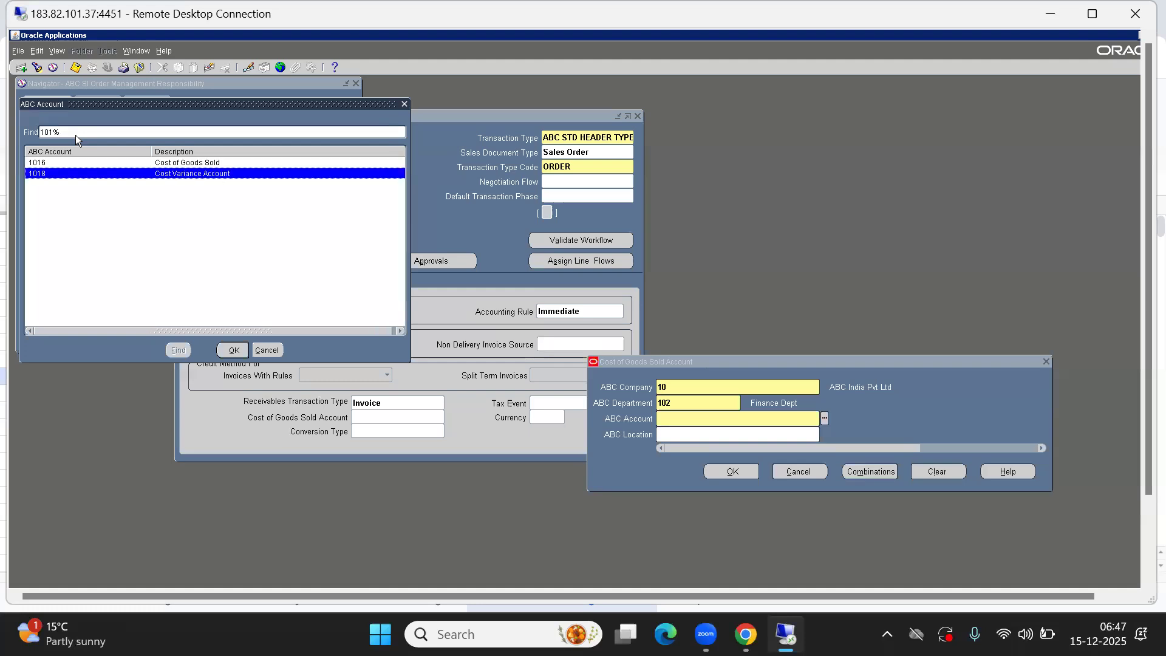
key(Up)
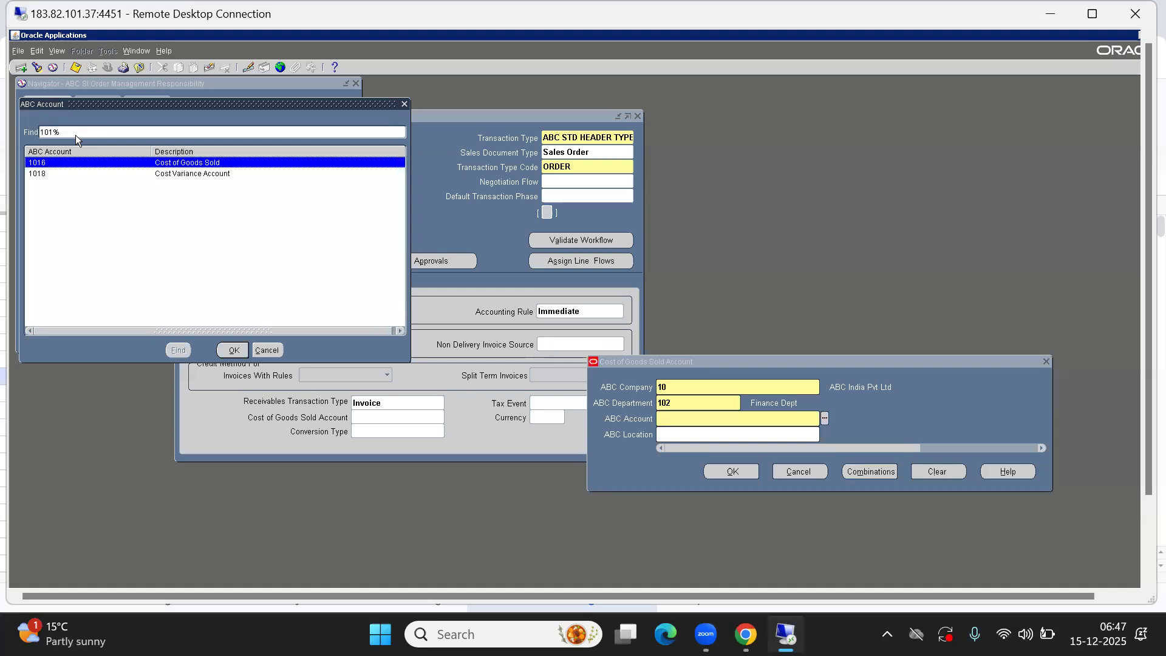
key(Return)
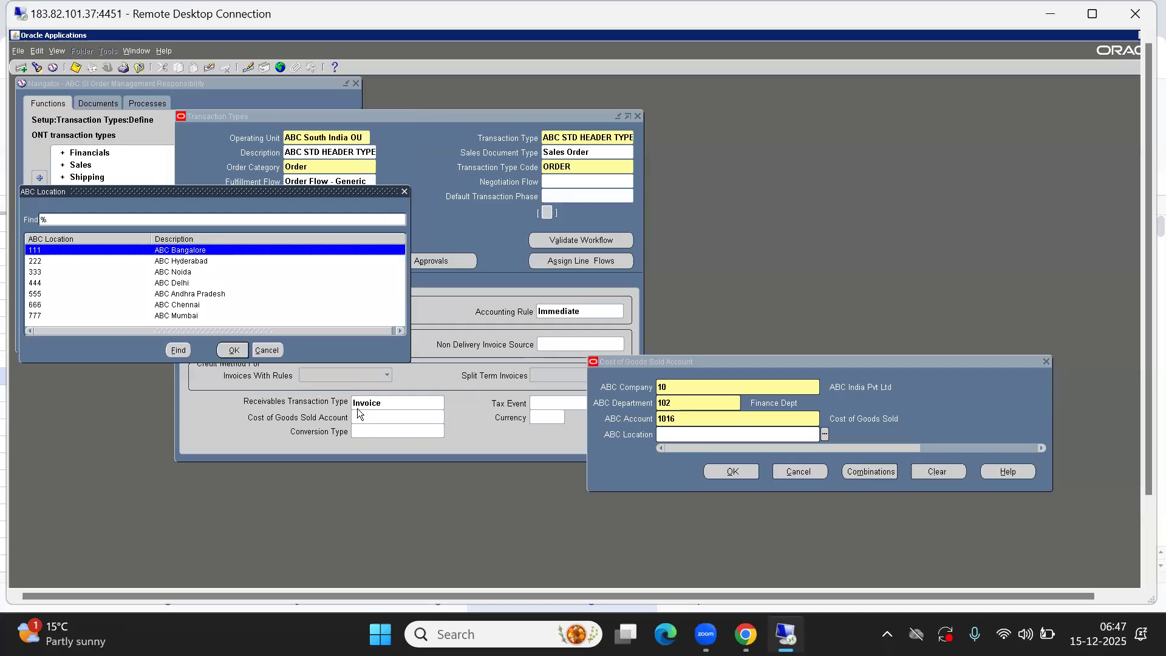
click(267, 351)
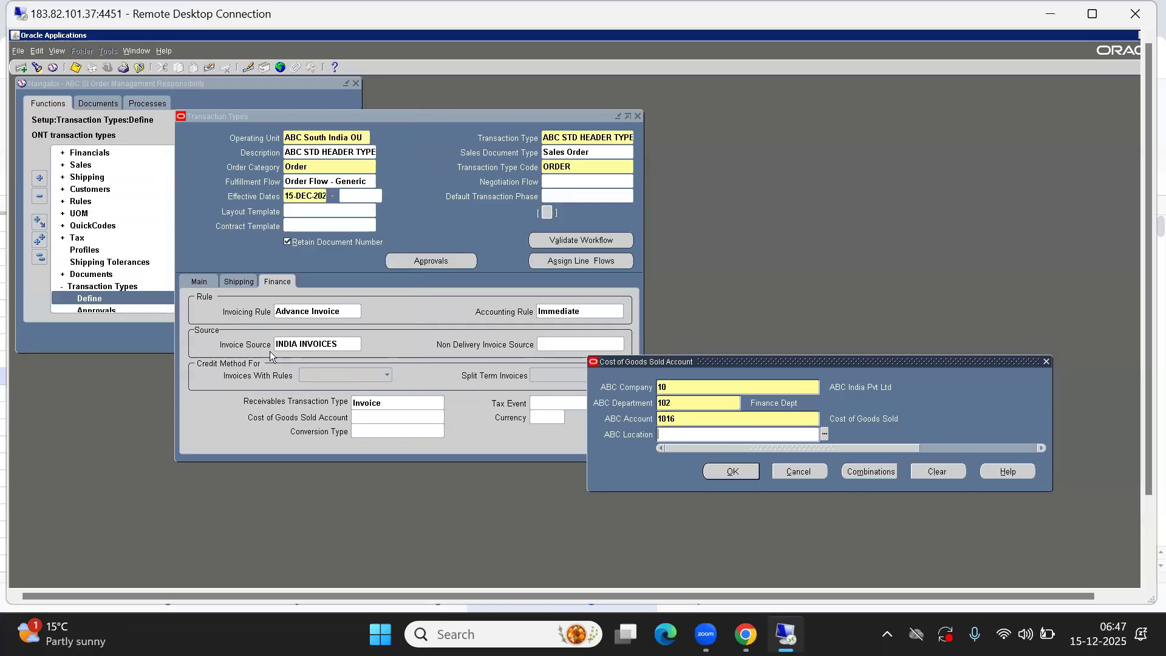
click(749, 471)
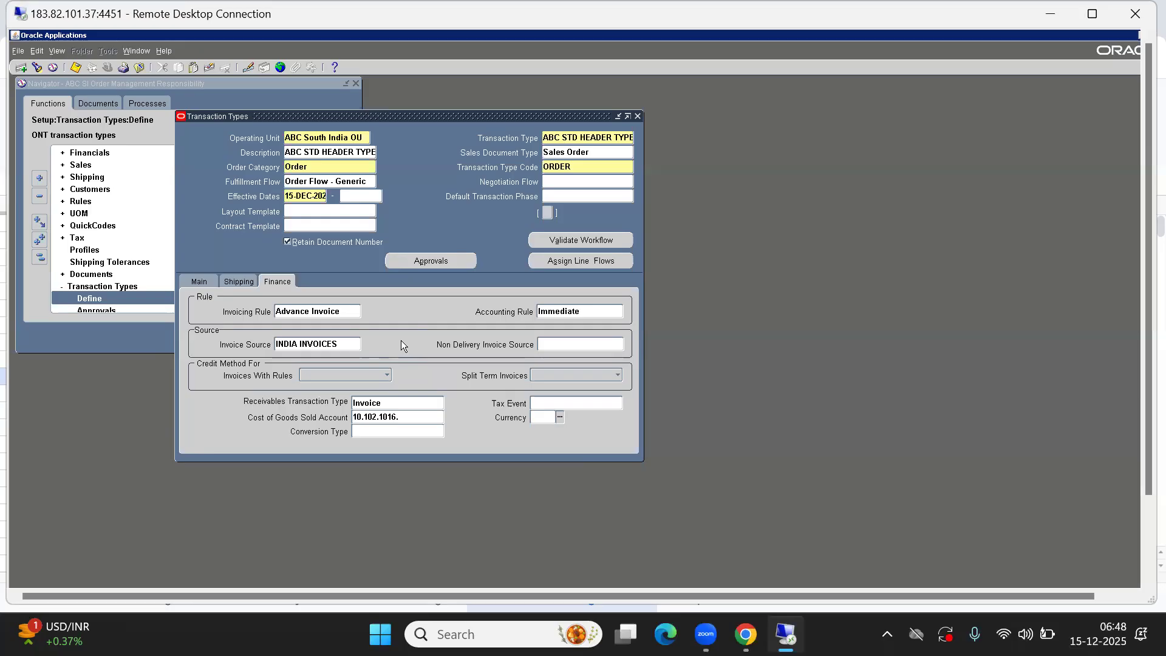
Return to the main settings of the header transaction type
click(238, 283)
click(198, 282)
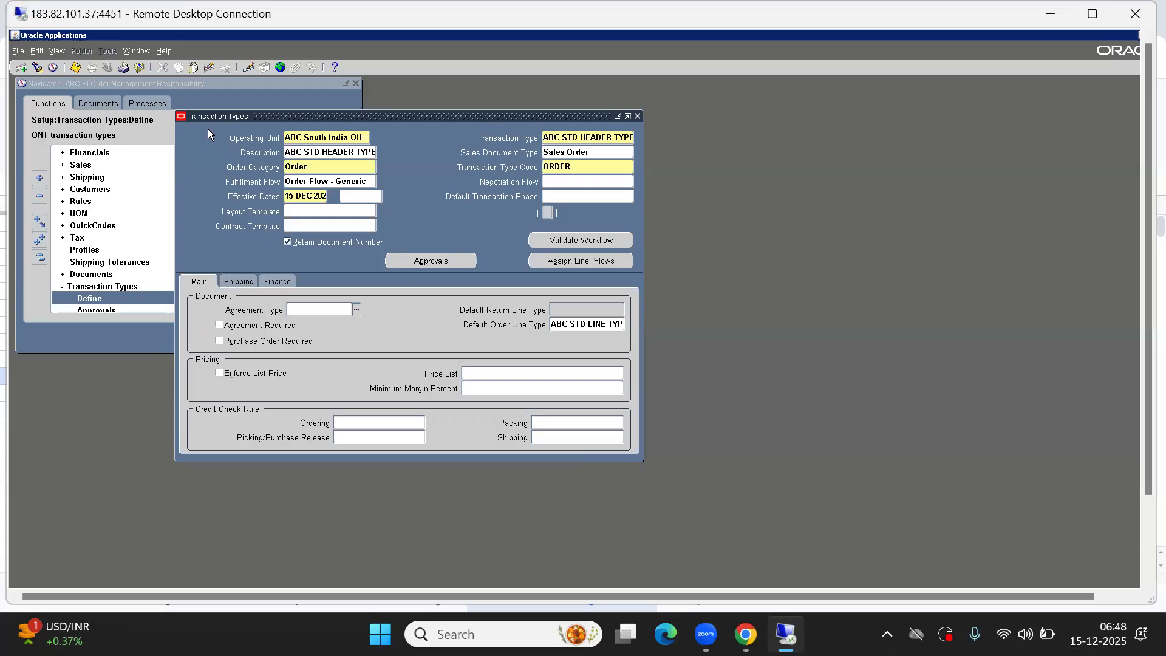
Save the header transaction type and copy its default order line type name
click(76, 68)
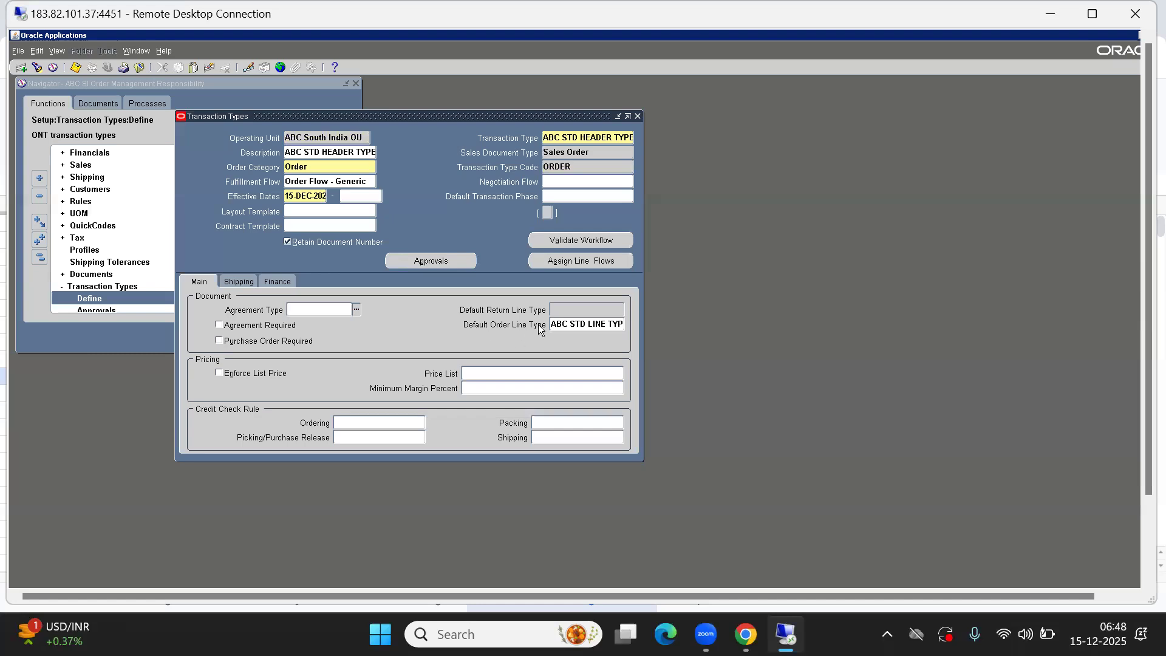
click(588, 323)
click(552, 323)
drag(552, 323, 676, 334)
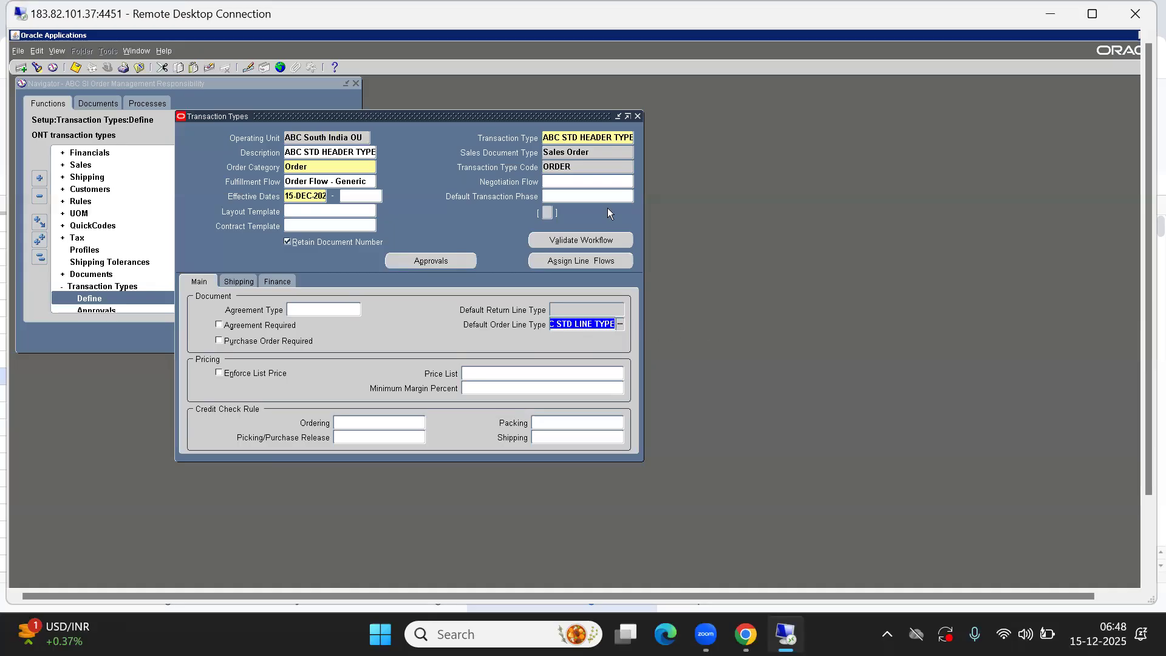
click(557, 138)
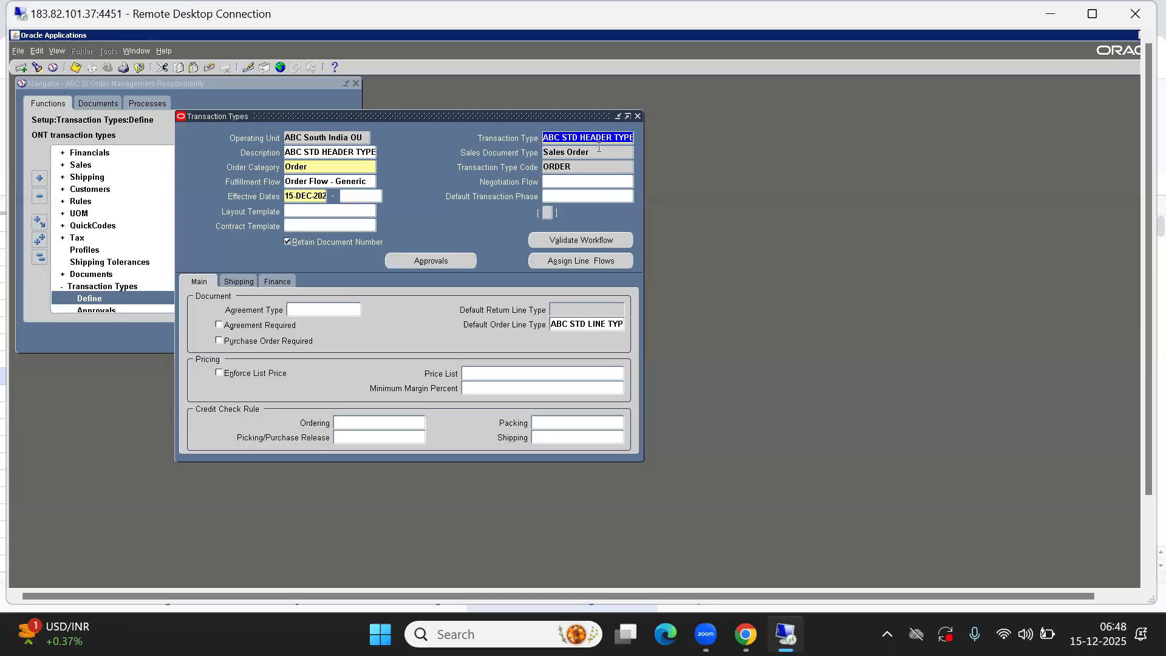
click(324, 184)
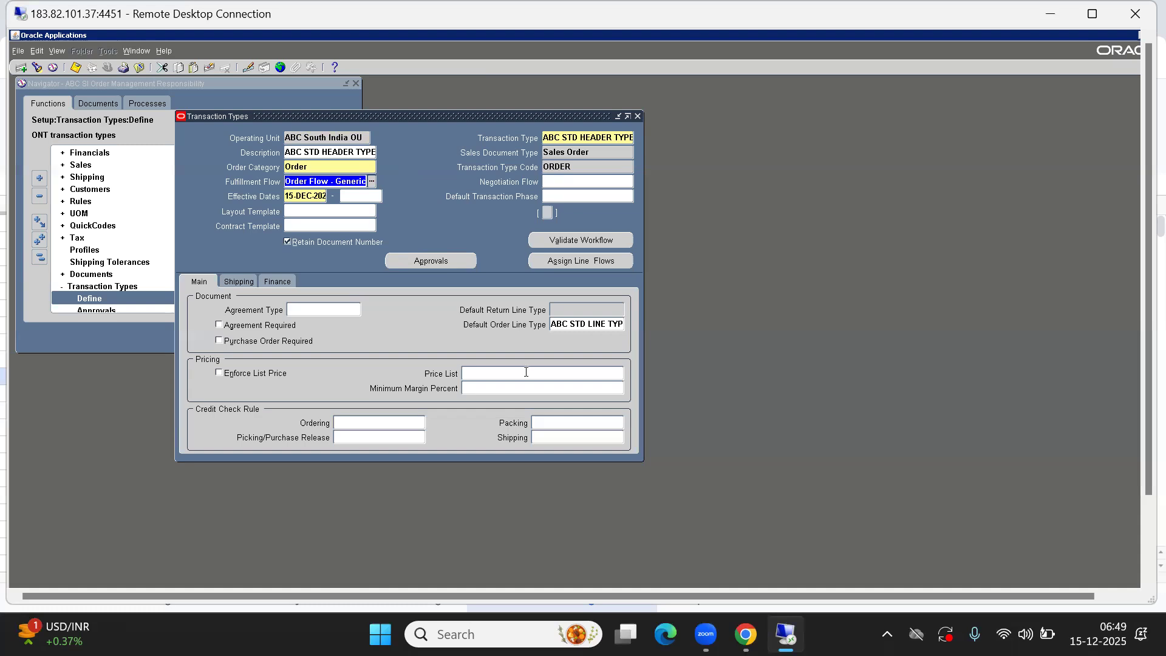
click(567, 324)
key(ctrl+c)
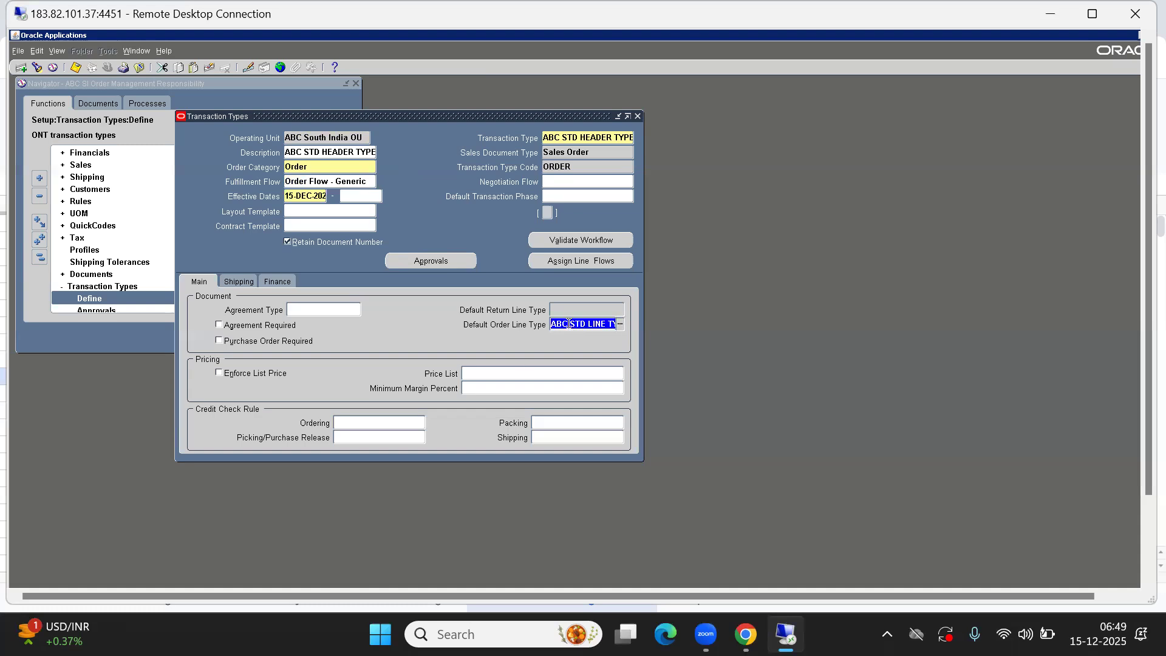
Open the line flow assignments and enter ABC STD LINE TYPE as the line type
click(584, 262)
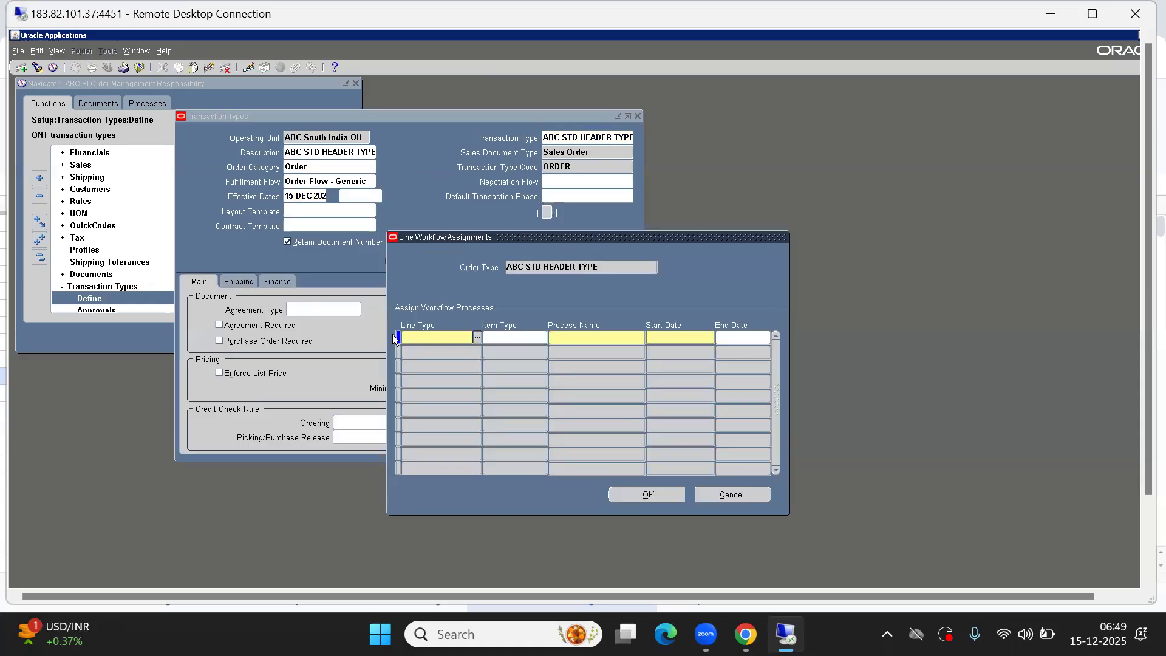
key(ctrl+v)
key(Tab)
Filter the process list by "line flow - generic" and assign Line Flow - Generic as the process name
click(588, 337)
double_click(588, 337)
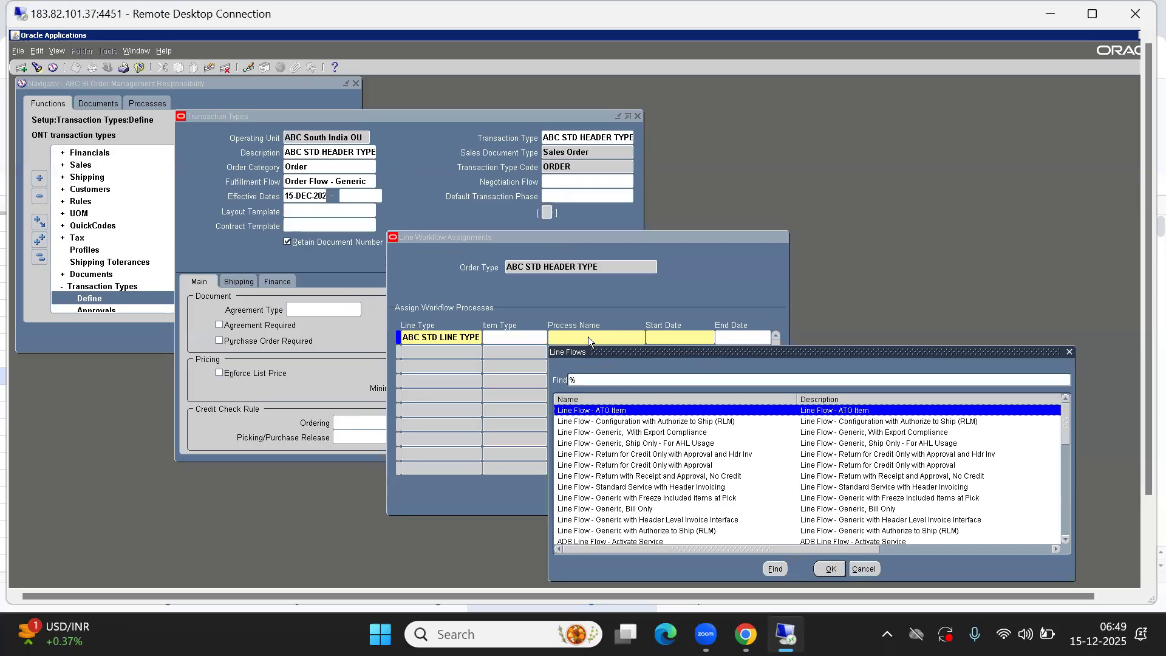
text(line )
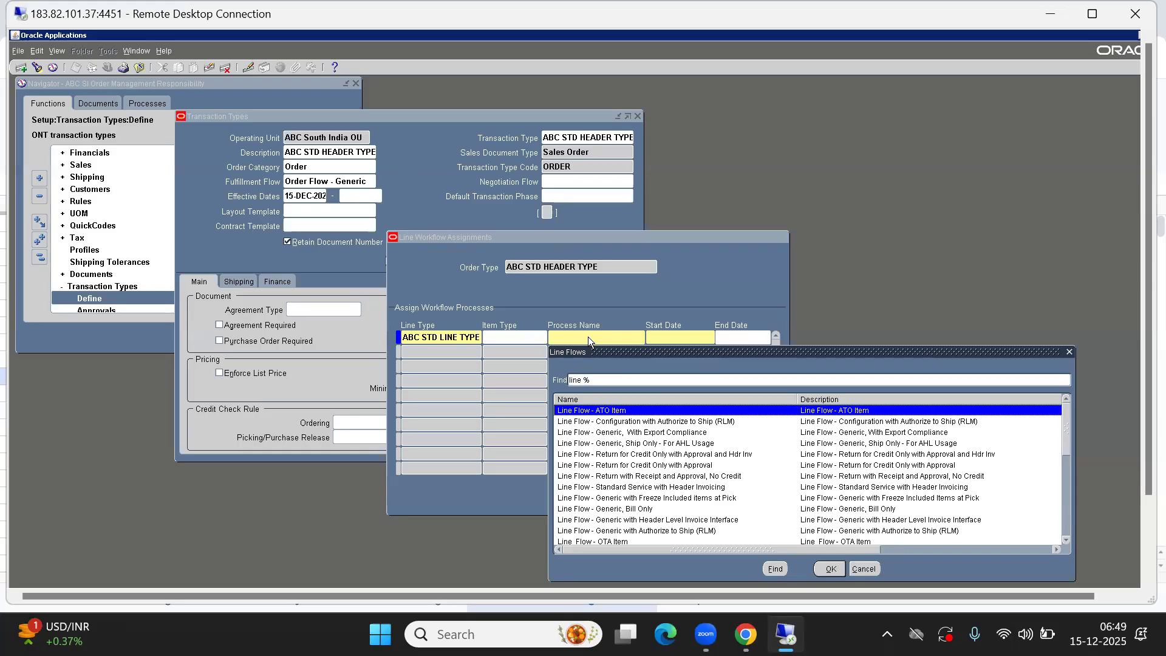
text(flow - )
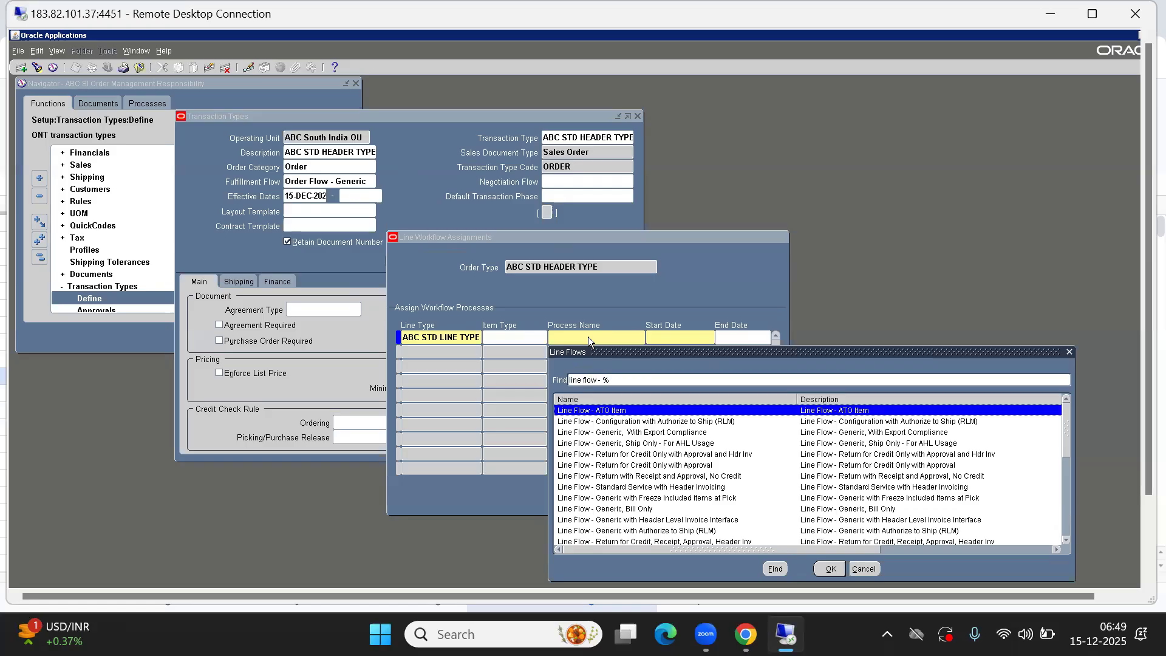
text(s)
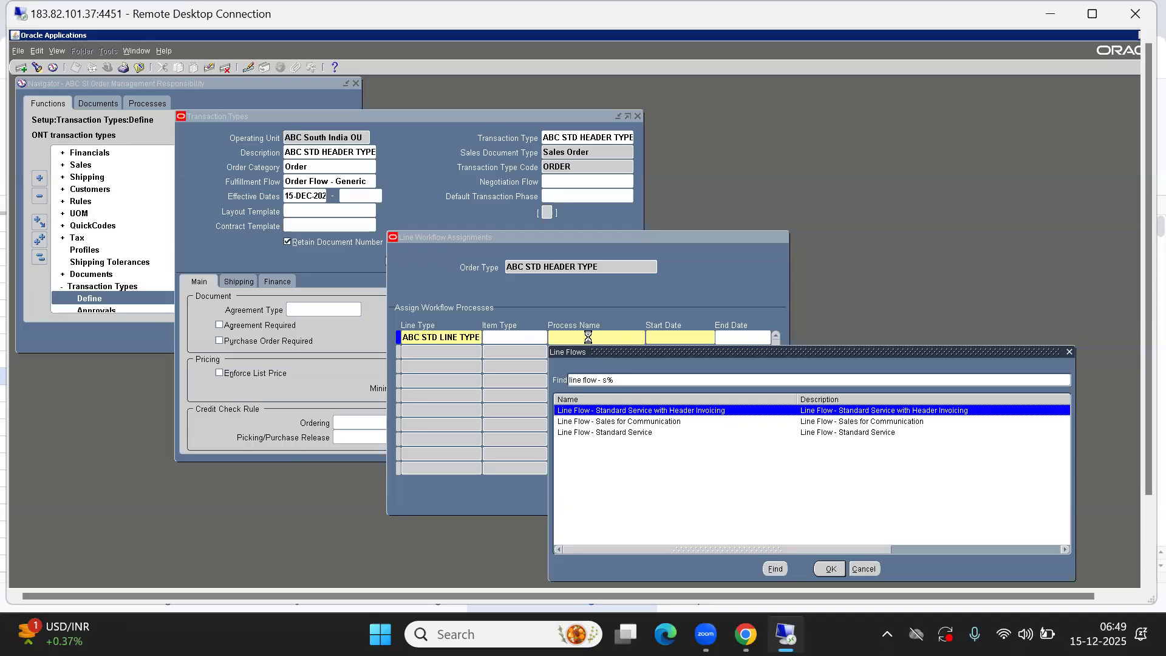
key(BackSpace)
text(generic)
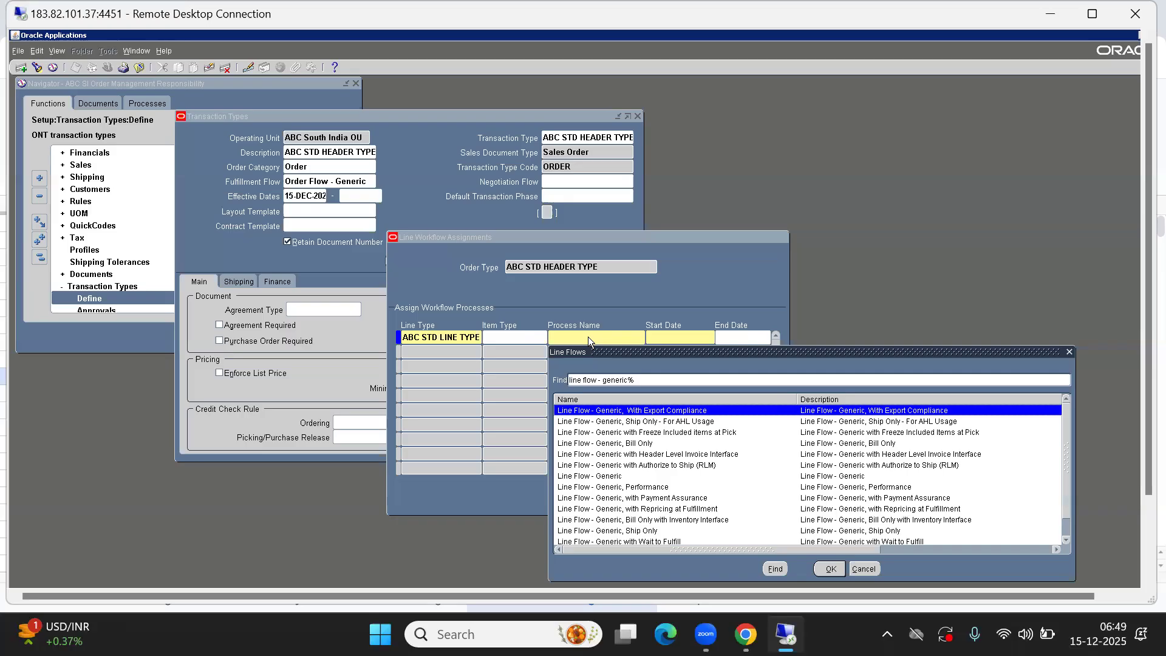
key(Down)
key(Down)
key(Down)
key(Down)
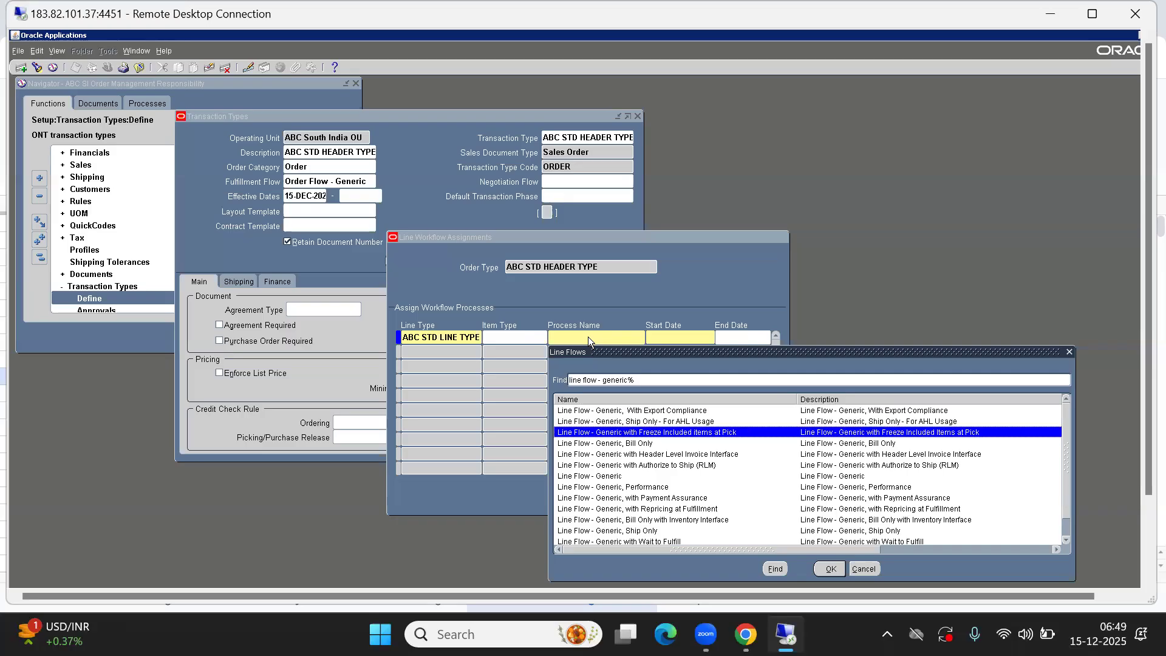
key(Up)
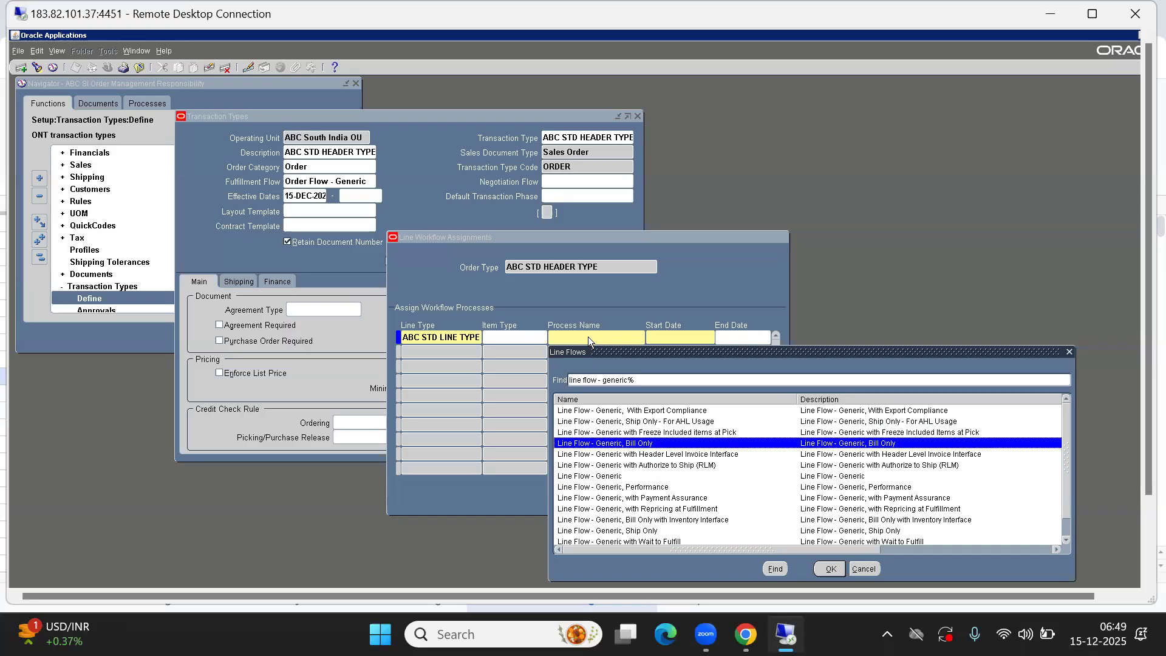
key(Down)
key(Down)
key(Down)
key(Down)
key(Down)
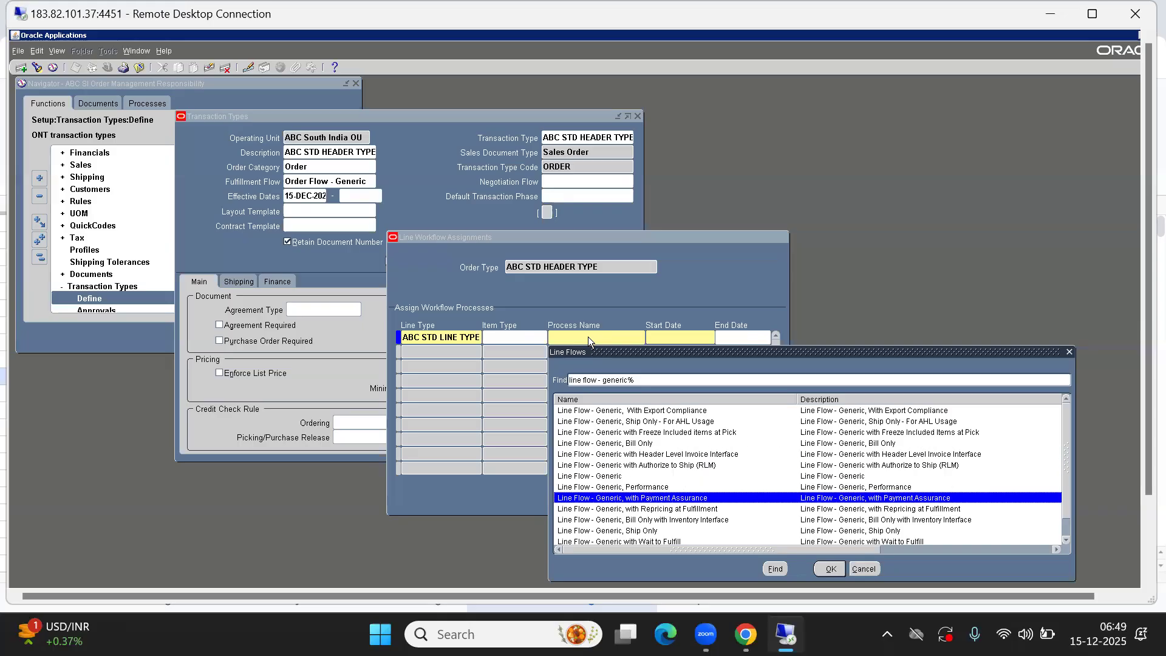
key(Down)
key(Down)
key(Down)
key(Down)
key(Up)
key(Up)
key(Up)
key(Up)
key(Up)
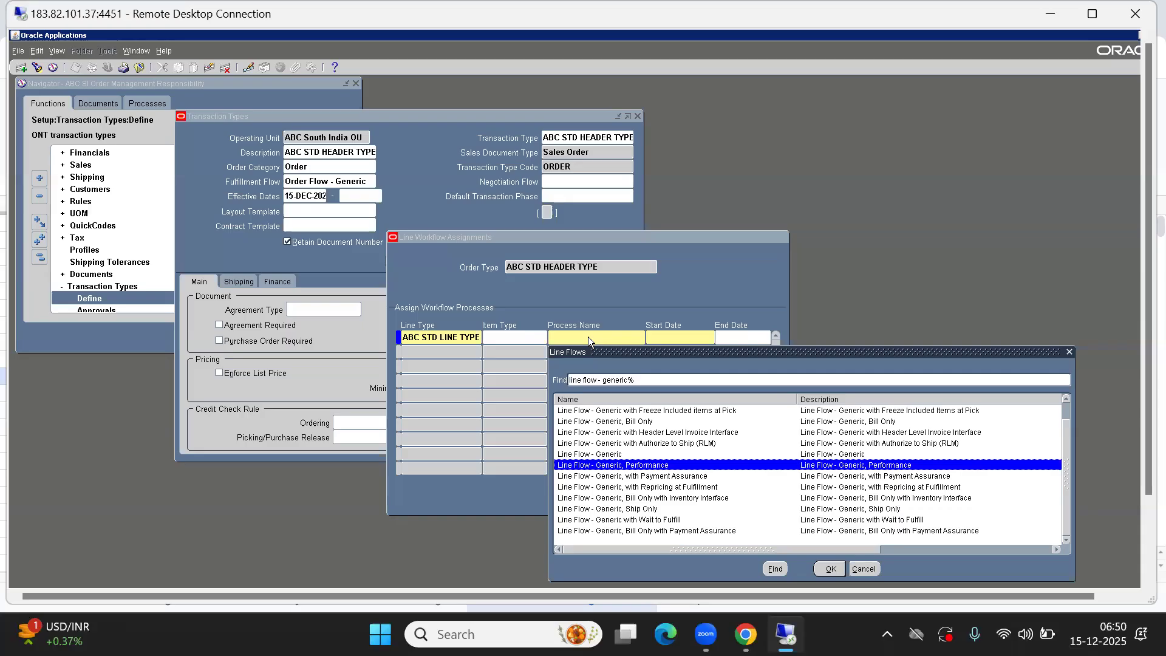
key(Up)
key(Up)
key(Up)
key(Up)
key(Up)
key(Up)
key(Up)
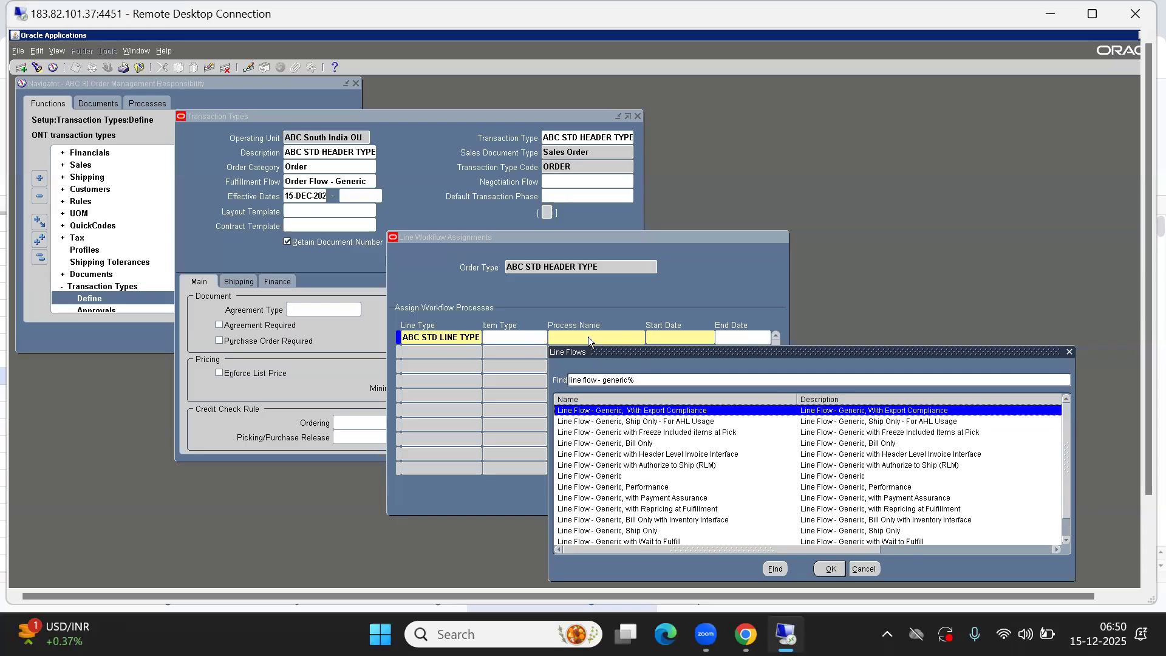
key(Down)
key(Down)
key(Down)
key(Down)
key(Down)
key(Down)
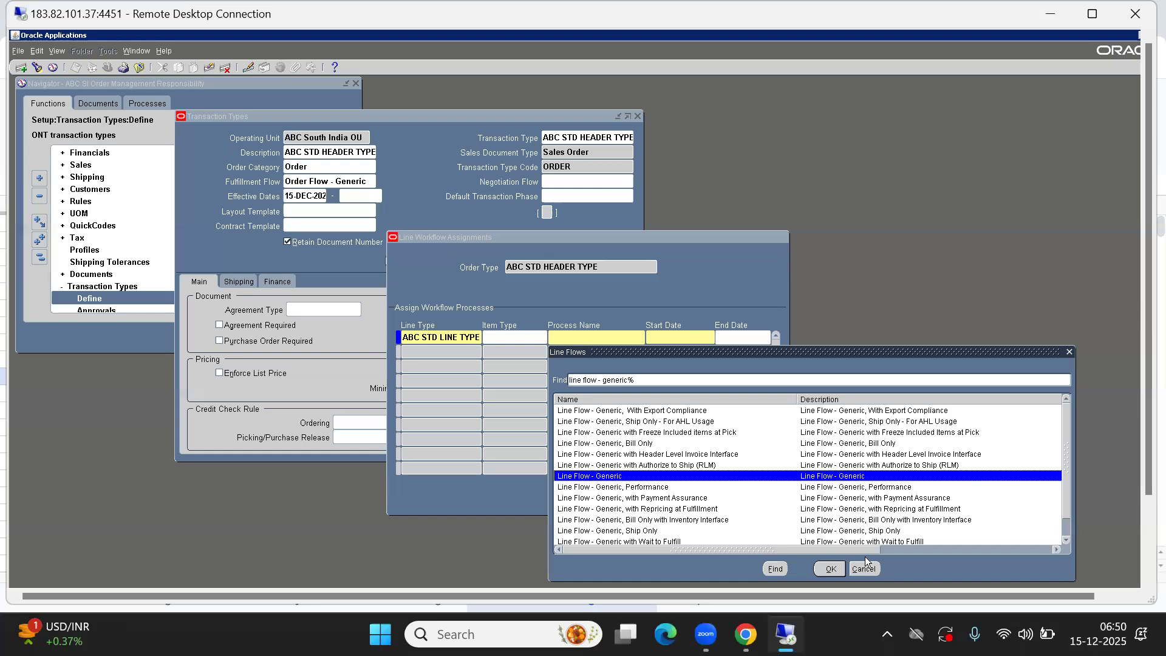
click(831, 568)
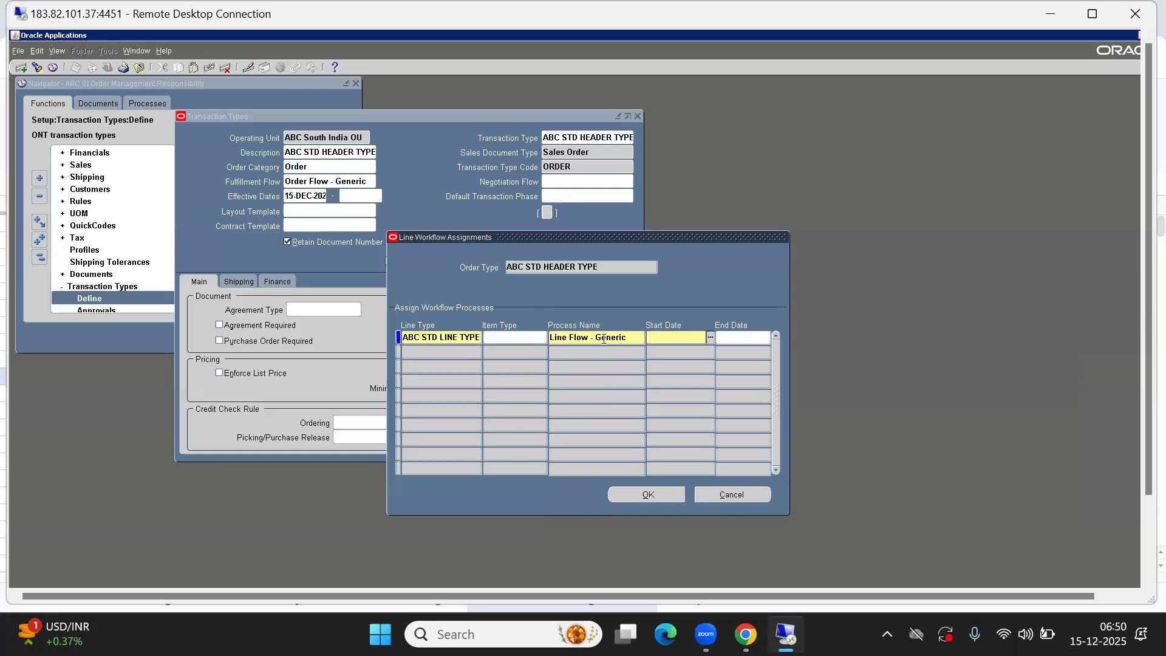
click(571, 335)
double_click(571, 335)
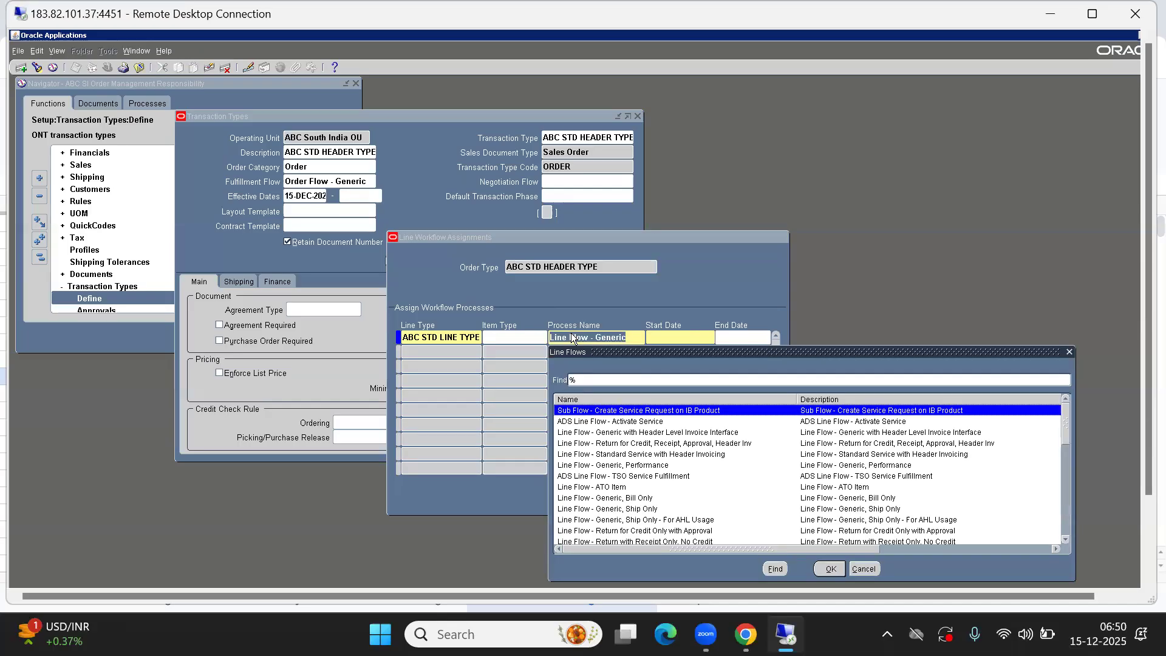
key(Down)
key(Down)
key(Down)
key(Down)
key(Down)
key(Down)
key(Down)
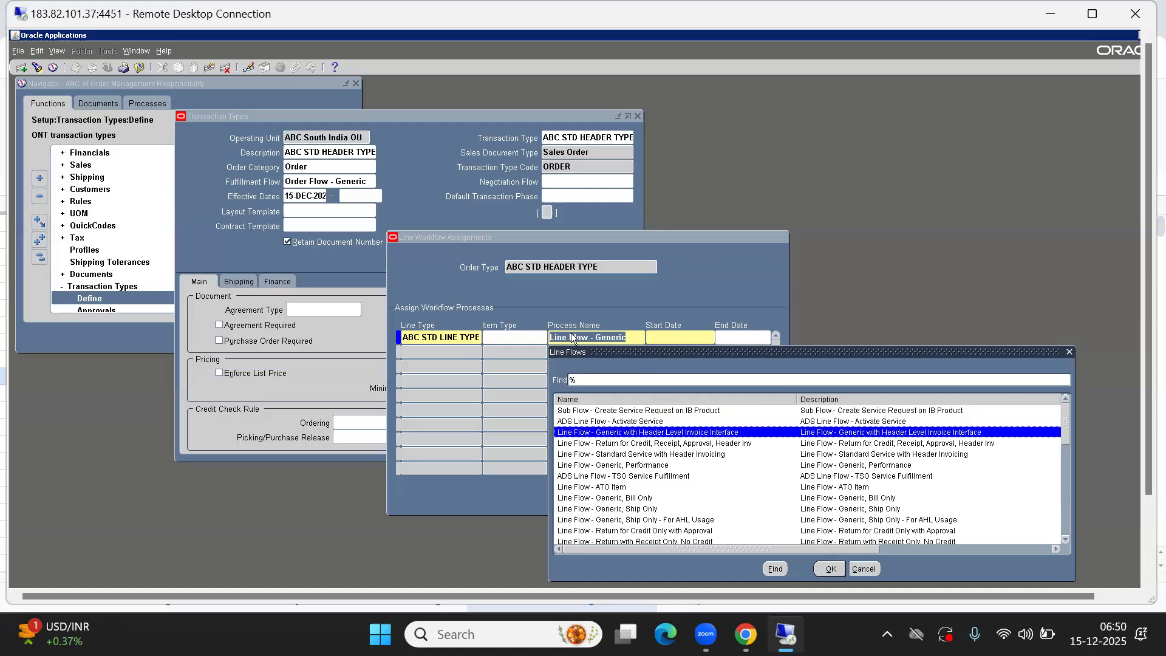
key(Down)
key(Down)
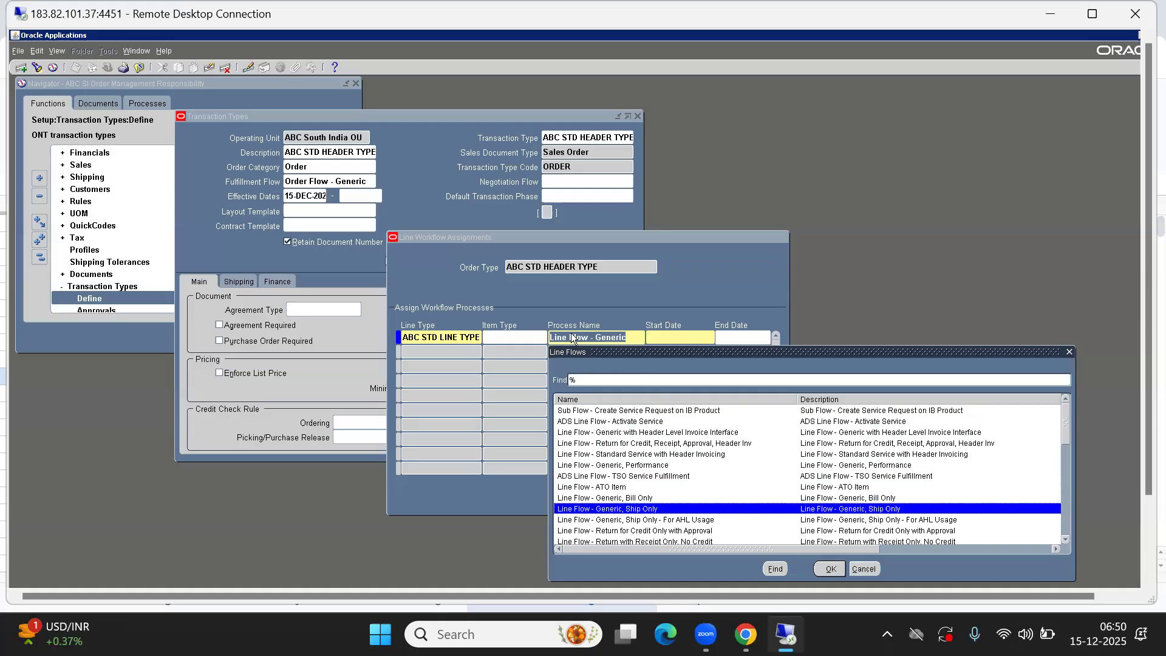
key(Up)
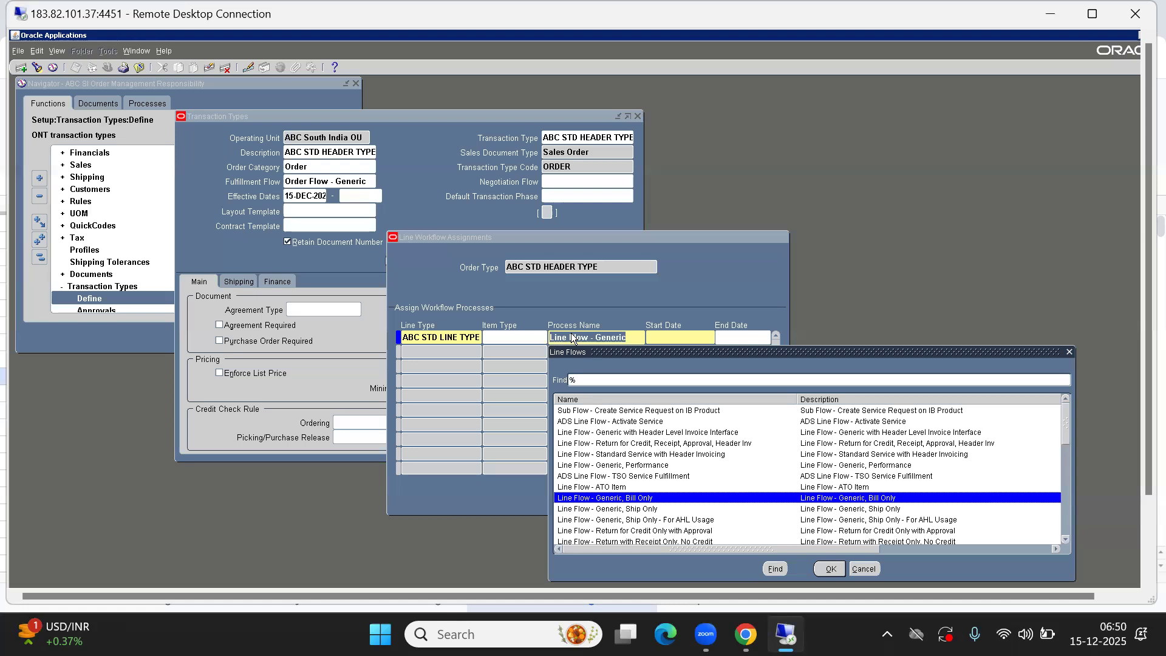
click(852, 570)
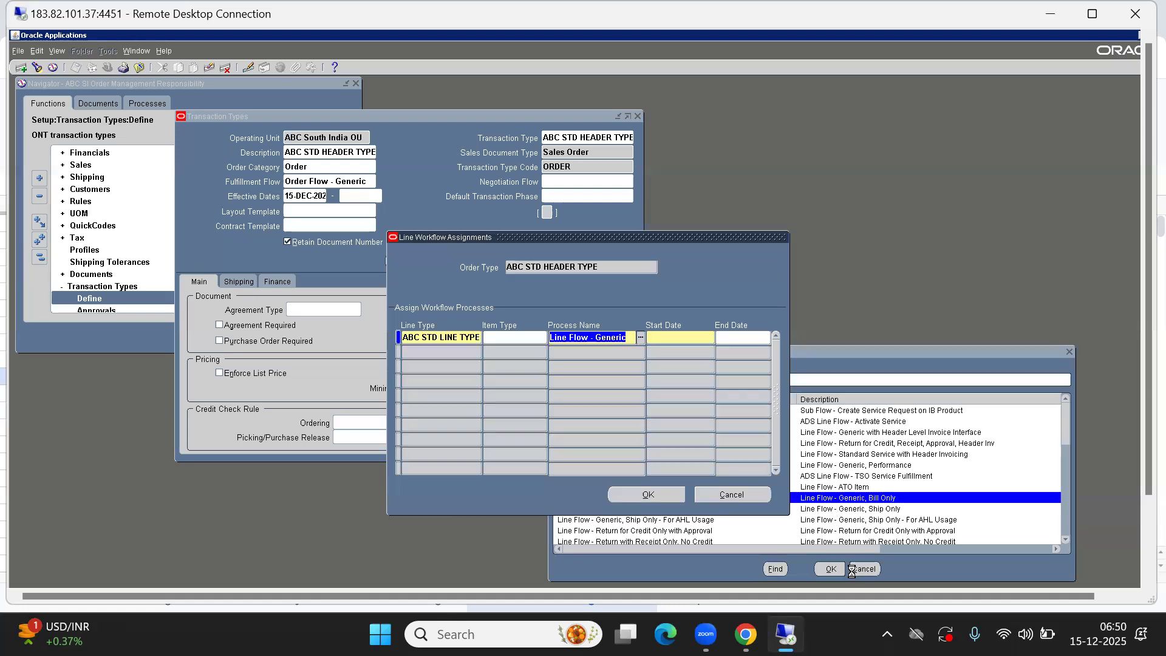
Set the line flow's start date to 15-DEC-2025 and confirm the workflow assignment
click(673, 339)
key(ctrl+l)
key(Return)
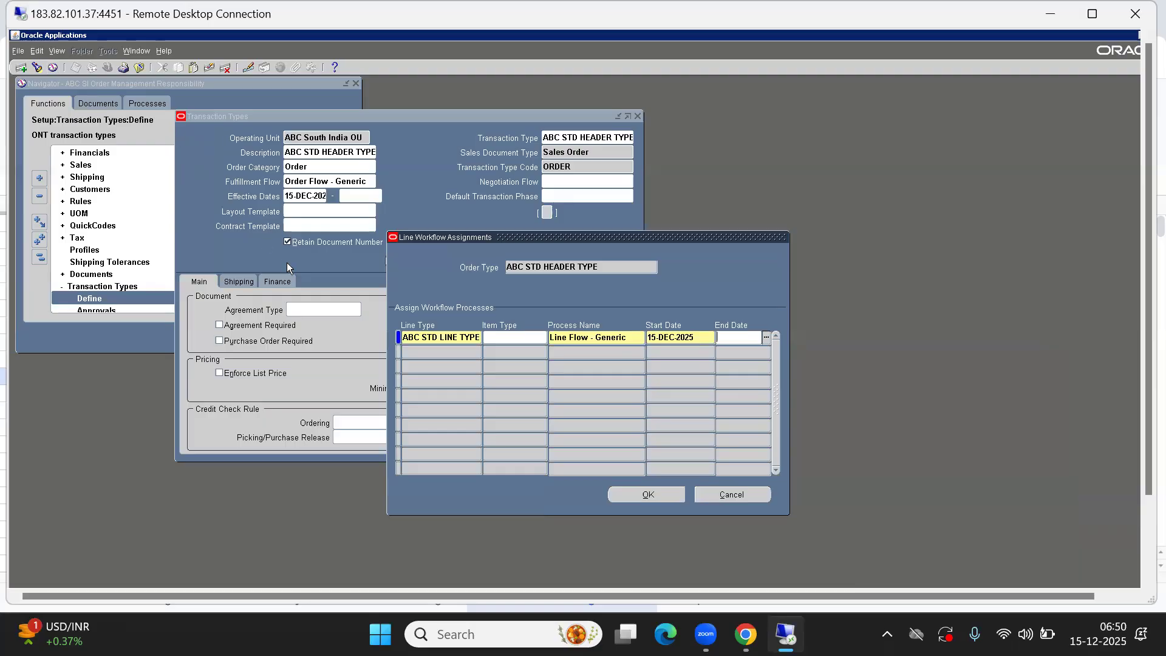
click(665, 494)
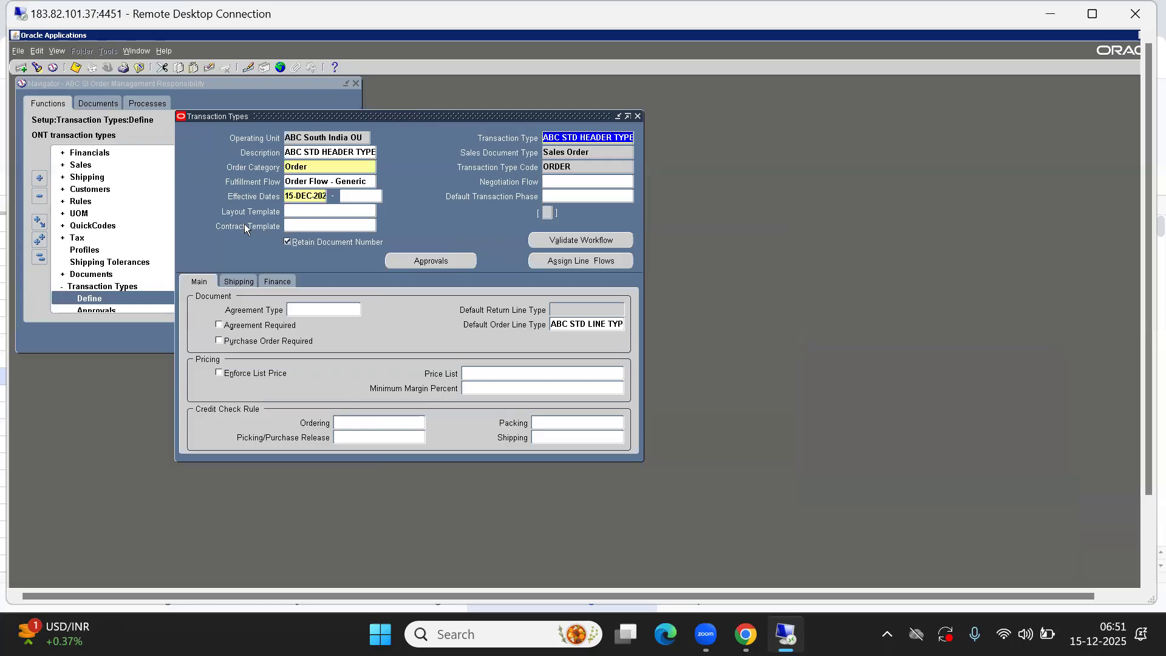
Validate the header transaction type's workflow and acknowledge the submitted request note
click(266, 280)
click(242, 281)
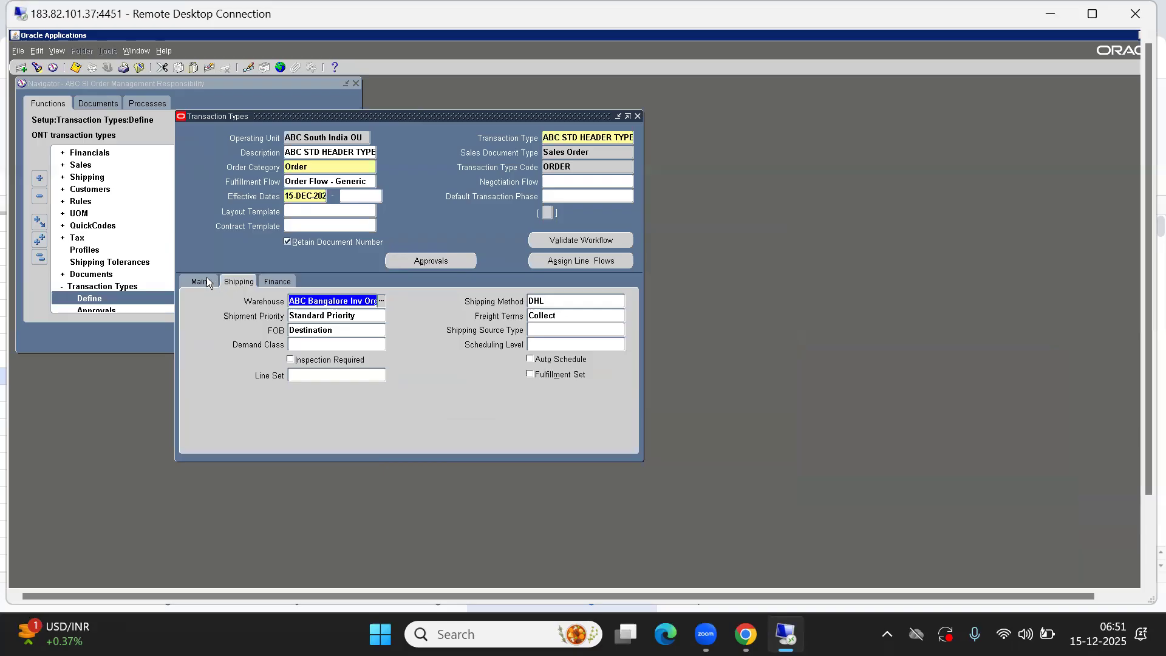
click(206, 279)
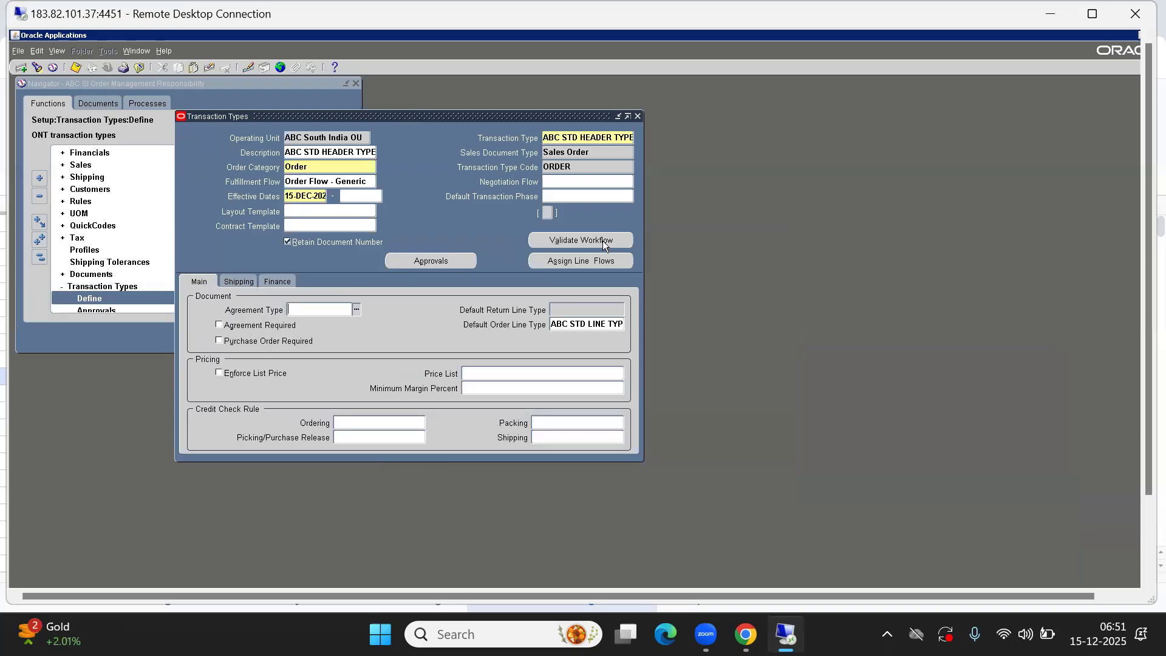
click(564, 240)
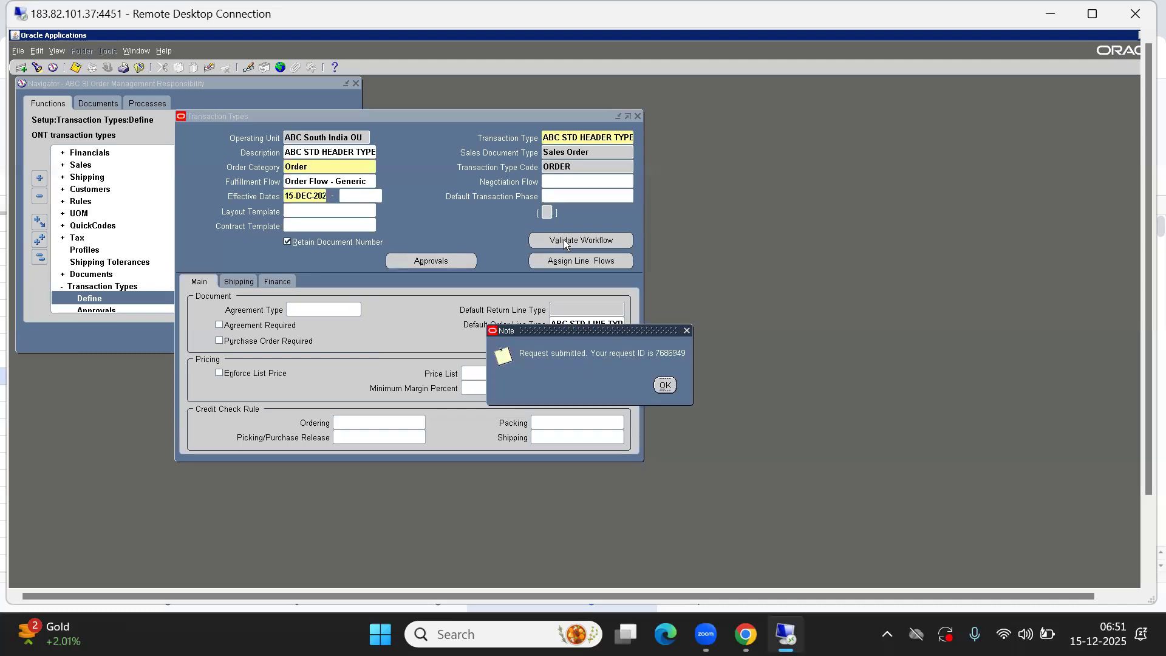
click(665, 386)
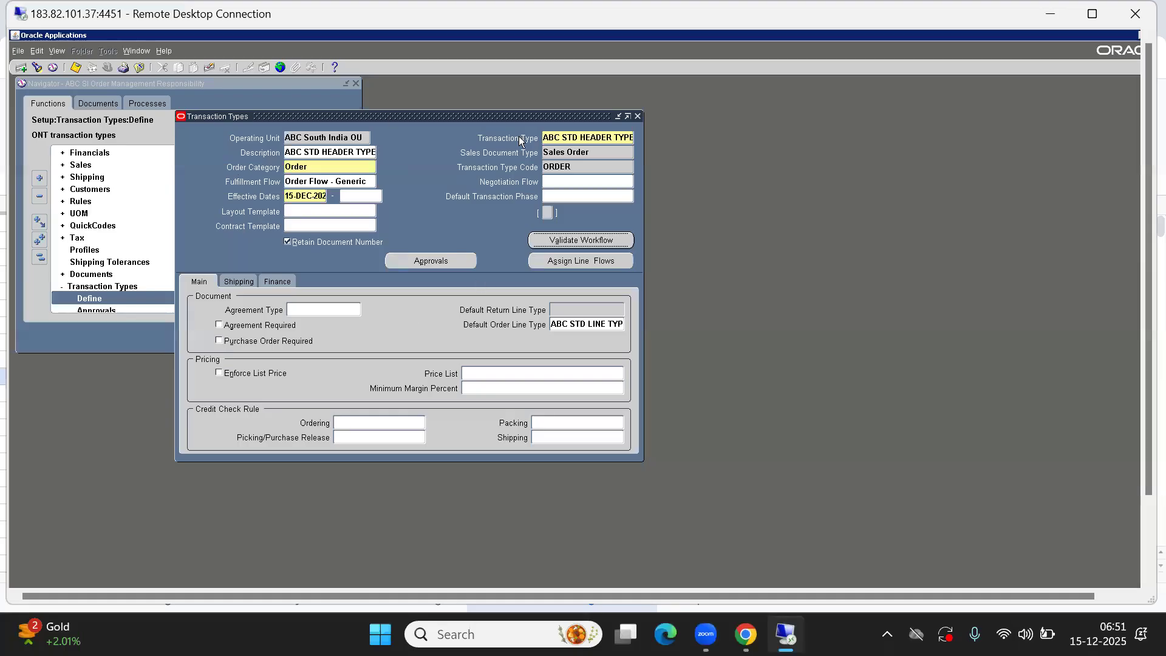
Review the shipping, finance and main settings of the header transaction type
click(232, 283)
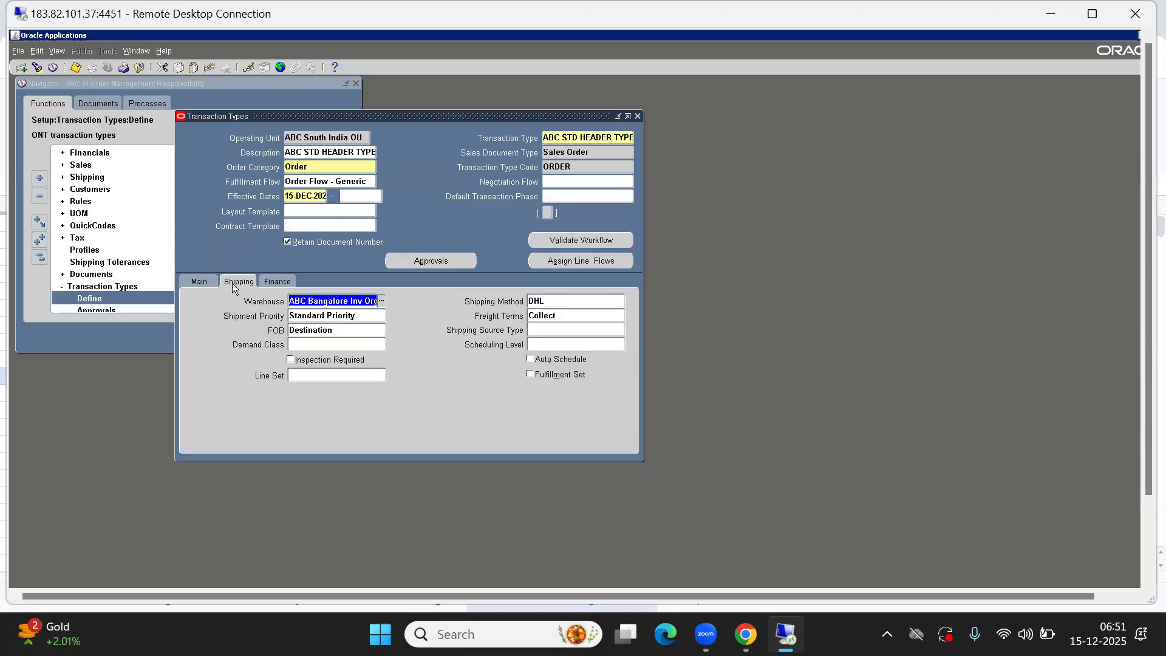
click(273, 283)
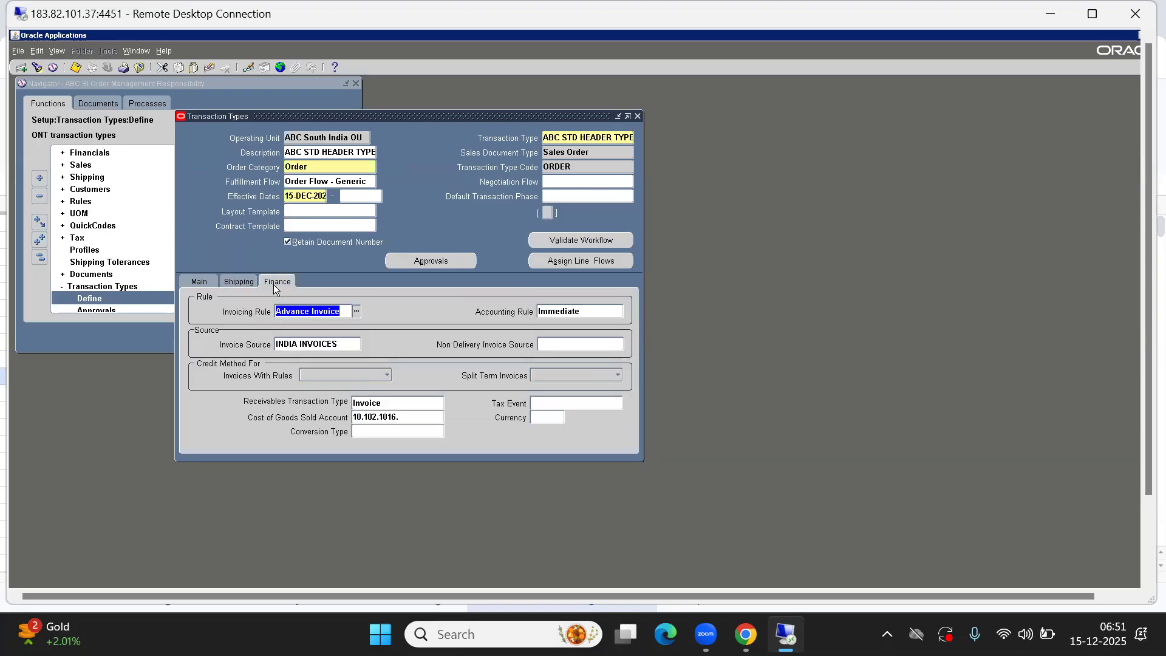
click(232, 283)
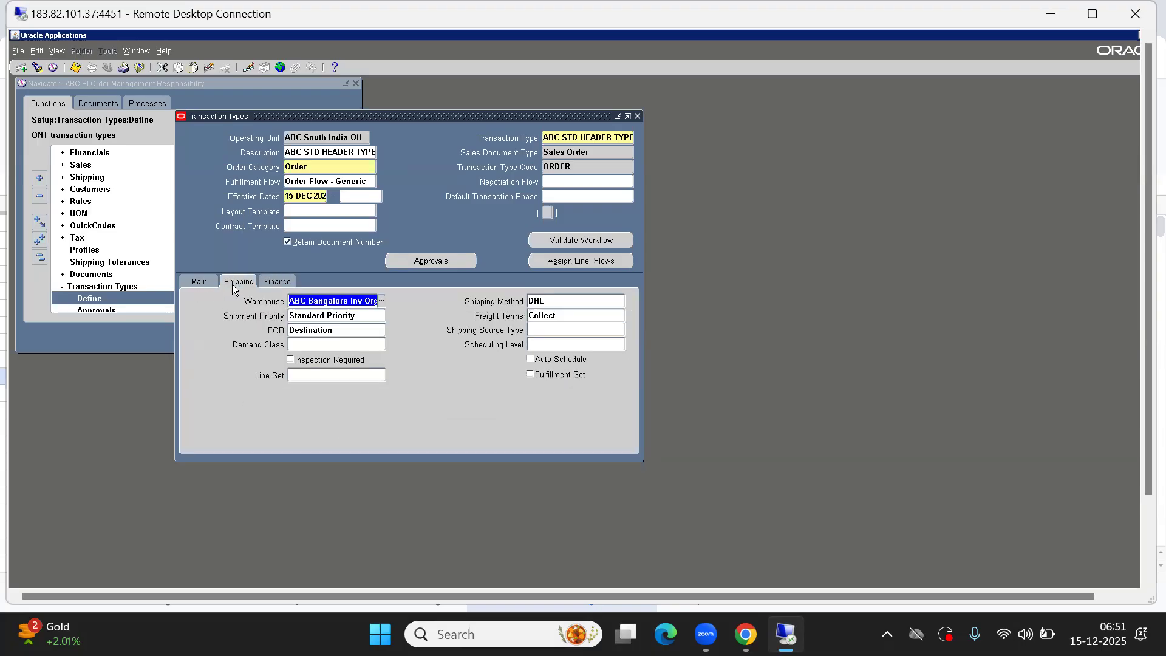
click(201, 283)
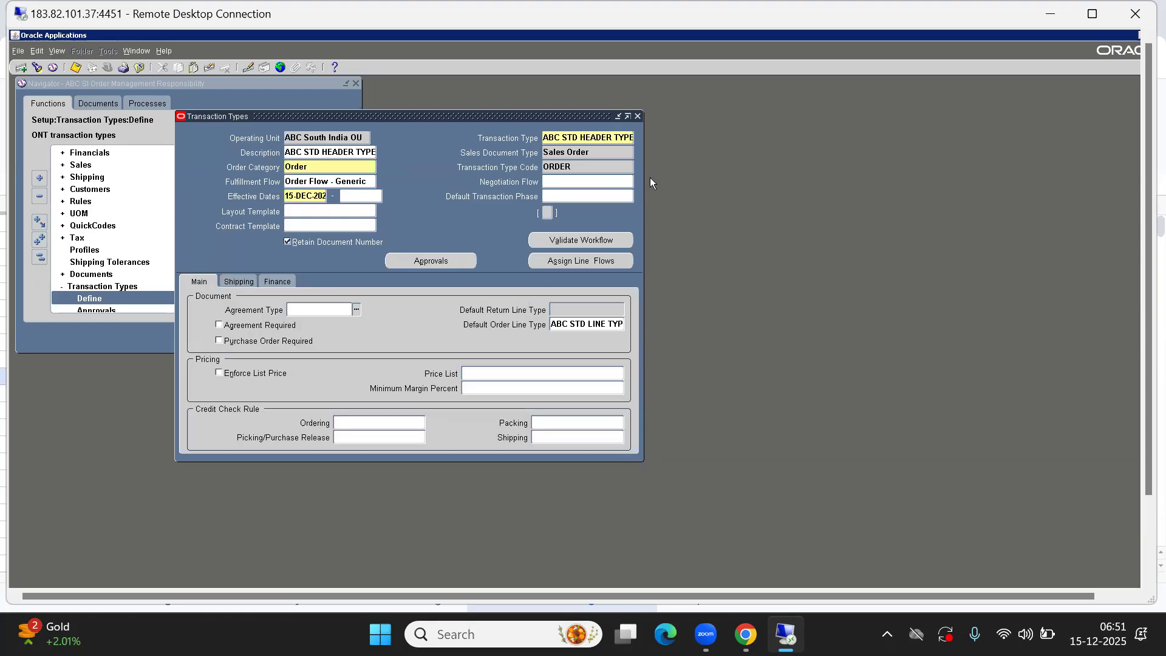
click(577, 324)
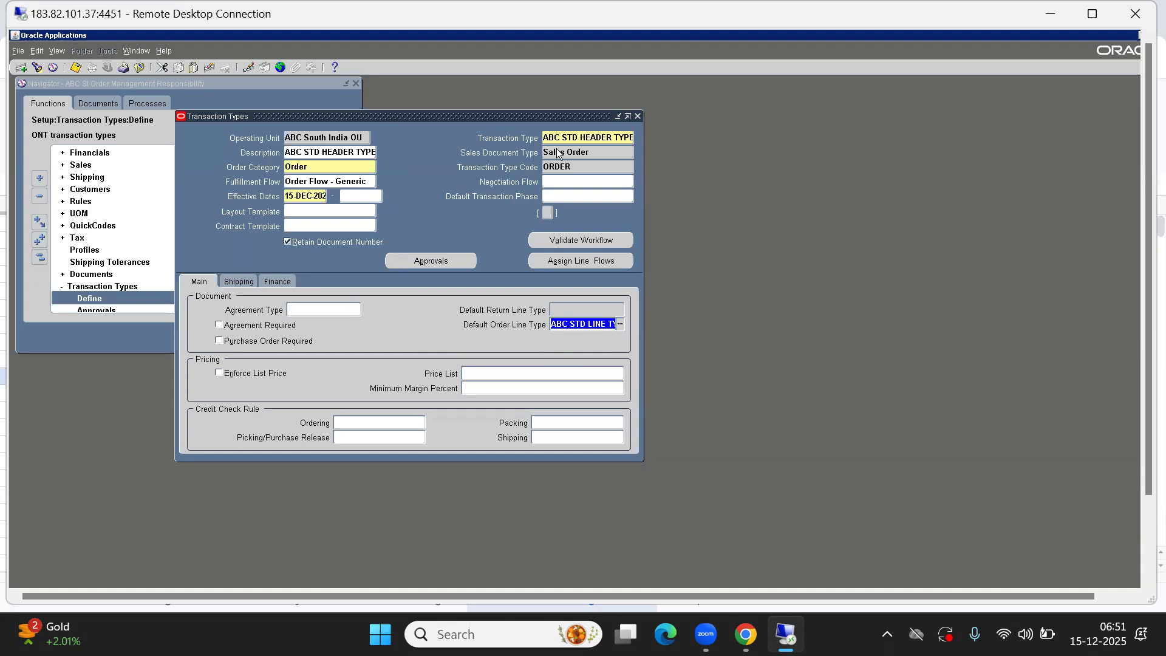
click(577, 138)
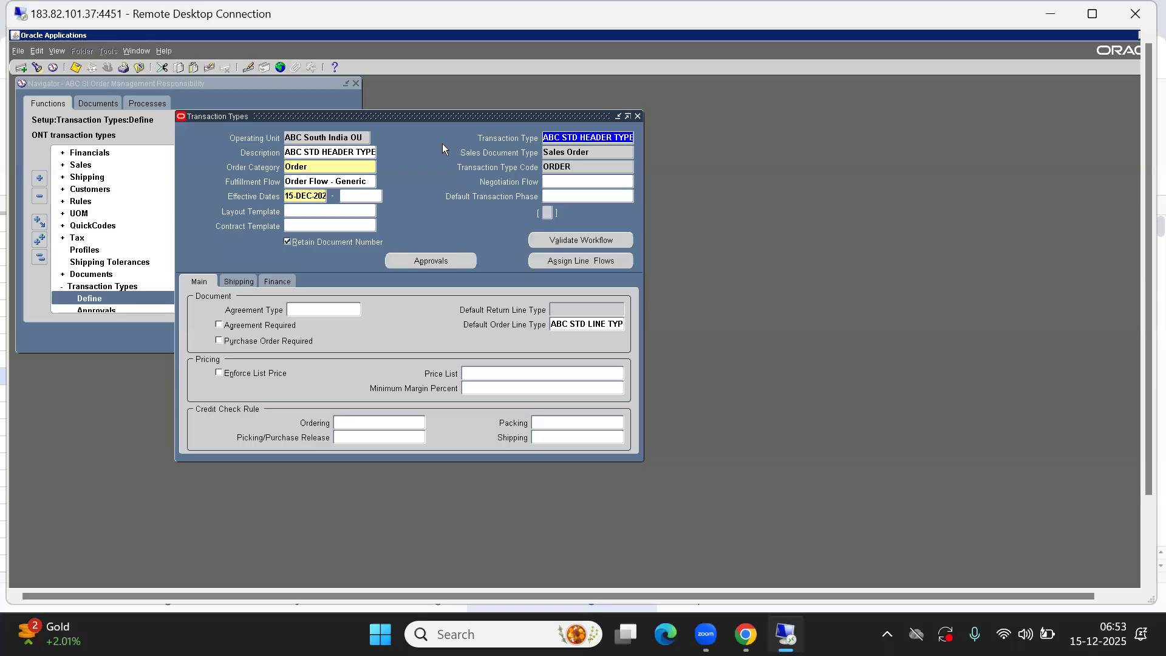
Open the header transaction type's approvals window, close it, then close the Transaction Types form
click(435, 261)
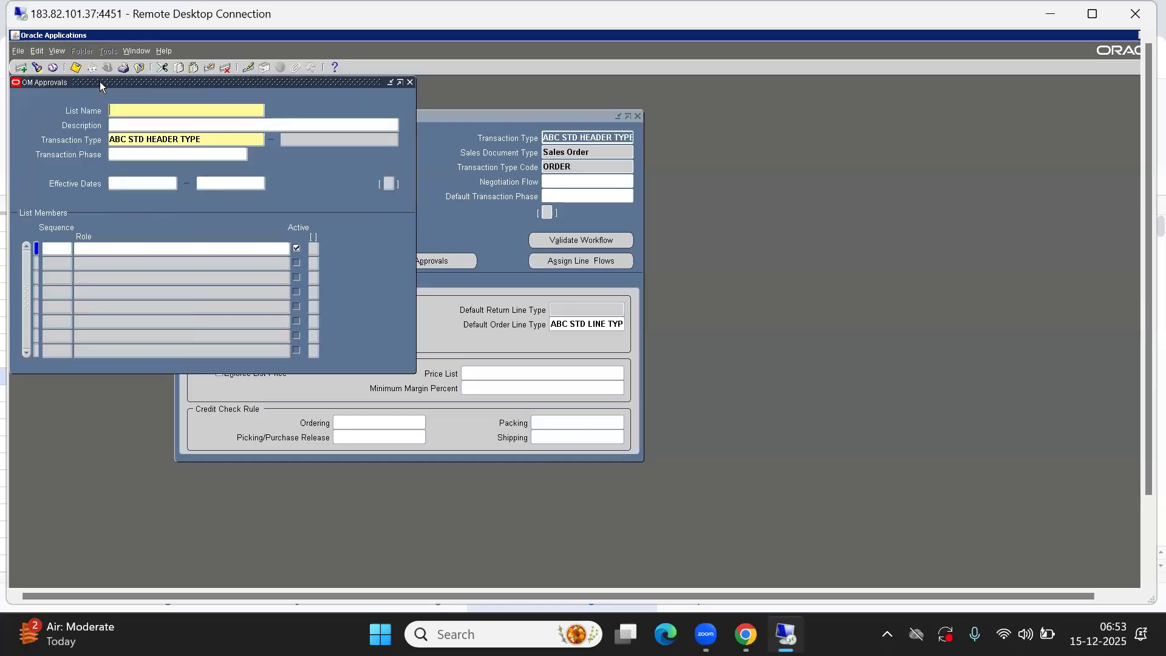
drag(100, 82, 297, 142)
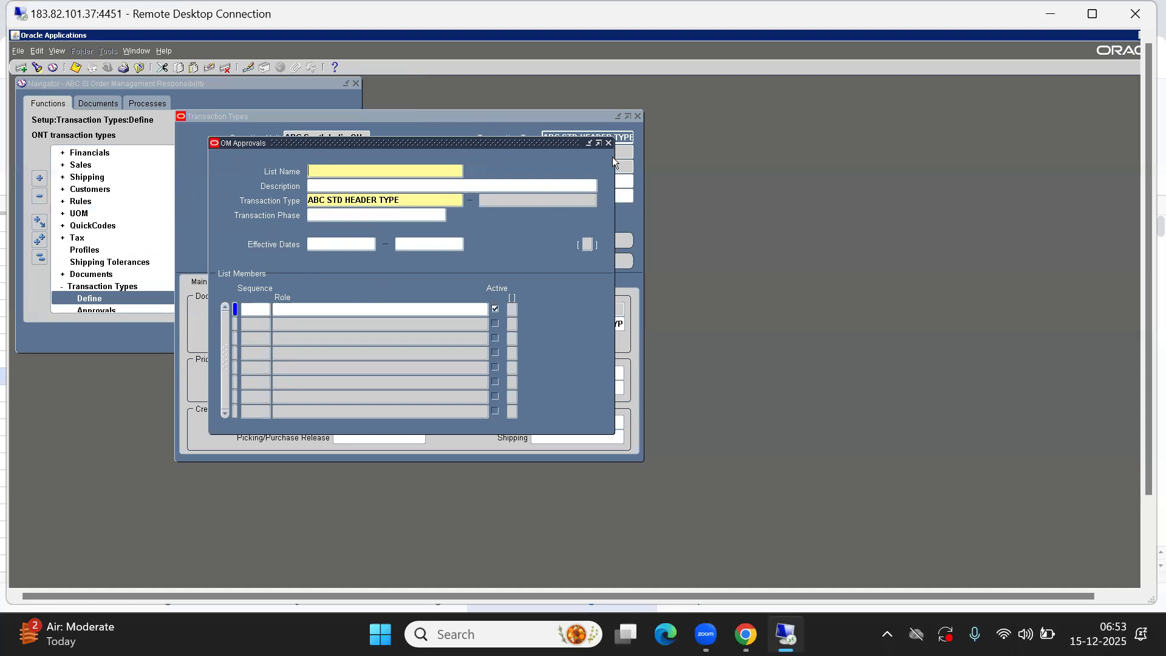
click(613, 140)
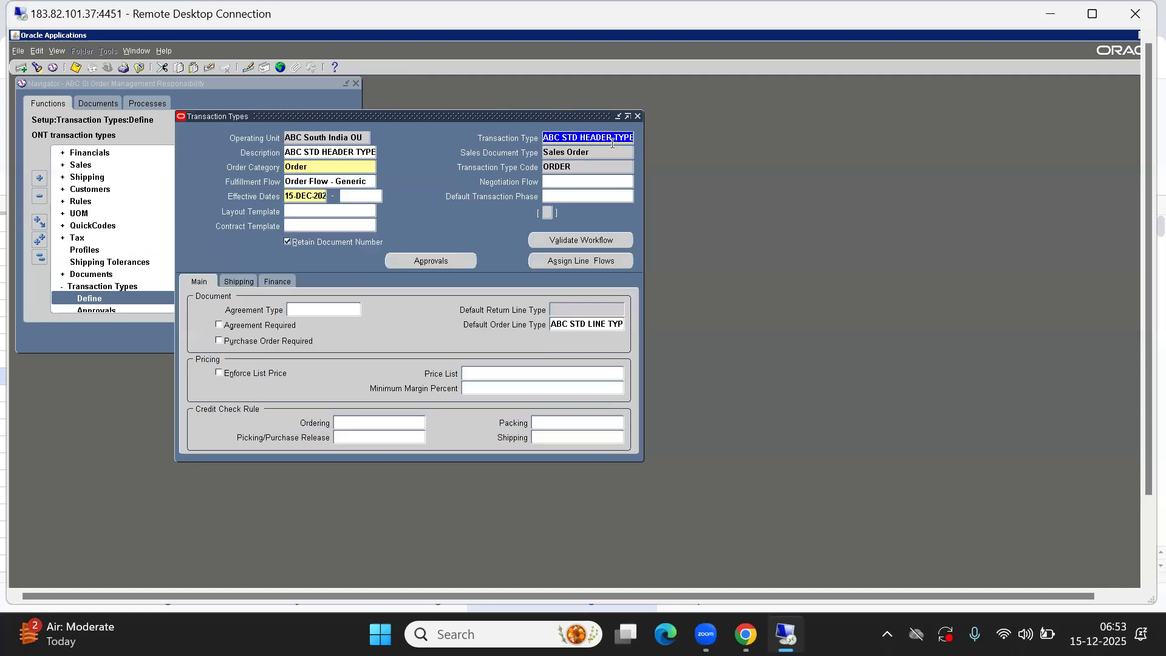
click(338, 184)
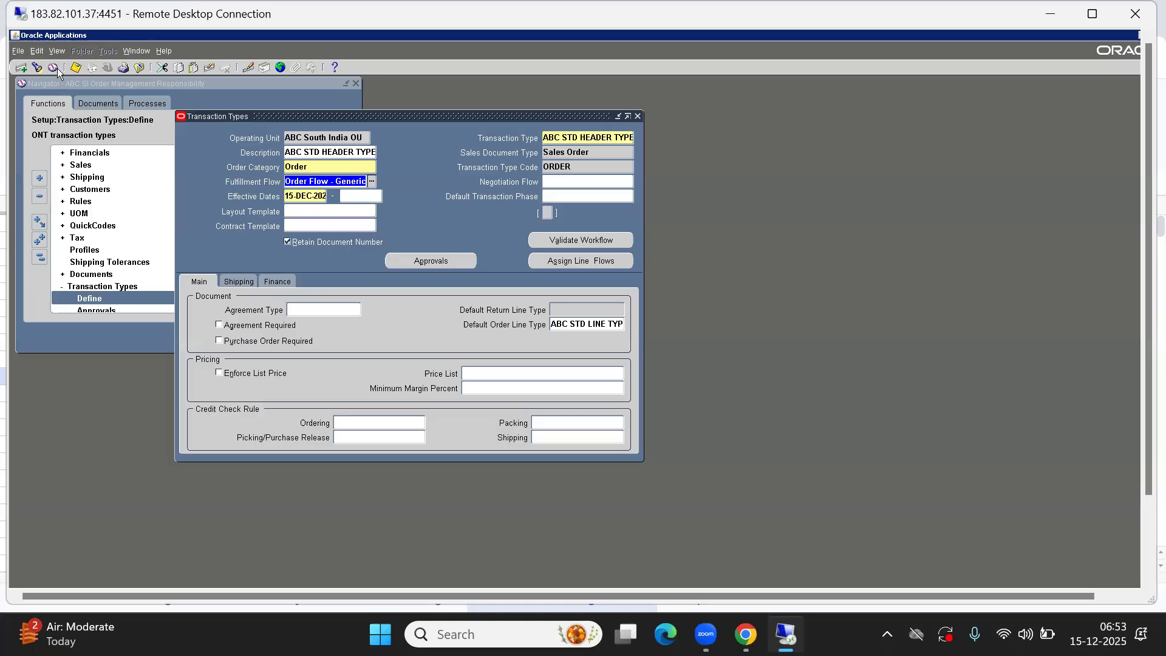
click(639, 116)
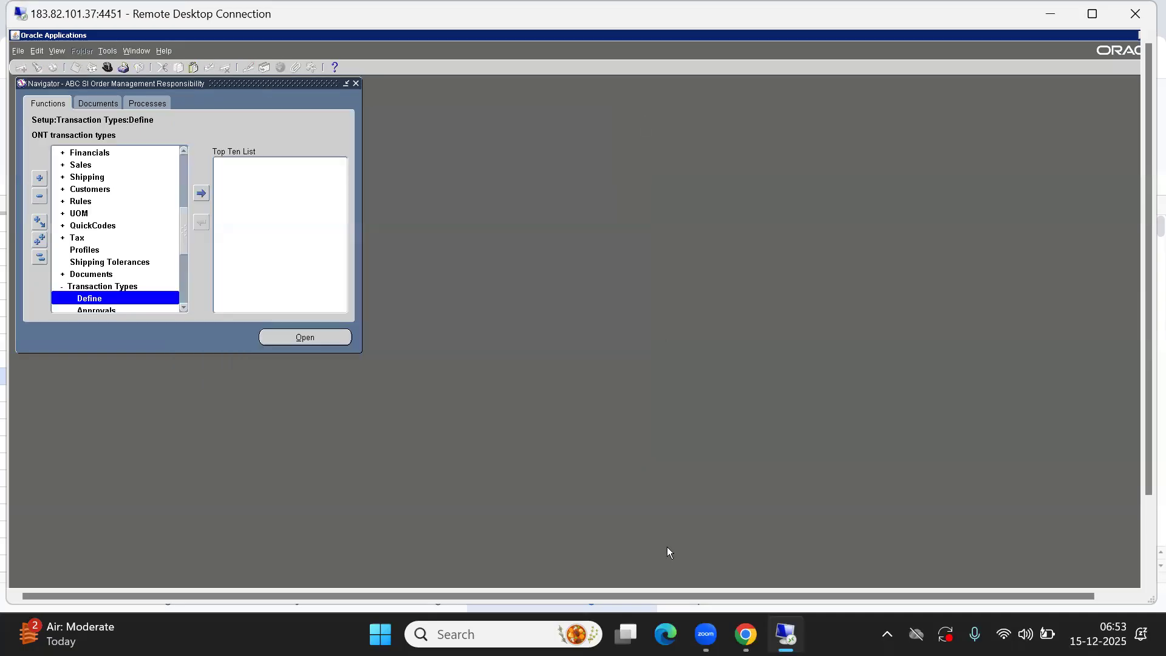
Switch to the Oracle SCM Topics spreadsheet and set the OM Order Types row's status to Completed
mouse_move(719, 634)
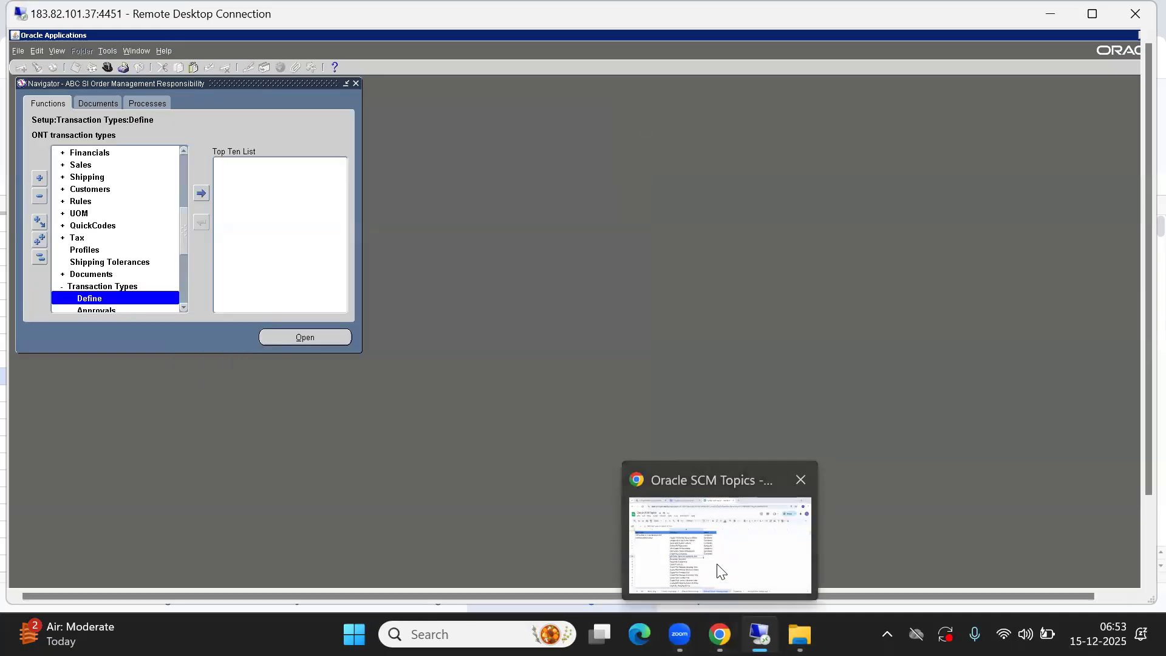
click(720, 571)
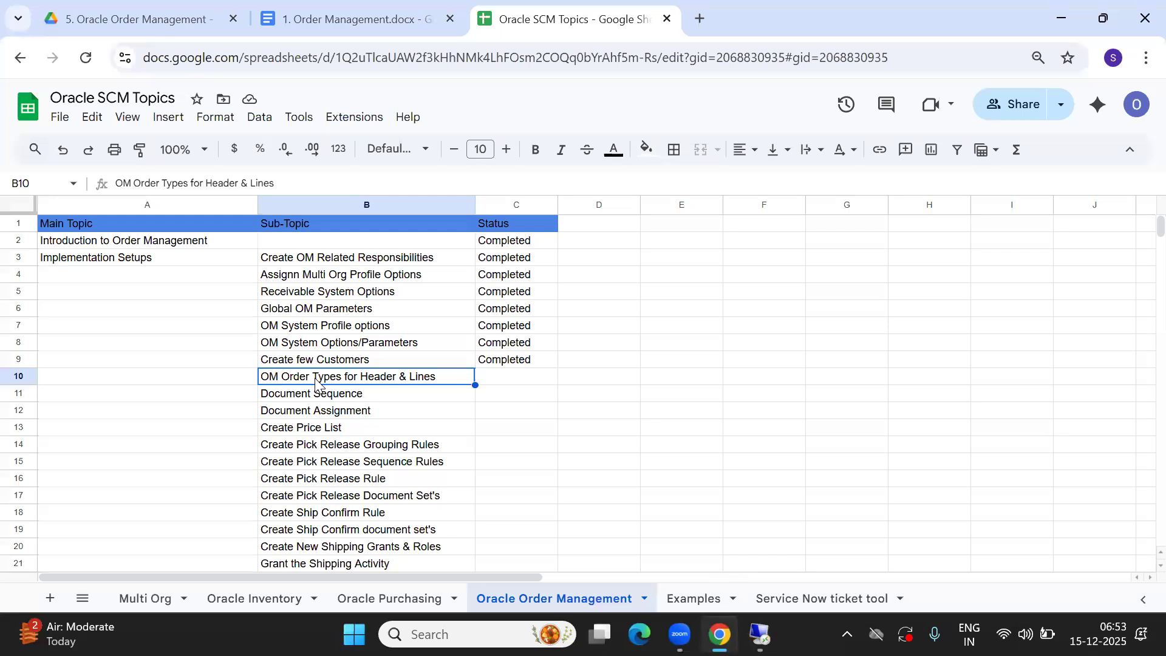
key(Right)
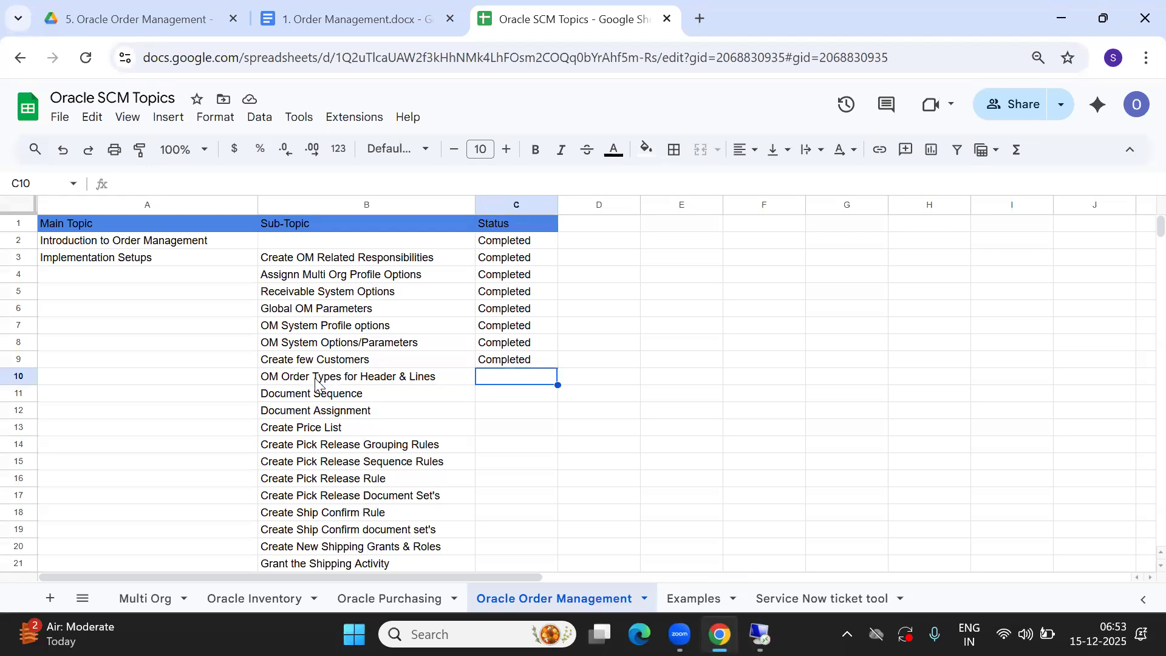
text(C)
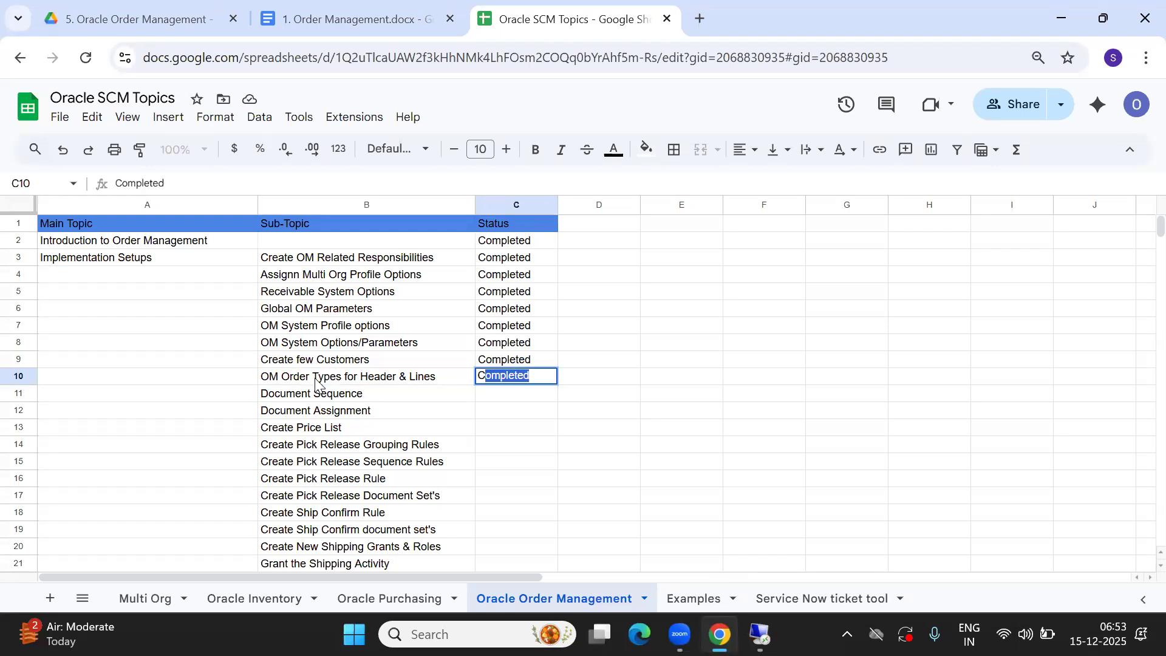
key(Return)
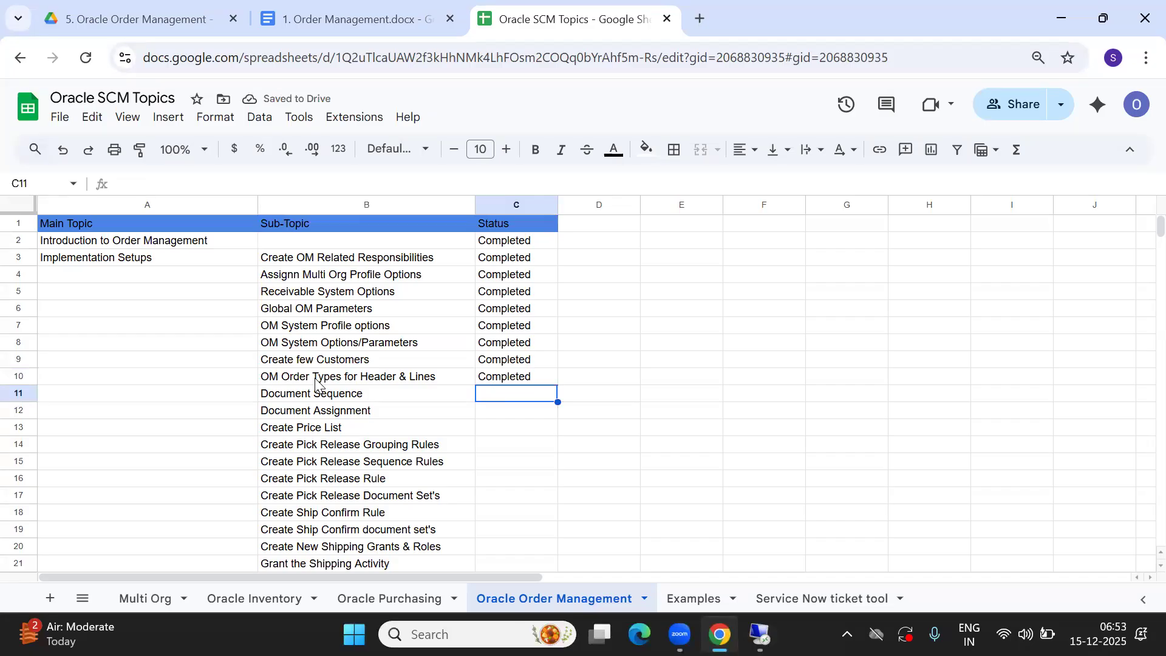
Append ", Assign Line type to Header type" to the OM Order Types for Header & Lines sub-topic
click(403, 382)
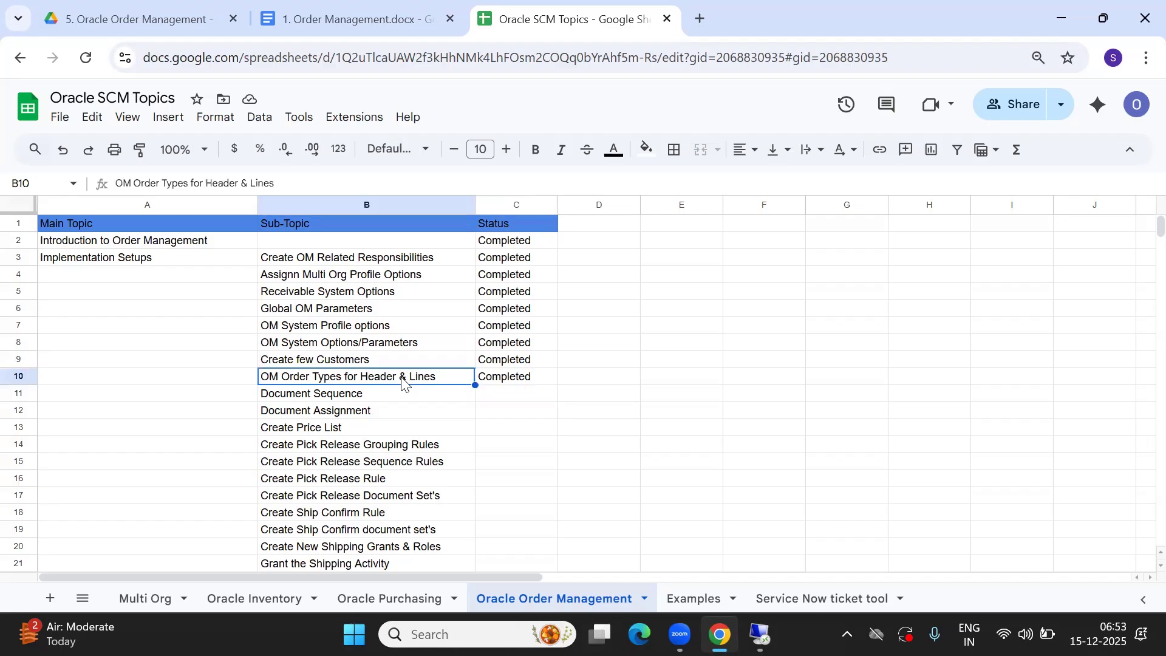
double_click(448, 378)
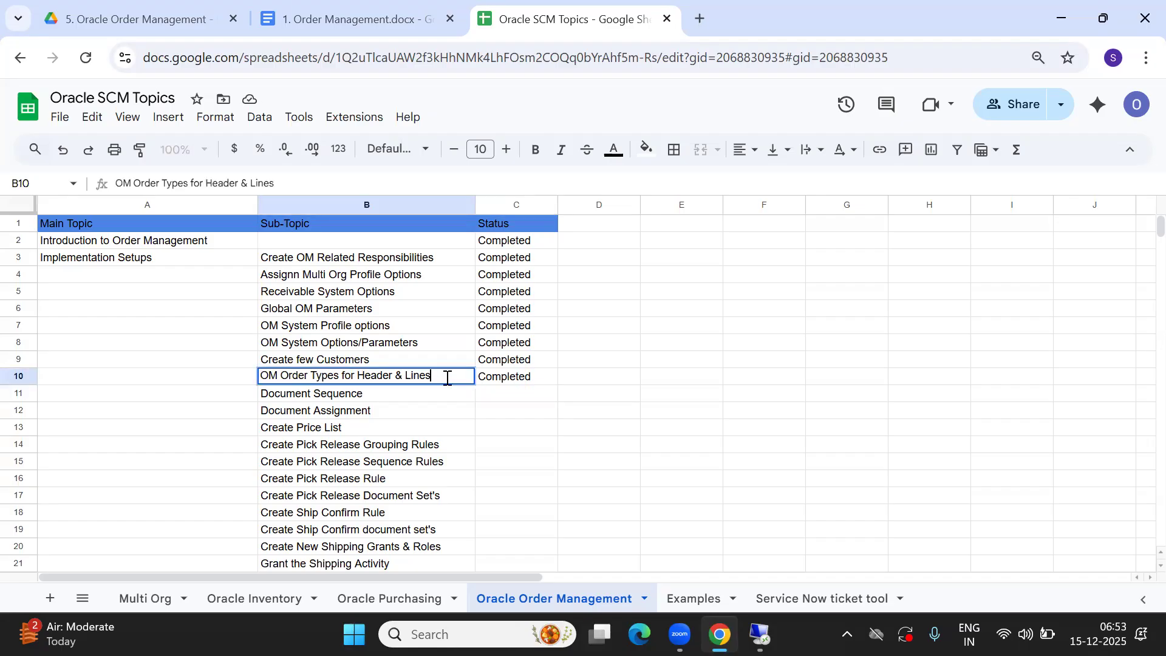
text(, Assign Lin)
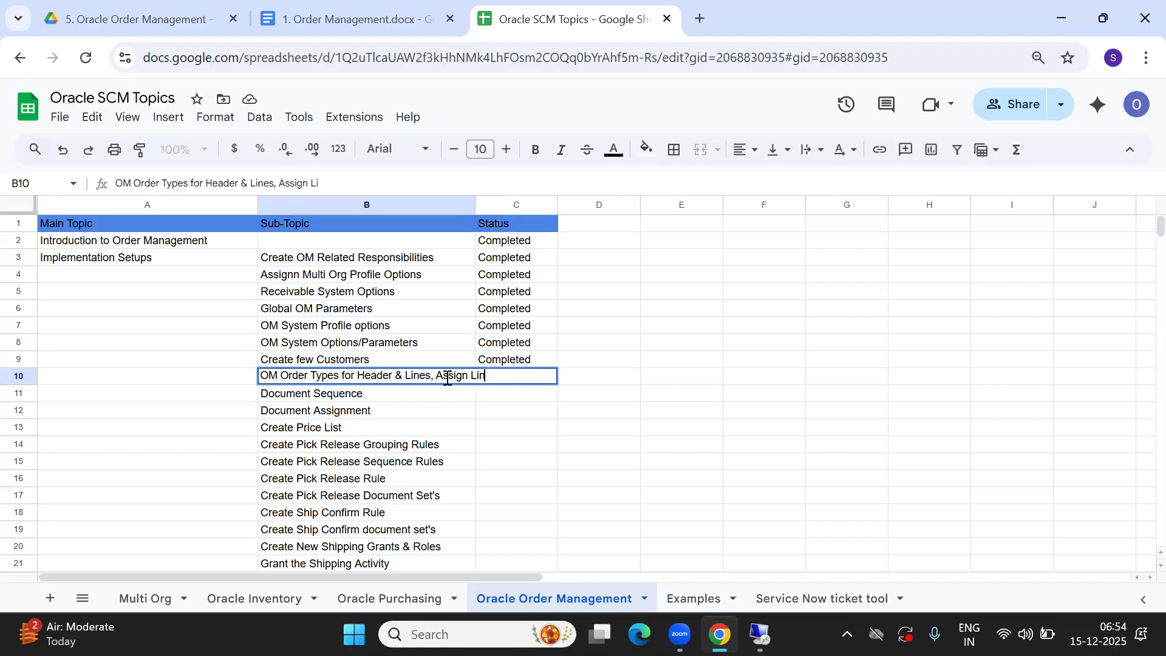
text(e type to Header type)
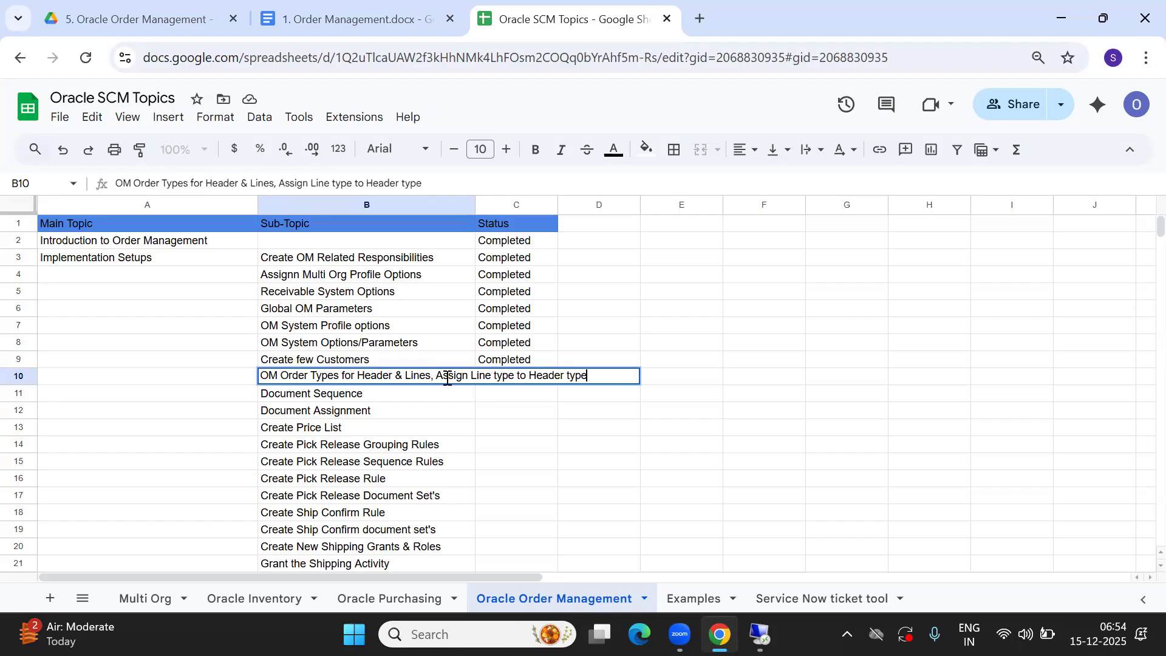
key(Tab)
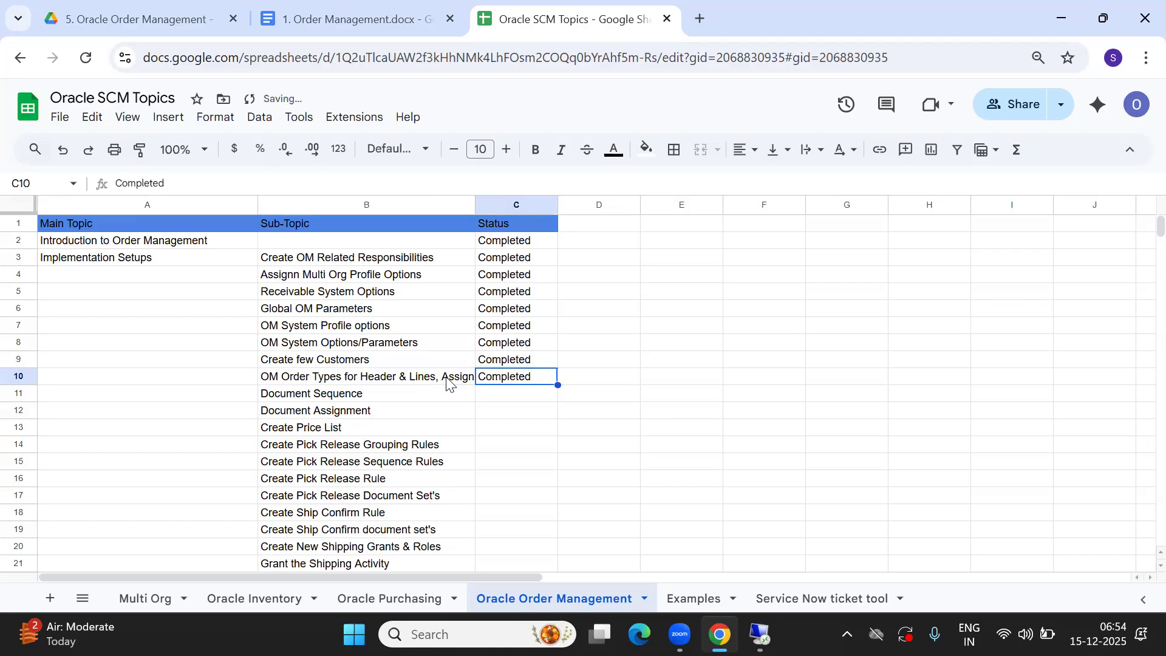
key(Down)
key(Left)
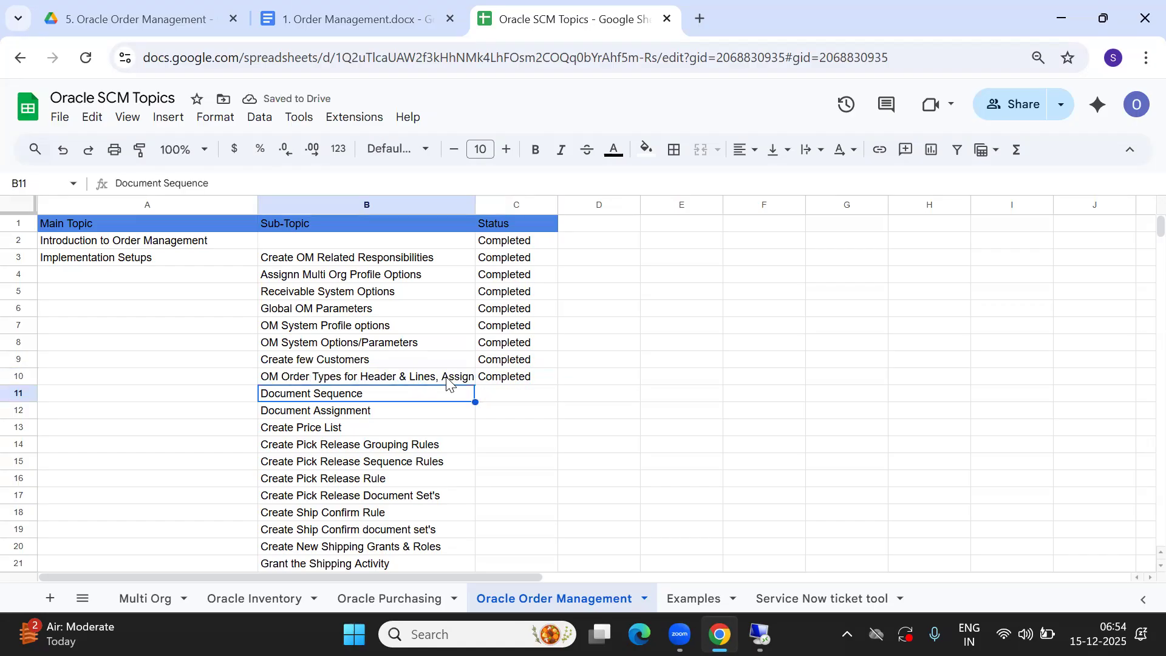
key(Down)
key(Up)
key(Right)
key(Left)
key(Down)
key(Up)
key(Right)
key(Down)
key(Up)
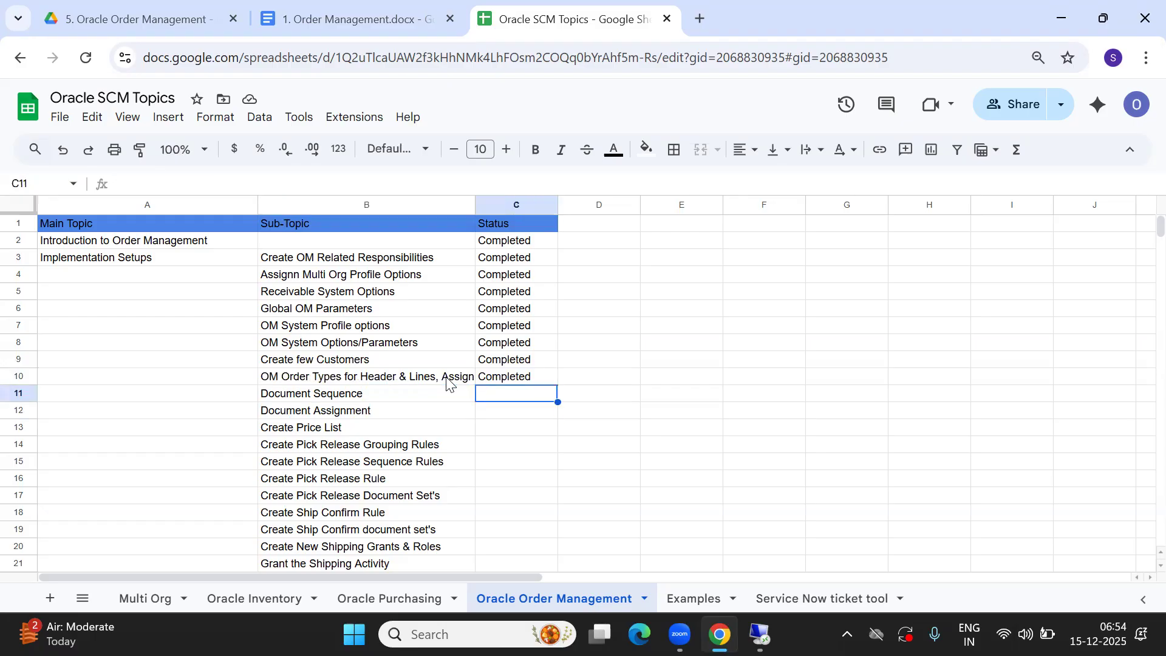
key(Left)
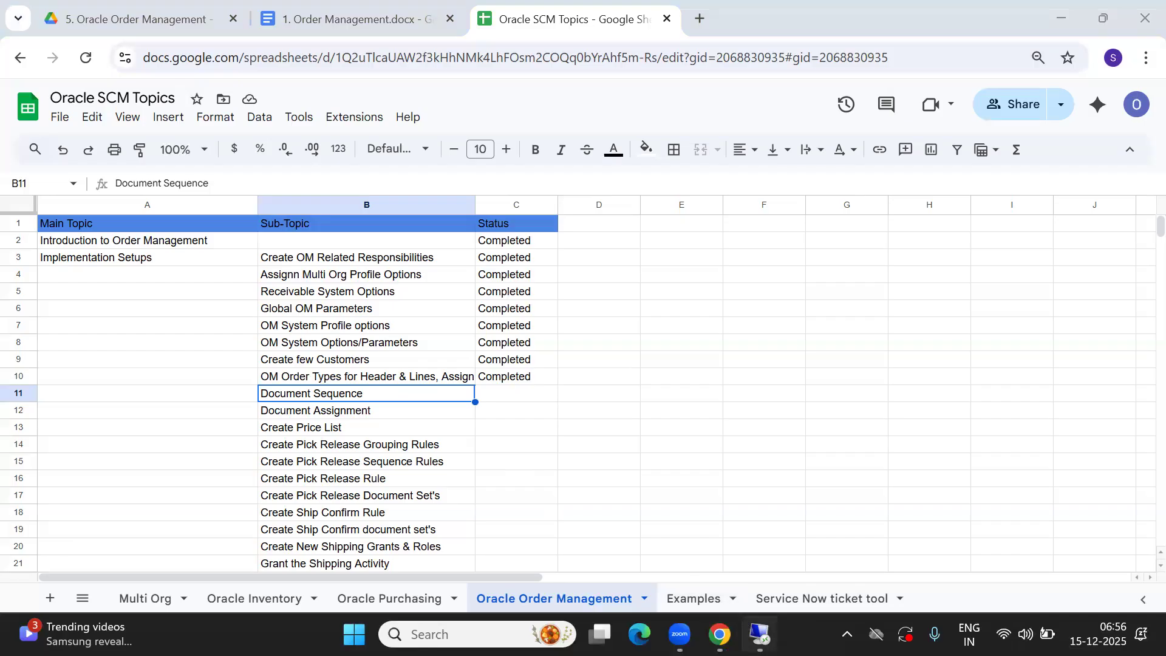
Return to Oracle Applications and open the Documents Define form for document sequences
mouse_move(719, 632)
click(713, 540)
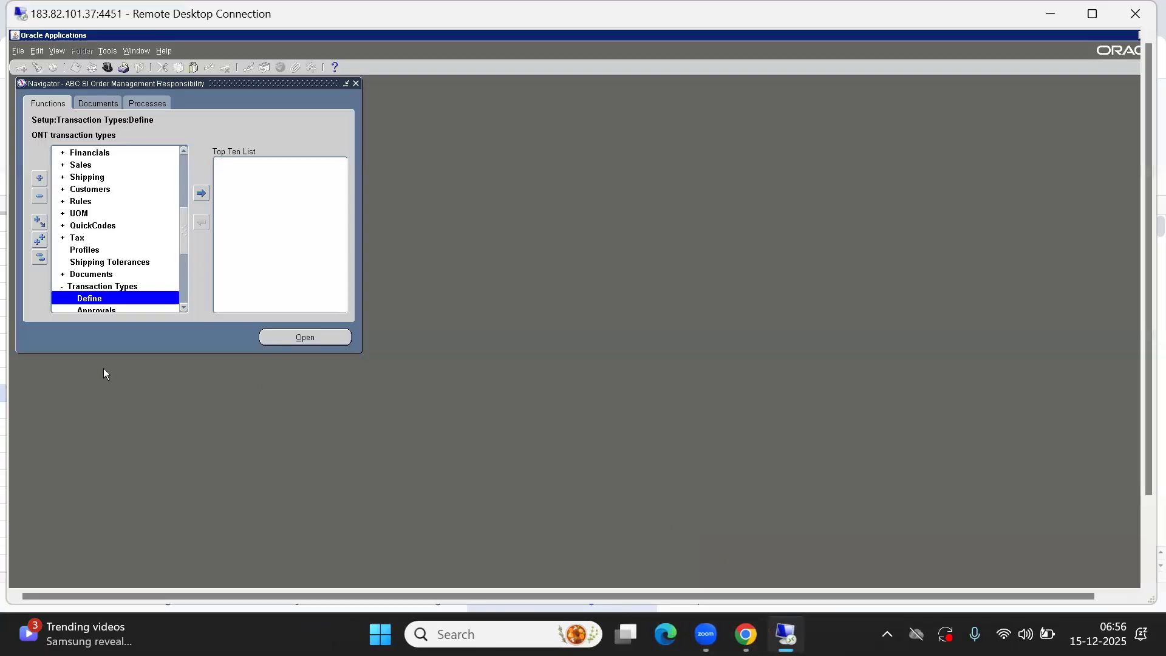
click(89, 277)
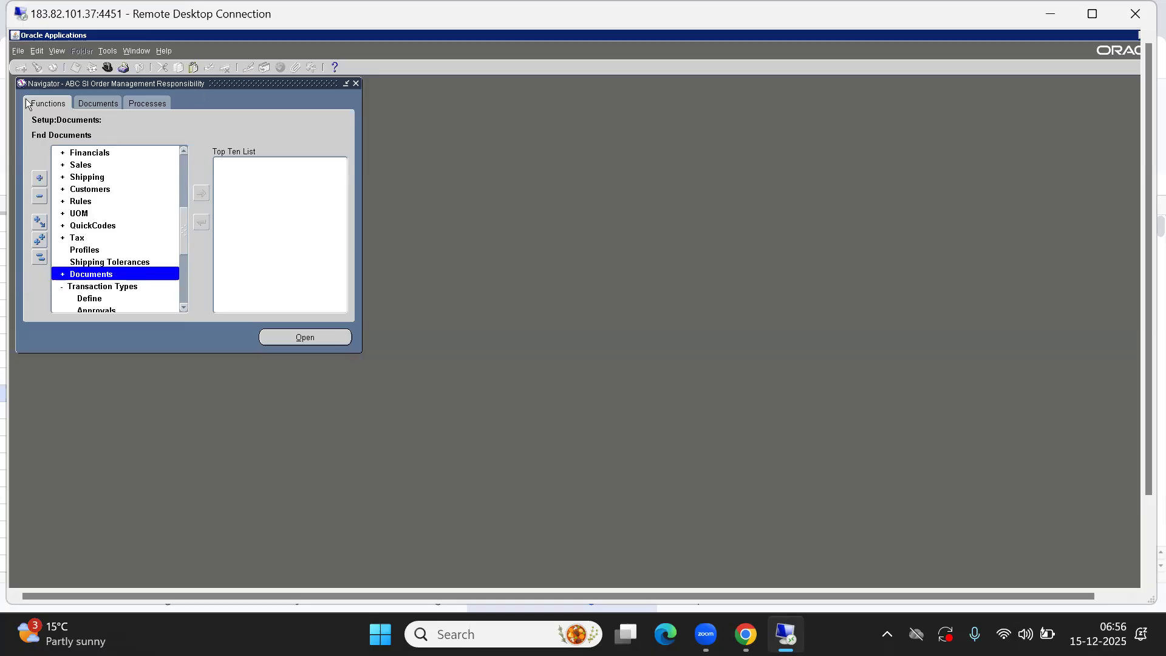
double_click(87, 273)
scroll(184, 310, down, 5)
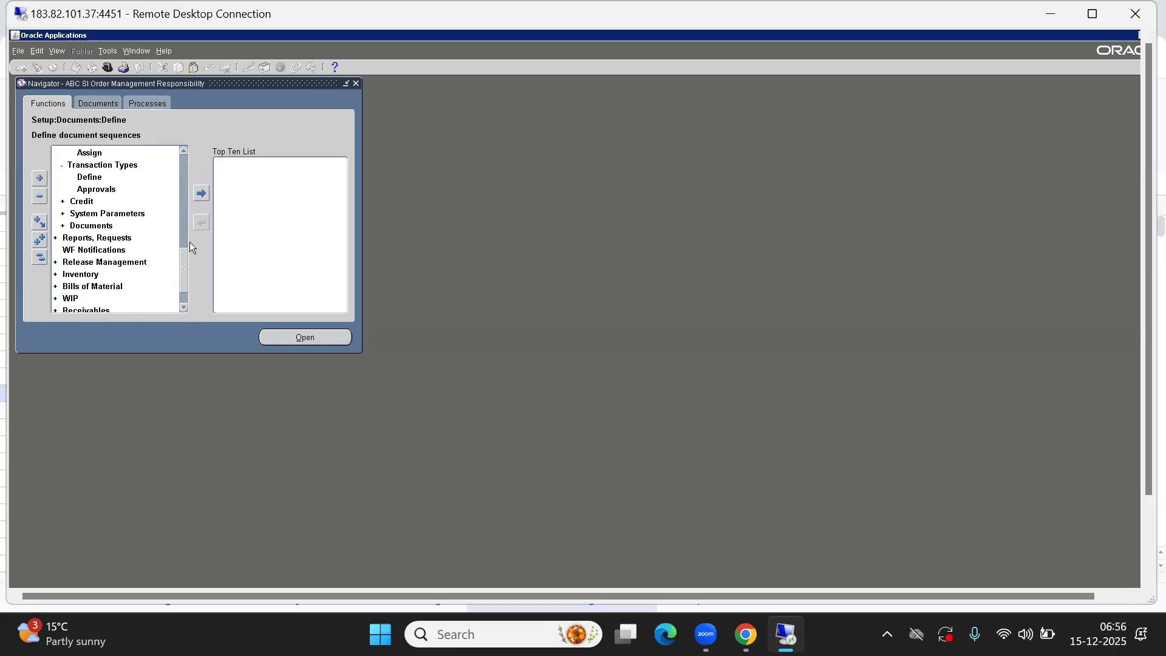
scroll(186, 152, up, 4)
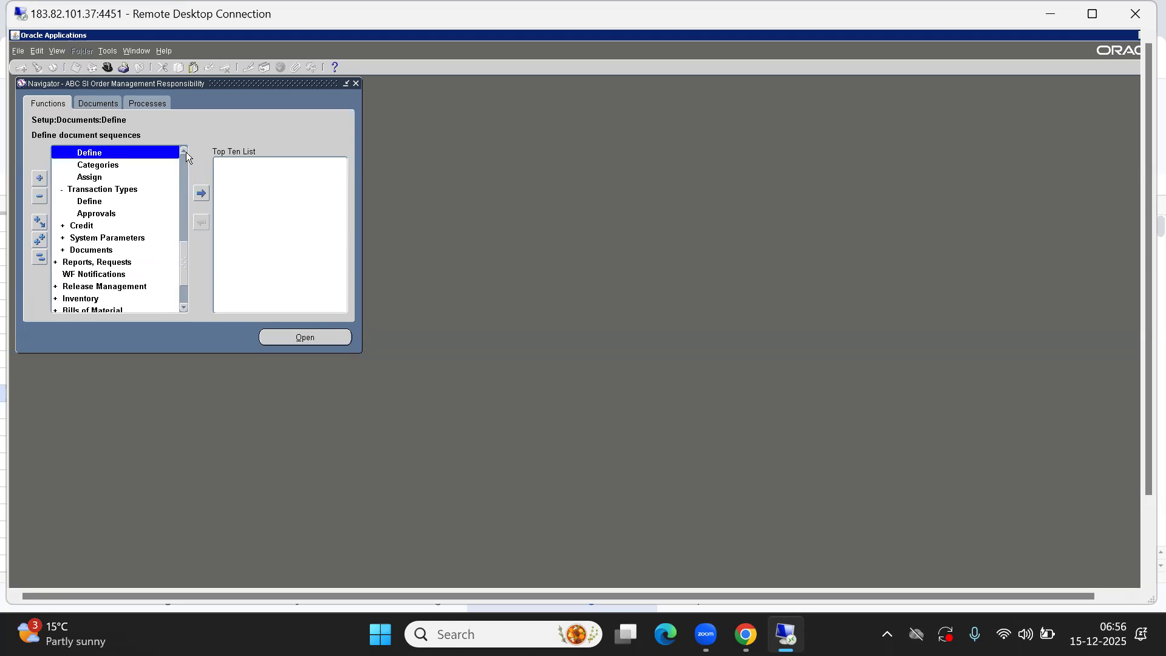
double_click(86, 176)
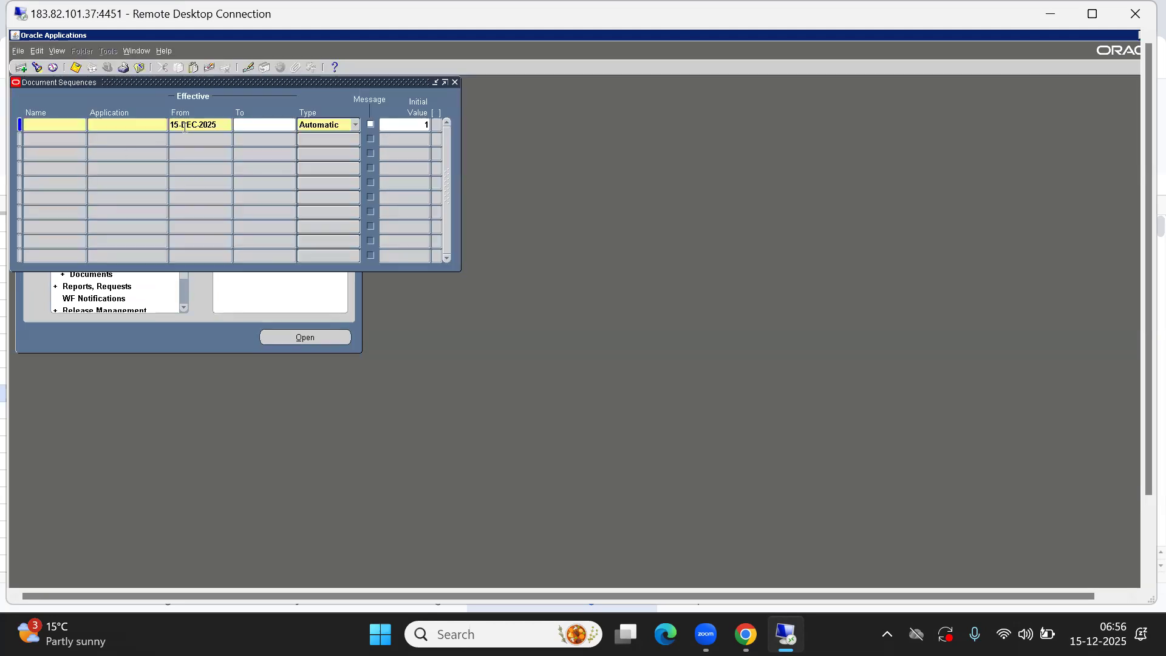
drag(177, 81, 326, 177)
Enter ABC SI SO DOC as the name of the new document sequence
click(192, 219)
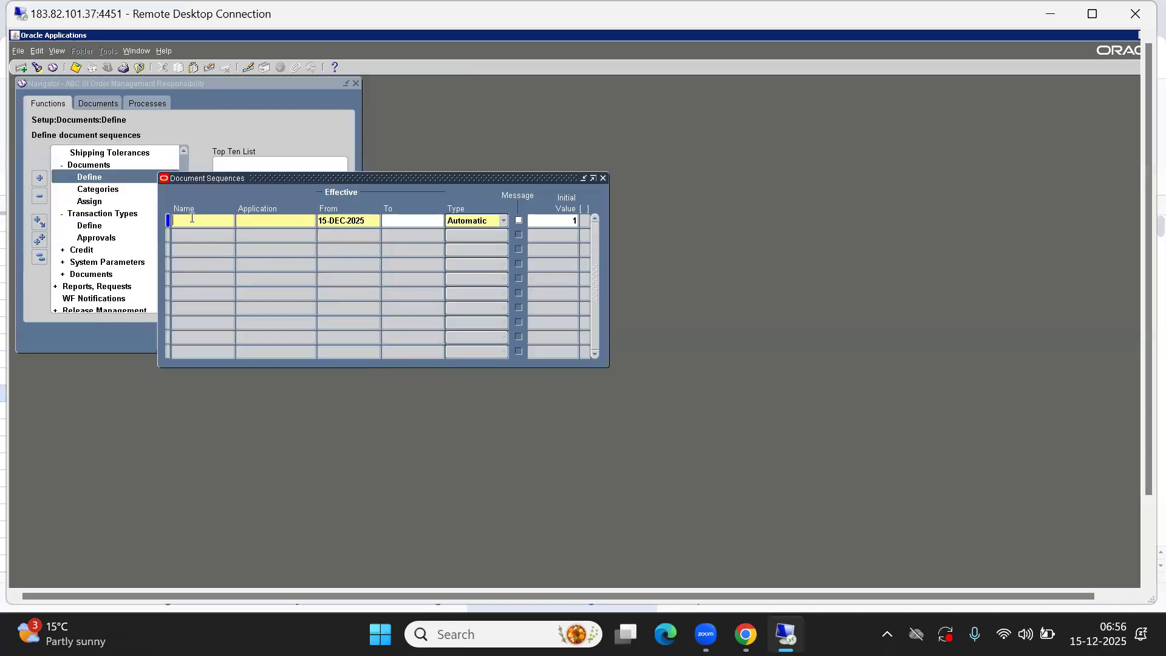
text(ABC SI SO DOC)
key(Tab)
click(193, 220)
key(End)
text(SEQ)
key(Tab)
click(193, 220)
key(Tab)
Set the document sequence's application to Order Management using the applications list
key(ctrl+l)
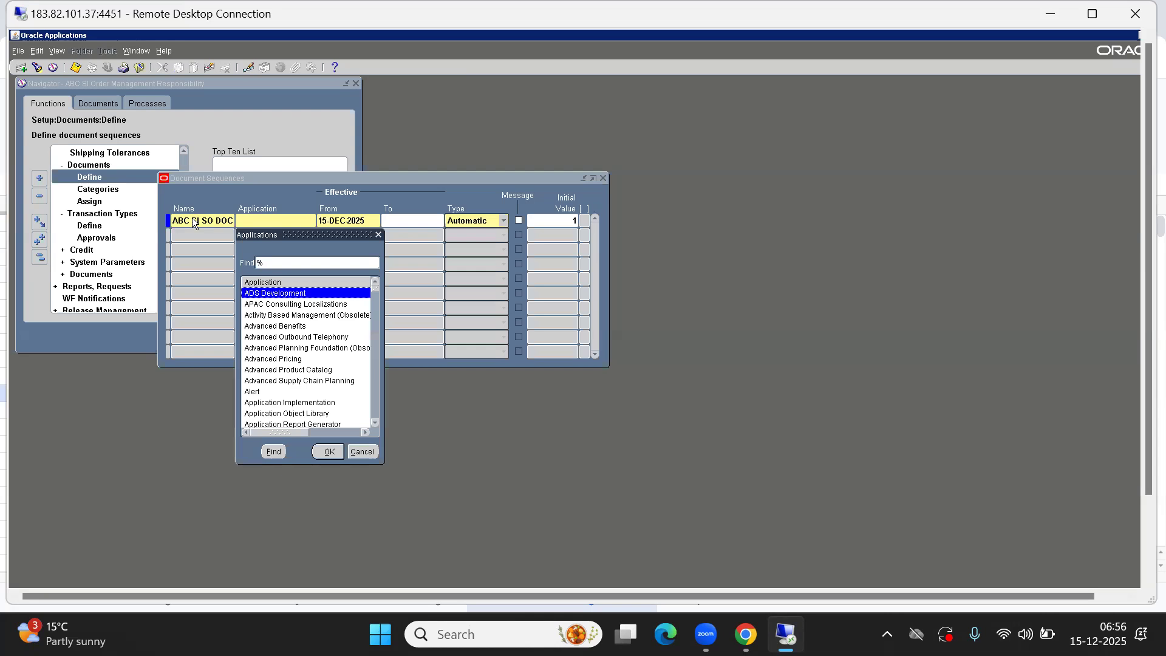
text(or)
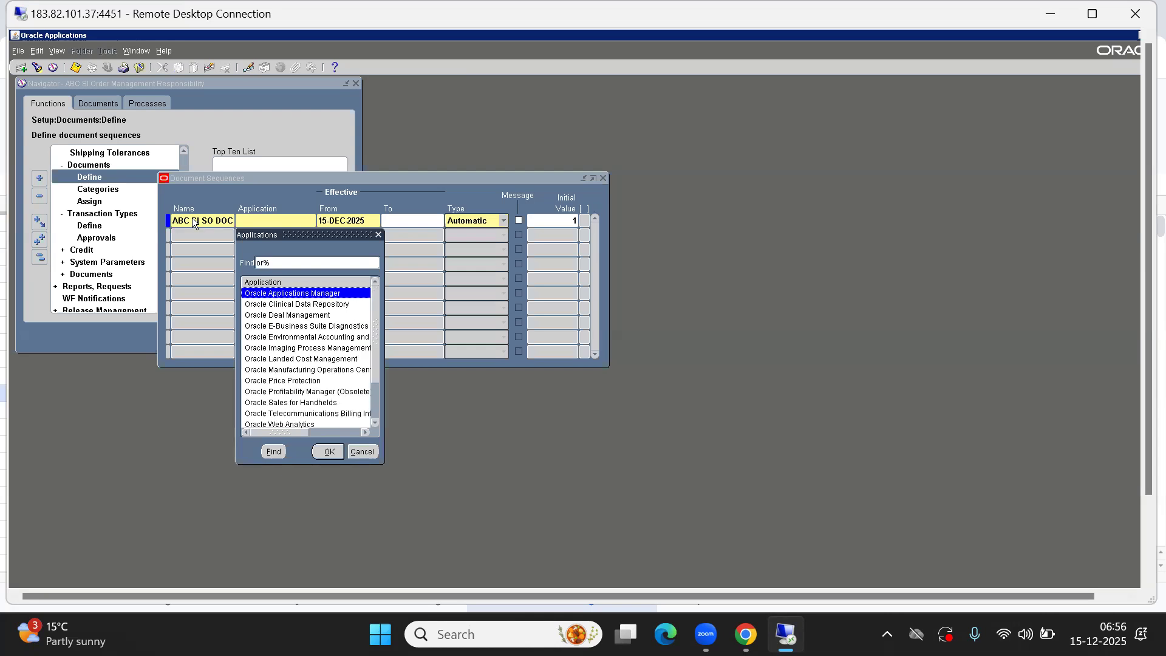
text(der)
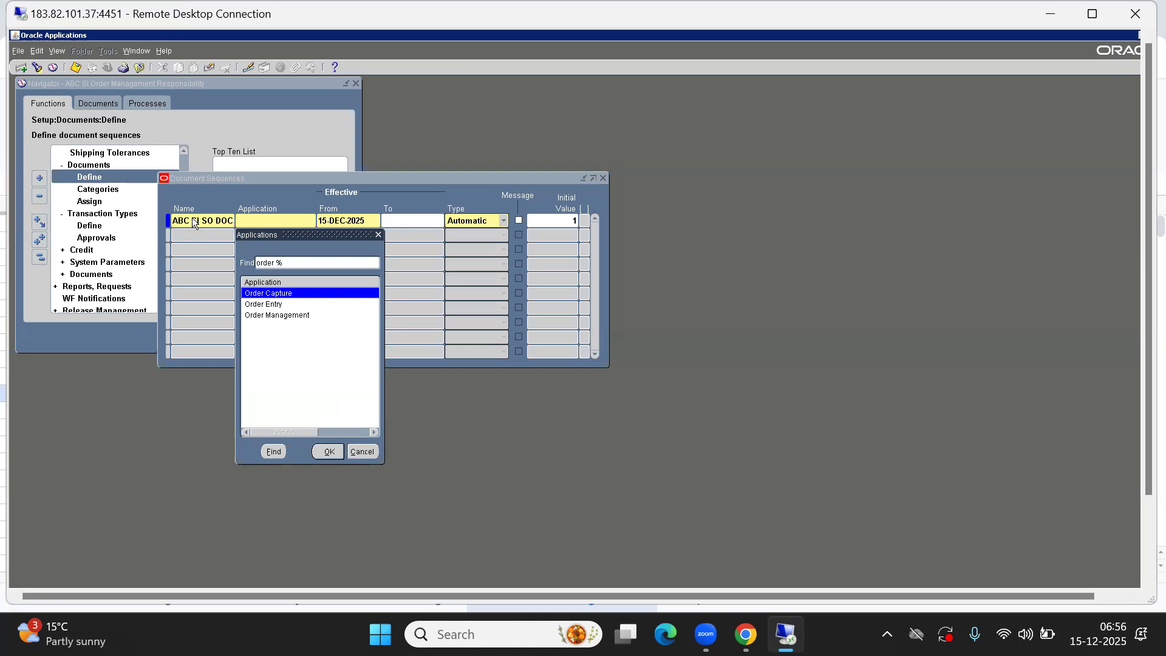
key(Down)
key(Up)
key(Down)
key(Down)
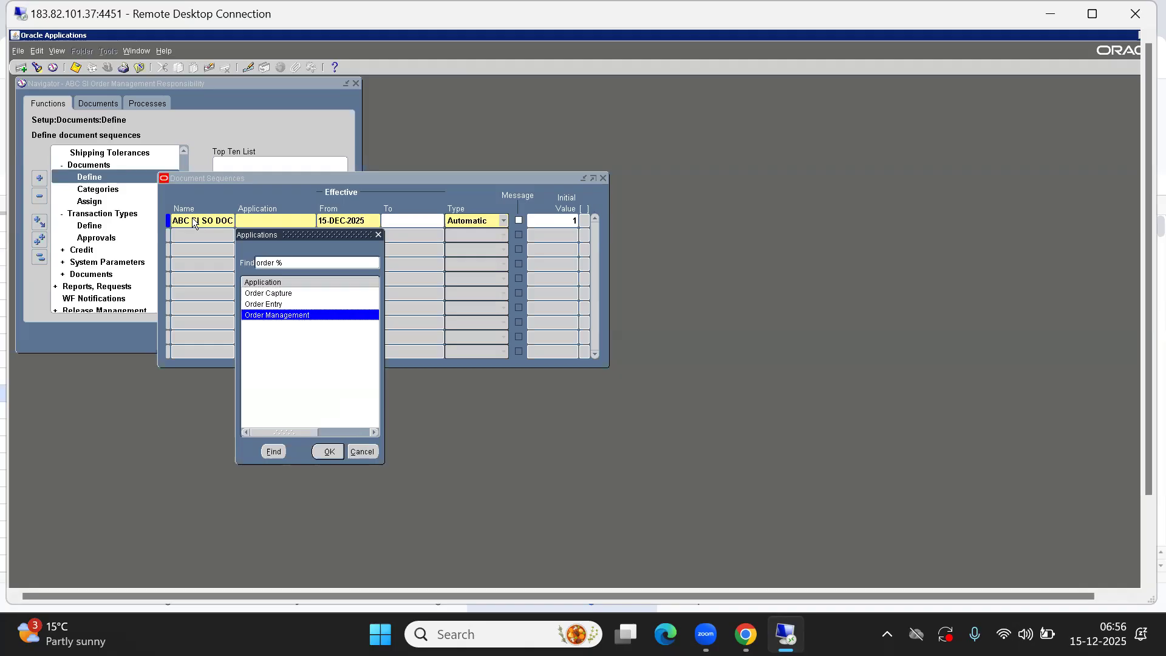
key(Up)
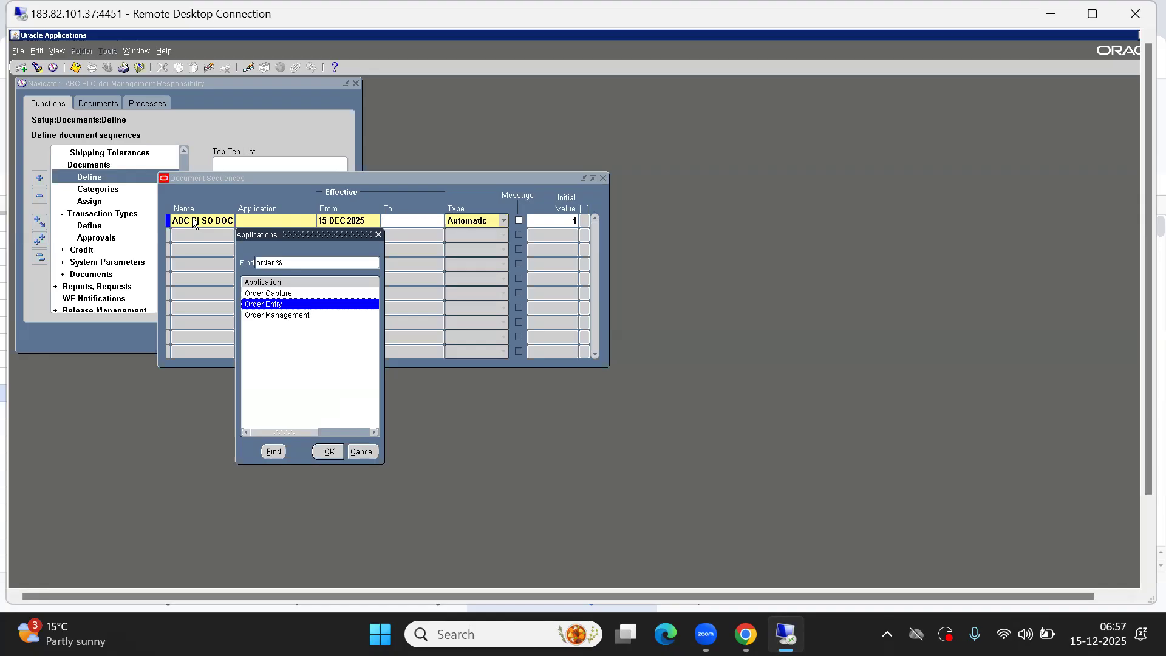
key(Down)
key(Return)
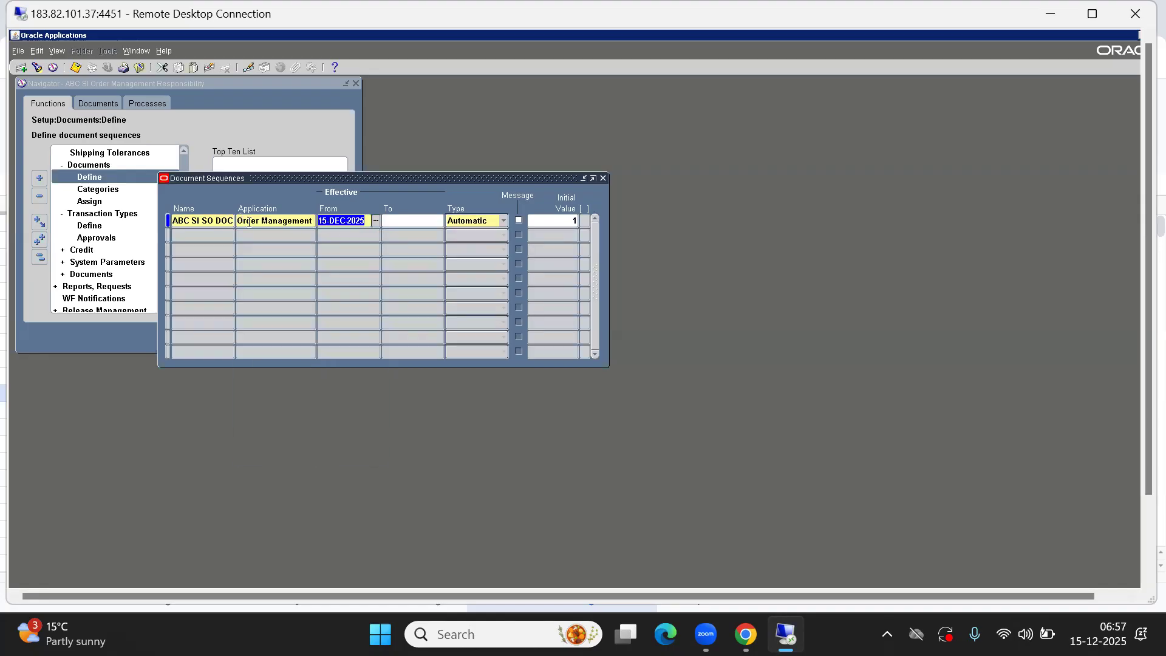
Set the document sequence type to Automatic
key(Tab)
key(Tab)
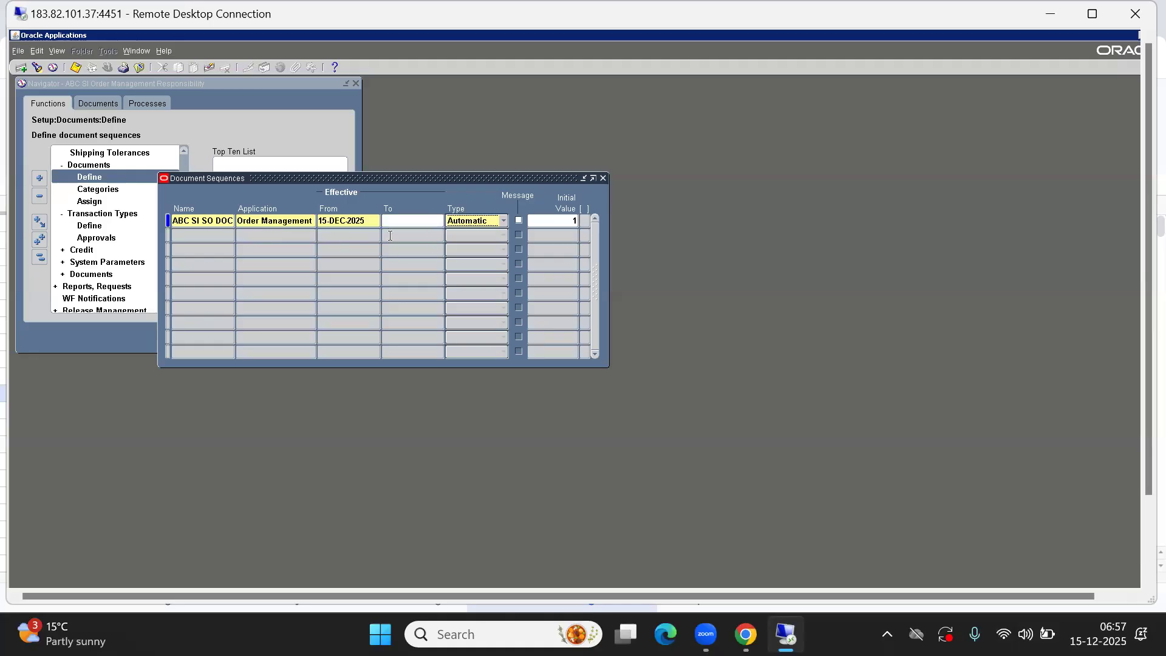
click(495, 220)
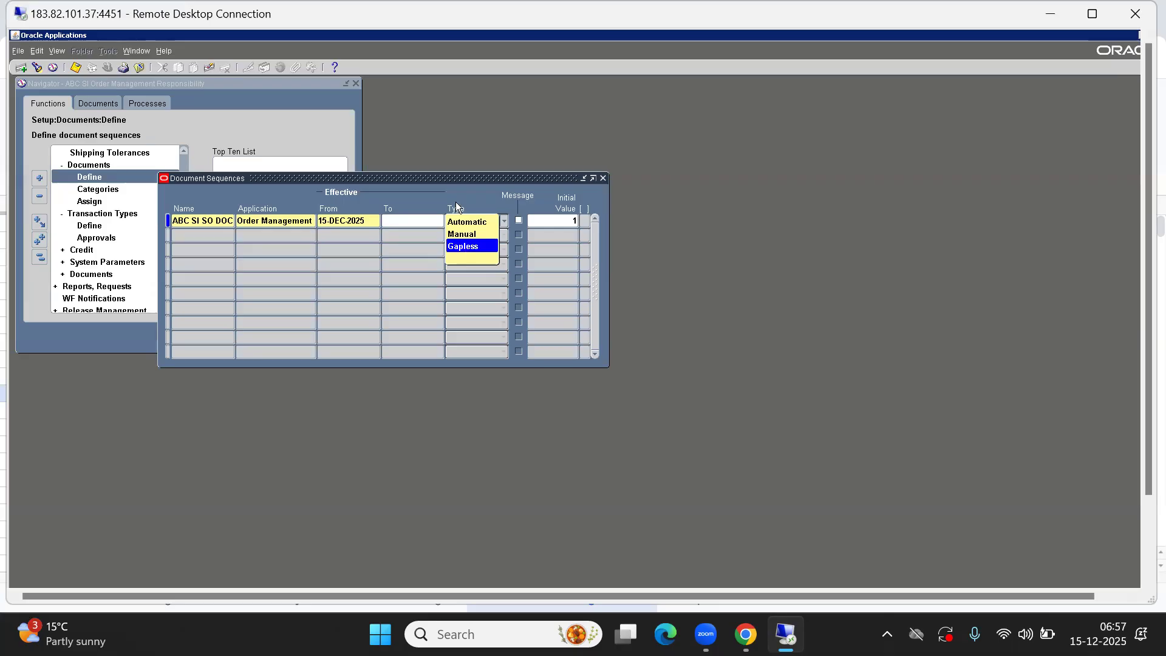
click(466, 222)
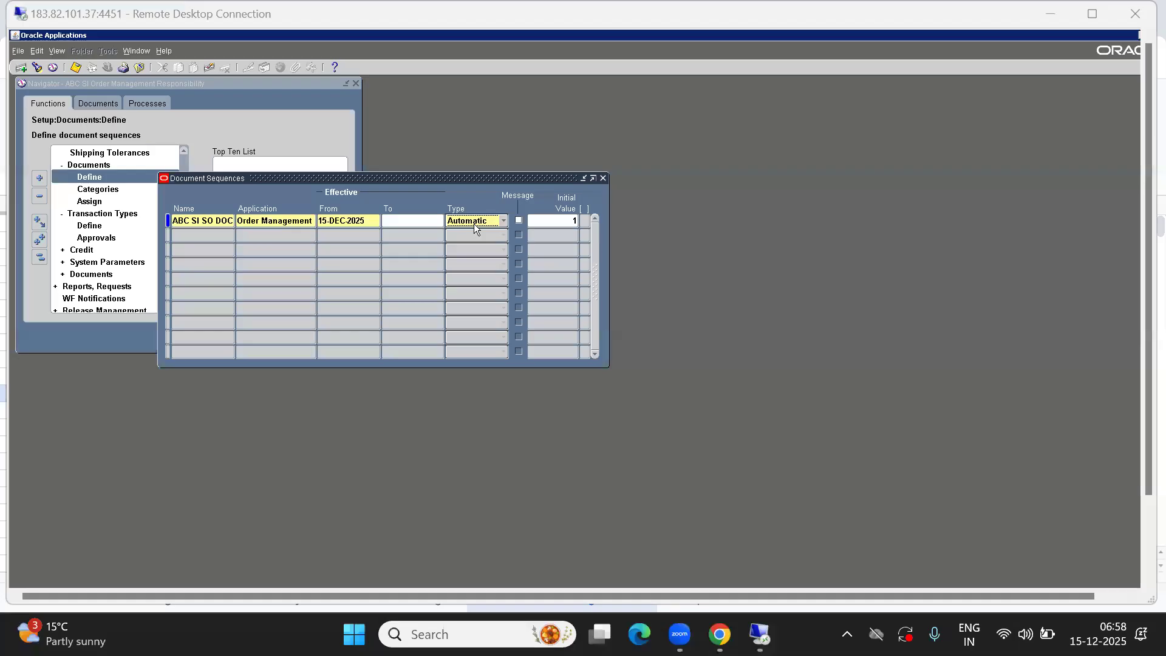
Set the sequence's initial value to 70001 and save the document sequence
click(570, 220)
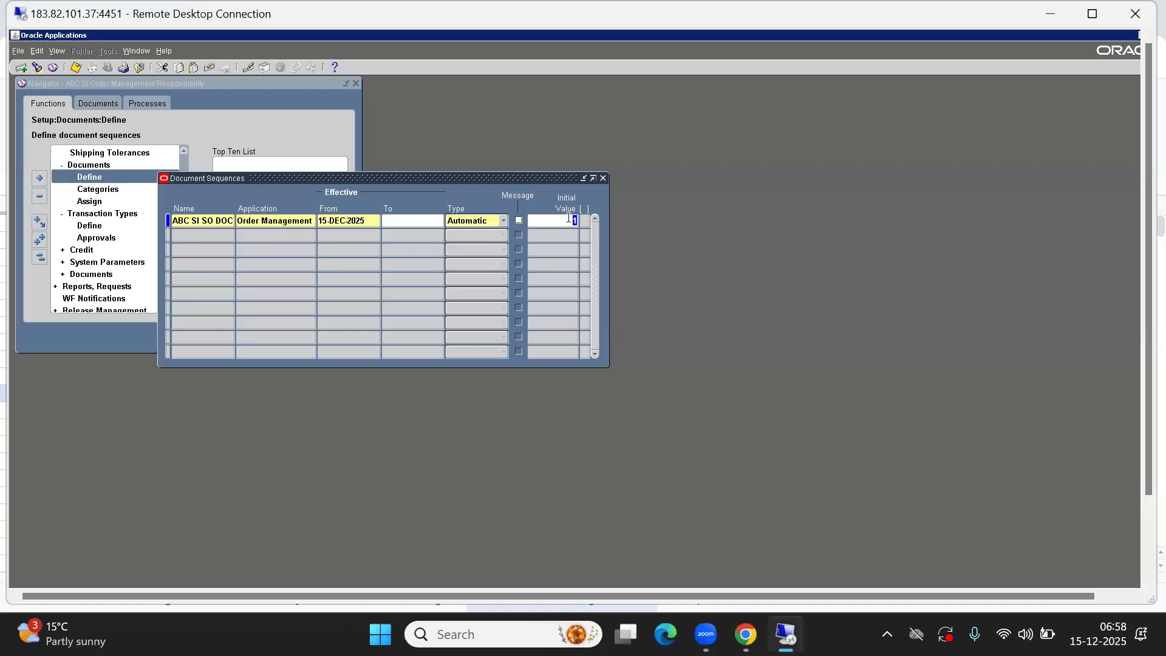
text(70000)
key(BackSpace)
text(1)
key(BackSpace)
text(1)
click(201, 222)
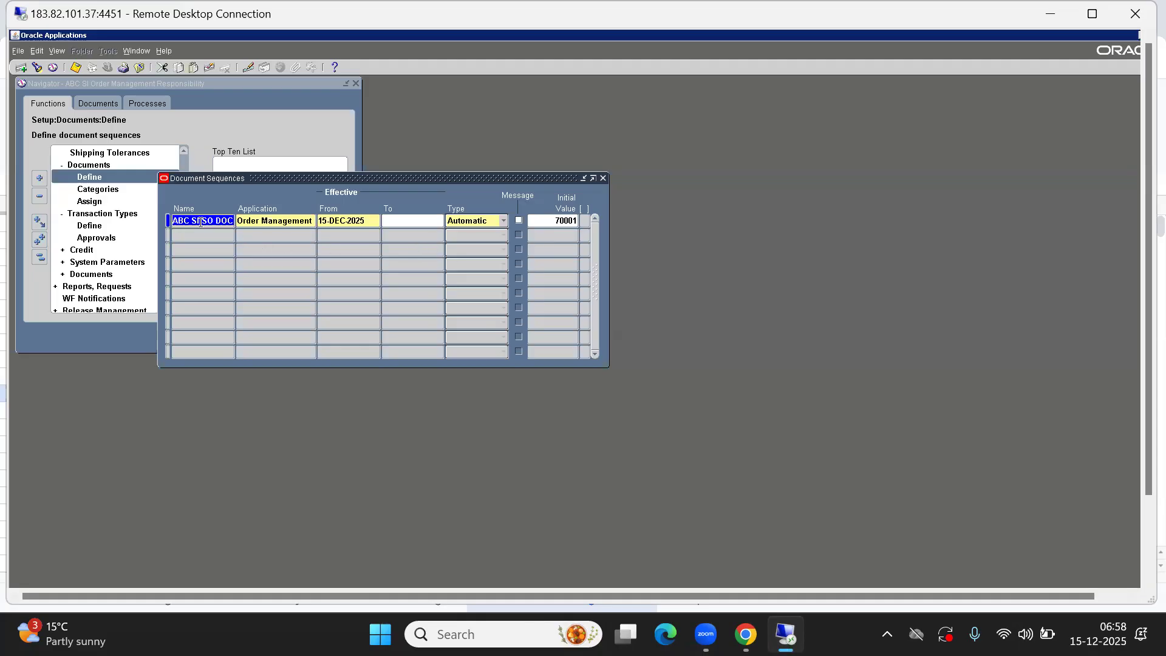
click(77, 68)
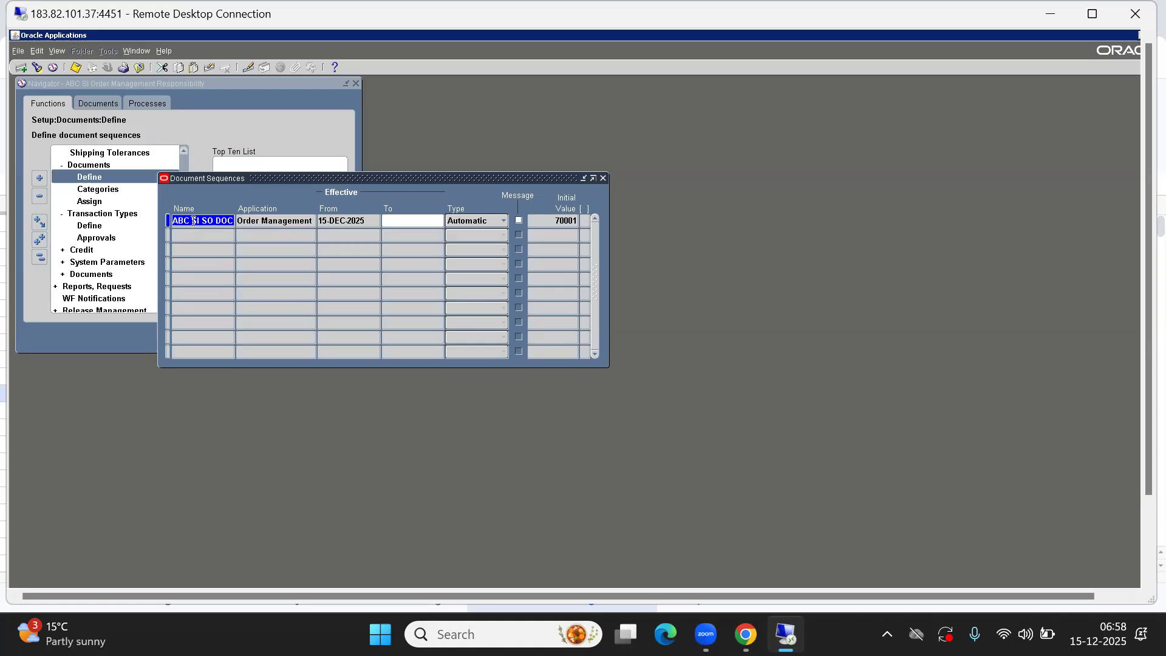
Close the document sequences window, open sequence assignments, and set the application to Order Management
click(604, 179)
double_click(90, 204)
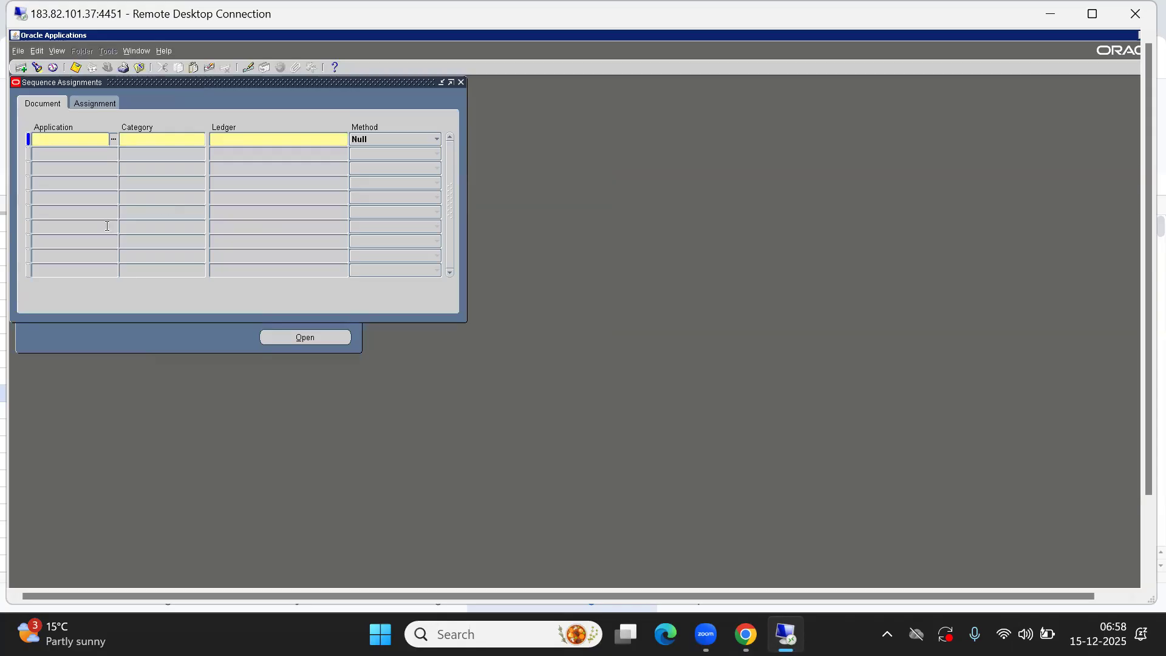
key(ctrl+l)
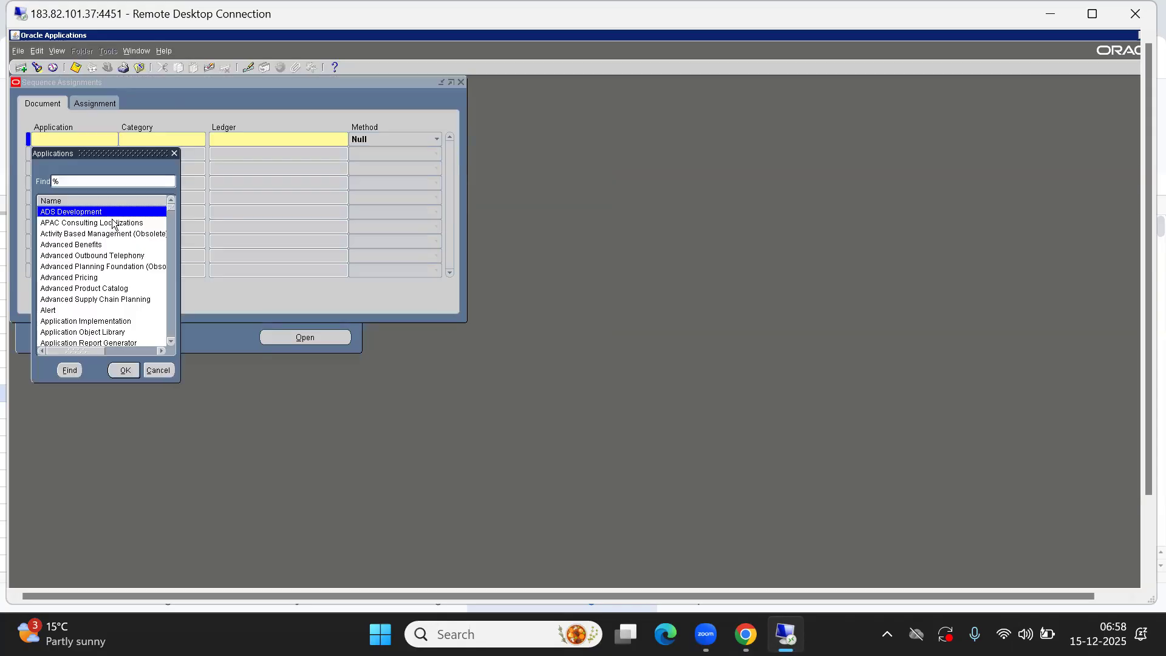
text(order)
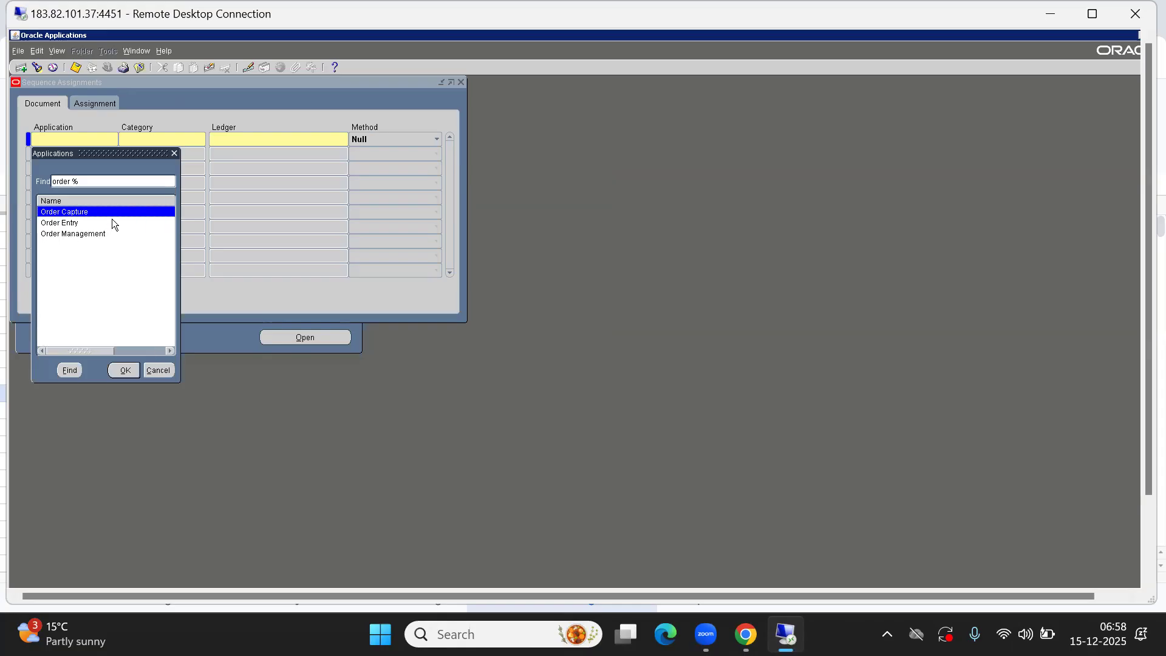
key(Down)
key(Down)
key(Return)
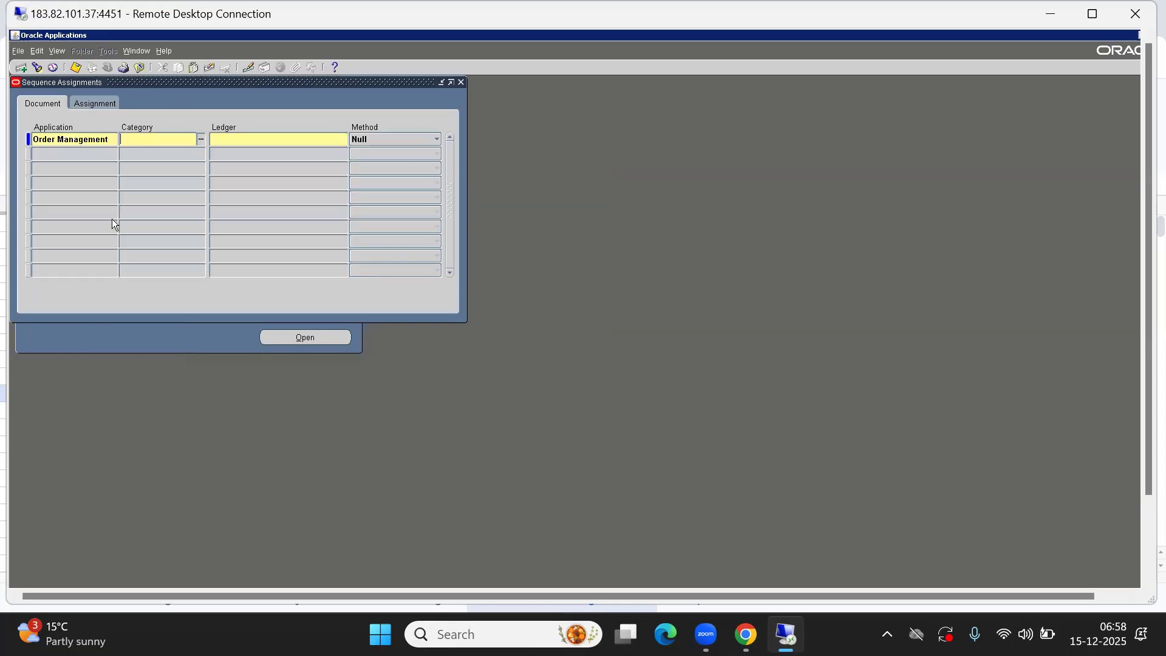
Set the assignment's category to ABC STD HEADER TYPE from the categories list
double_click(144, 138)
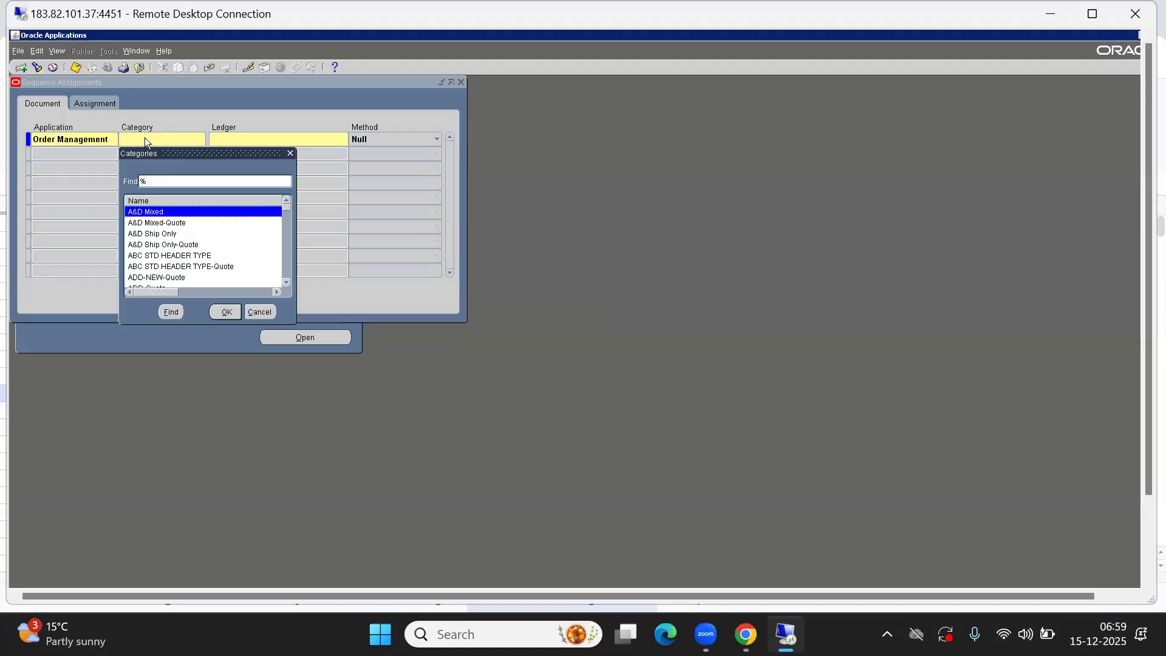
text(abC STD HEADER TYPE)
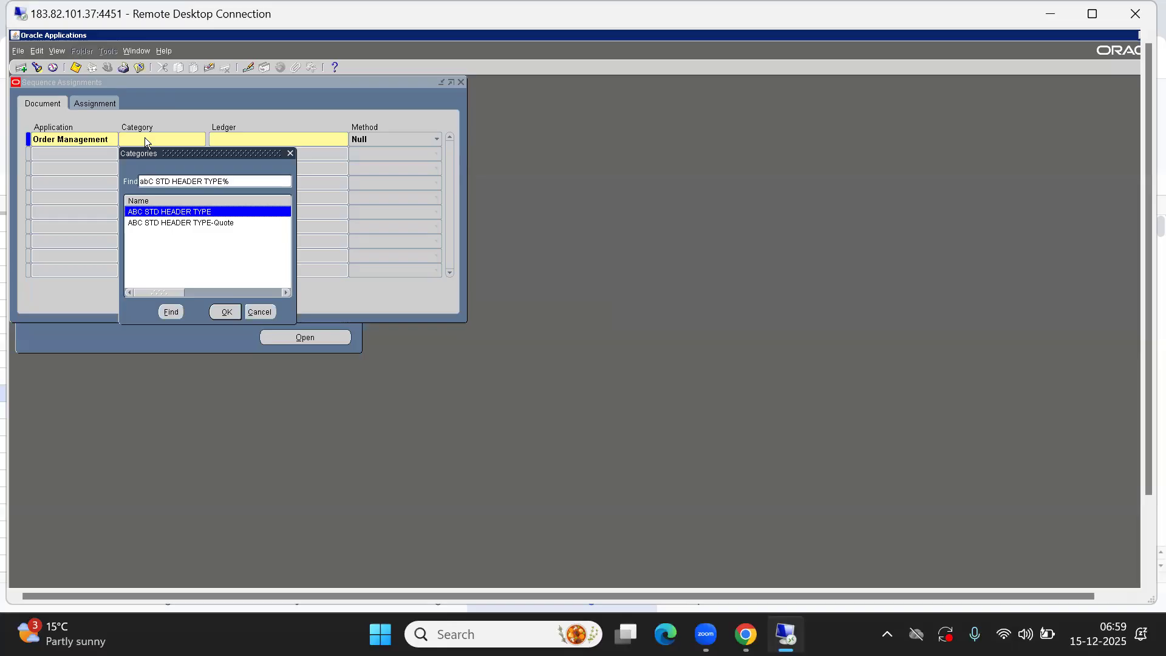
key(Down)
key(Up)
key(Down)
key(Up)
key(Down)
key(Up)
click(170, 223)
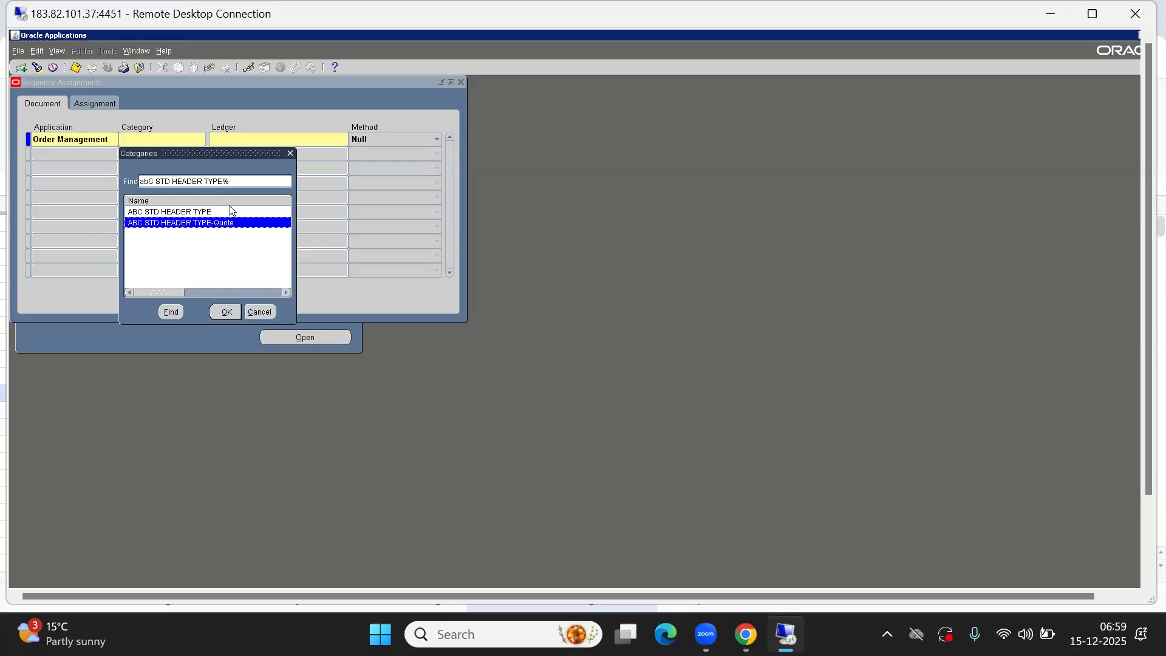
click(189, 216)
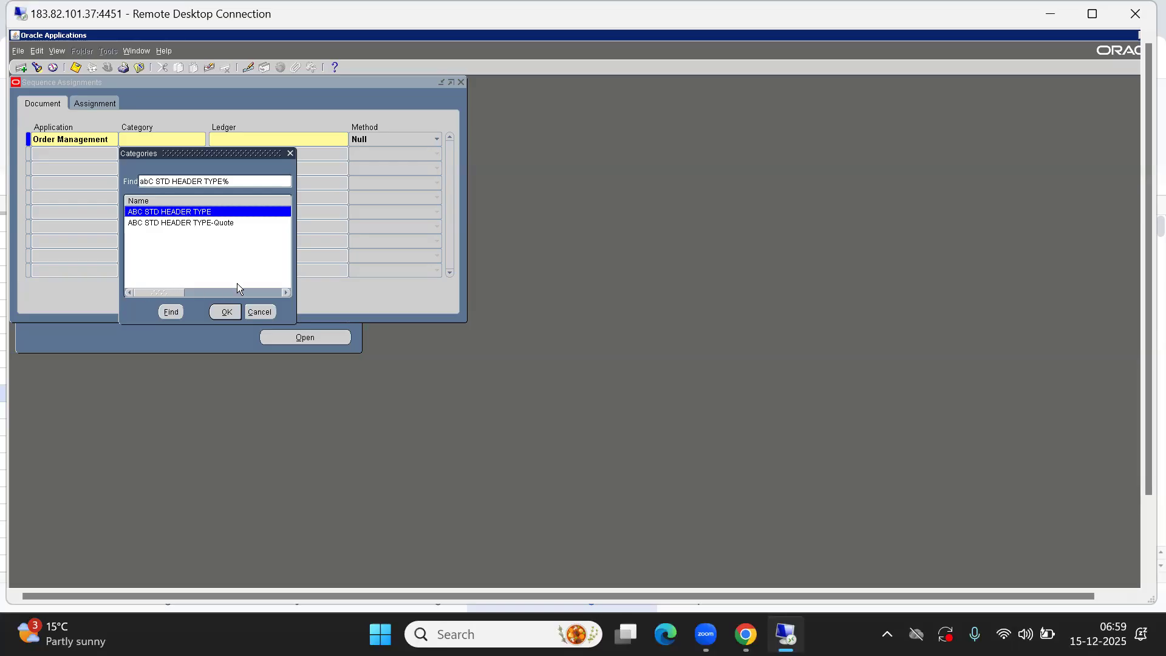
click(221, 314)
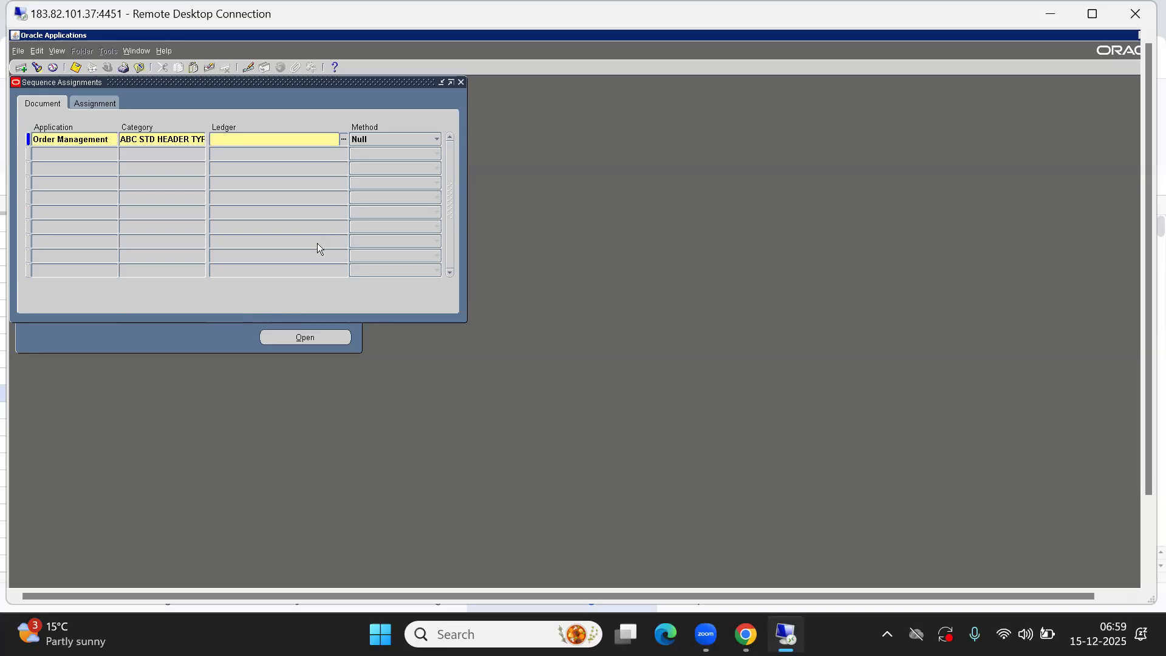
Set the ledger to ABC India Ledger and the assignment method to Automatic
key(ctrl+l)
key(Return)
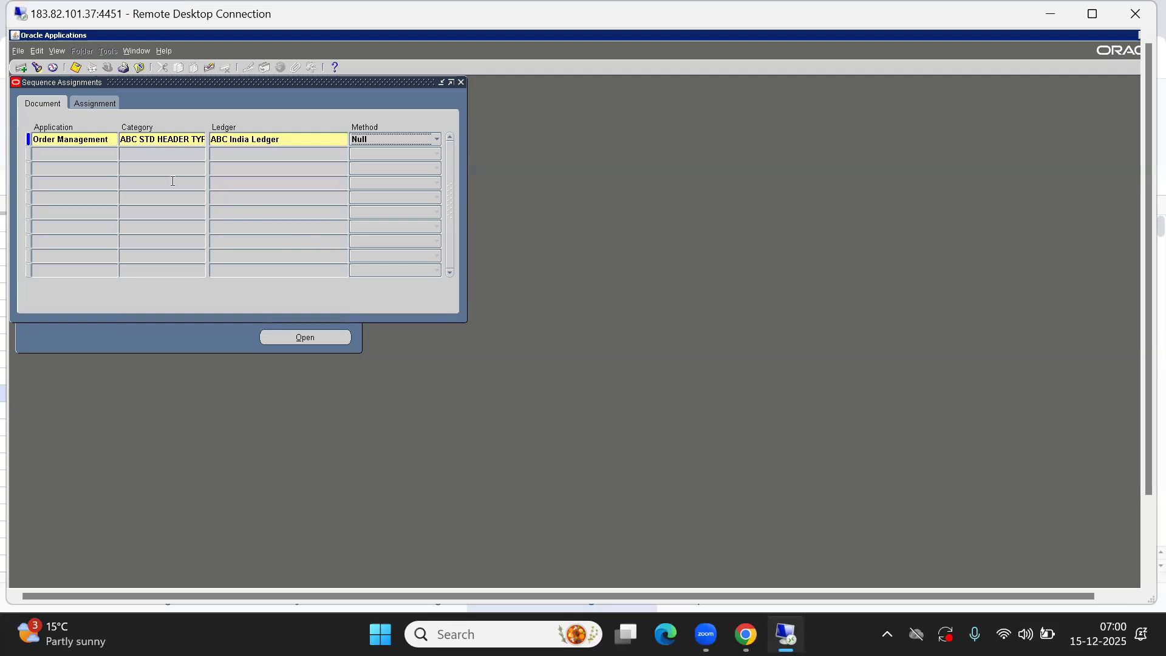
click(391, 139)
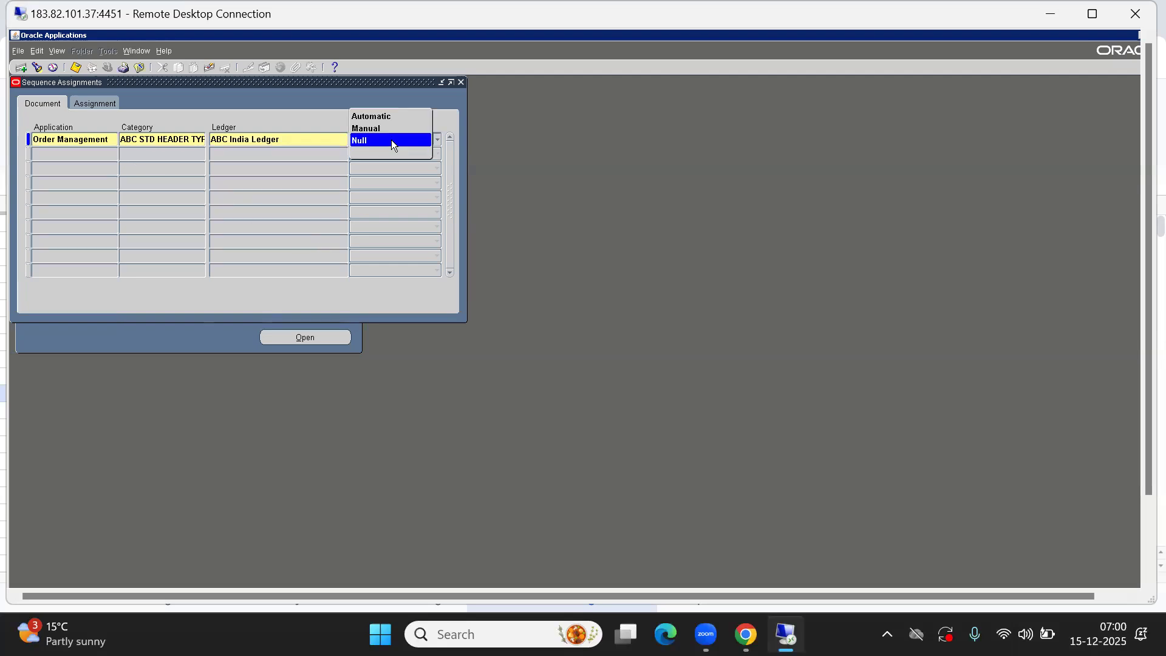
click(370, 116)
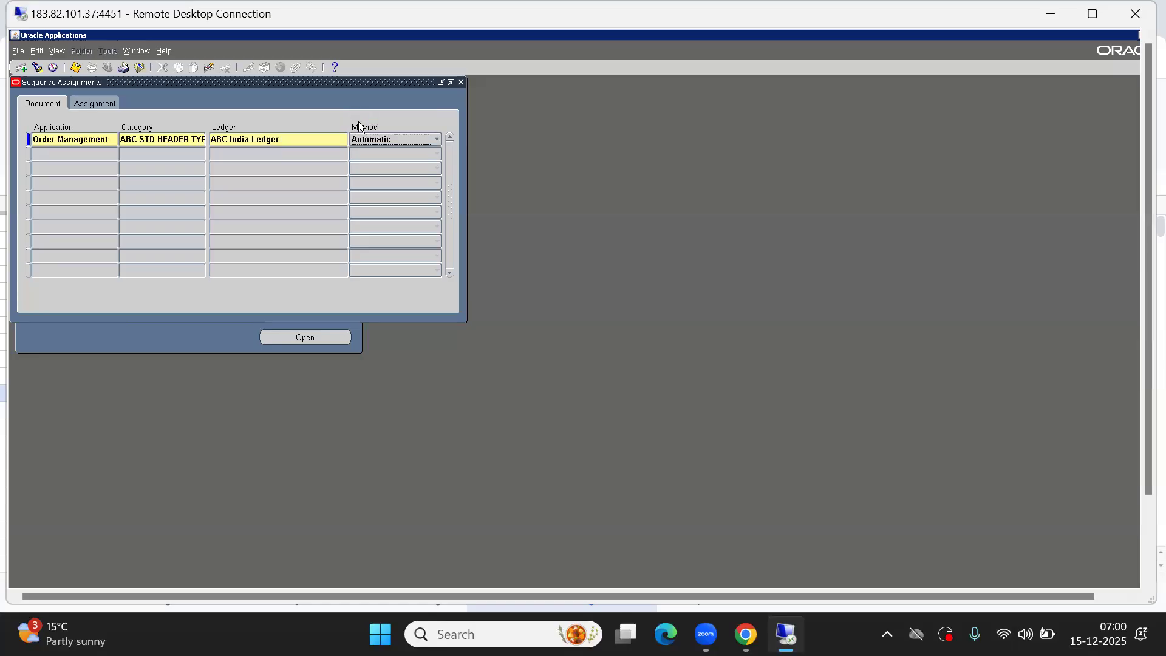
Assign start date 15-DEC-2025 and the sequence ABC SI SO DOC SEQ to the assignment
click(94, 104)
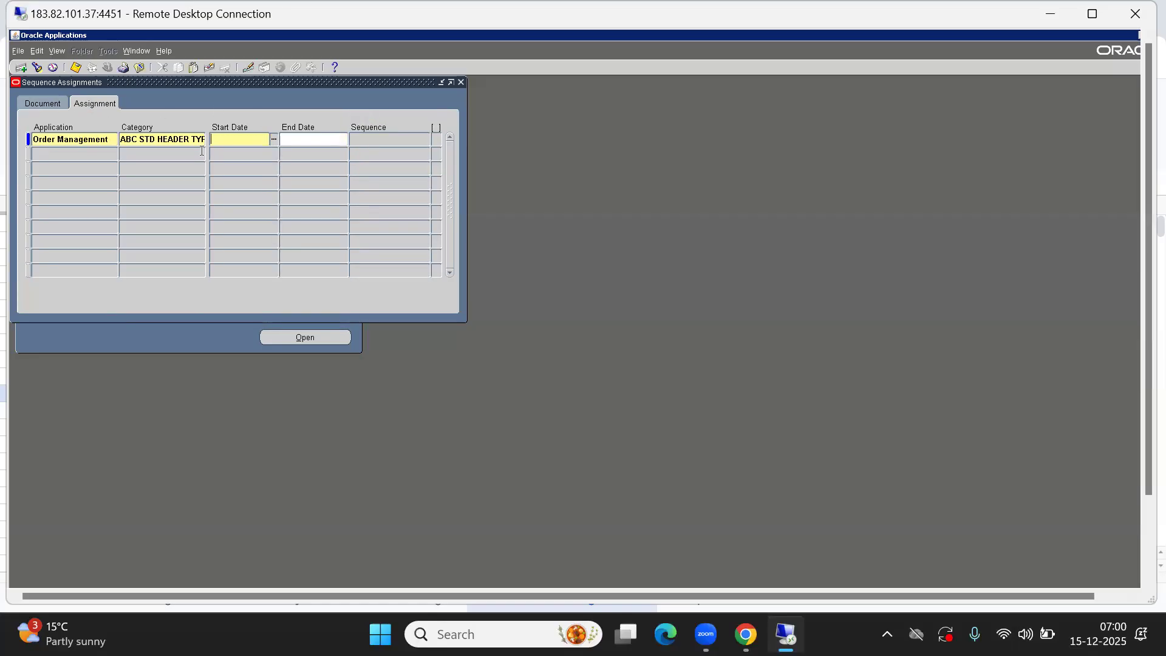
double_click(252, 145)
click(102, 295)
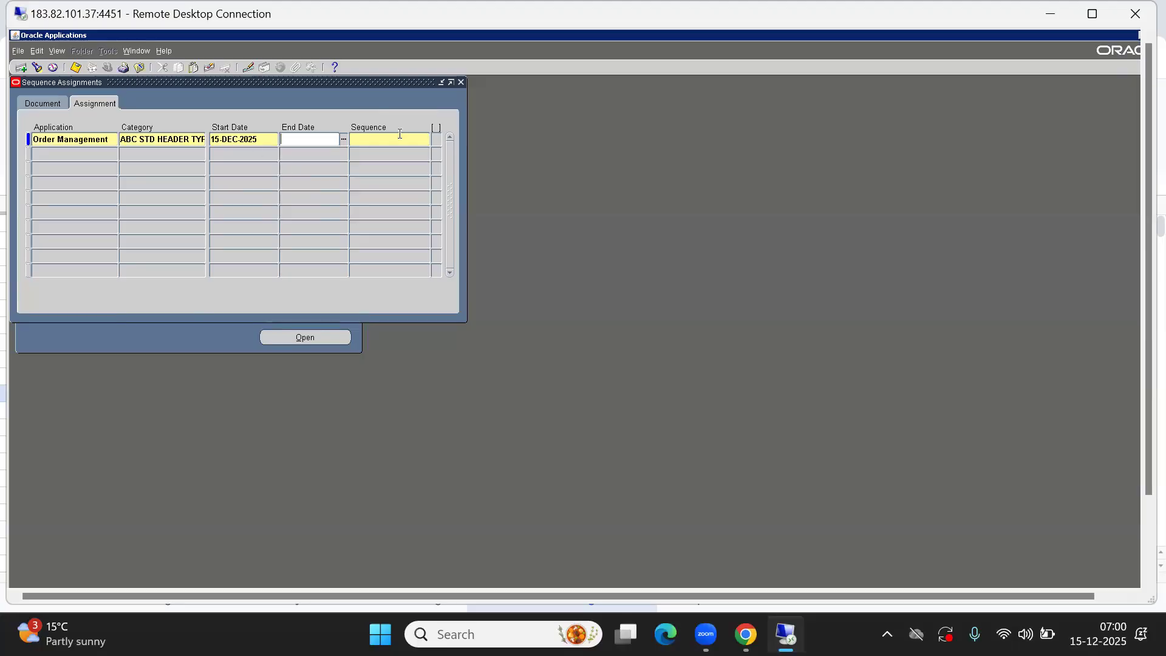
click(375, 138)
double_click(376, 137)
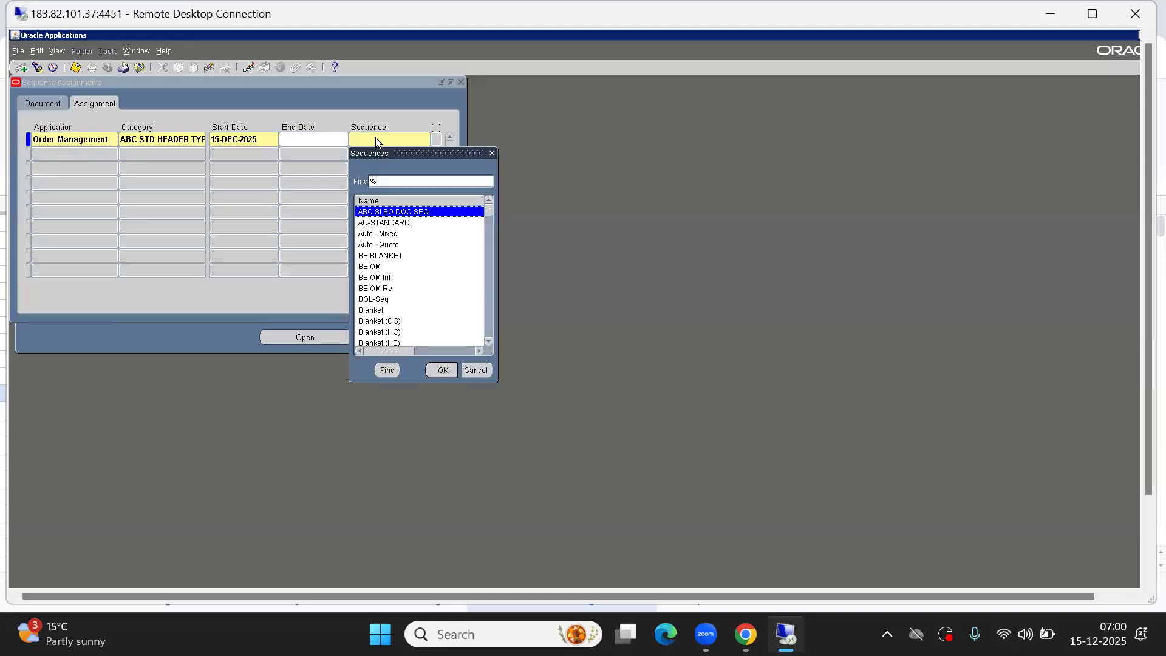
key(Return)
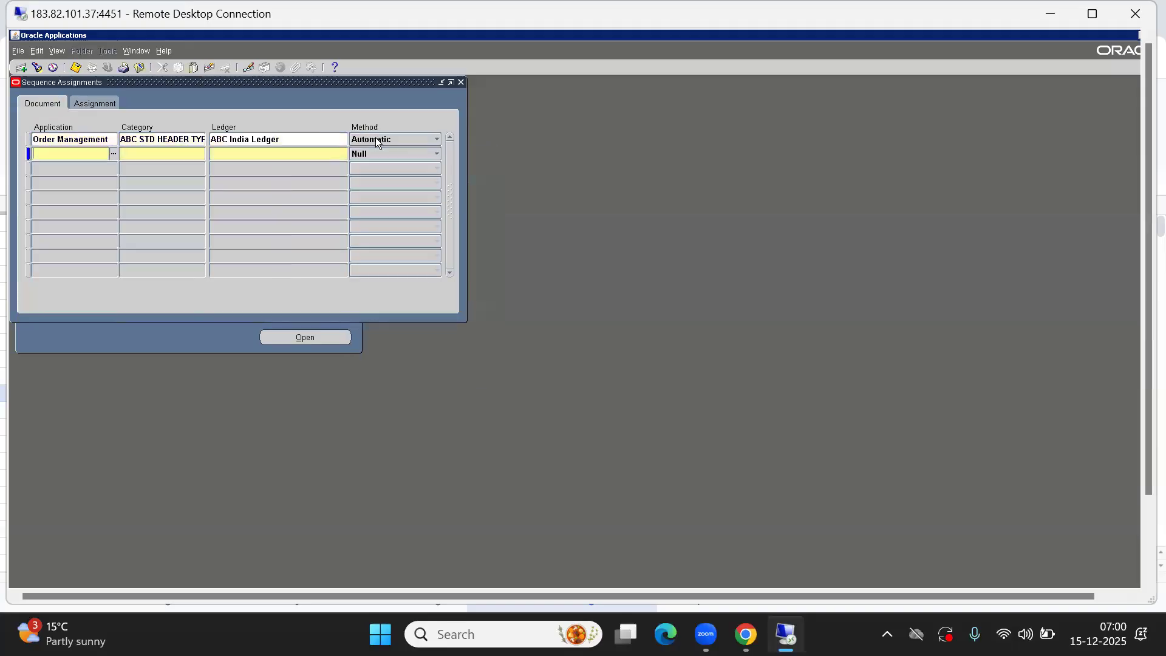
click(79, 102)
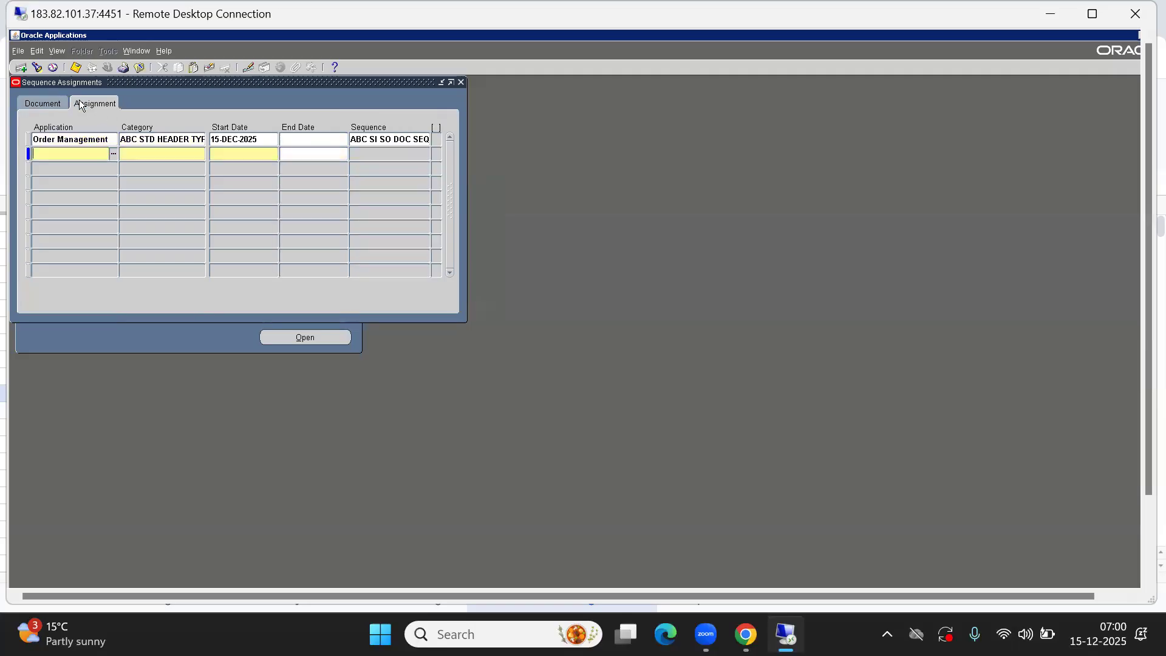
click(384, 144)
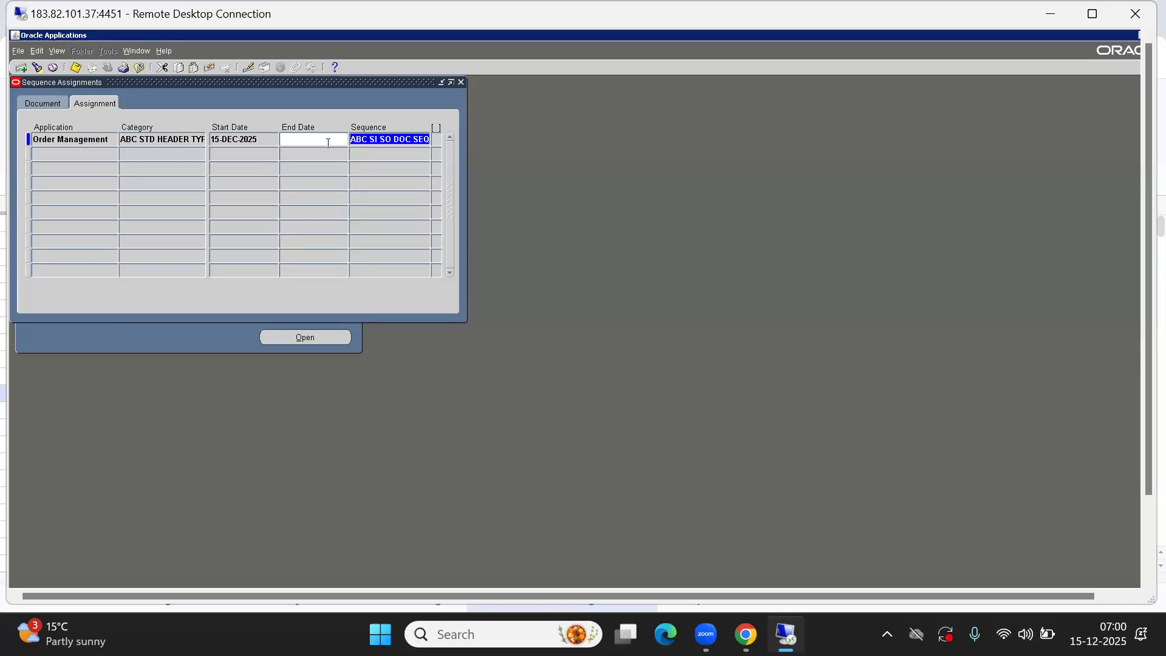
click(32, 103)
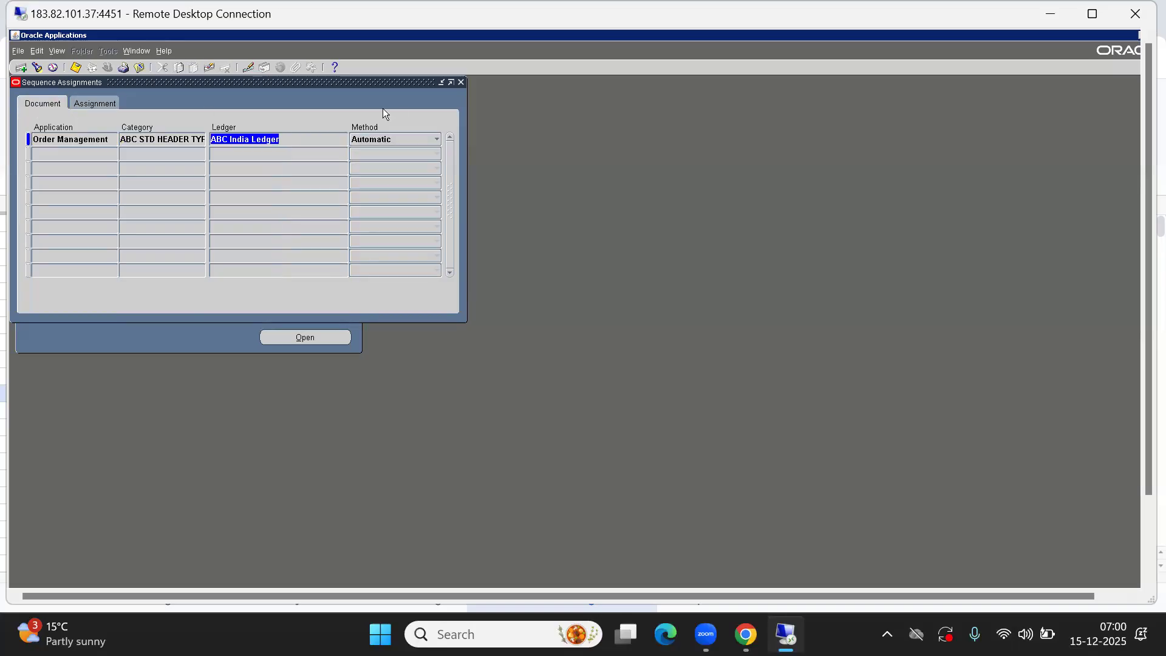
Mark Document Sequence and Document Assignment as Completed in the Oracle SCM Topics spreadsheet
mouse_move(745, 634)
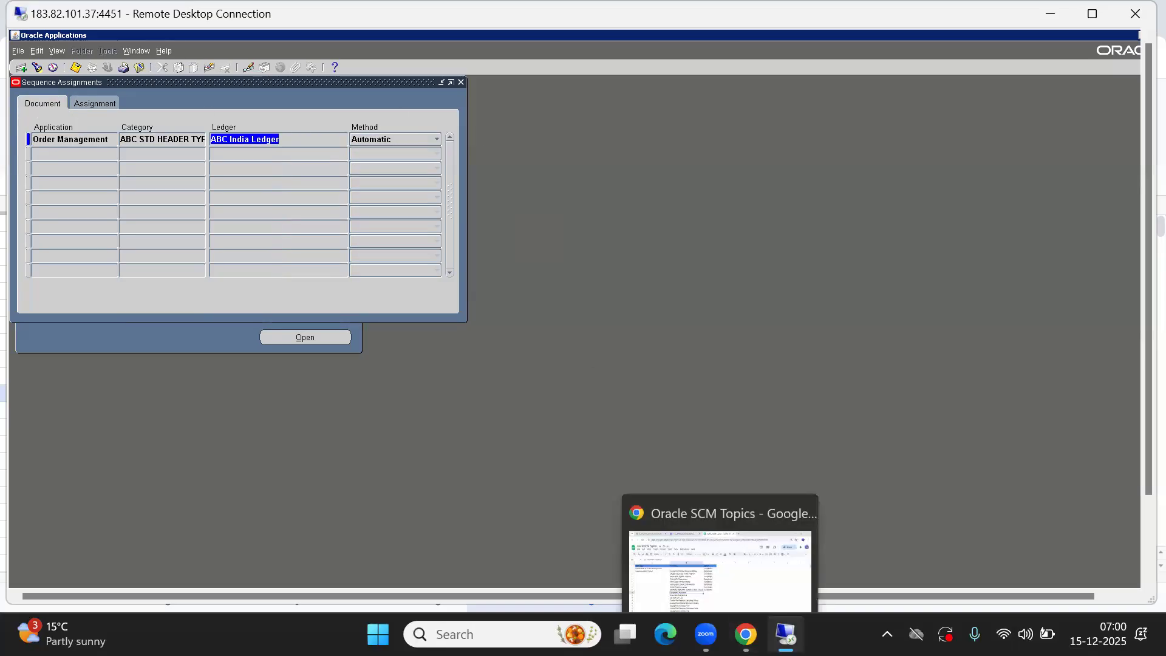
click(700, 538)
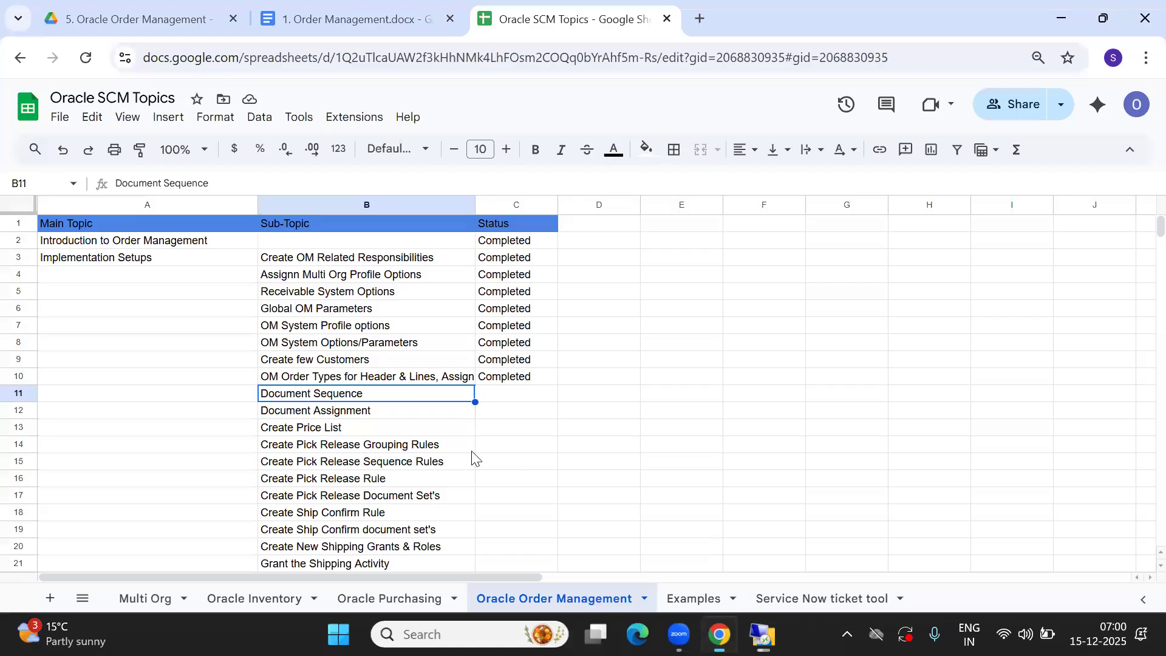
text(Completed)
key(Return)
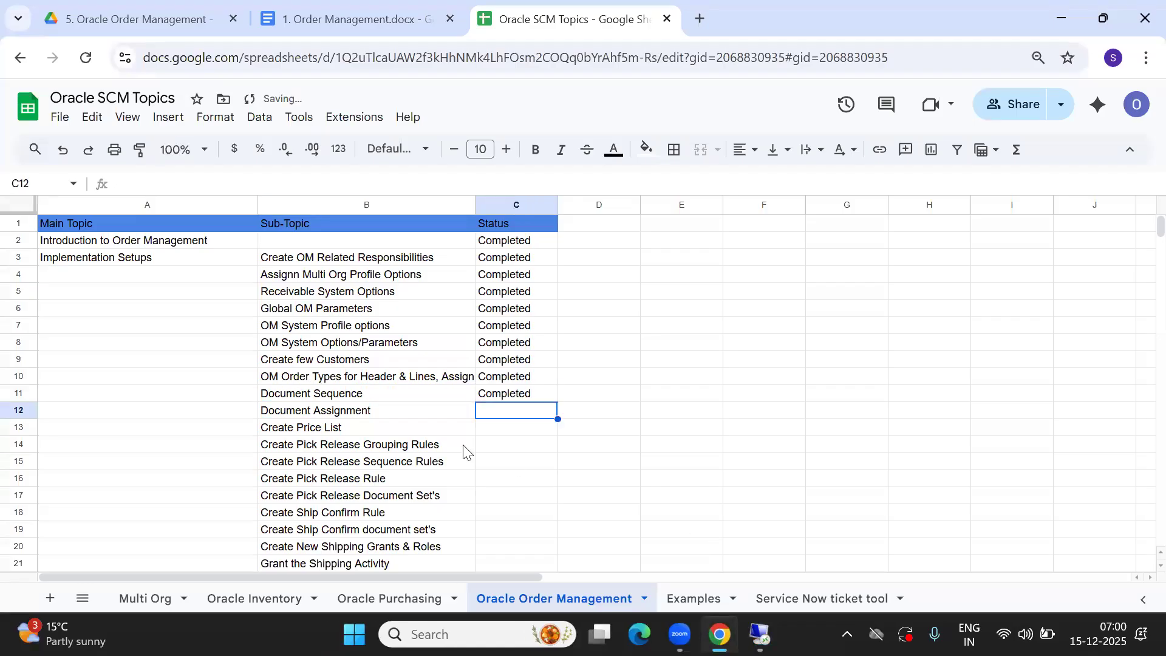
key(Left)
key(Right)
text(C)
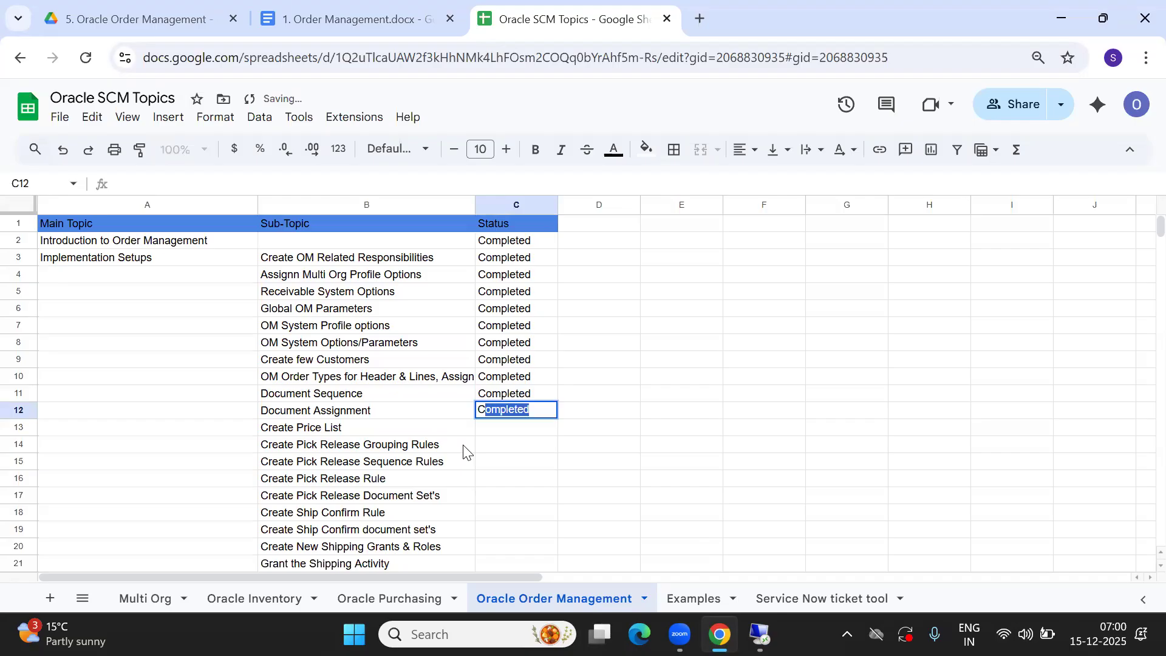
key(Return)
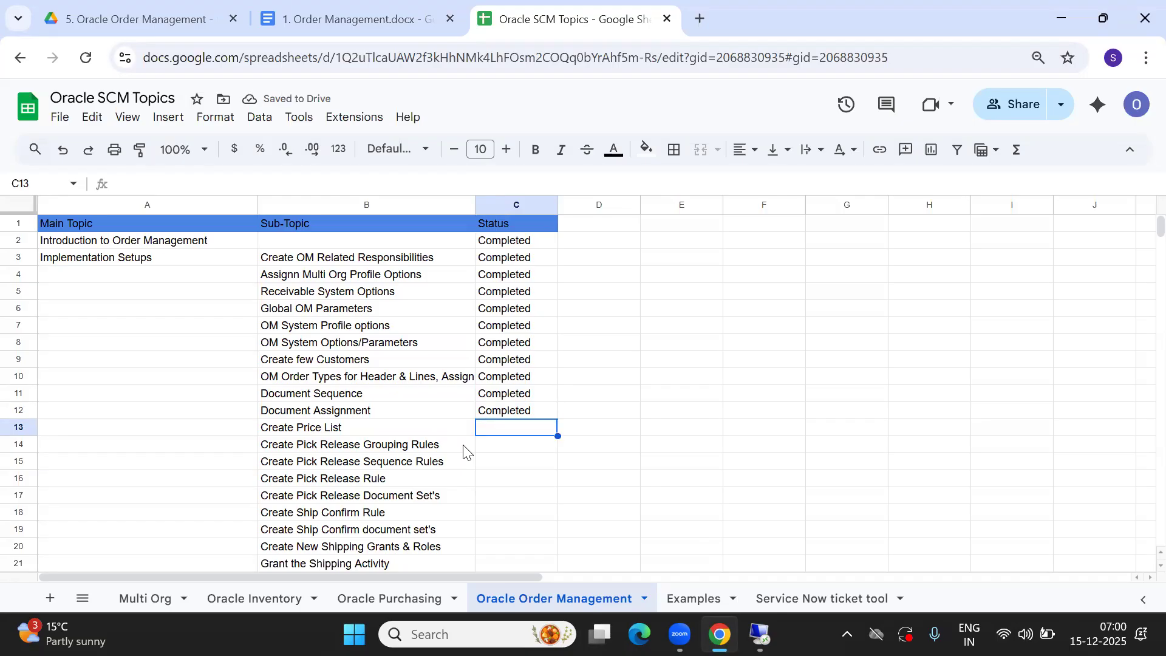
key(Up)
key(Left)
key(Up)
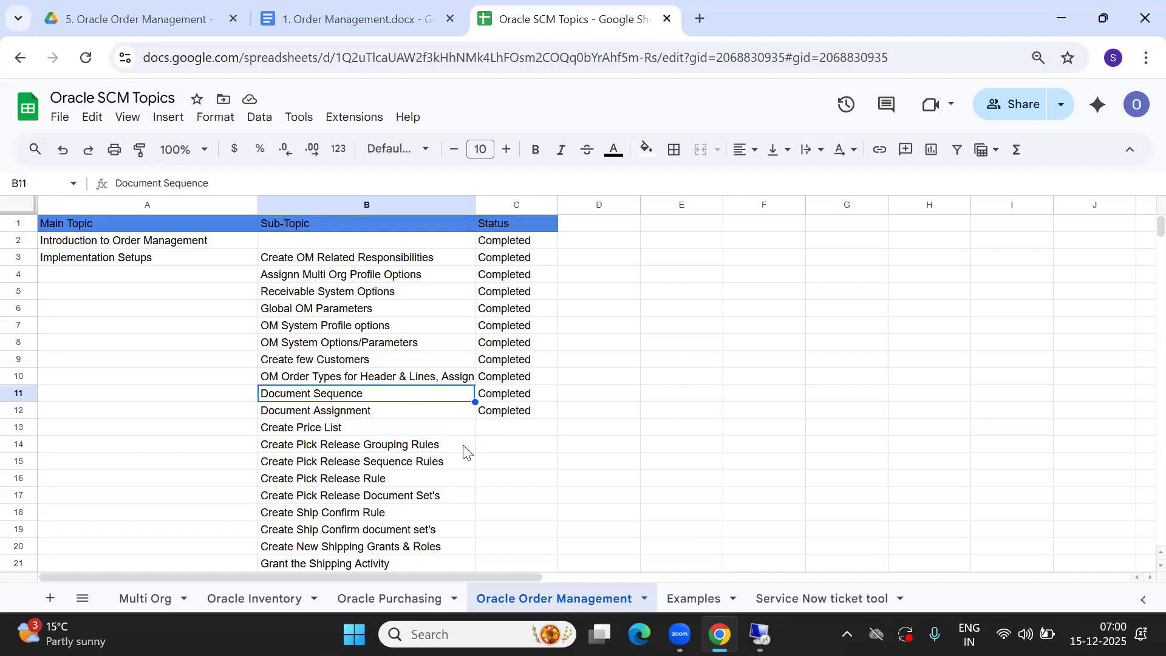
key(shift+Down)
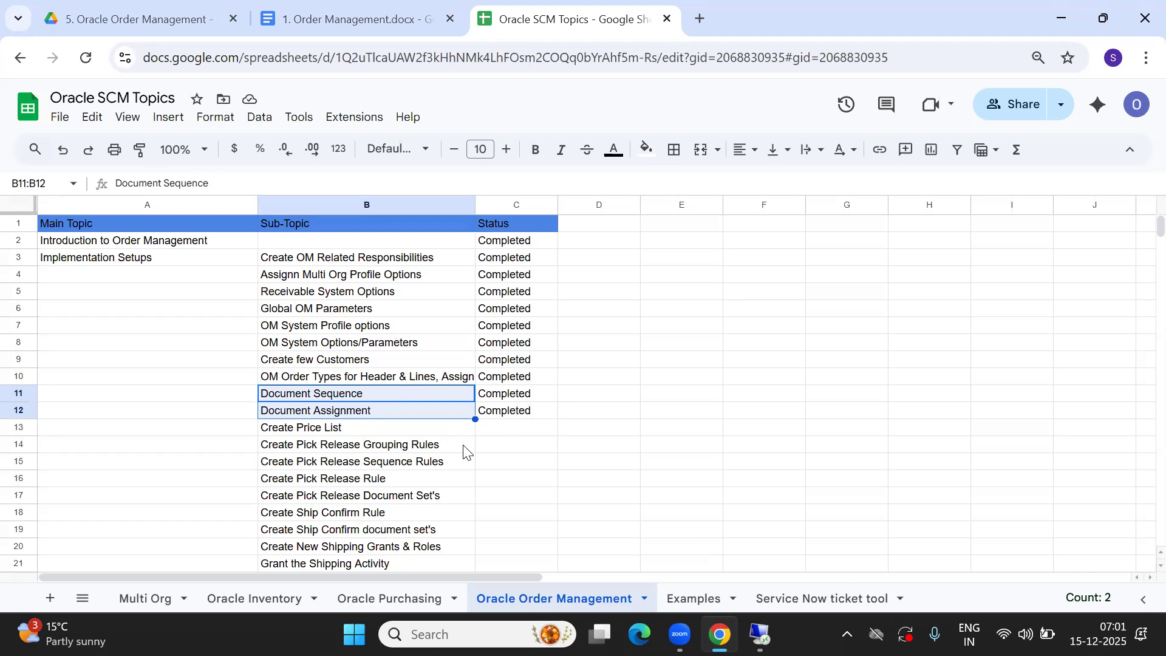
key(Down)
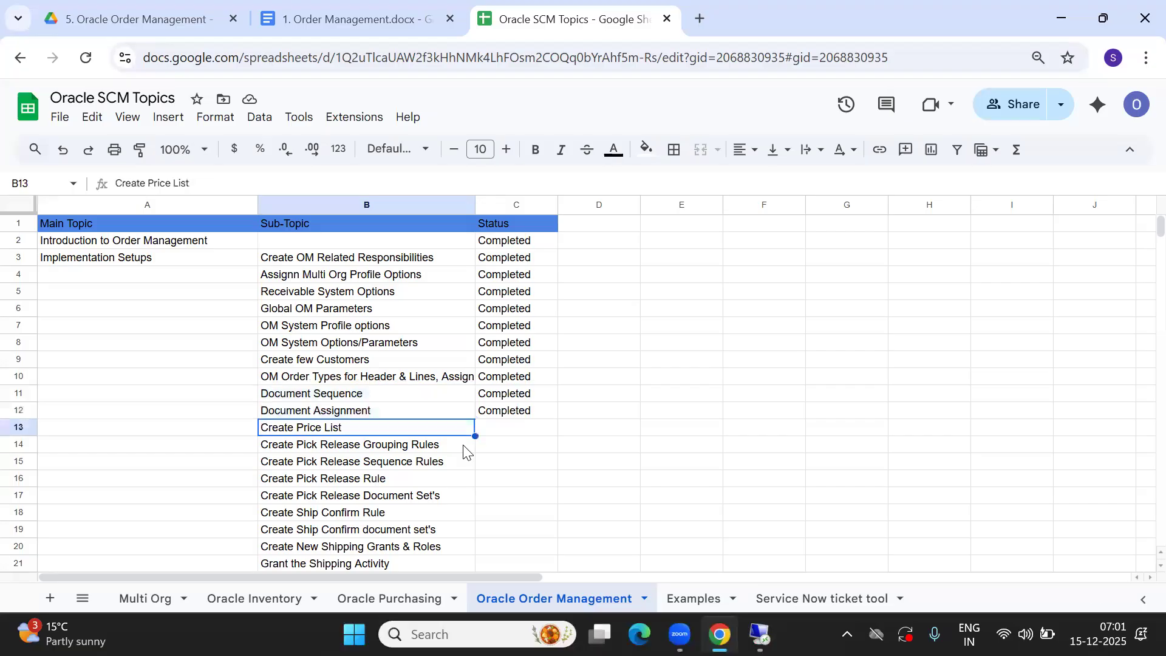
key(Right)
key(Left)
key(Right)
key(Left)
key(Right)
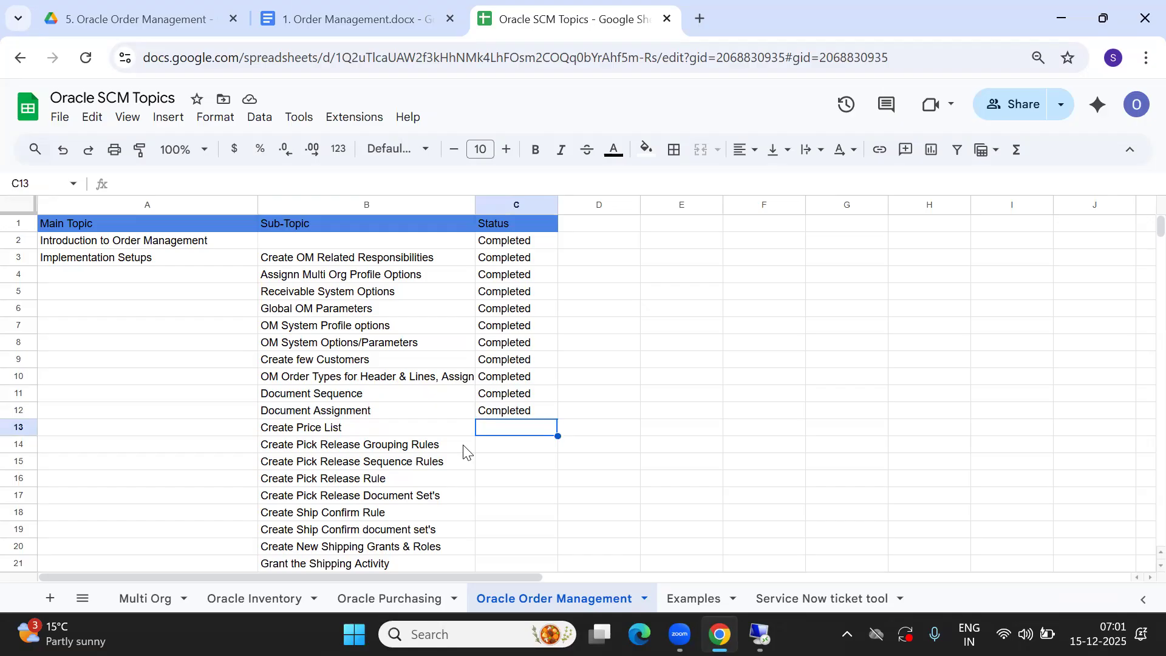
Return to the remote Oracle session and close the Sequence Assignments form
mouse_move(720, 635)
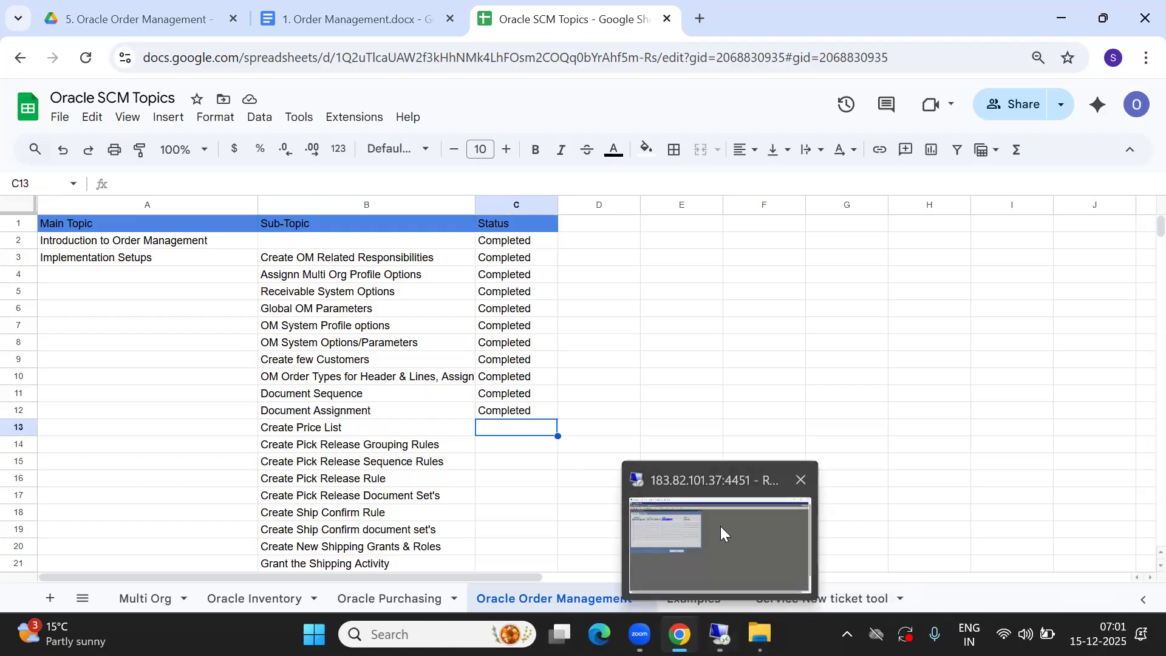
click(720, 525)
key(alt+f)
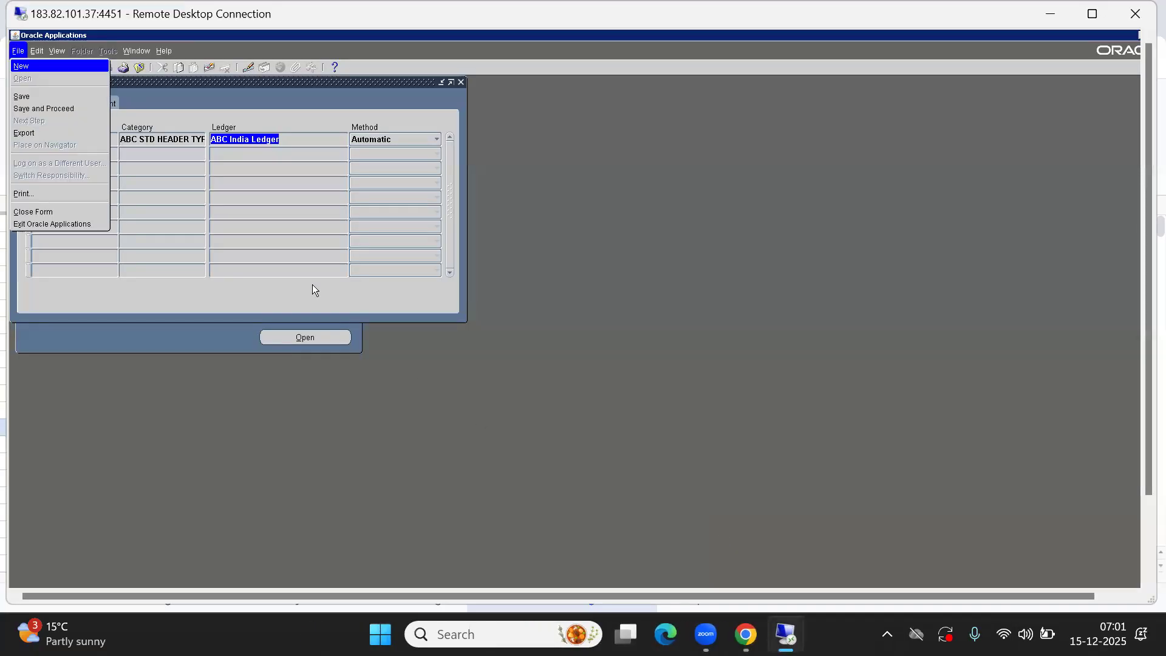
key(c)
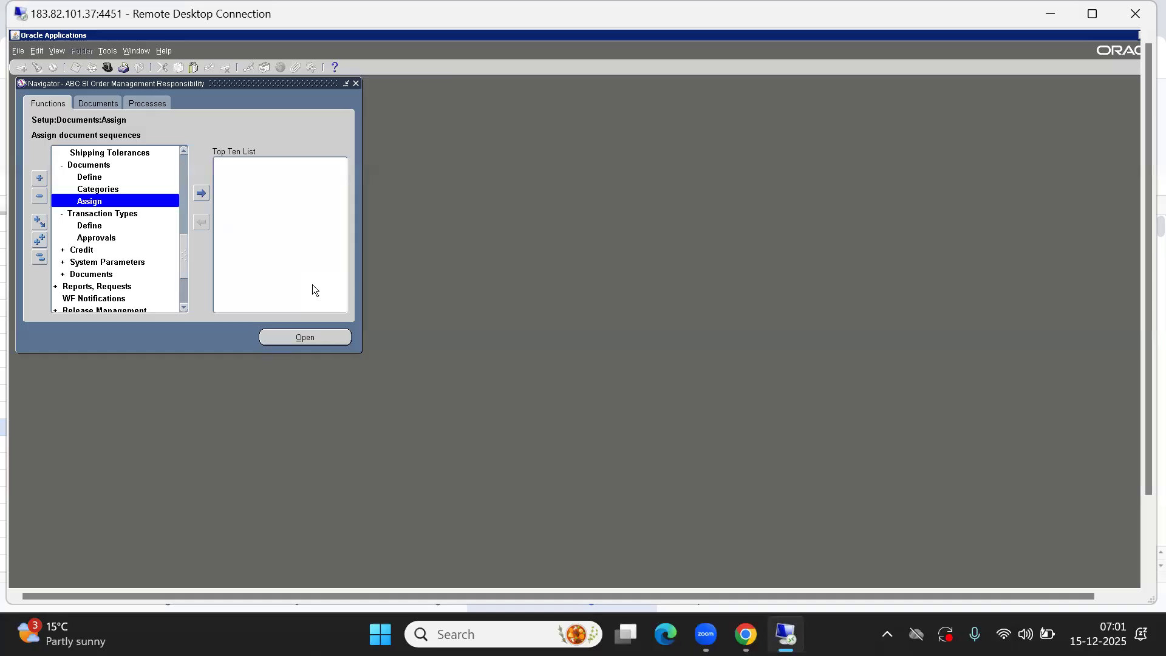
Collapse the navigator tree and switch responsibility to ABC SI Inventory Responsibility
click(39, 258)
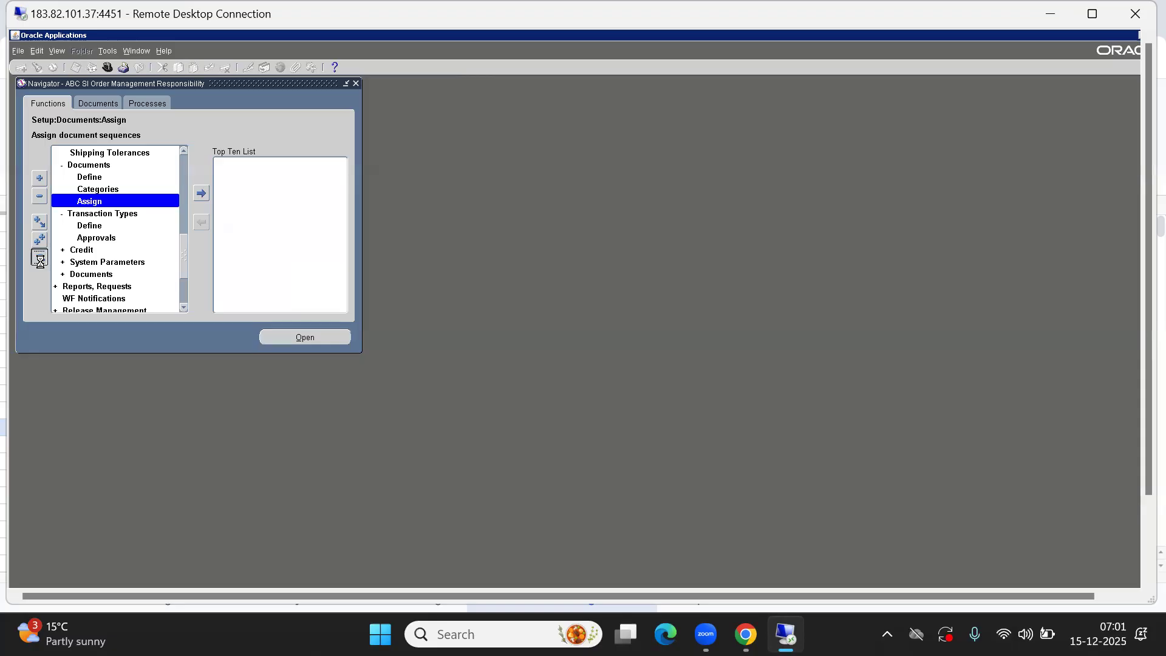
click(107, 67)
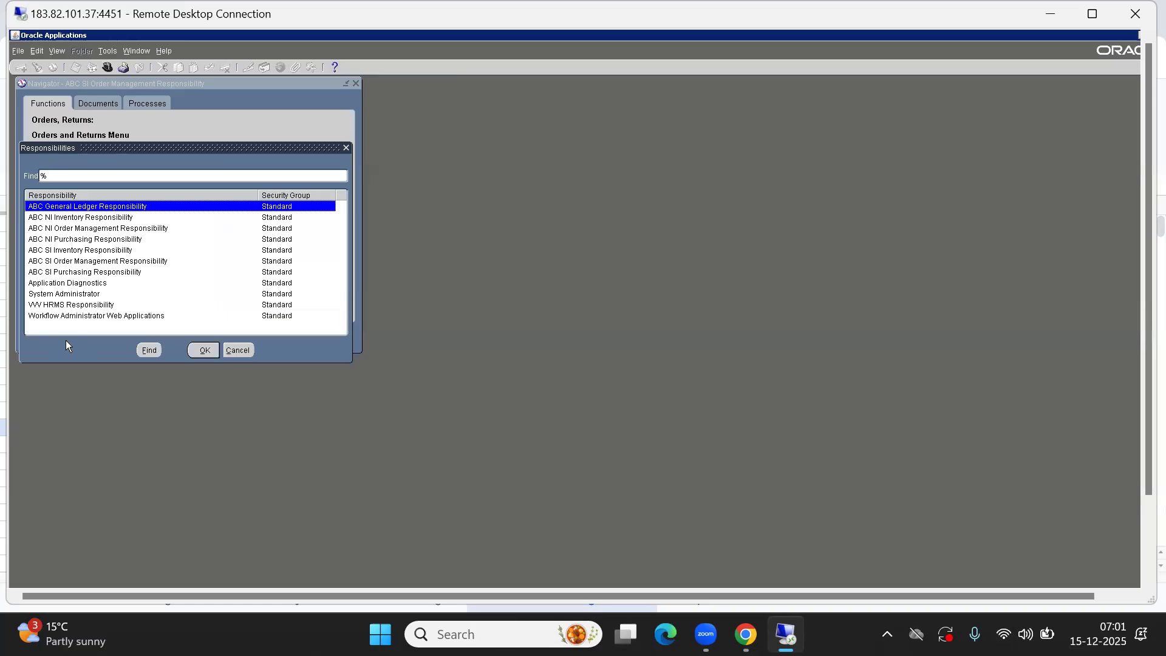
click(60, 251)
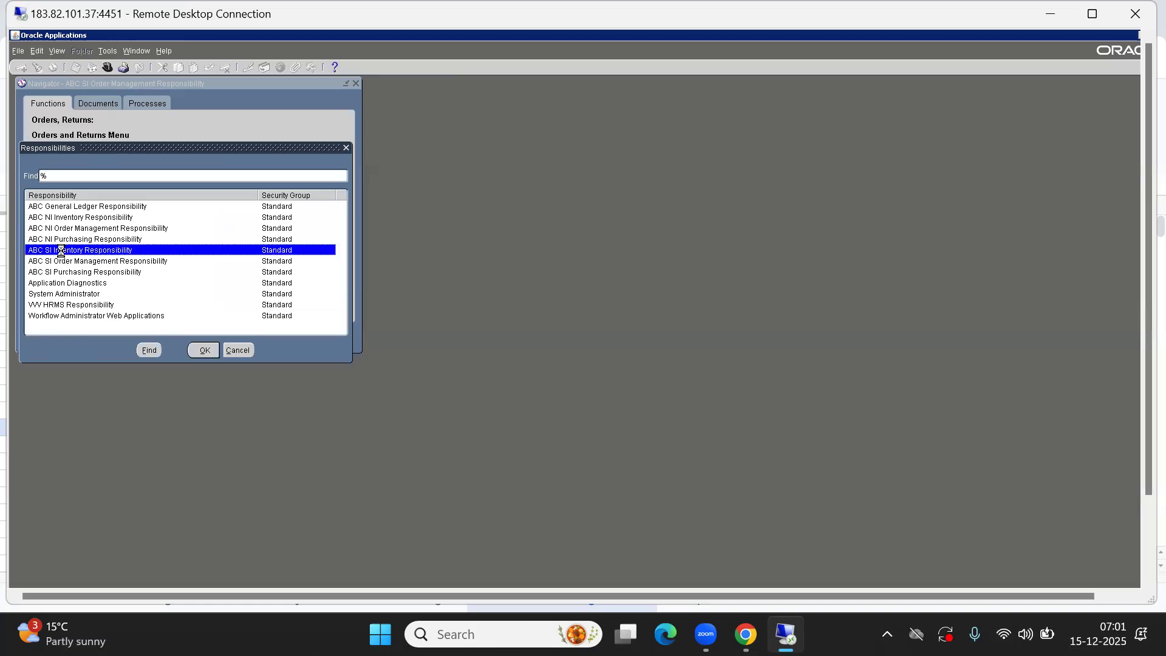
double_click(61, 250)
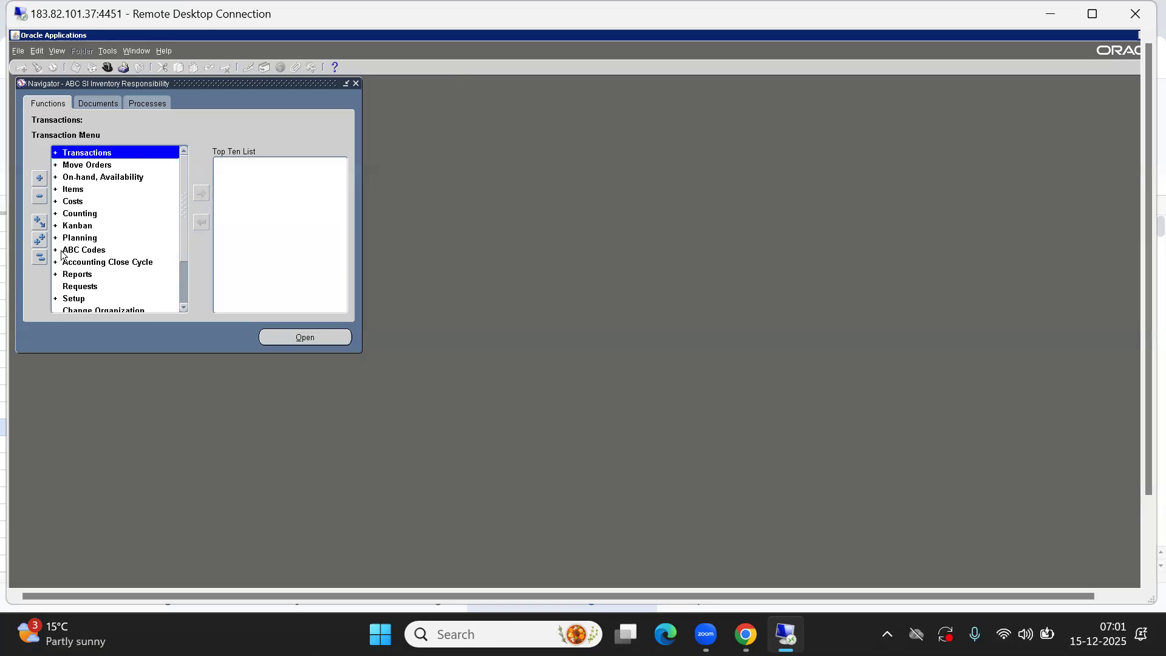
Open the Master Items form for the ABC Item Master Organization (ABI)
key(i)
key(Return)
key(Return)
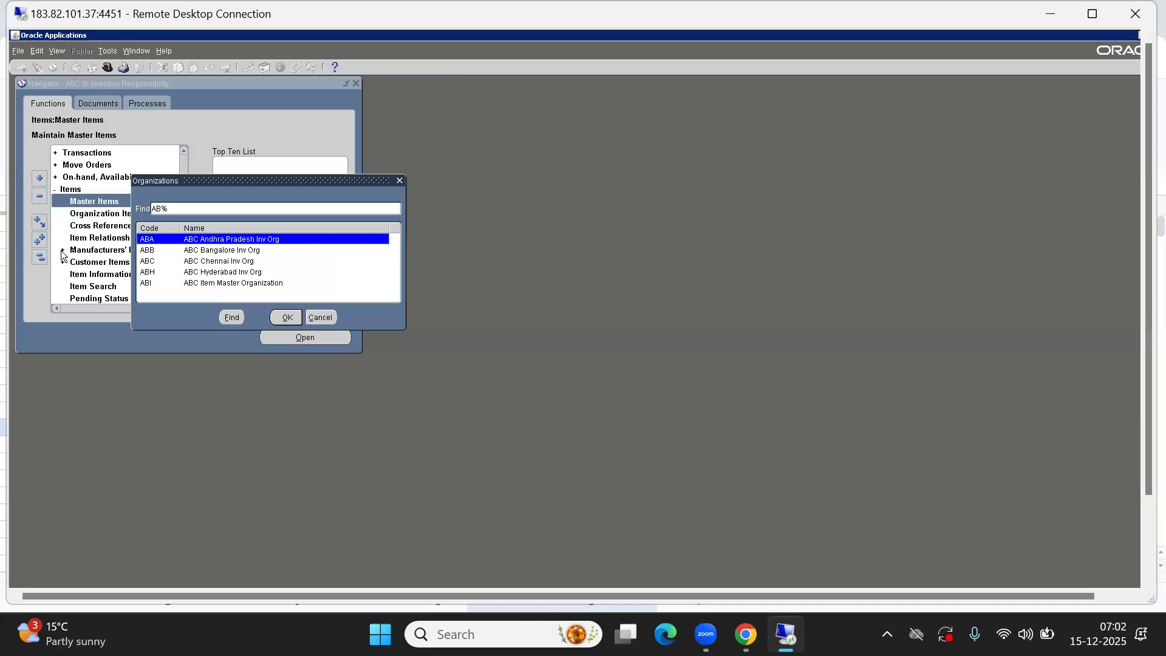
key(Down)
key(Return)
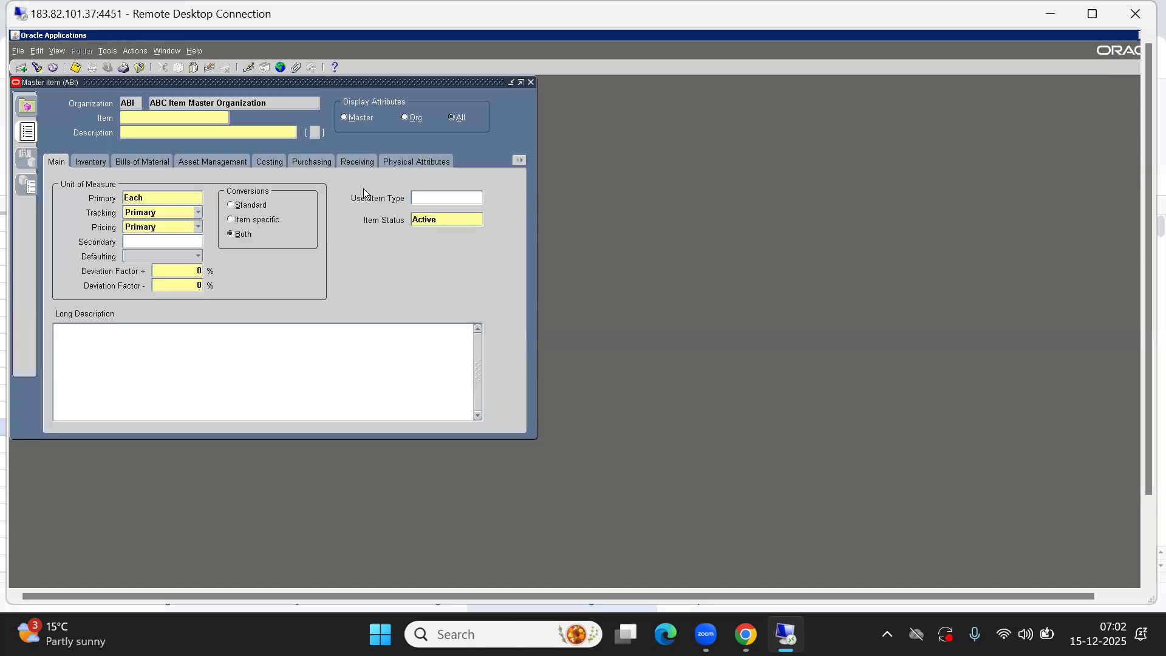
Enter a new item ABCFG0001 with the description Laptop and dismiss the item flexfield dialog
text(a)
key(BackSpace)
text(ABCFG0001LAP)
key(BackSpace)
key(BackSpace)
text(aptop)
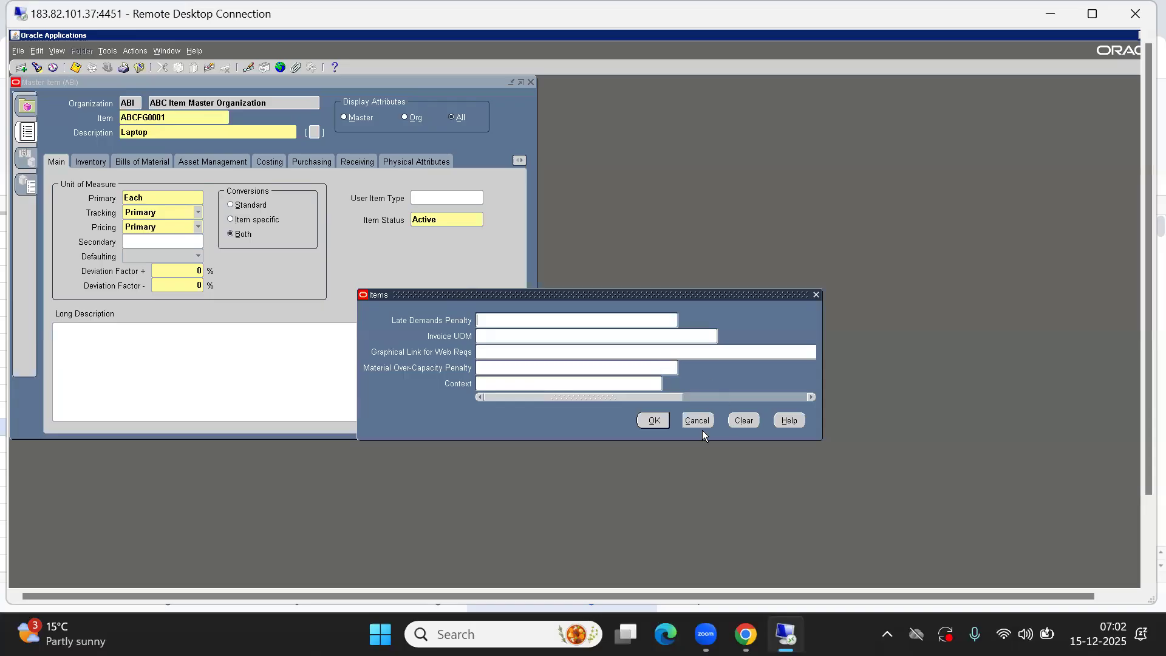
click(654, 420)
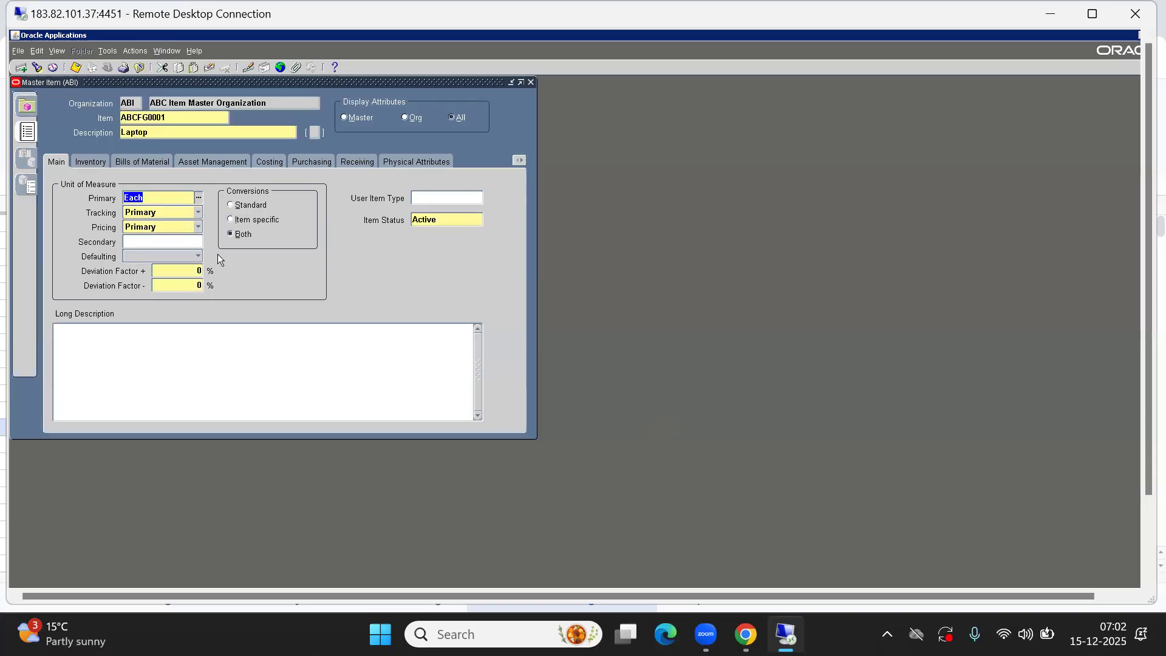
click(178, 133)
double_click(178, 132)
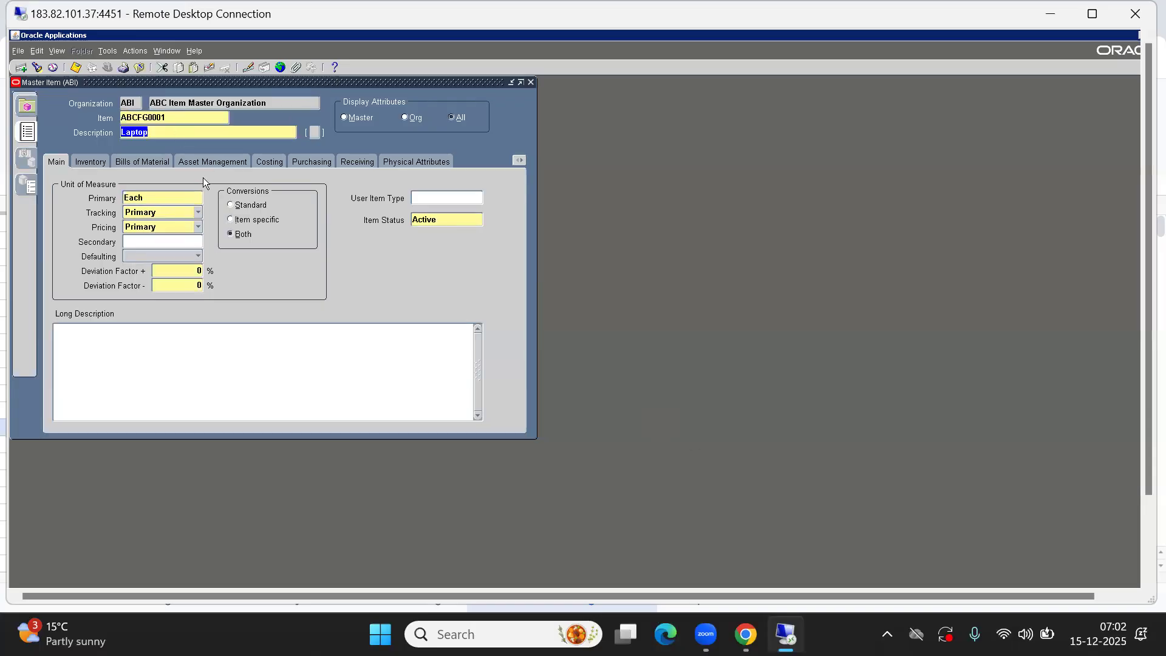
double_click(141, 119)
click(156, 134)
click(110, 52)
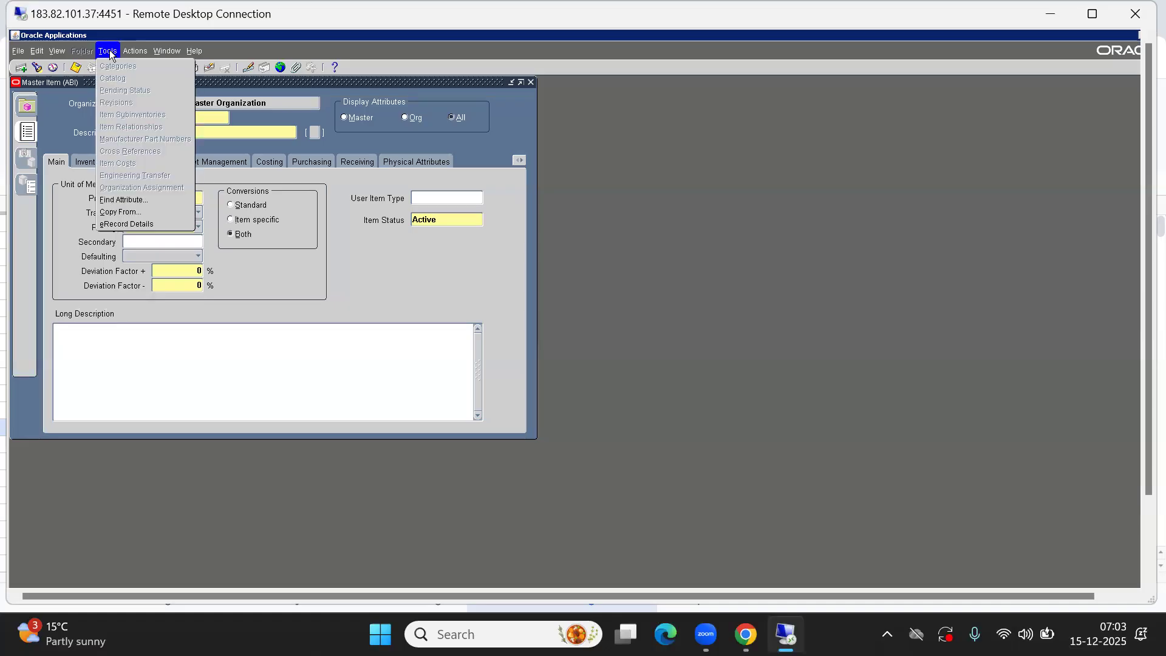
click(305, 278)
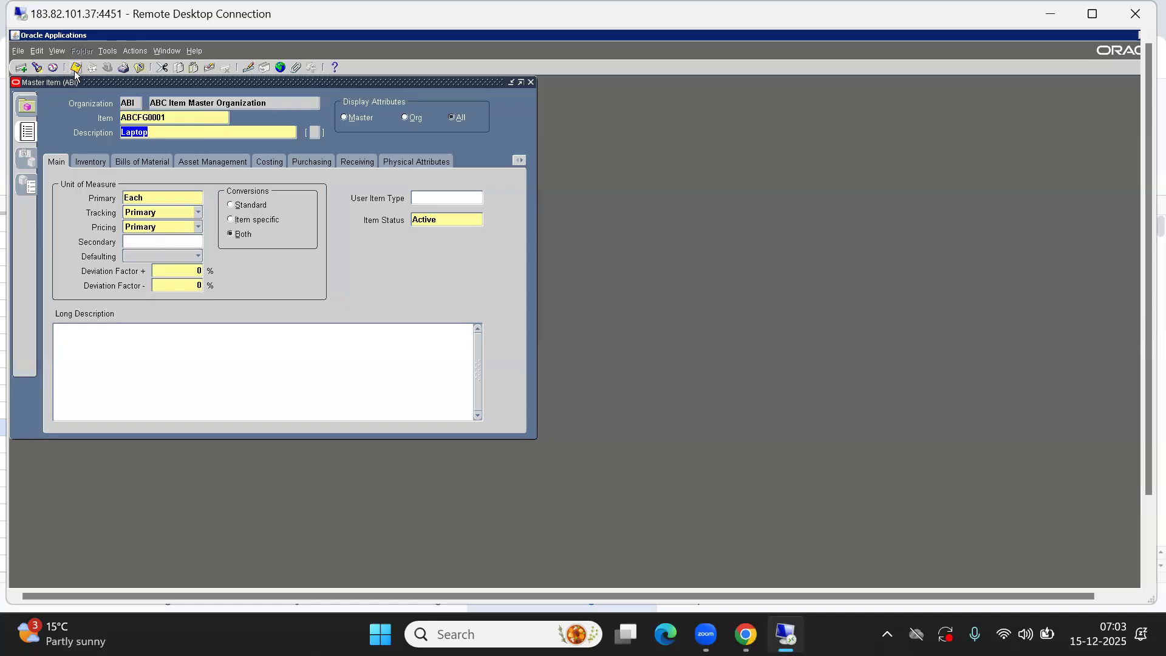
double_click(132, 118)
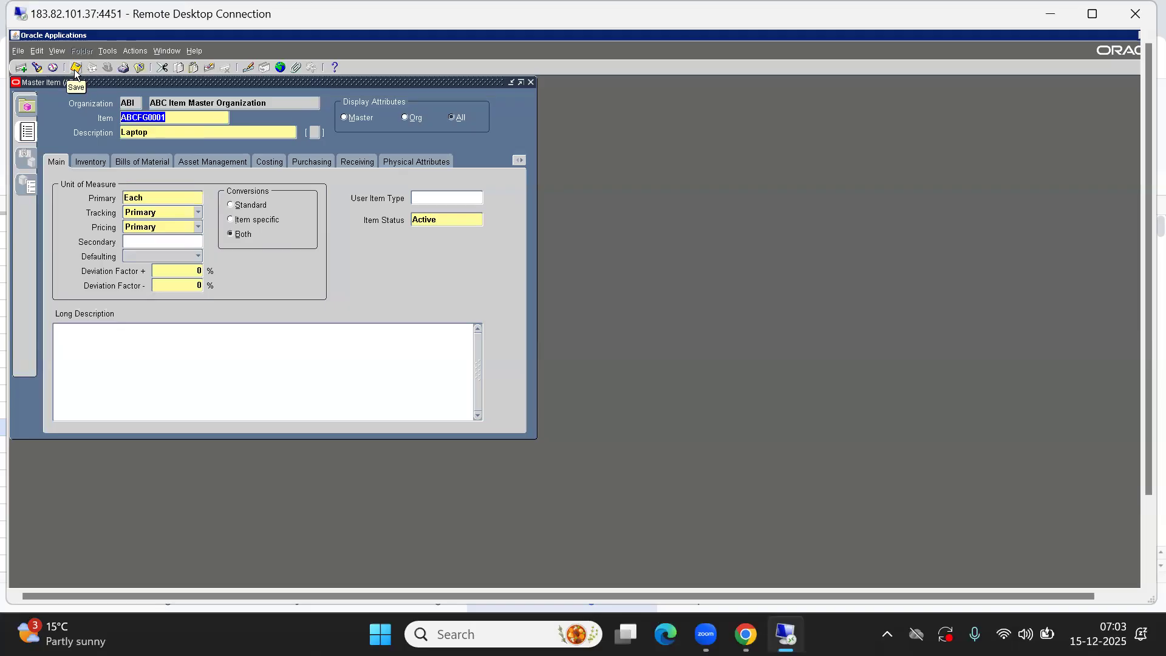
click(107, 51)
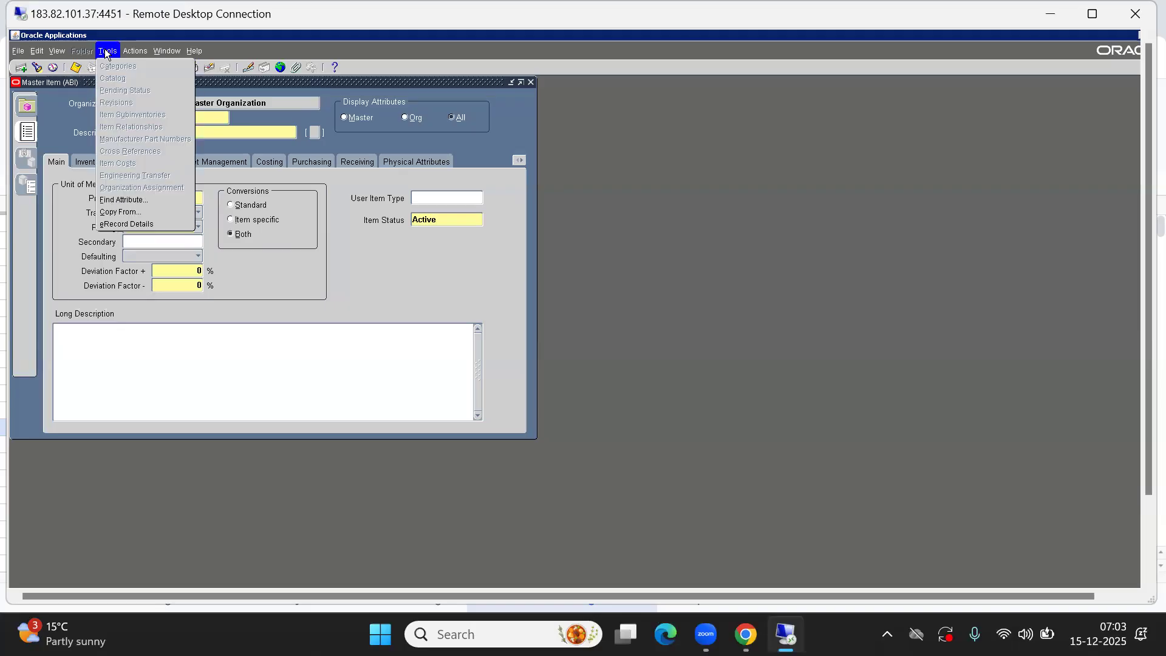
click(71, 106)
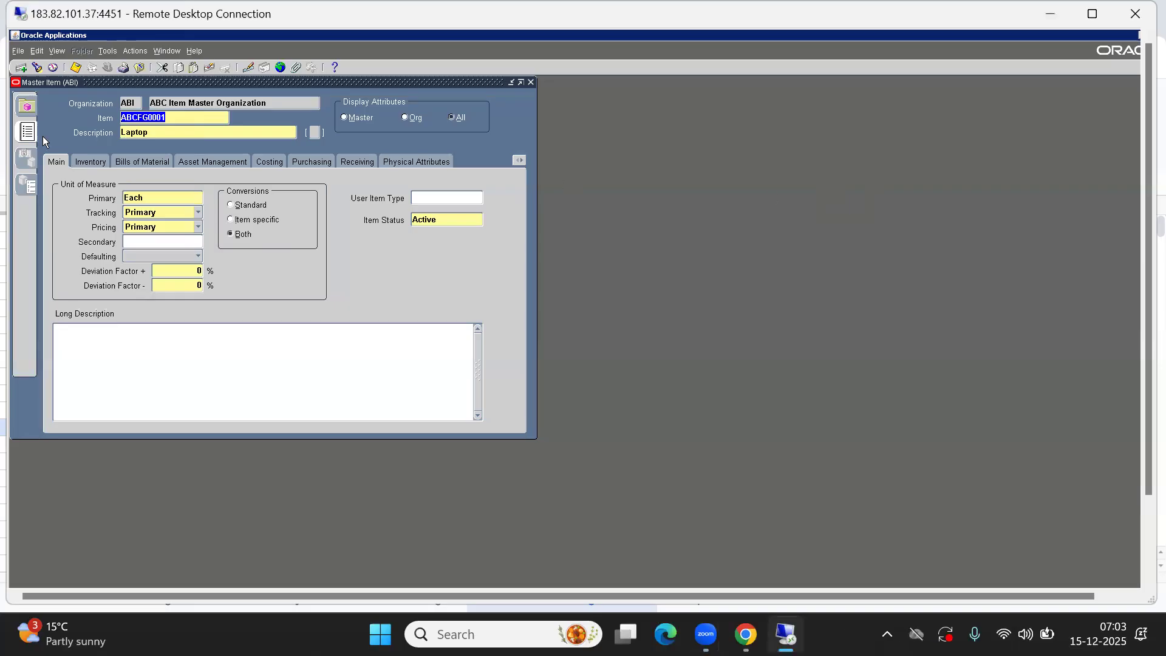
Copy item attributes from the Finished Good template, then open the item's Order Management attributes
click(101, 47)
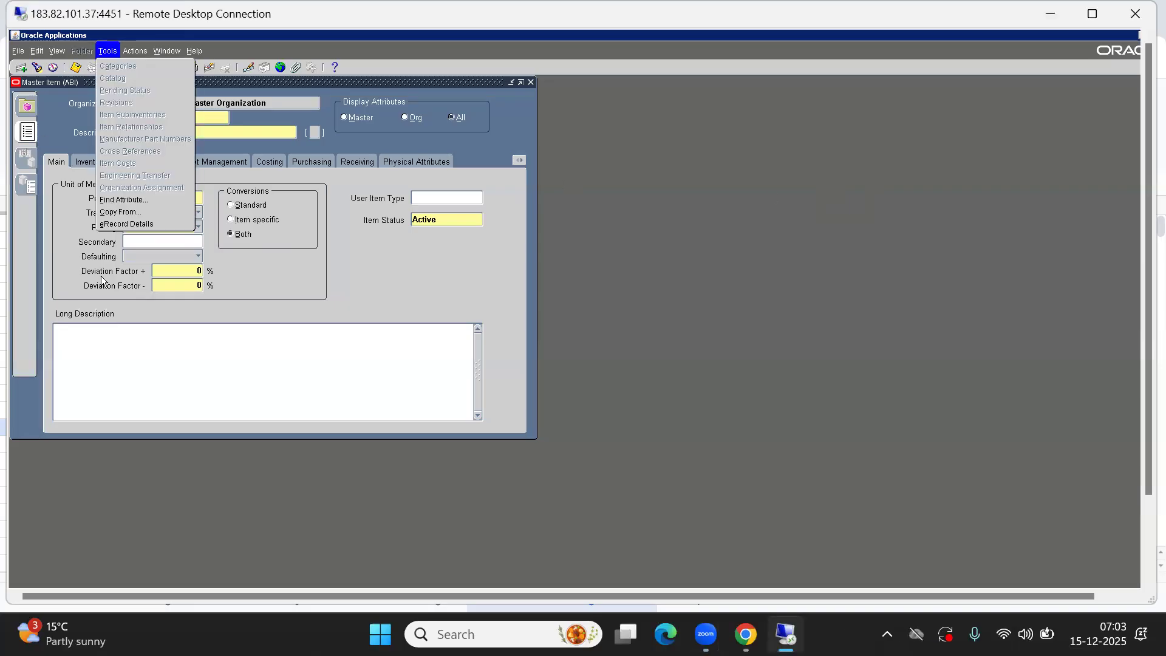
click(119, 212)
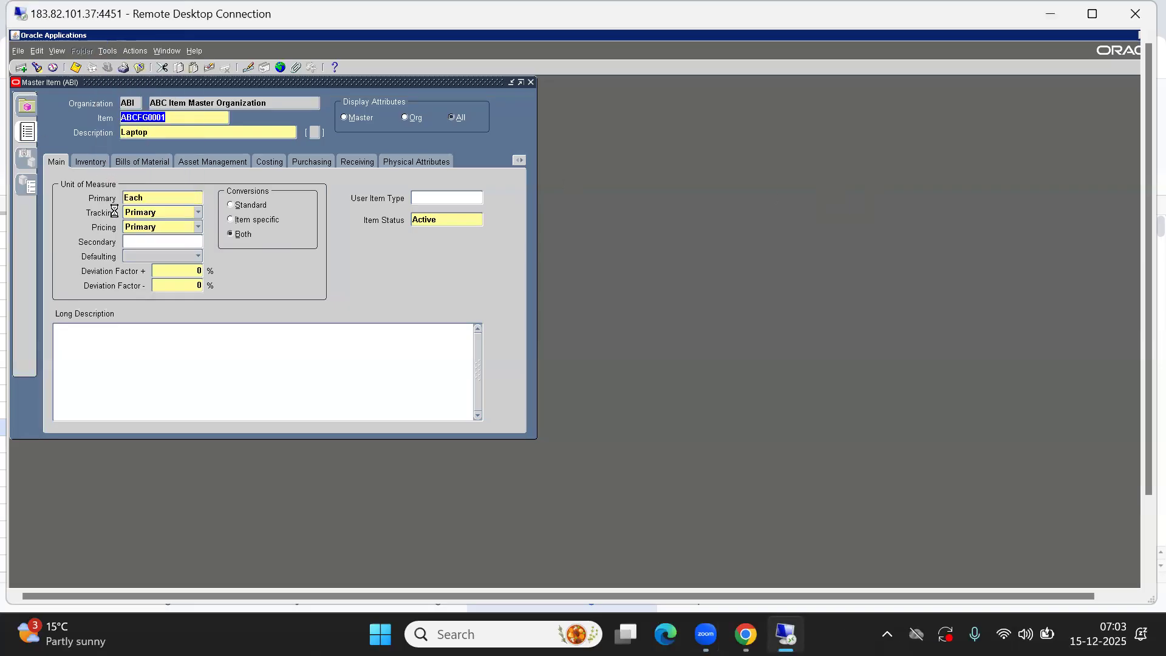
text(f)
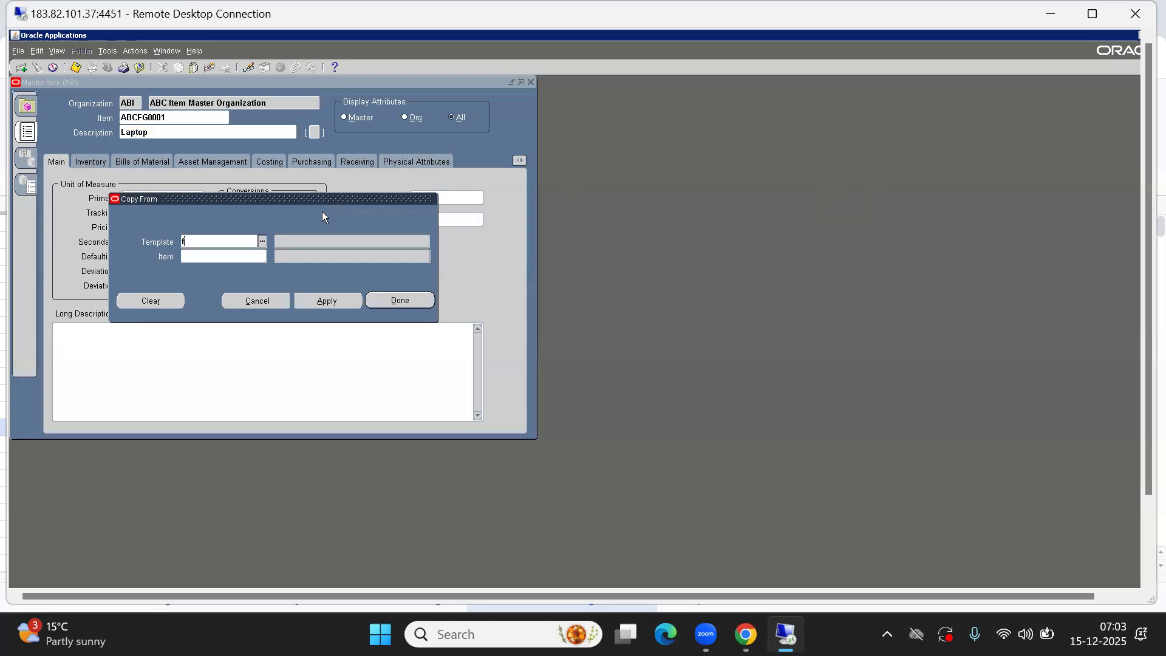
key(Tab)
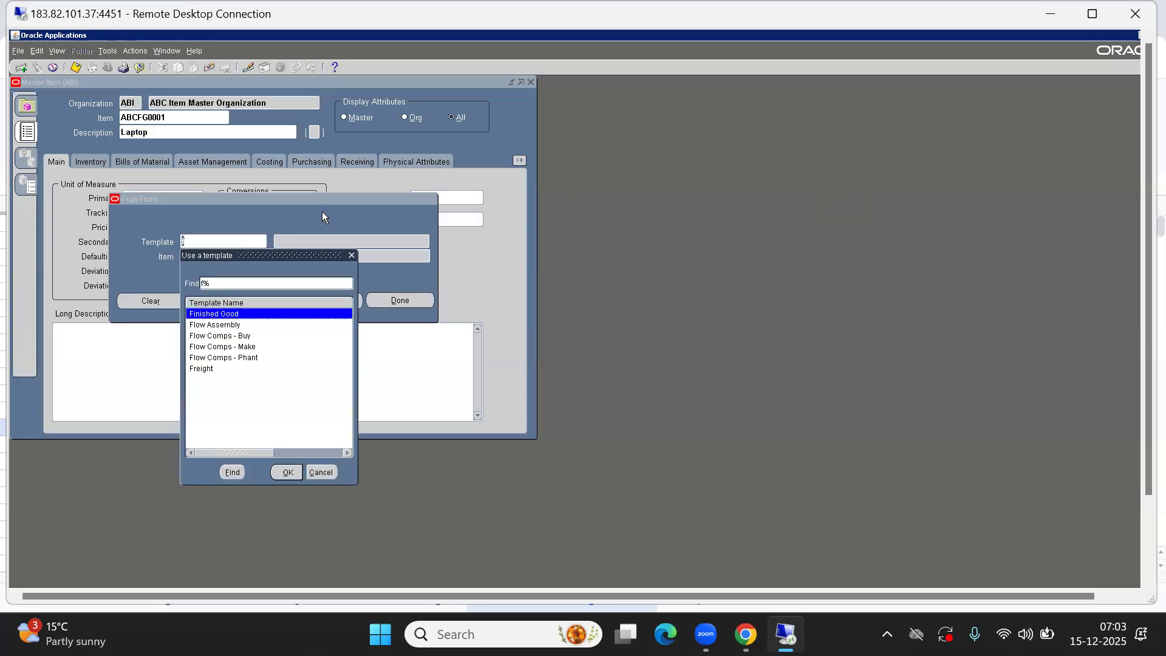
key(Return)
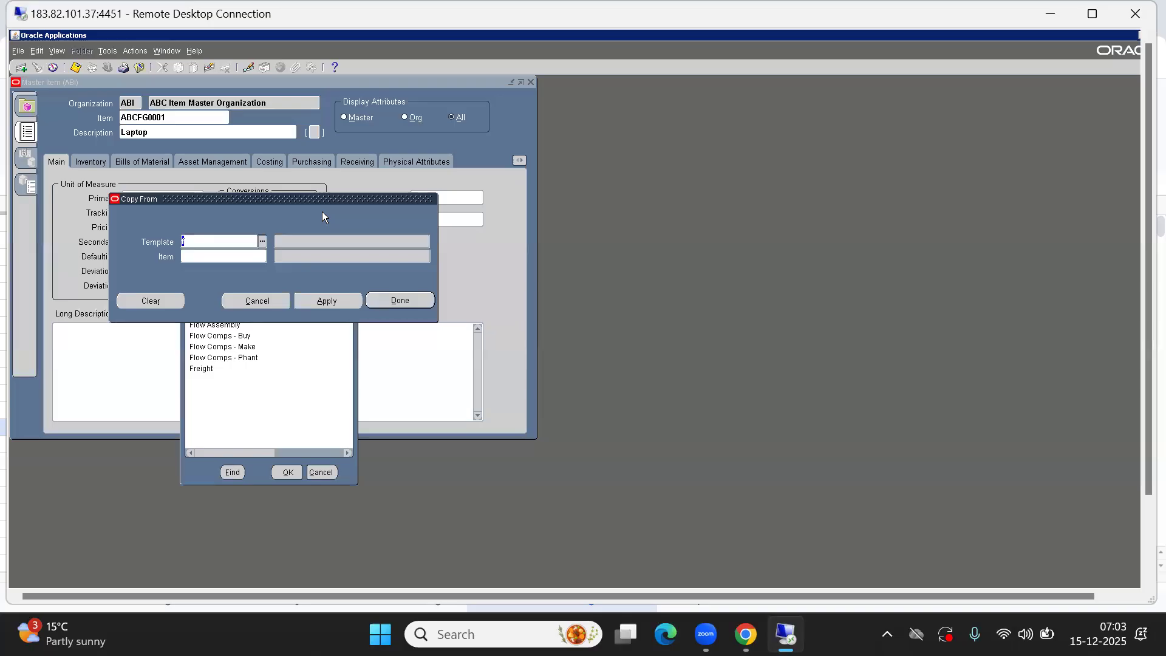
click(330, 301)
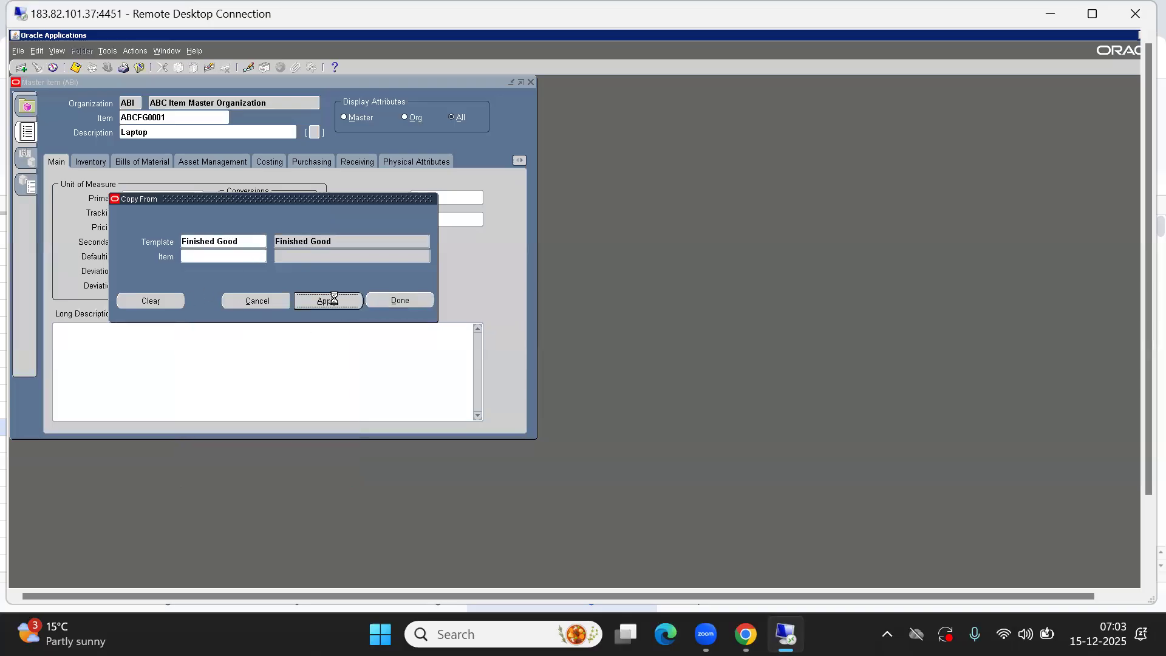
click(420, 300)
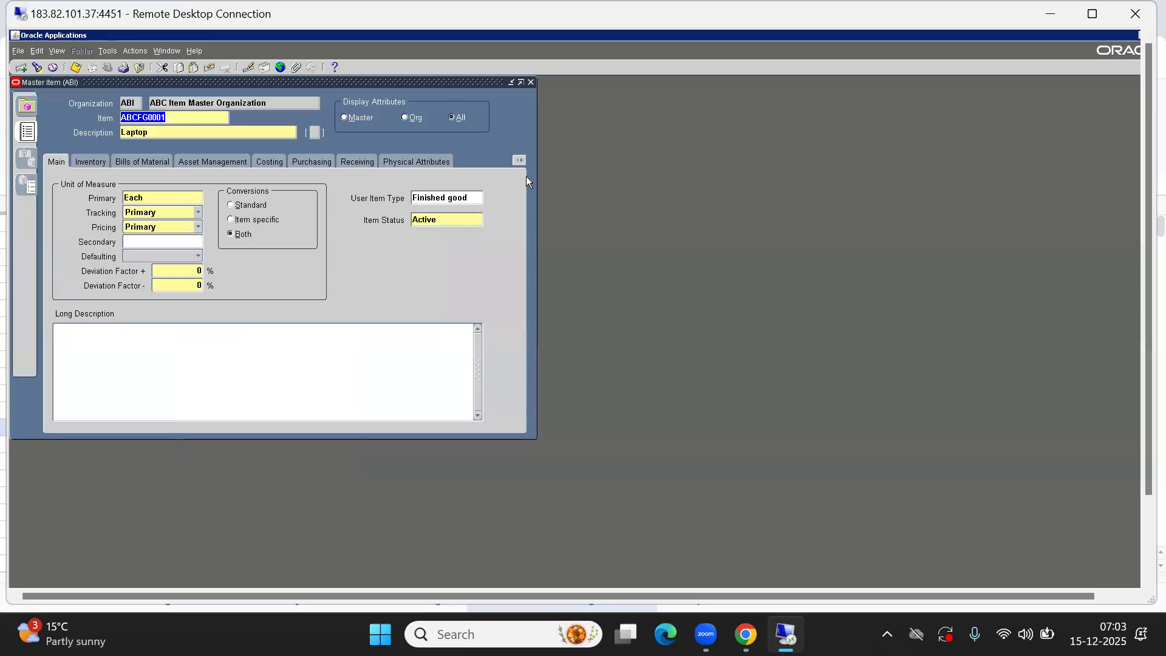
click(520, 162)
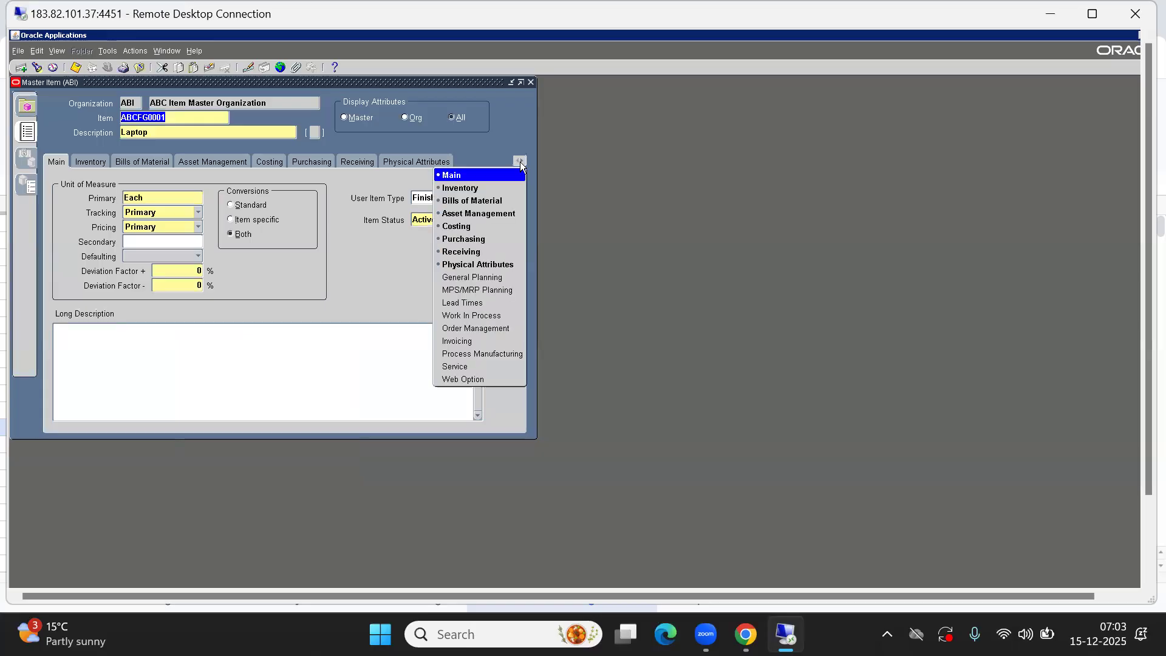
click(466, 328)
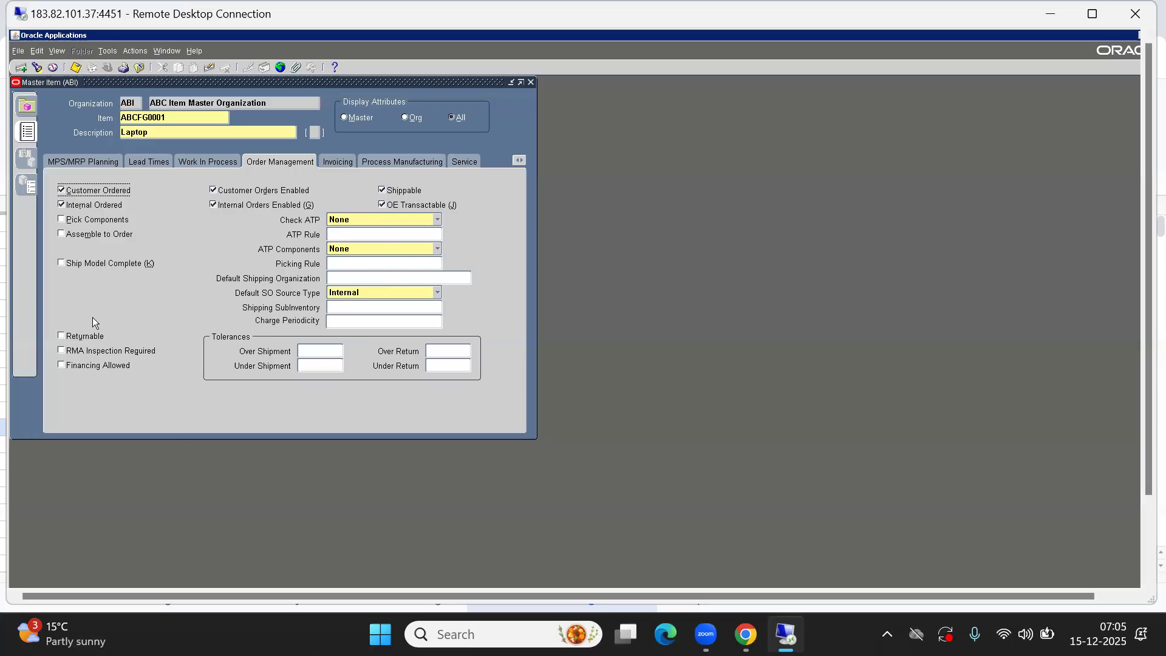
Assign item ABCFG0001 to the ABC Bangalore Inv Org organization and save
click(77, 68)
click(108, 51)
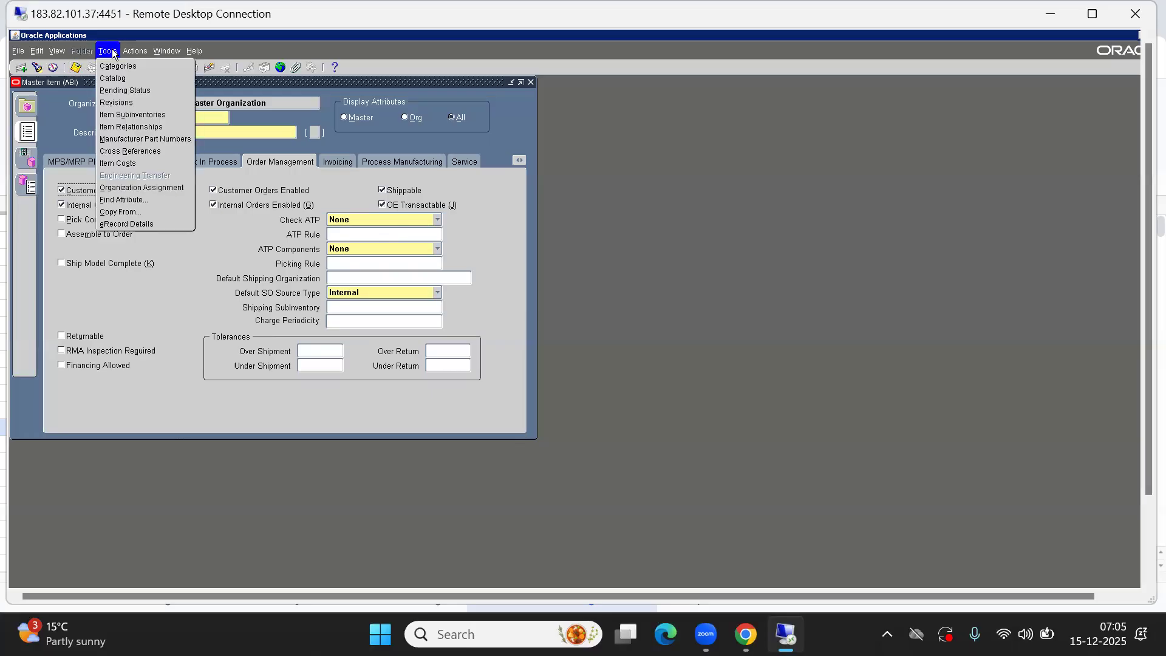
click(136, 187)
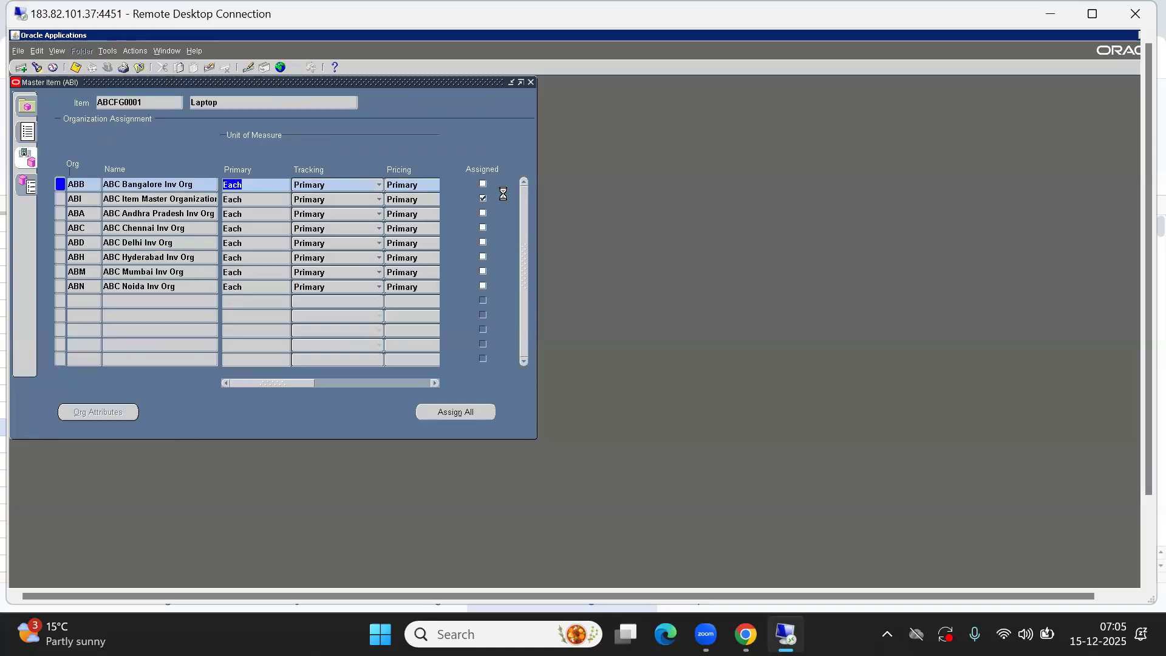
click(483, 185)
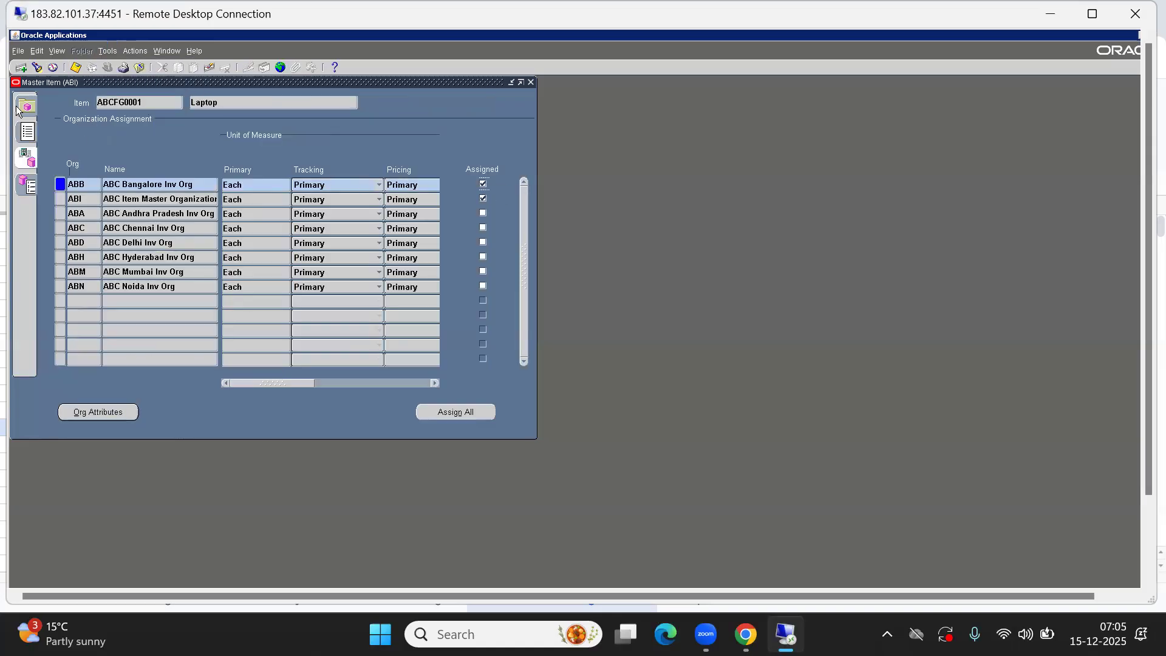
click(76, 69)
Close the item form and switch responsibility to ABC SI Order Management Responsibility
key(F4)
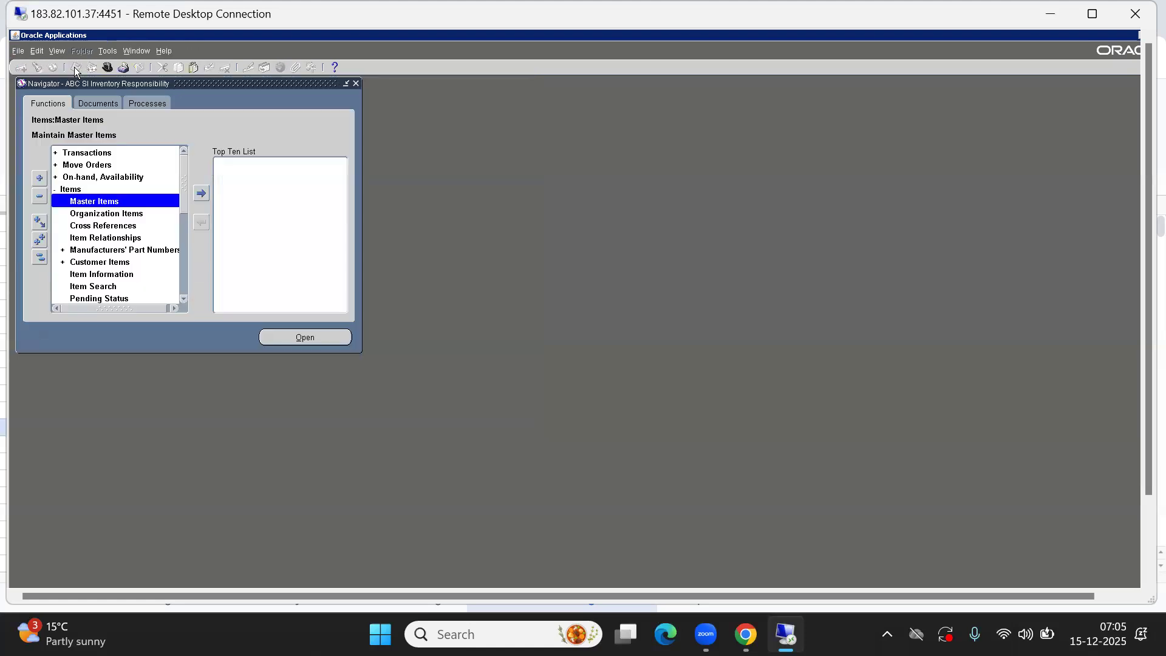
click(39, 258)
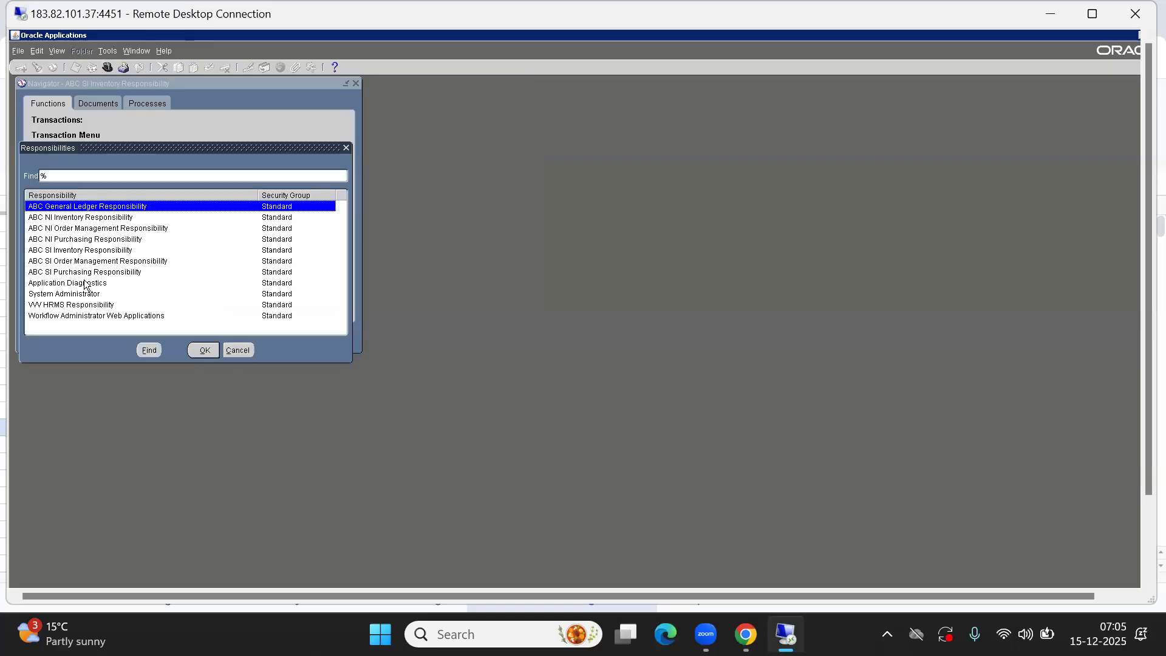
double_click(88, 263)
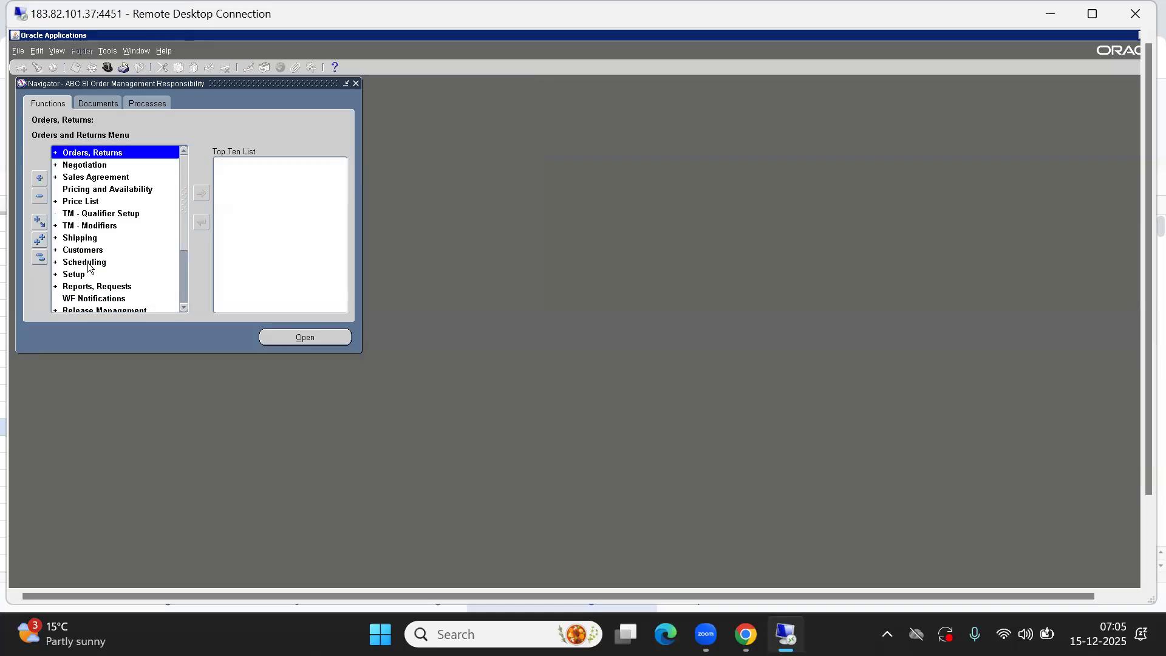
Open the Price List Setup form under Price List
double_click(83, 206)
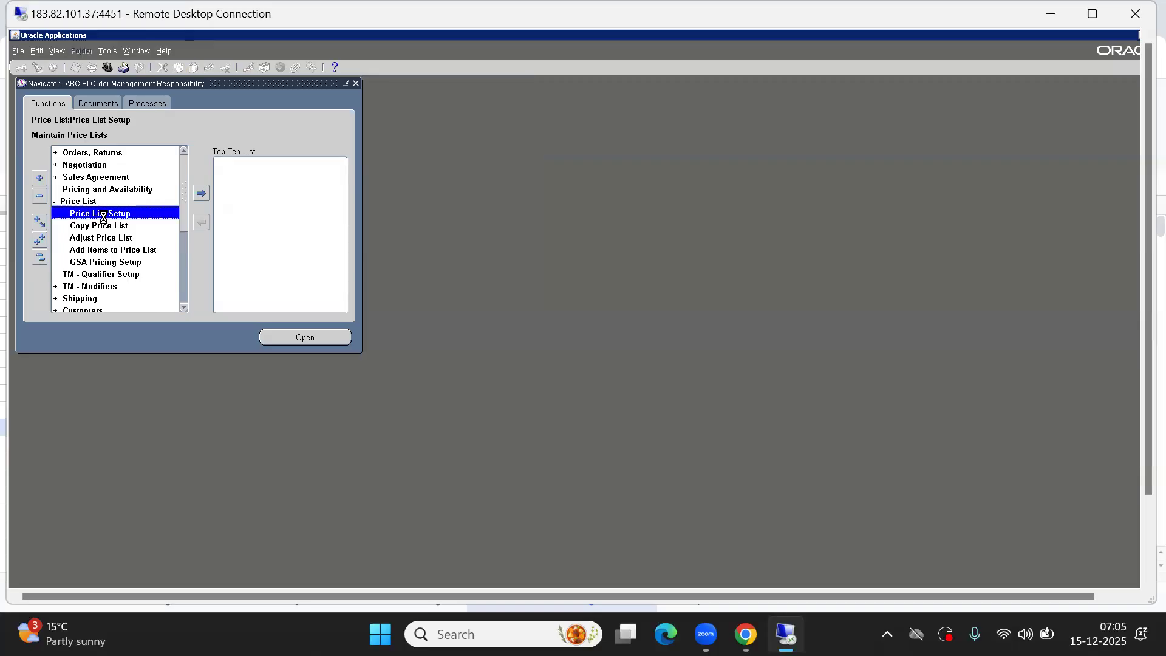
double_click(103, 214)
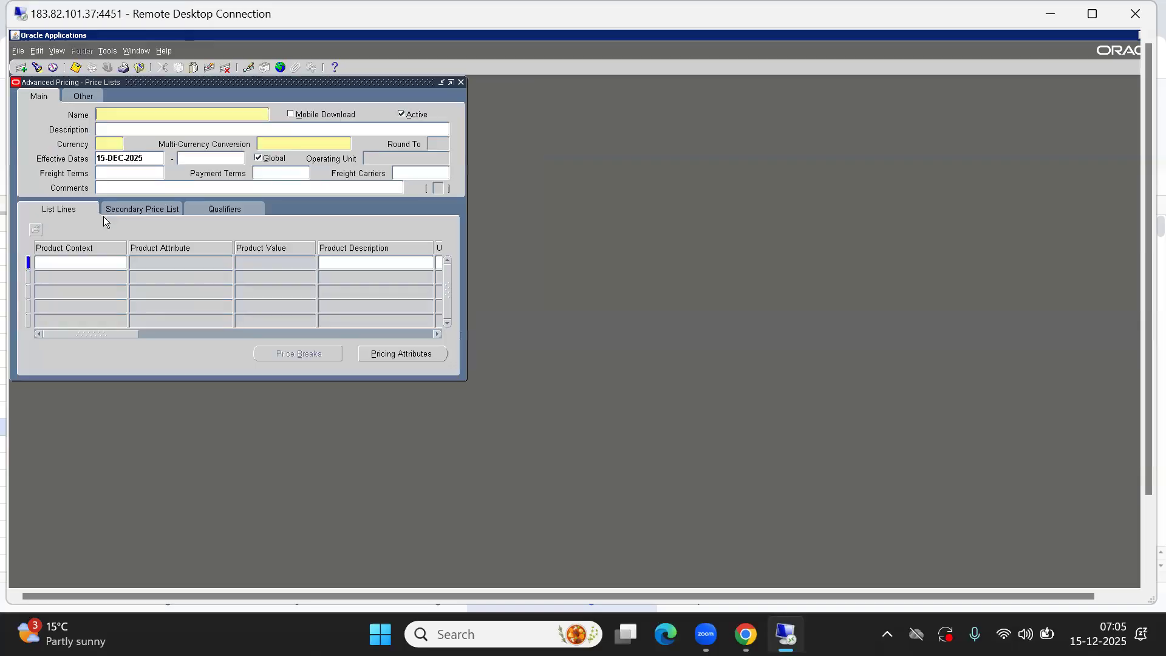
drag(173, 80, 361, 115)
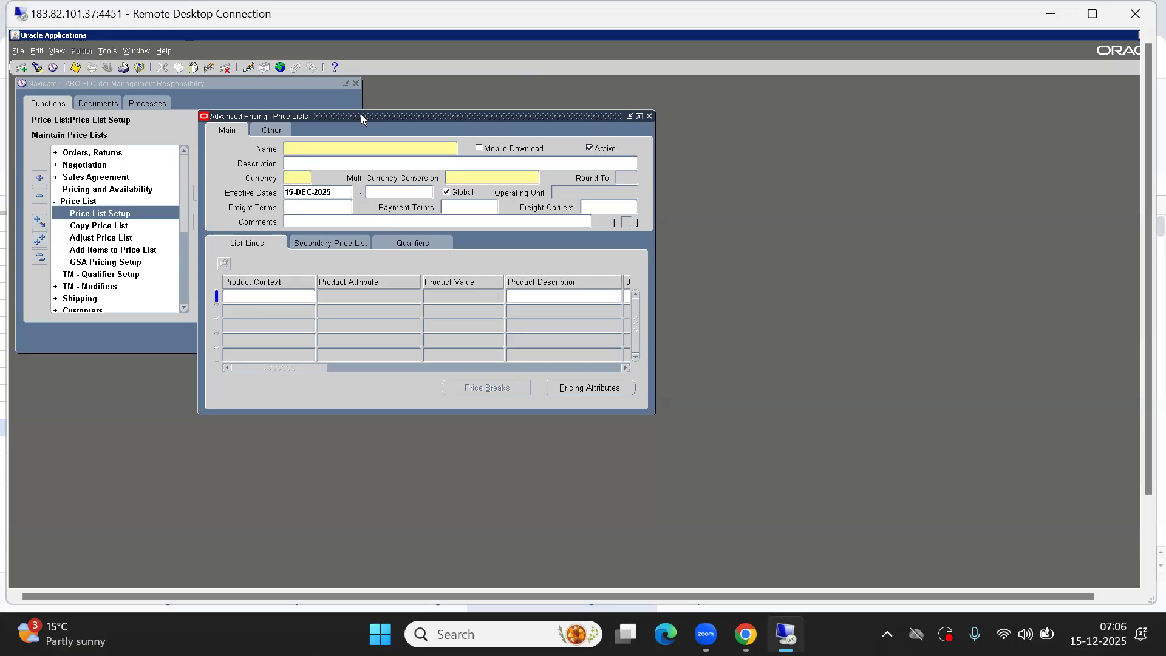
Name the new price list ABC SI Price List and copy the same text into its description
text(ABC SI Price List)
key(Tab)
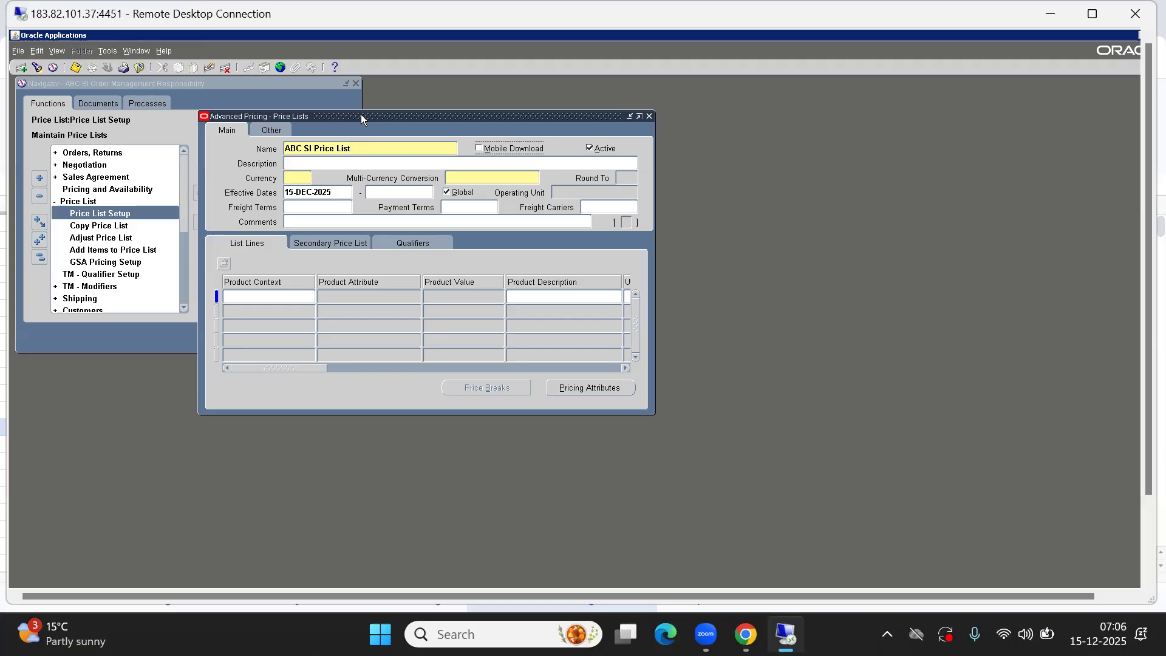
key(shift+Tab)
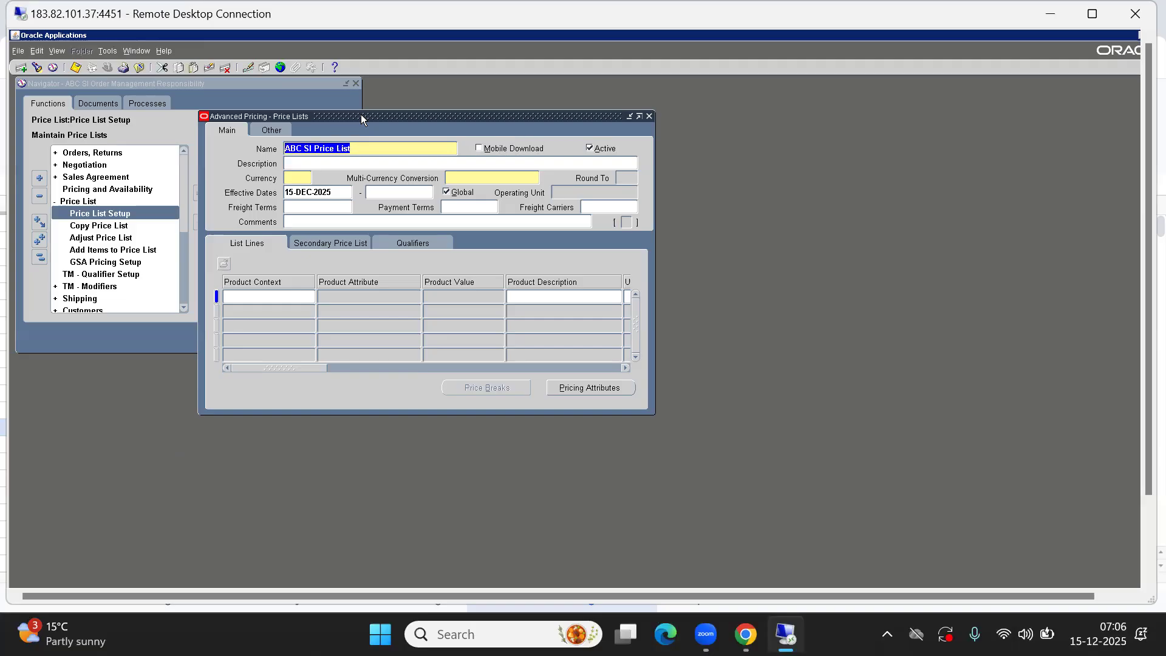
key(ctrl+c)
click(328, 160)
key(ctrl+v)
Set the price list currency to INR
click(294, 175)
text(INR)
key(Tab)
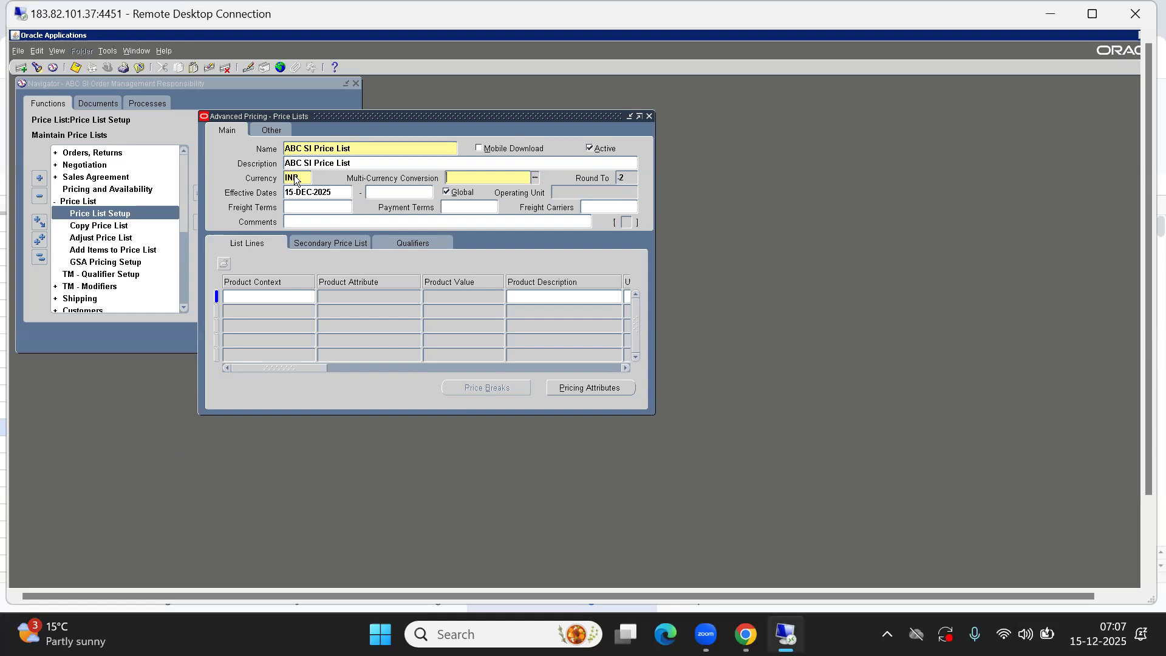
key(Tab)
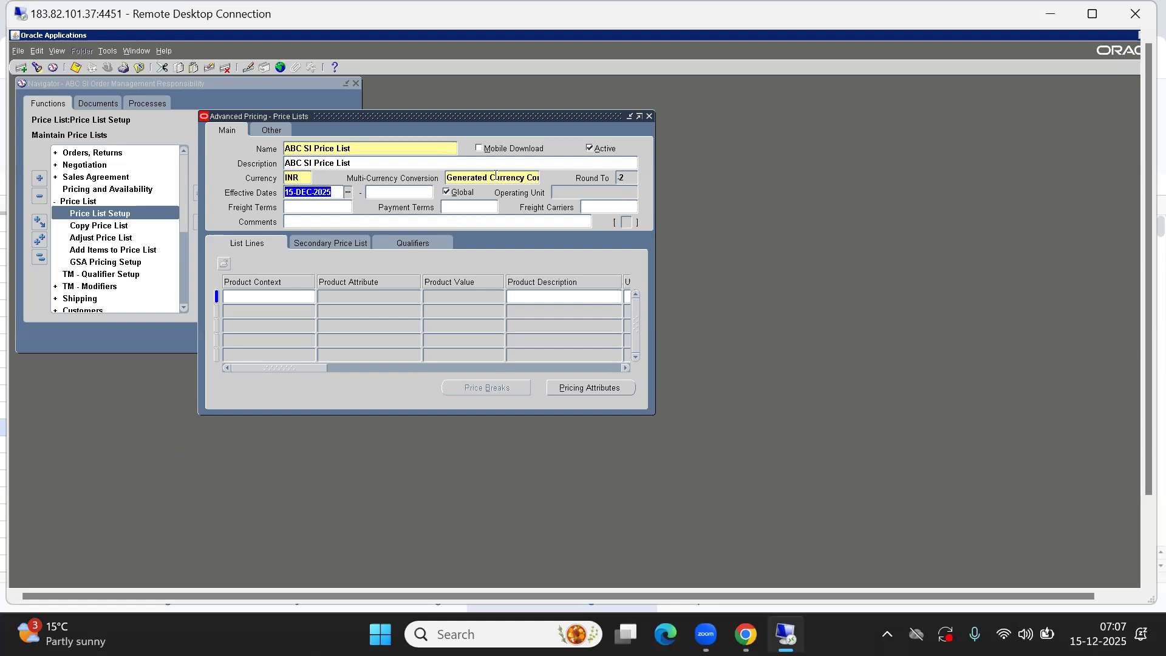
click(518, 176)
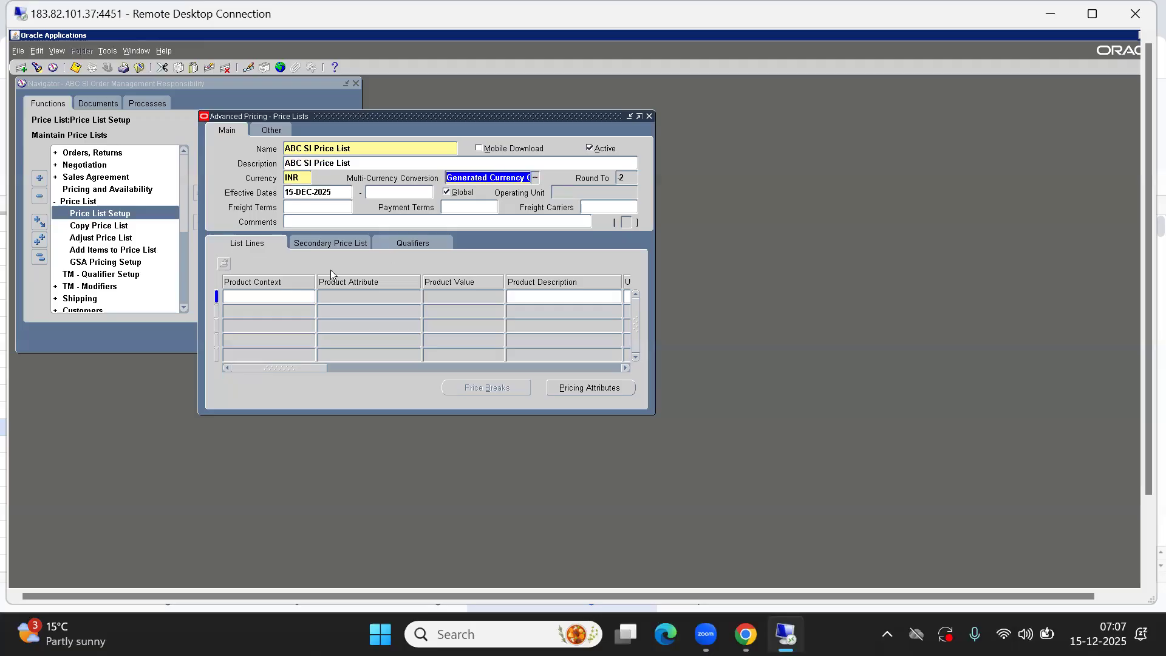
Add a list line with product context Item and product attribute Item Number
click(266, 300)
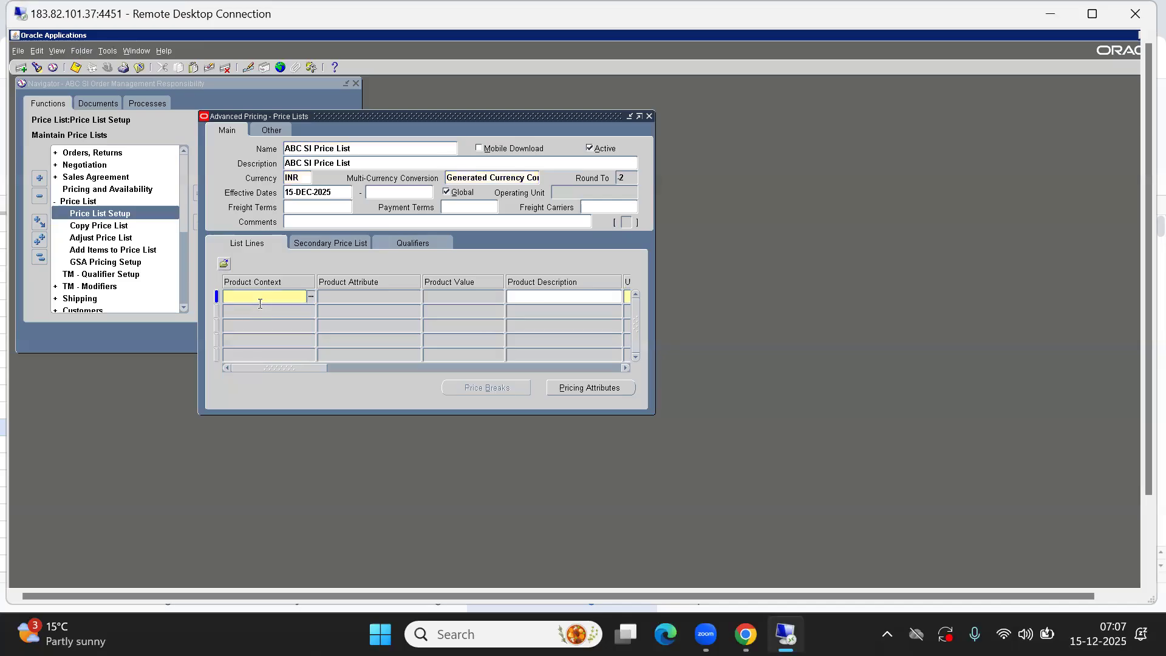
text(Item)
key(Tab)
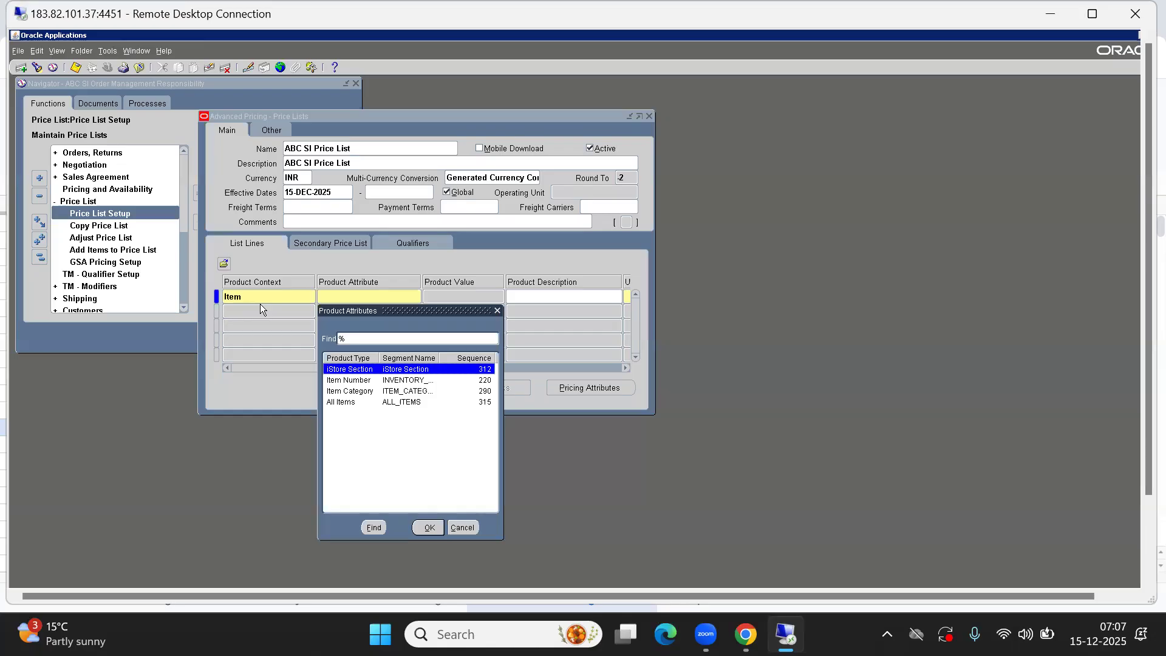
key(Down)
key(Down)
key(Down)
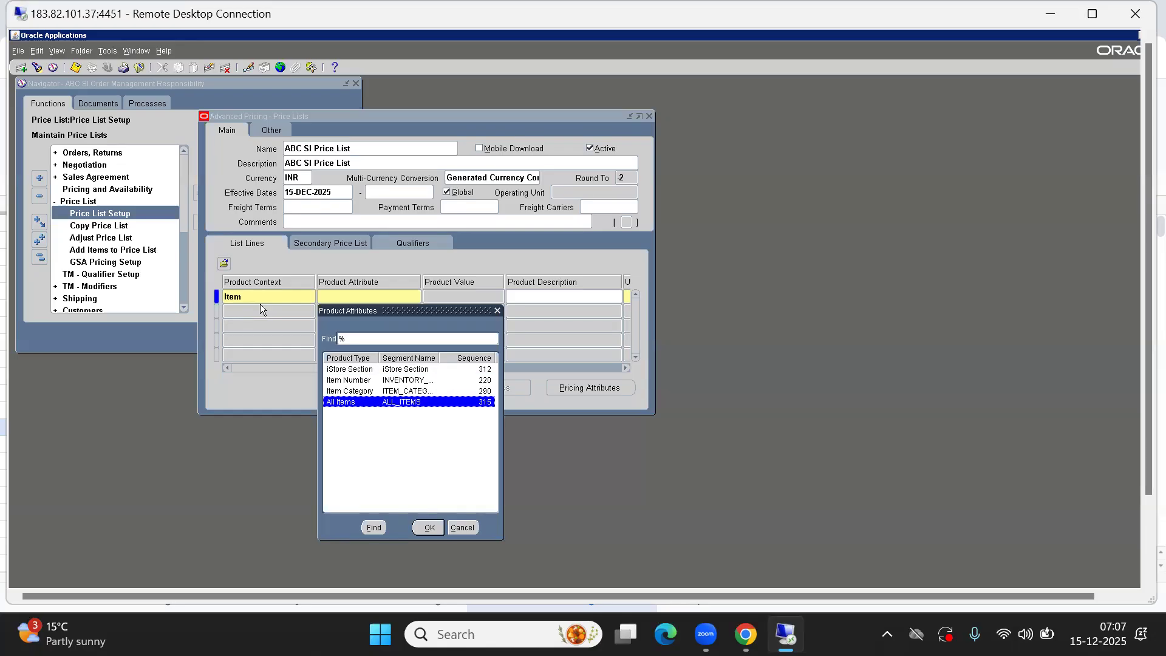
key(Up)
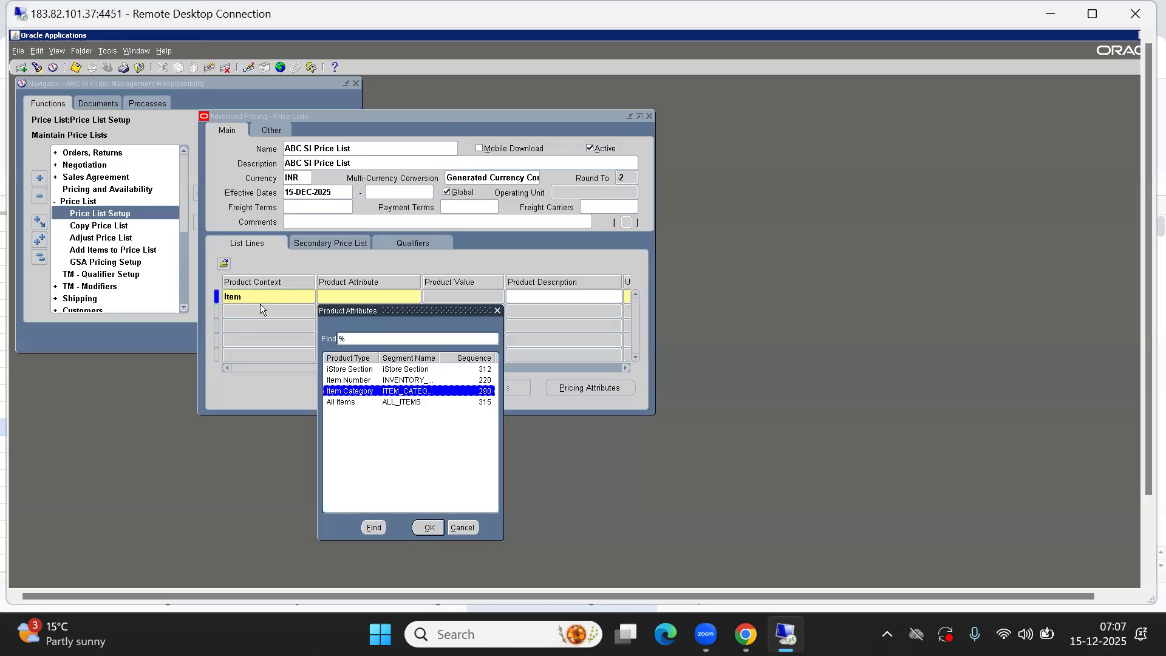
key(Up)
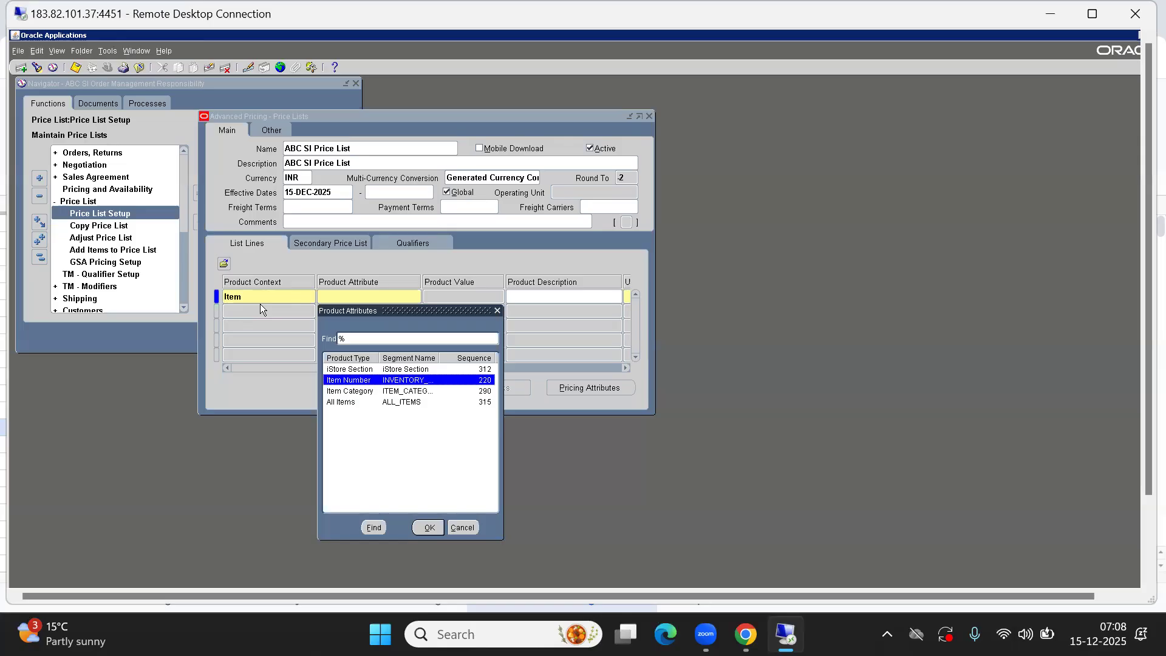
key(Down)
key(Up)
key(Down)
key(Up)
key(Up)
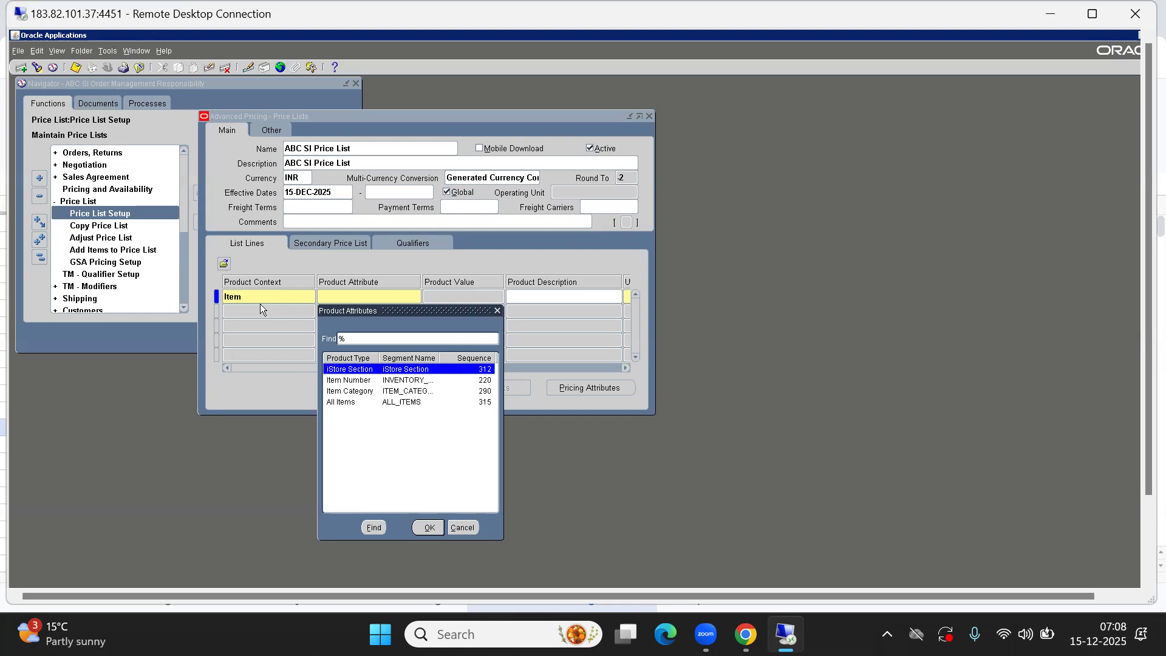
key(Down)
key(Down)
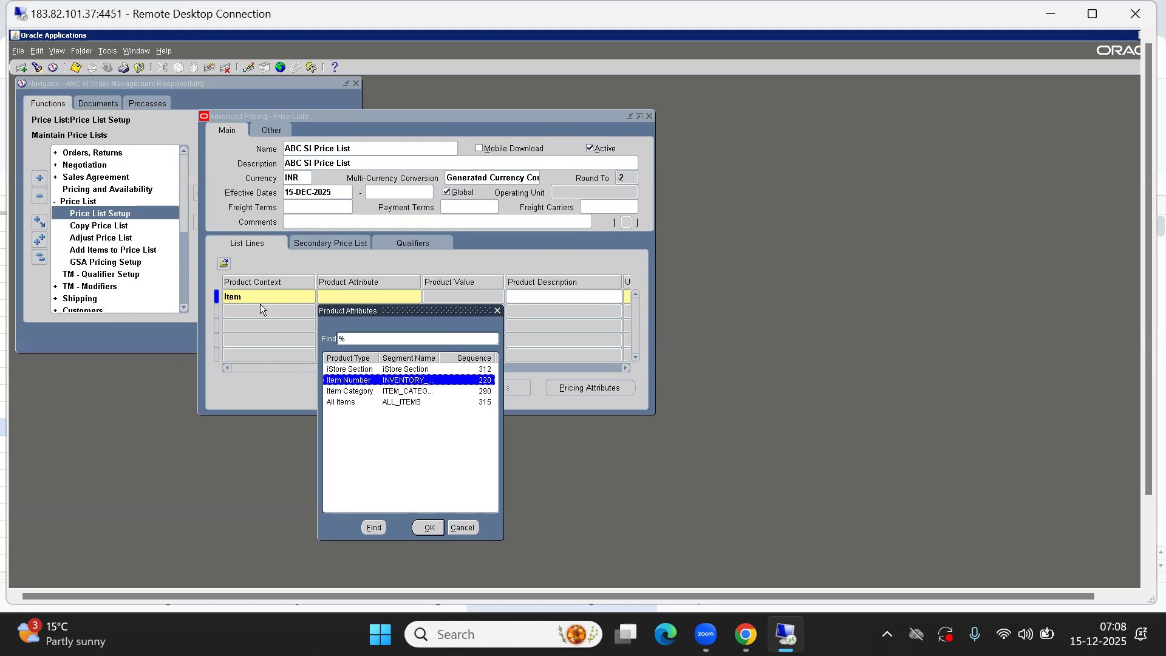
key(Up)
key(Down)
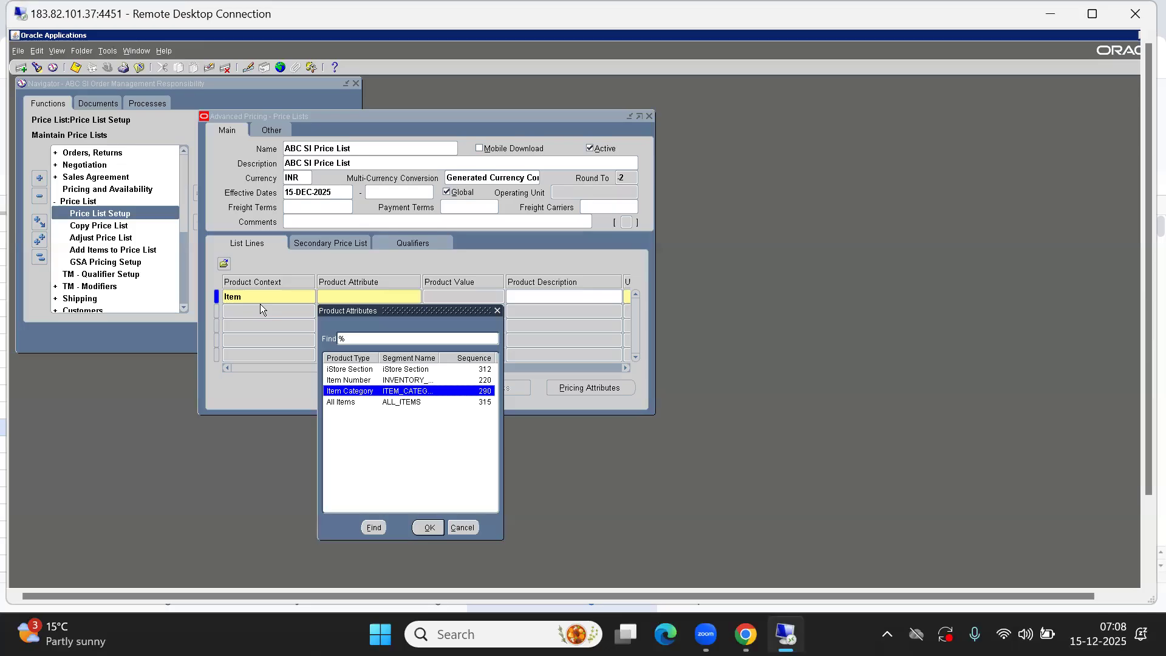
key(Down)
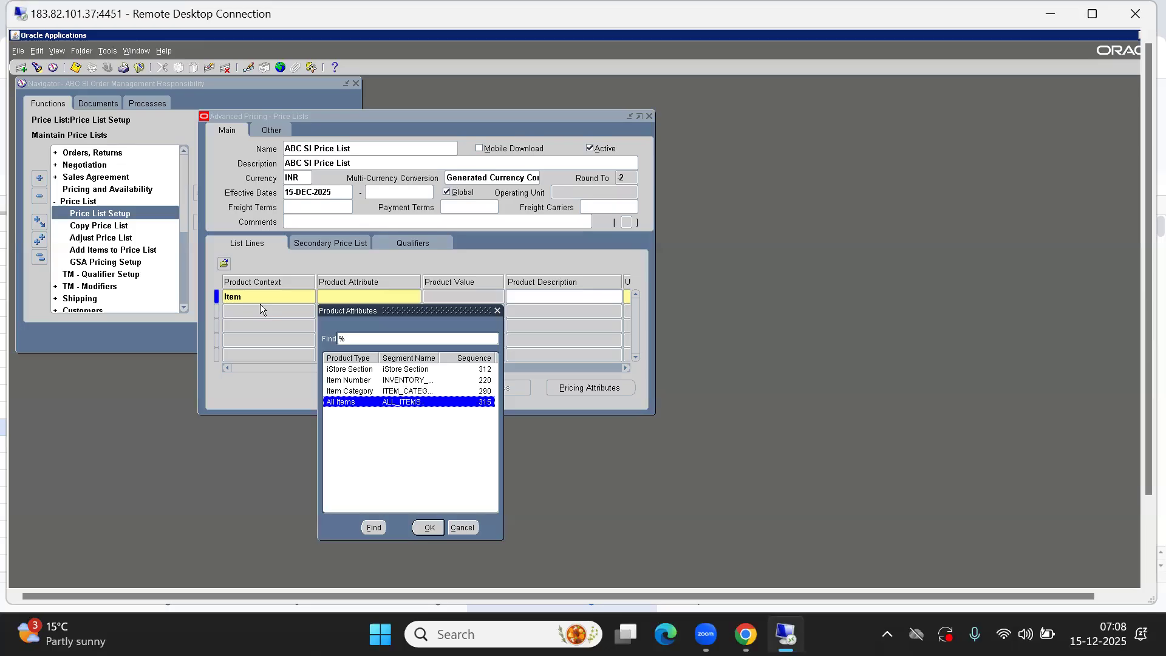
key(Up)
key(Up)
key(Down)
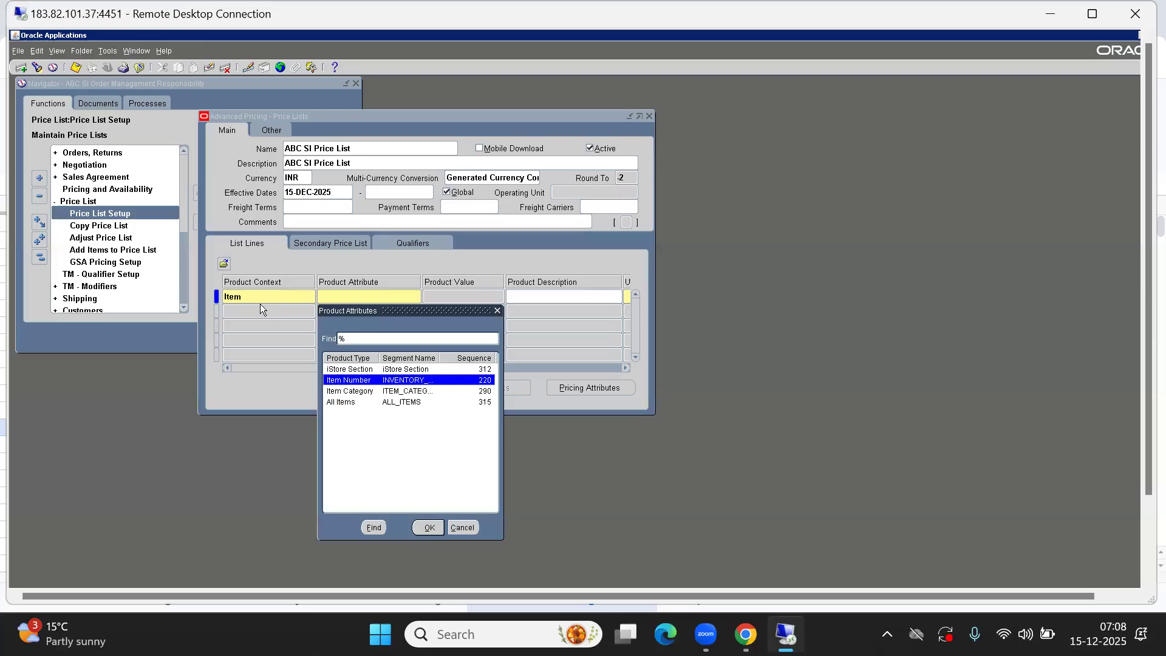
key(Return)
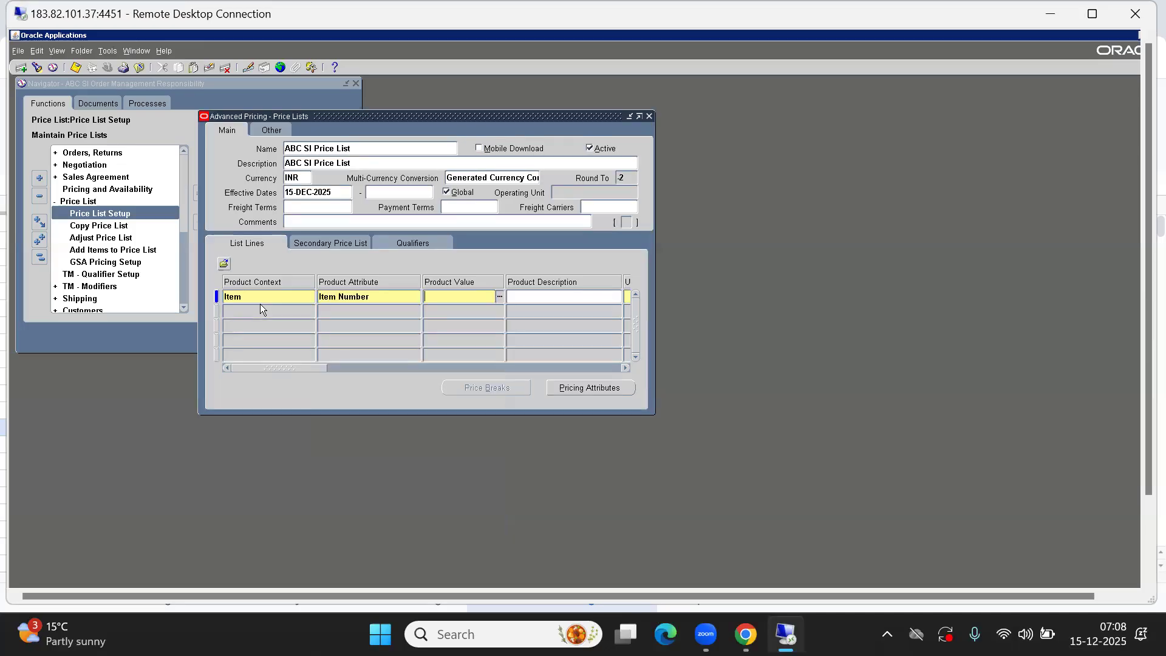
Open the product value list of items with criterion % and browse the entries
key(ctrl+l)
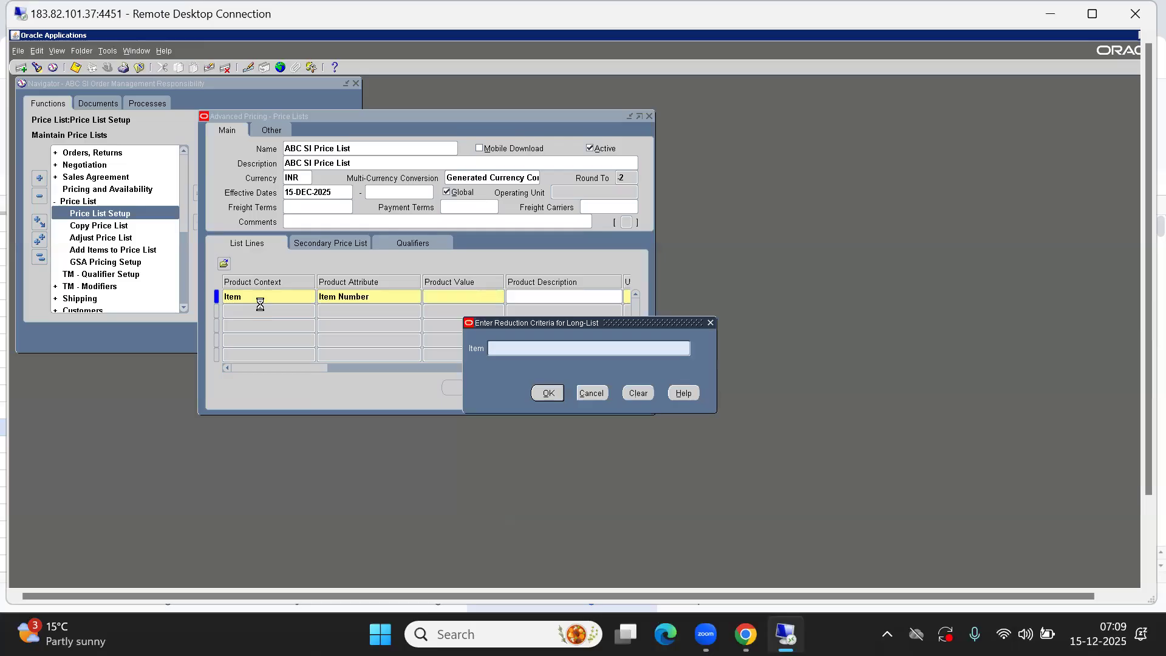
text(%)
key(Return)
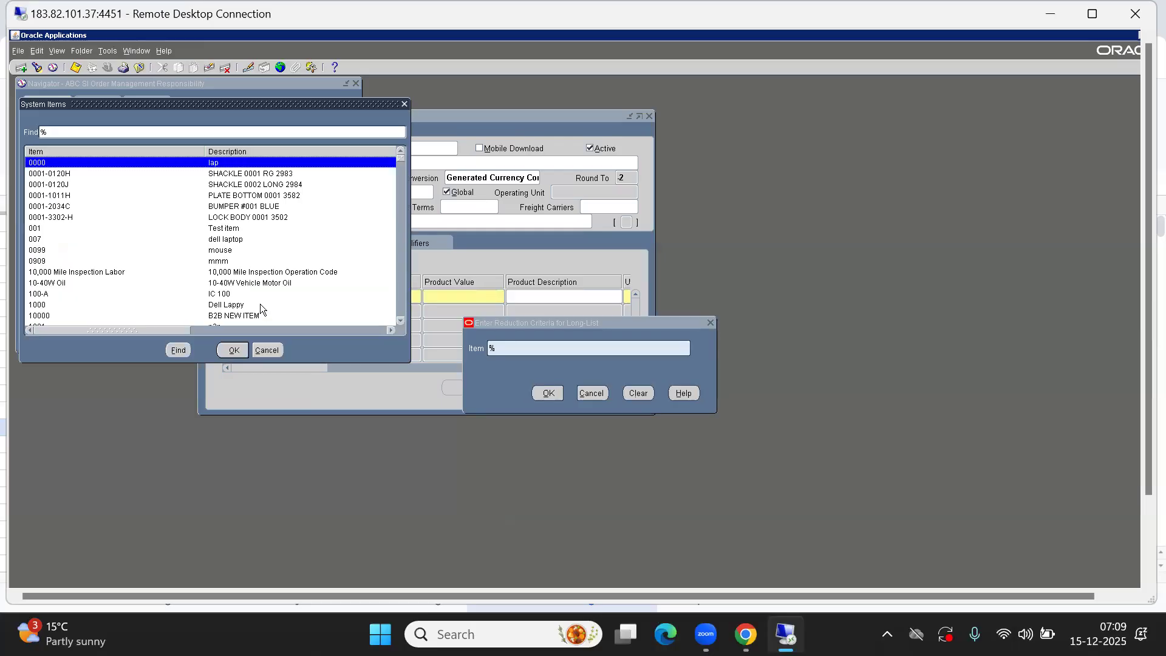
key(Down)
key(Down)
key(Down)
key(Down)
key(Down)
key(Down)
key(Down)
key(Down)
key(Down)
key(Down)
key(Down)
key(Down)
key(Down)
key(Down)
key(Down)
key(Down)
key(Down)
key(Down)
key(Down)
key(Down)
key(Down)
key(Down)
key(Down)
key(Down)
key(Down)
key(Down)
key(Down)
key(Down)
key(Down)
key(Down)
key(Down)
key(Down)
key(Down)
key(Down)
key(Down)
key(Down)
key(Down)
key(Down)
key(Down)
key(Down)
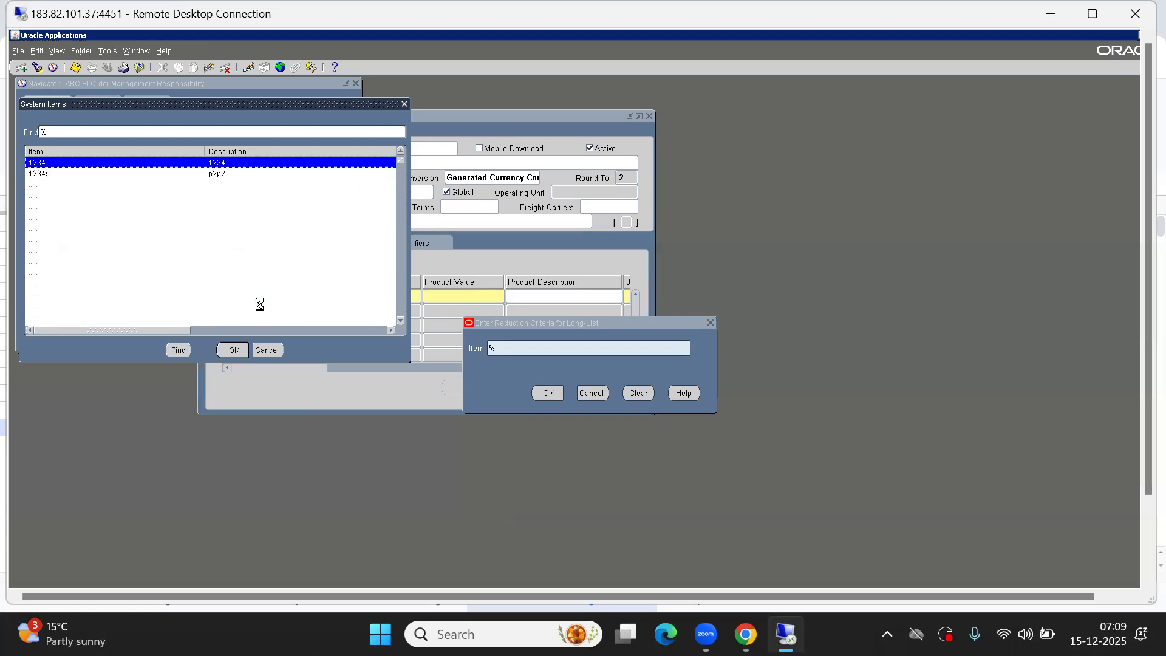
key(Down)
key(Down)
key(Down)
key(Down)
key(Down)
key(Down)
key(Down)
key(Down)
key(Down)
key(Down)
key(Down)
key(Down)
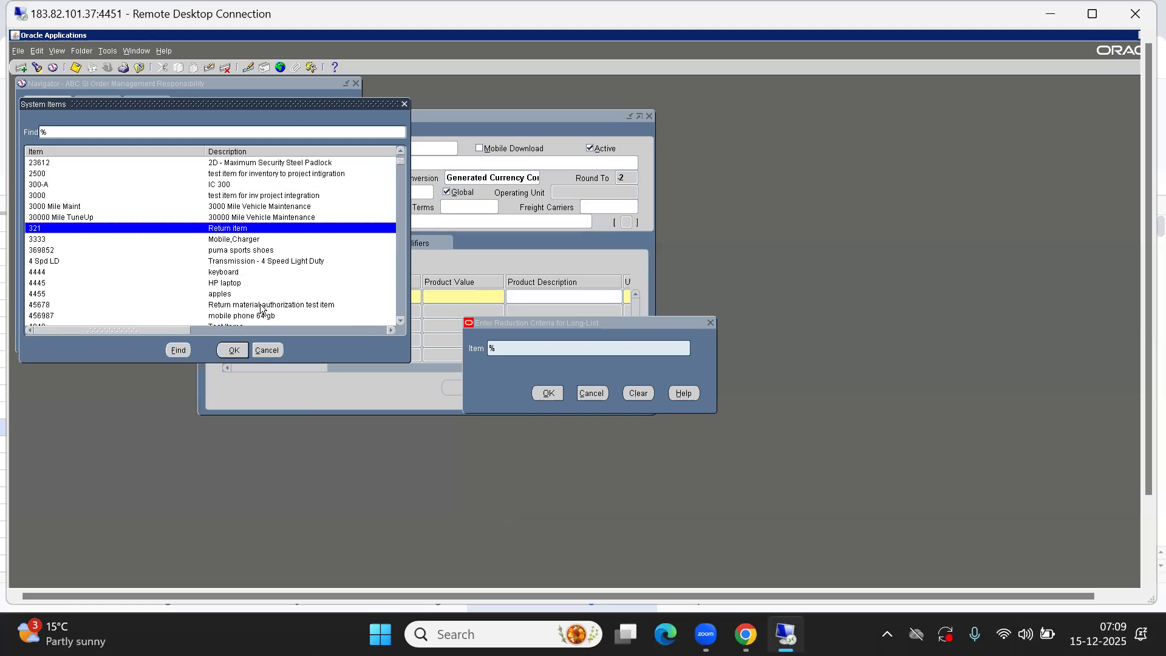
key(Down)
key(Down)
key(Down)
key(Down)
key(Down)
key(Down)
key(Down)
key(Down)
key(Down)
key(Down)
key(Down)
key(Down)
key(Down)
key(Down)
key(Down)
key(Down)
key(Down)
key(Down)
key(Down)
key(Down)
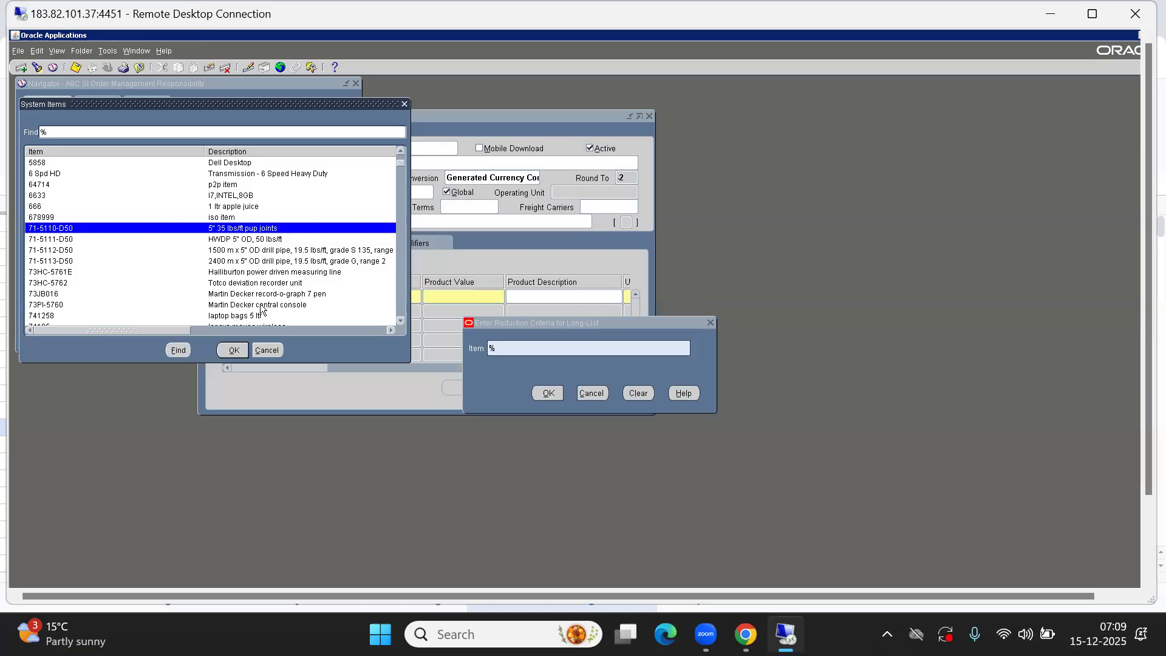
key(Down)
key(Down)
key(Down)
key(Down)
key(Down)
key(Down)
key(Down)
key(Down)
key(Down)
key(Down)
key(Down)
key(Down)
key(Down)
key(Down)
key(Down)
key(Down)
key(Down)
key(Down)
key(Down)
key(Down)
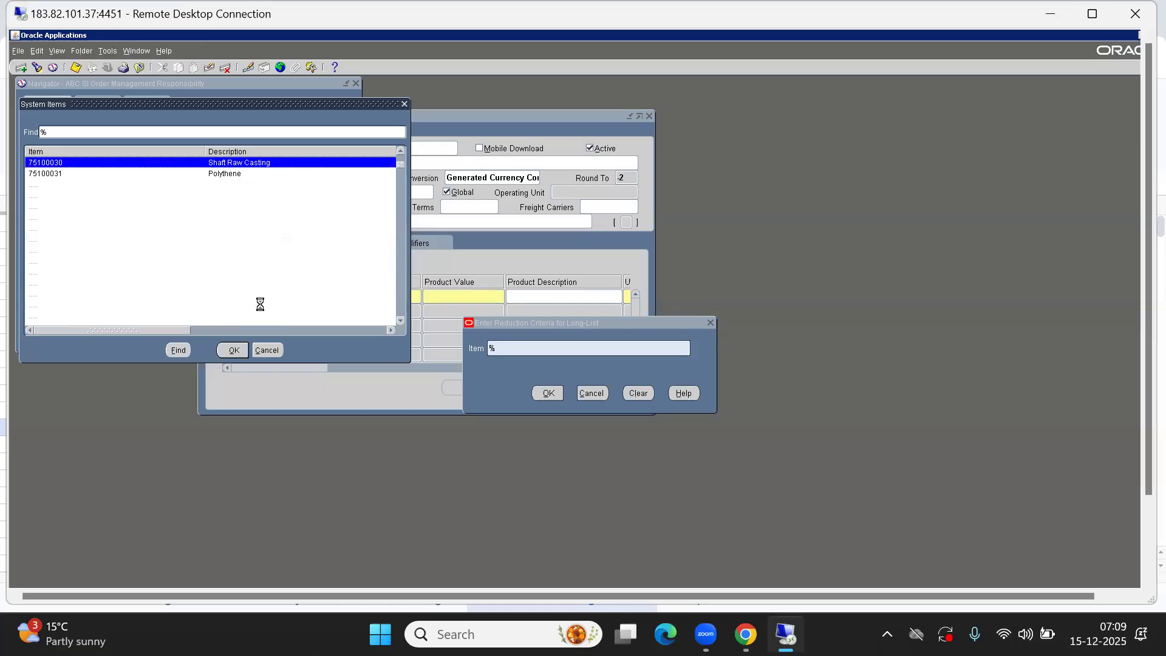
click(260, 304)
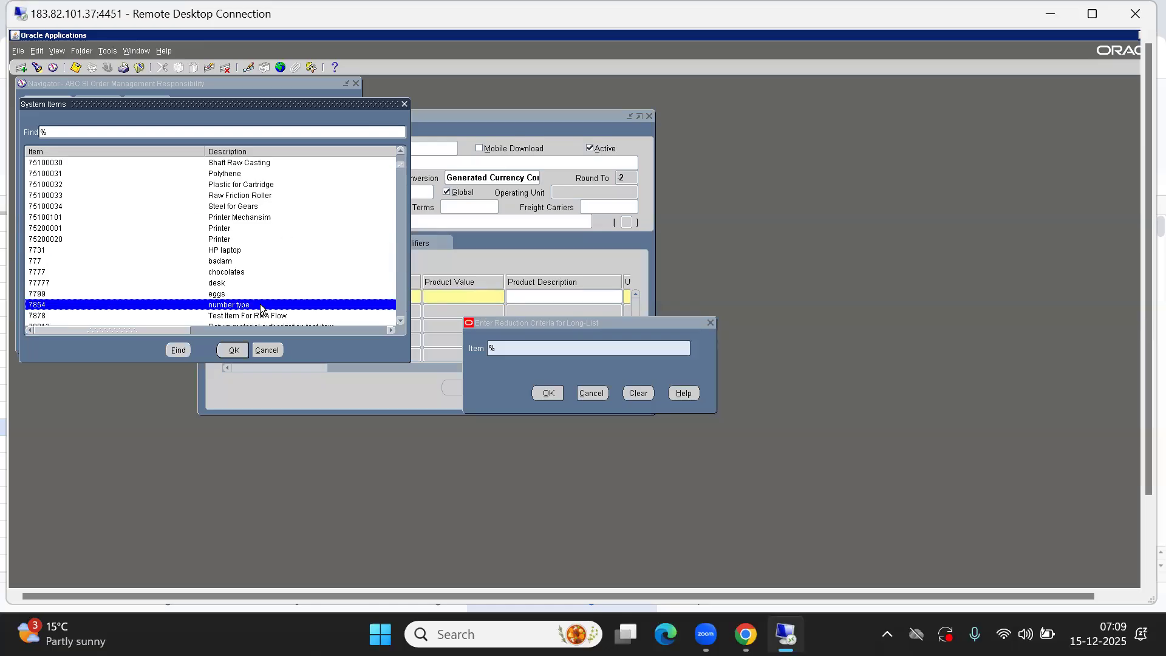
Filter the item value list by abC%, browse the matching items, and cancel the item lookup
text(a)
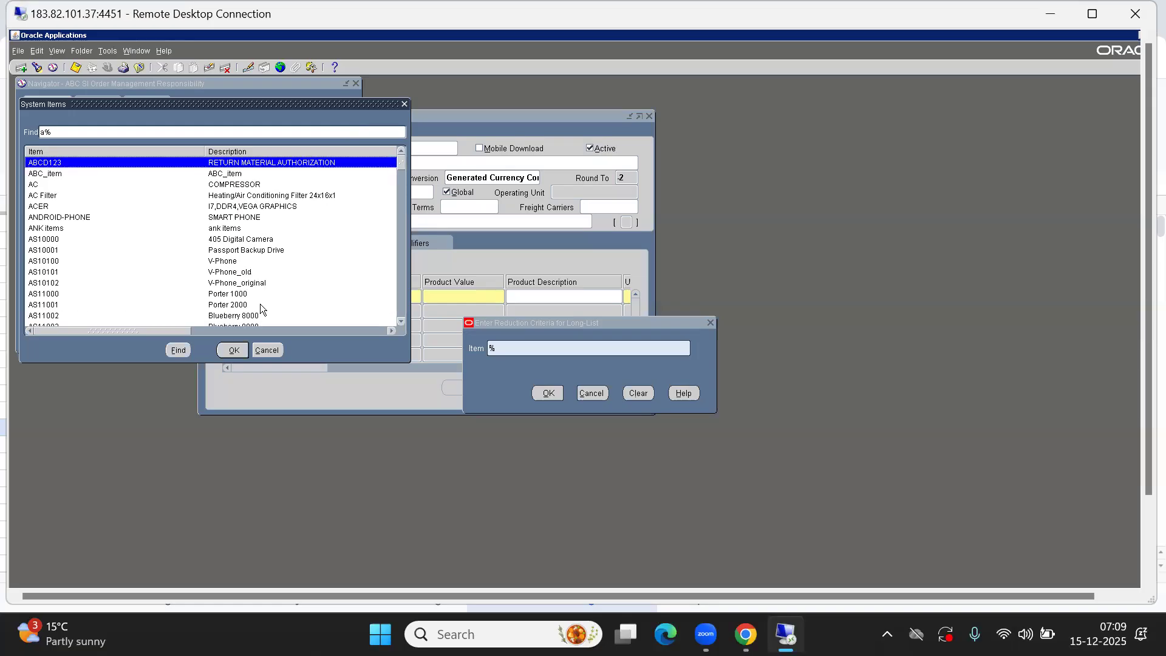
text(bC)
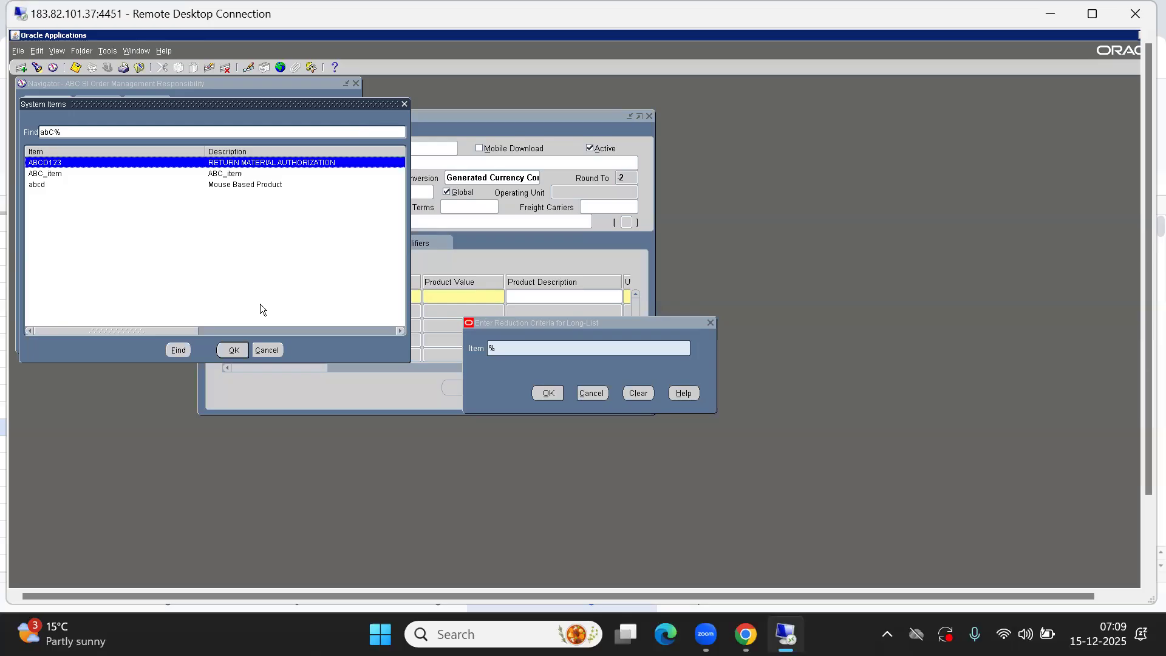
key(Down)
key(Up)
key(Down)
key(Up)
key(Down)
key(Up)
key(Down)
key(Up)
key(Down)
key(Up)
key(Down)
key(Up)
key(Down)
key(Up)
key(Down)
key(Down)
key(Up)
key(Up)
key(Down)
key(Up)
click(267, 349)
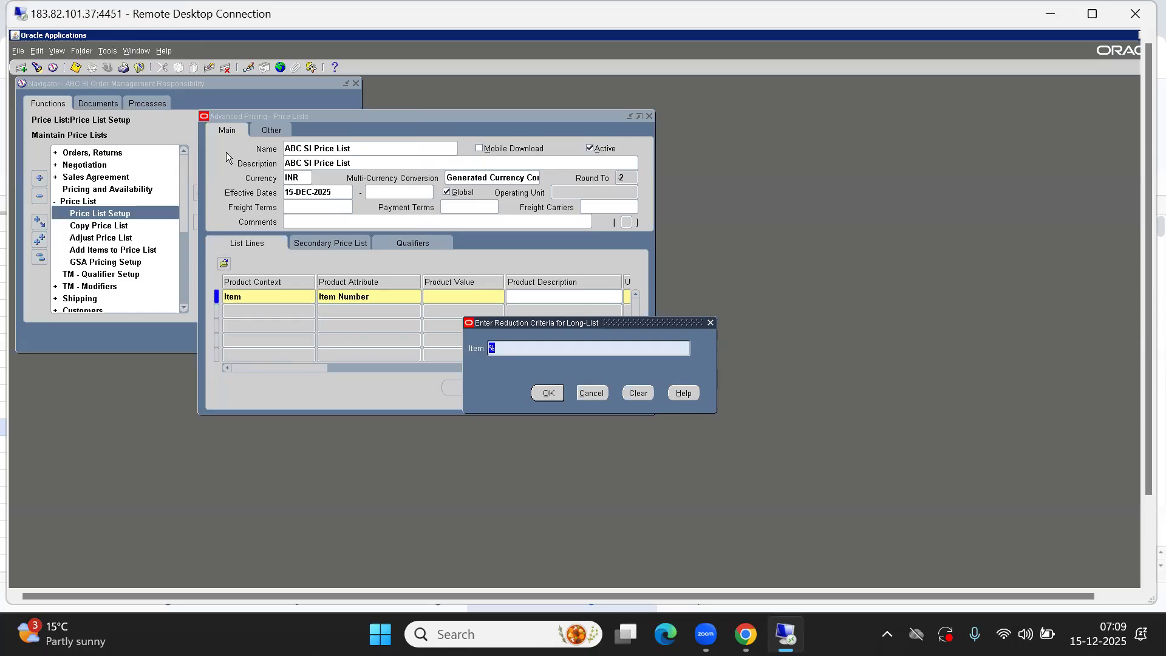
click(606, 394)
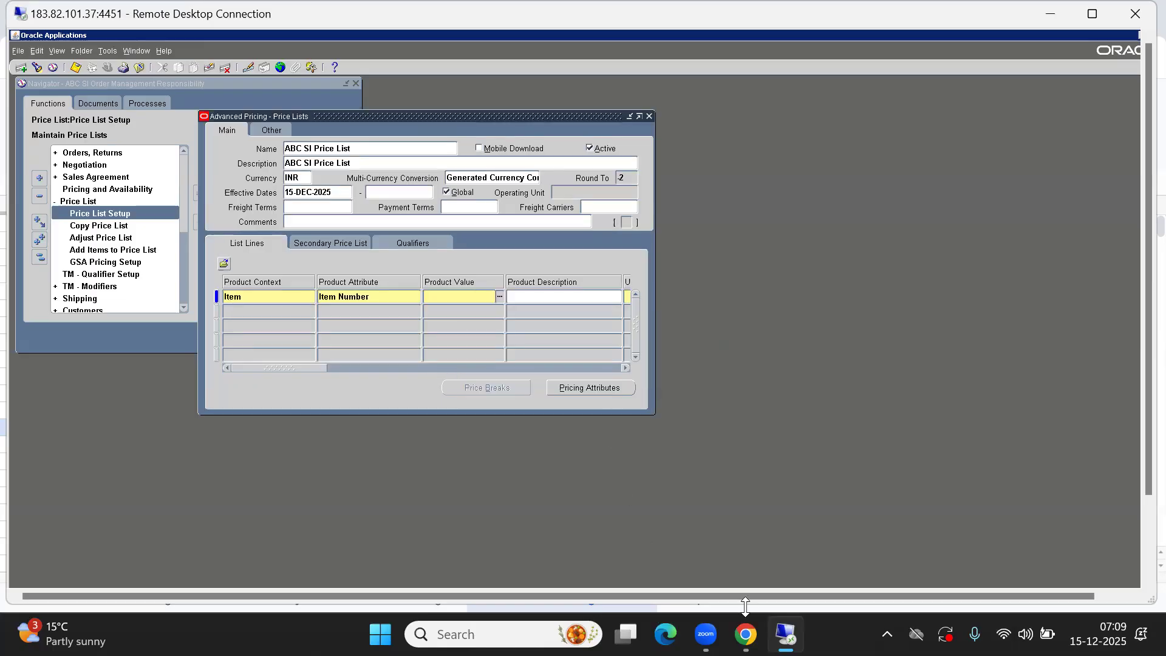
Switch to the Oracle SCM Topics sheet and change cell B13 to Create Price List and QP: Item Validation Org
mouse_move(720, 634)
click(699, 536)
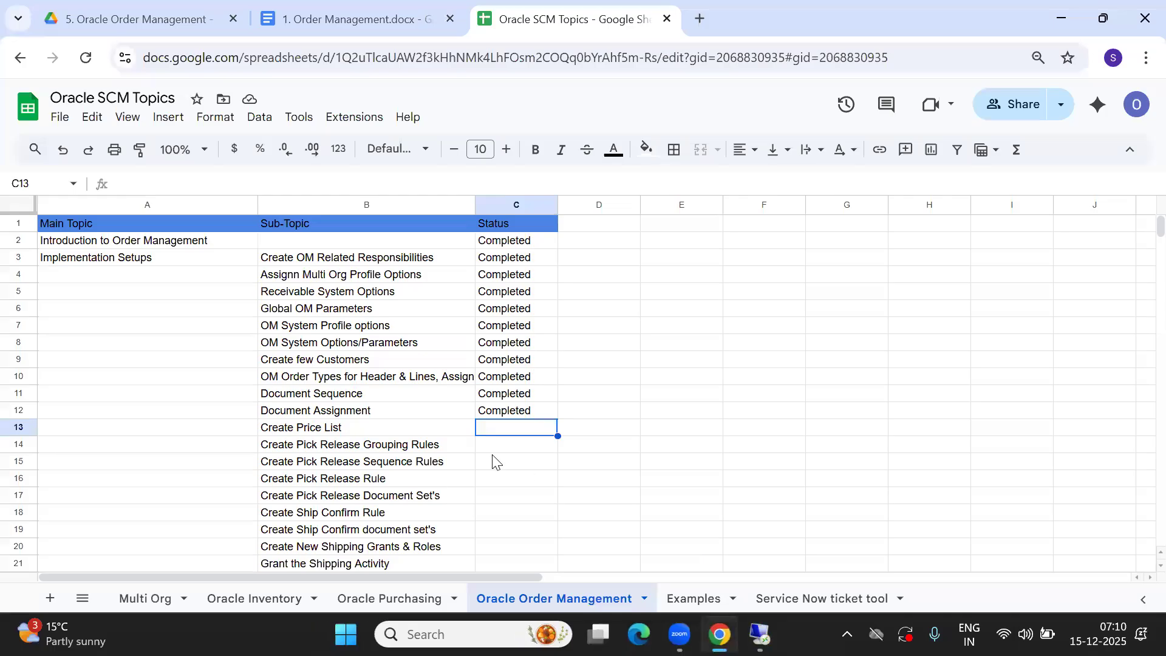
click(367, 431)
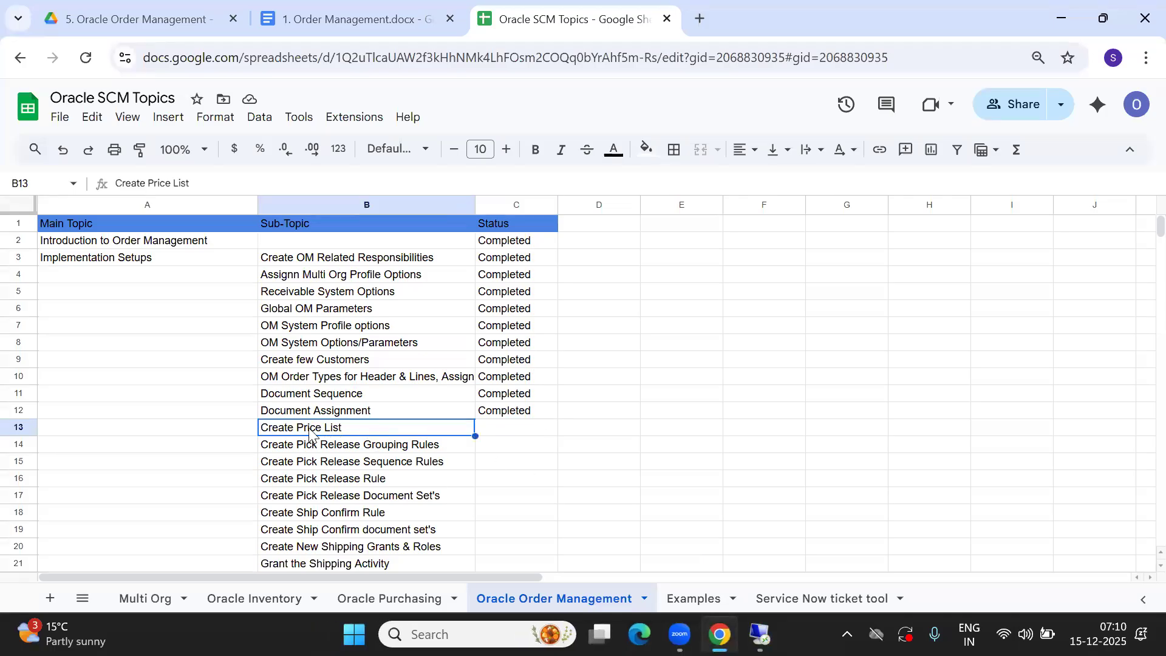
double_click(364, 428)
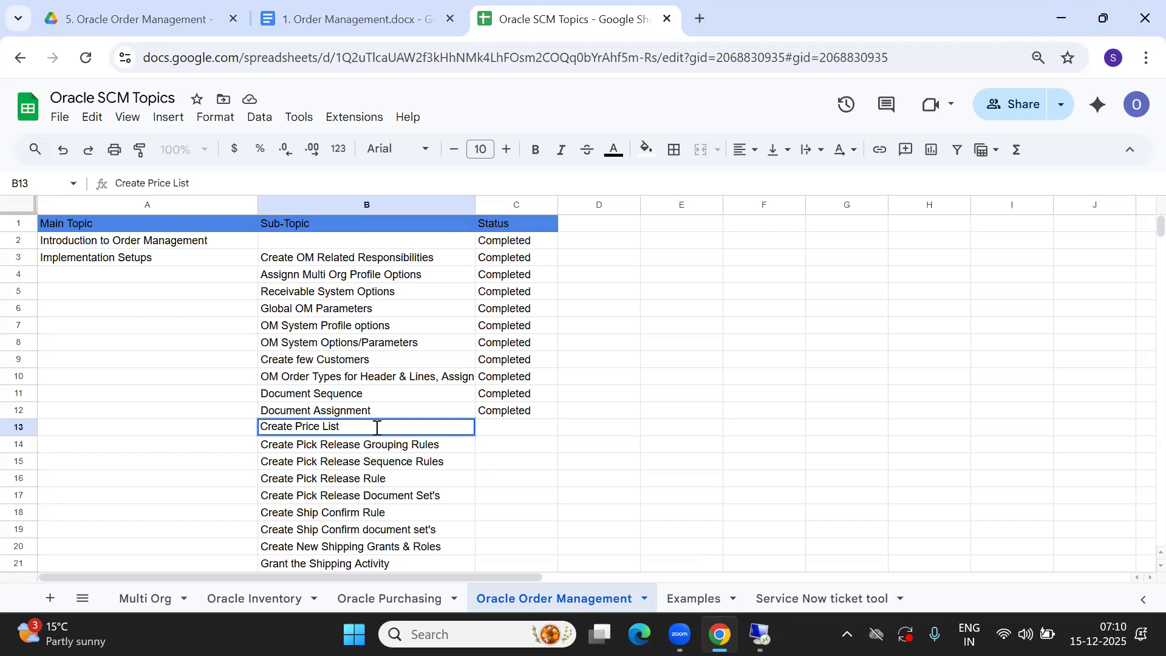
text(and QP: Item Vali)
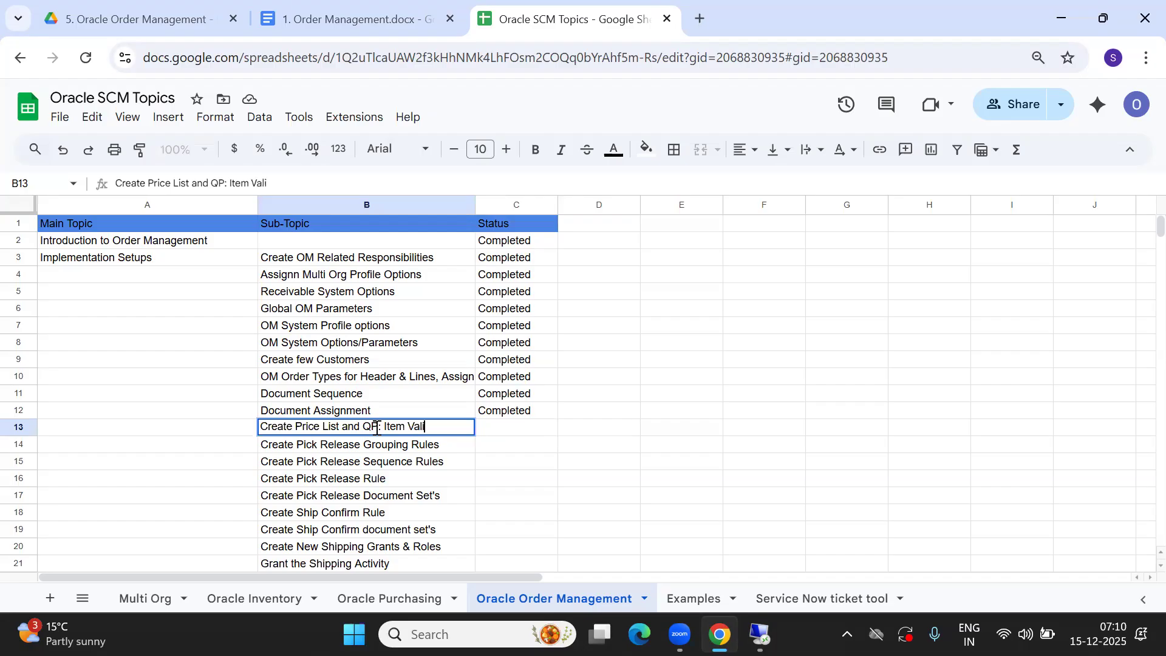
text(dation Org)
key(Tab)
Return to the Oracle session, clear the unfinished price list line, and close the Price Lists form
click(377, 433)
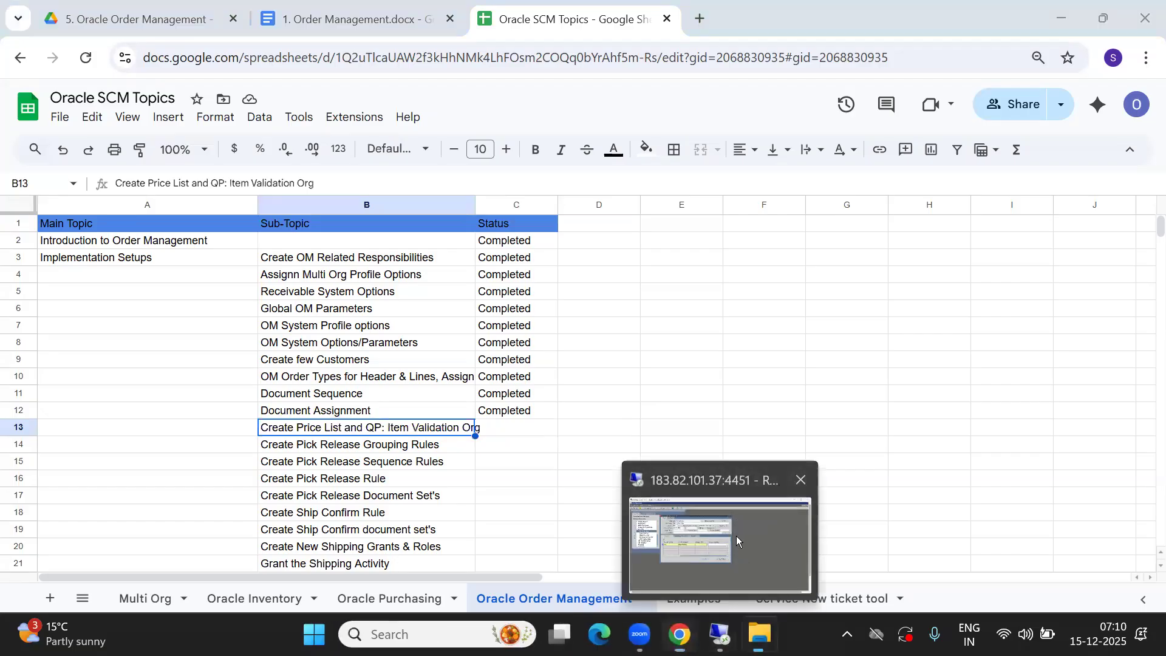
click(736, 536)
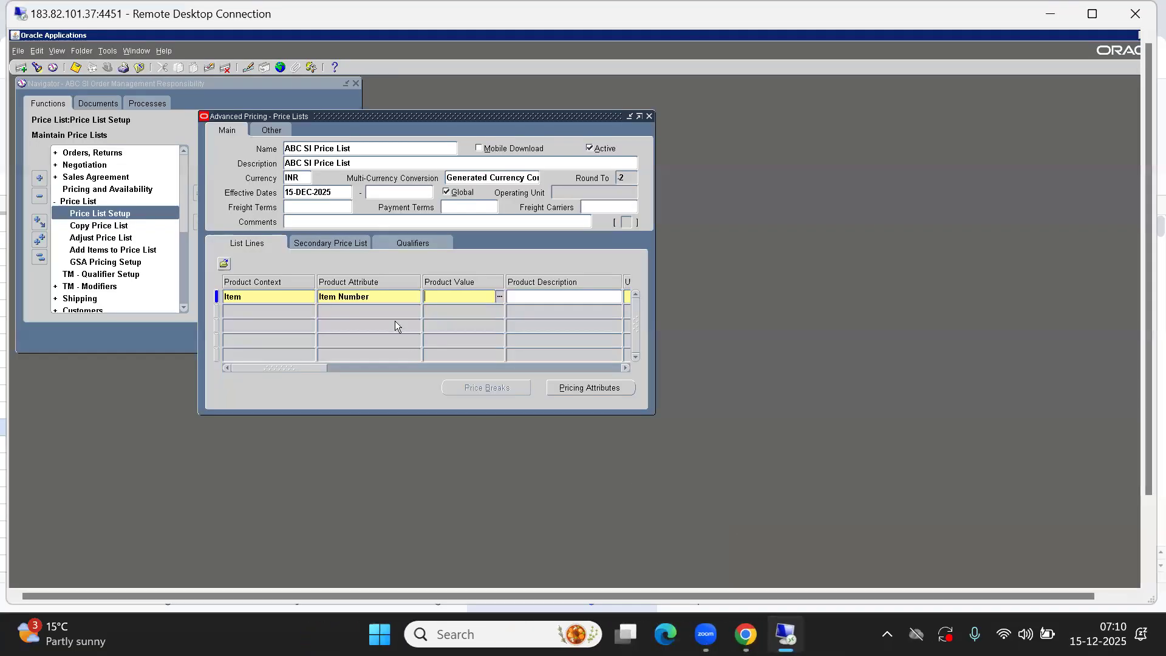
click(209, 68)
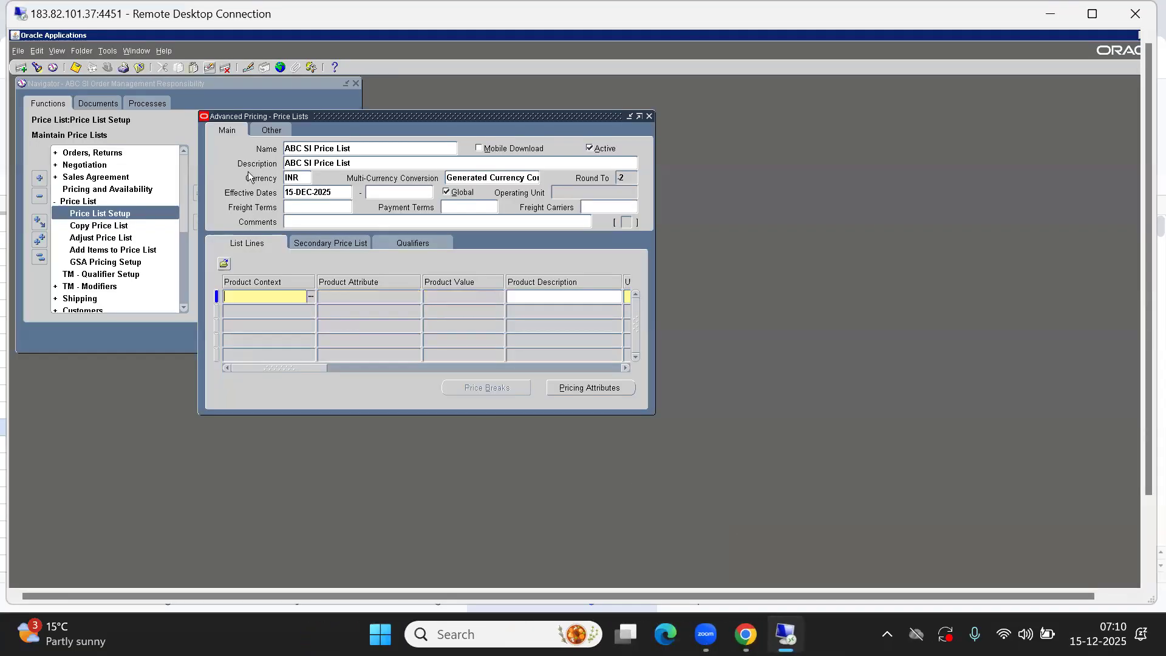
click(319, 147)
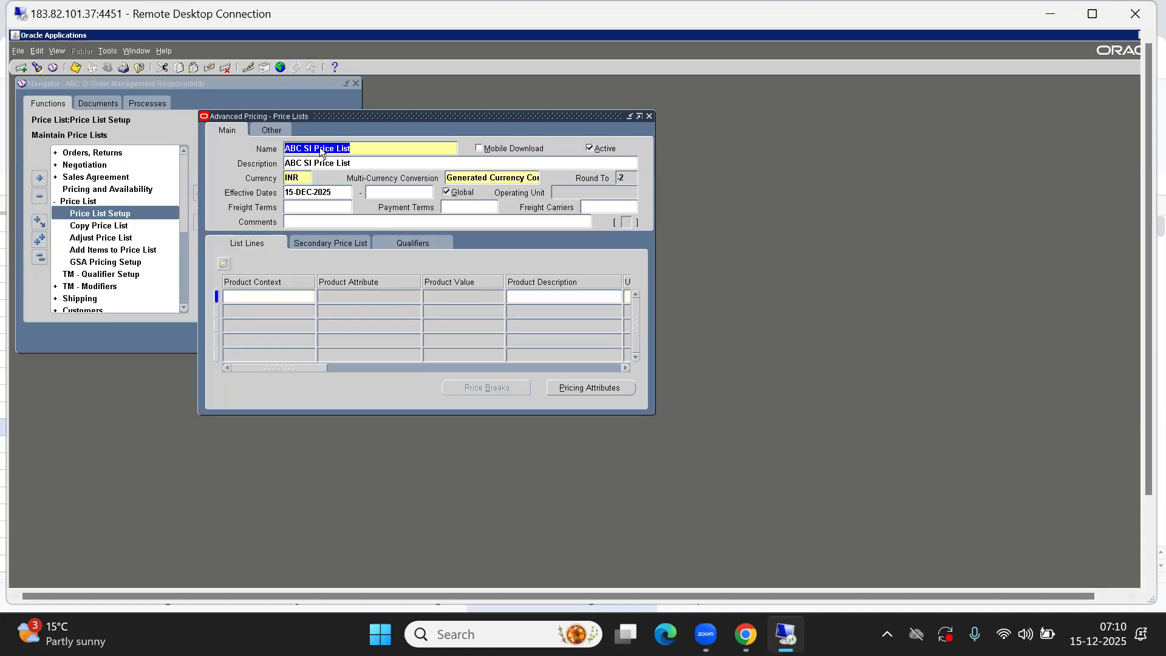
key(F4)
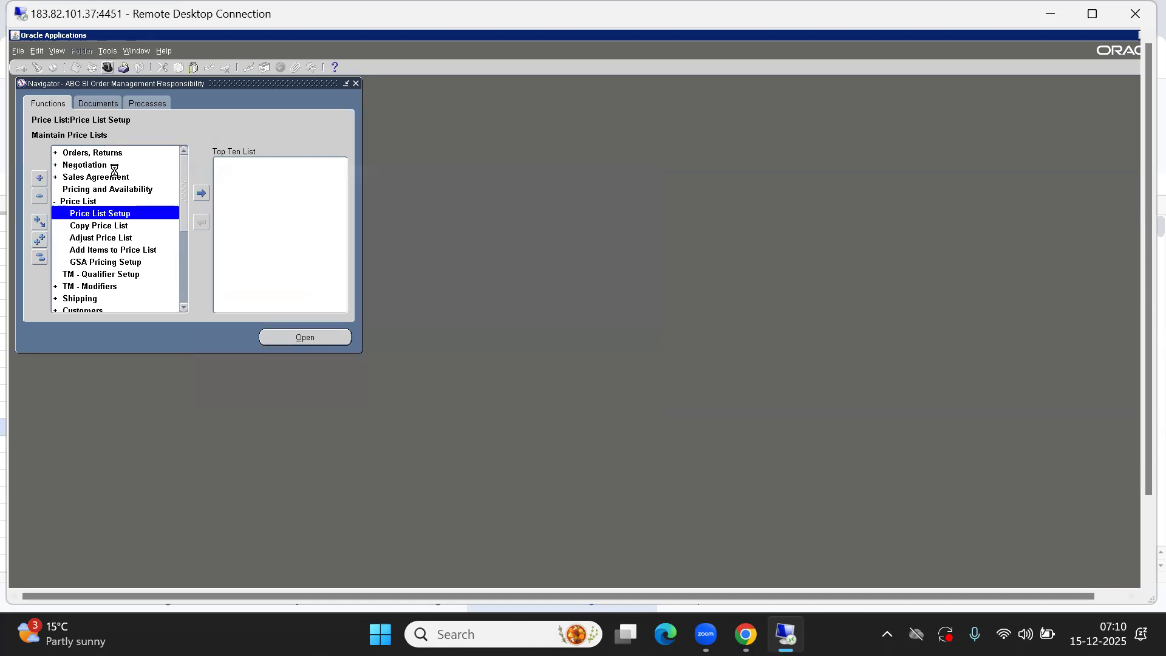
Switch to the System Administrator responsibility and open the system Profile form
key(s)
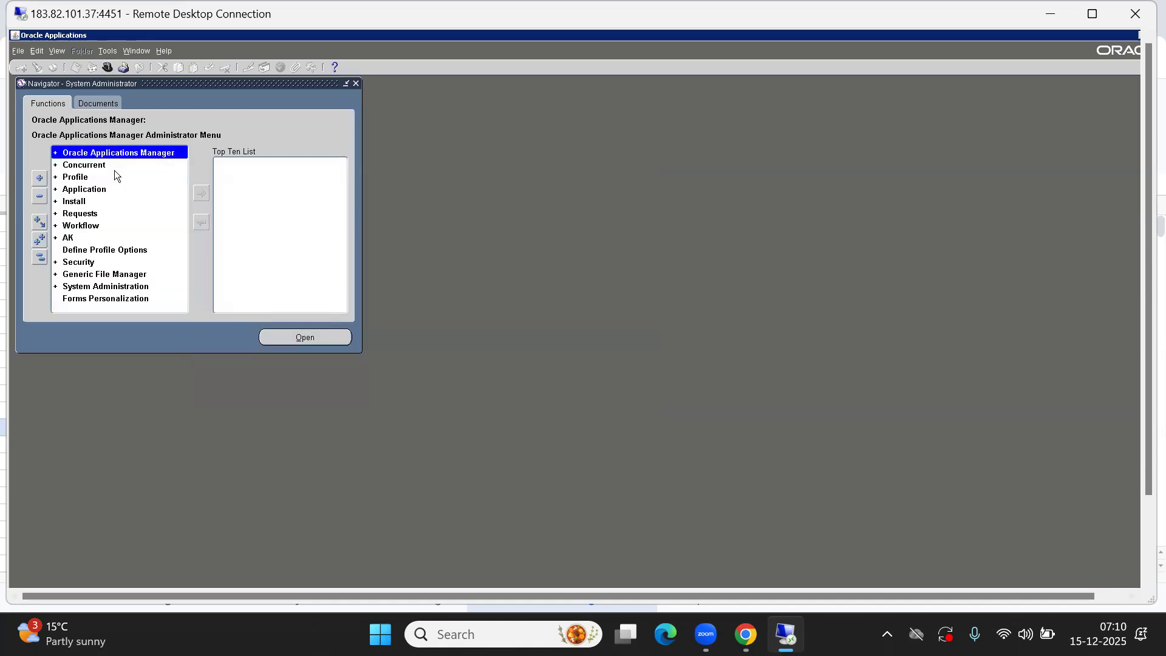
double_click(114, 171)
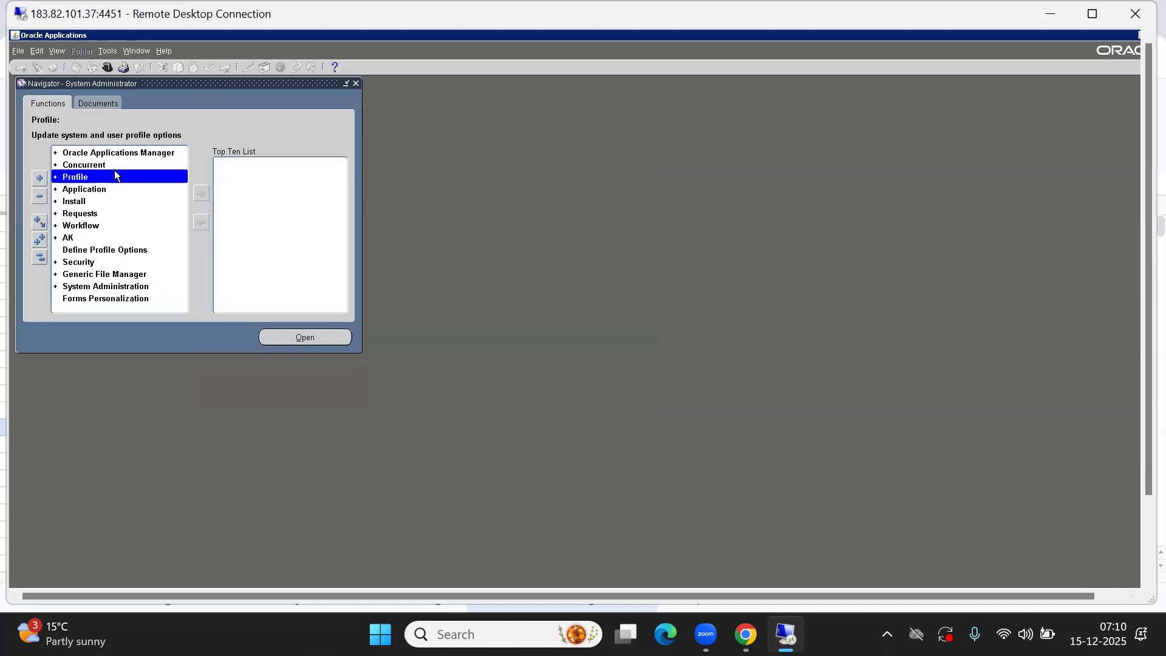
key(Return)
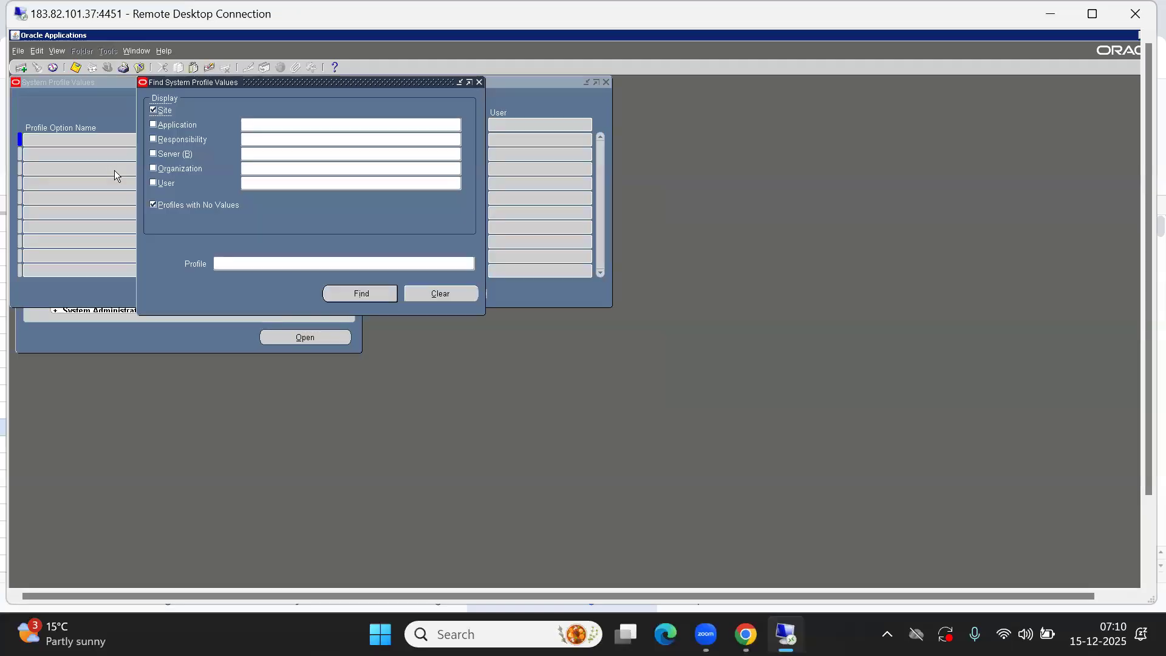
Find profile values for responsibility ABC SI Order Management Responsibility and profile QP%Item%Valid%
click(192, 143)
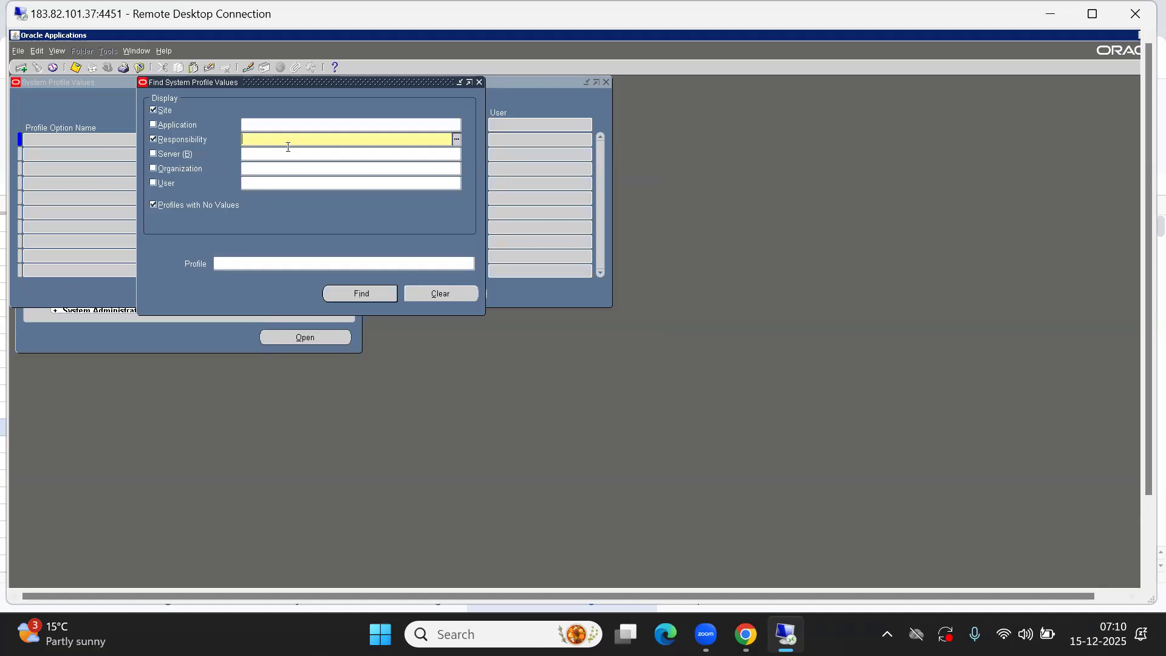
text(abc si o)
key(Tab)
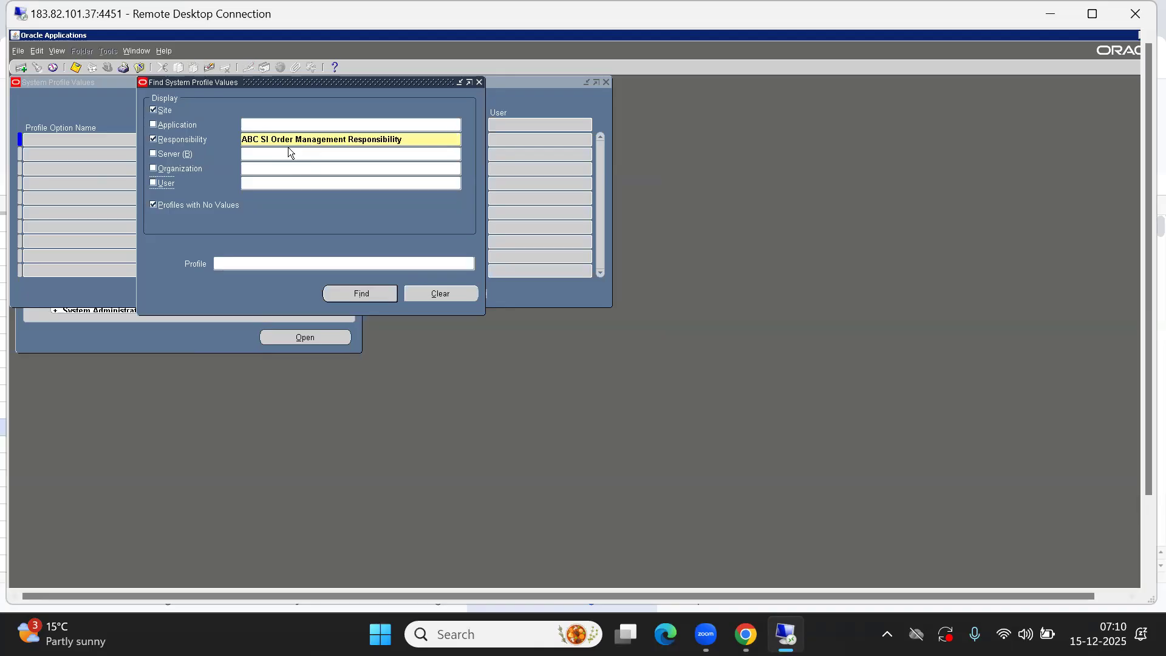
click(239, 259)
text(qp%it)
key(BackSpace)
key(BackSpace)
key(BackSpace)
key(BackSpace)
key(BackSpace)
key(Tab)
click(238, 259)
text(QP)
key(BackSpace)
key(BackSpace)
text(QP%Item%Valid%)
key(Tab)
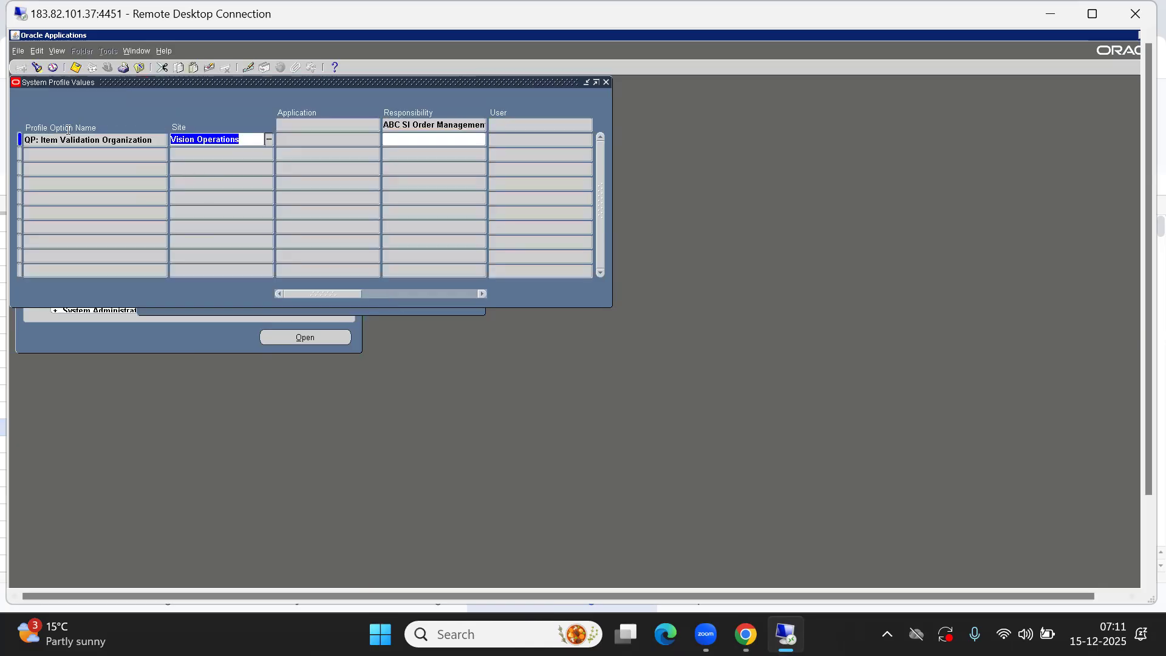
Open the Item Validation Organization value list at responsibility level, filter it by a, and cancel
click(44, 142)
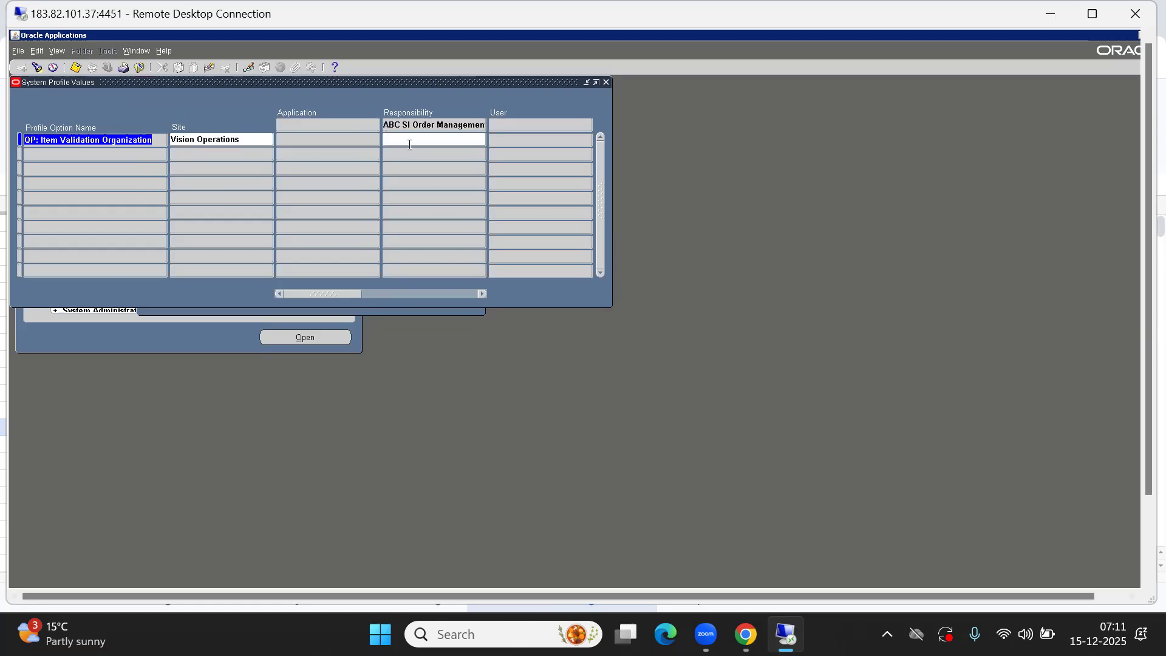
click(388, 139)
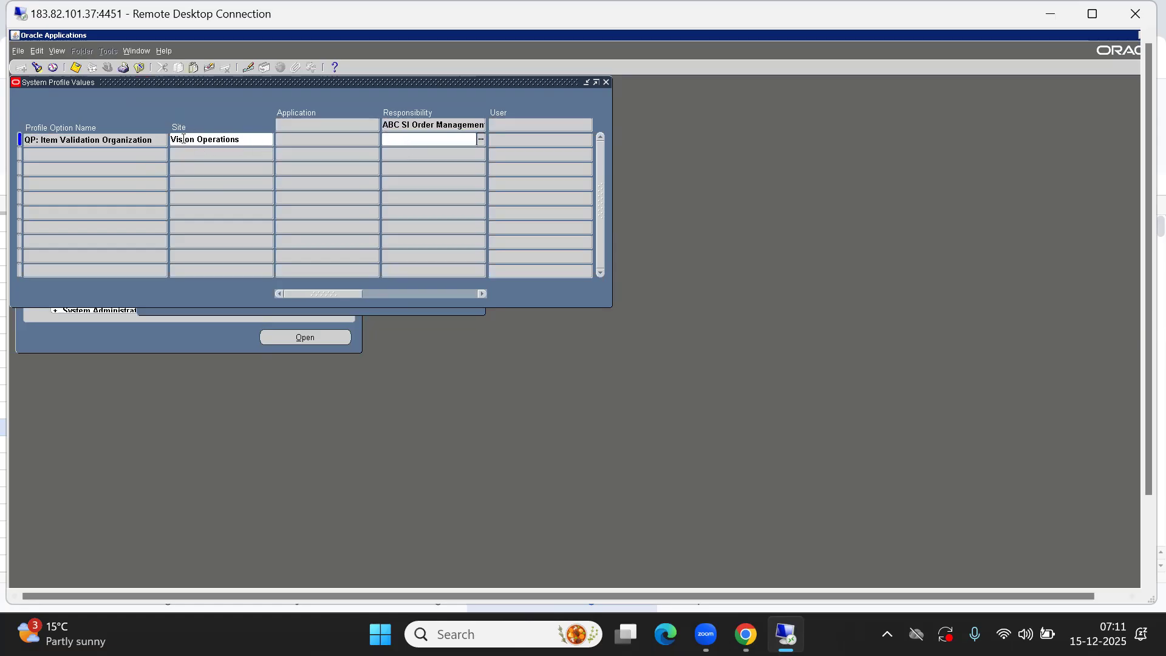
click(185, 140)
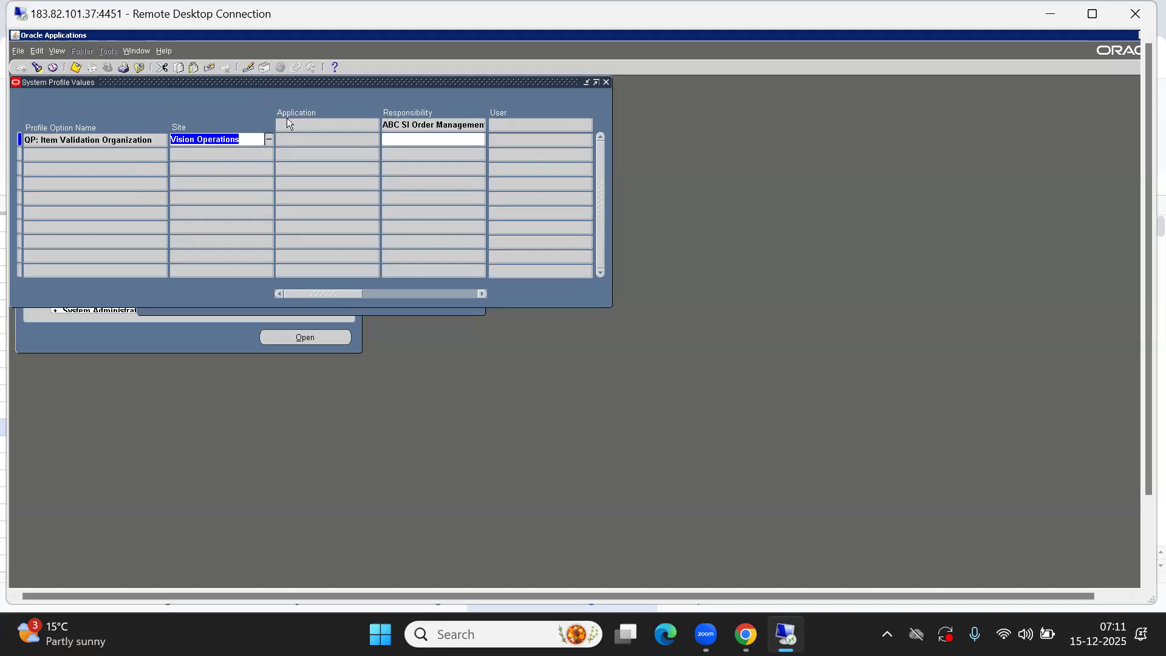
click(406, 138)
key(ctrl+l)
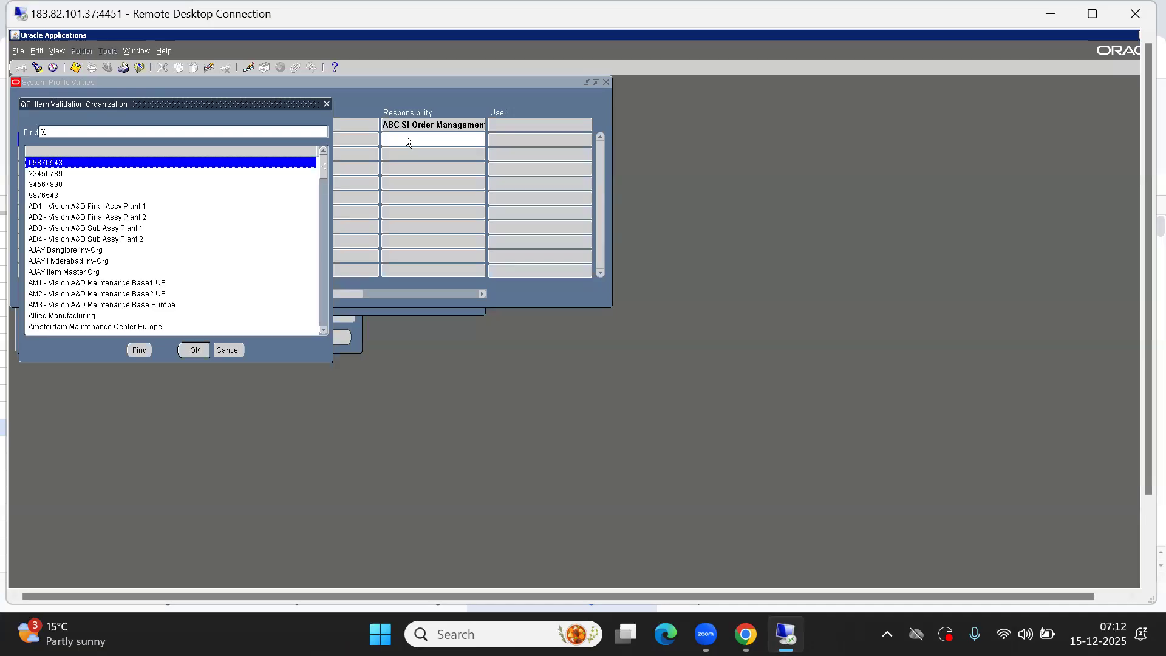
text(a)
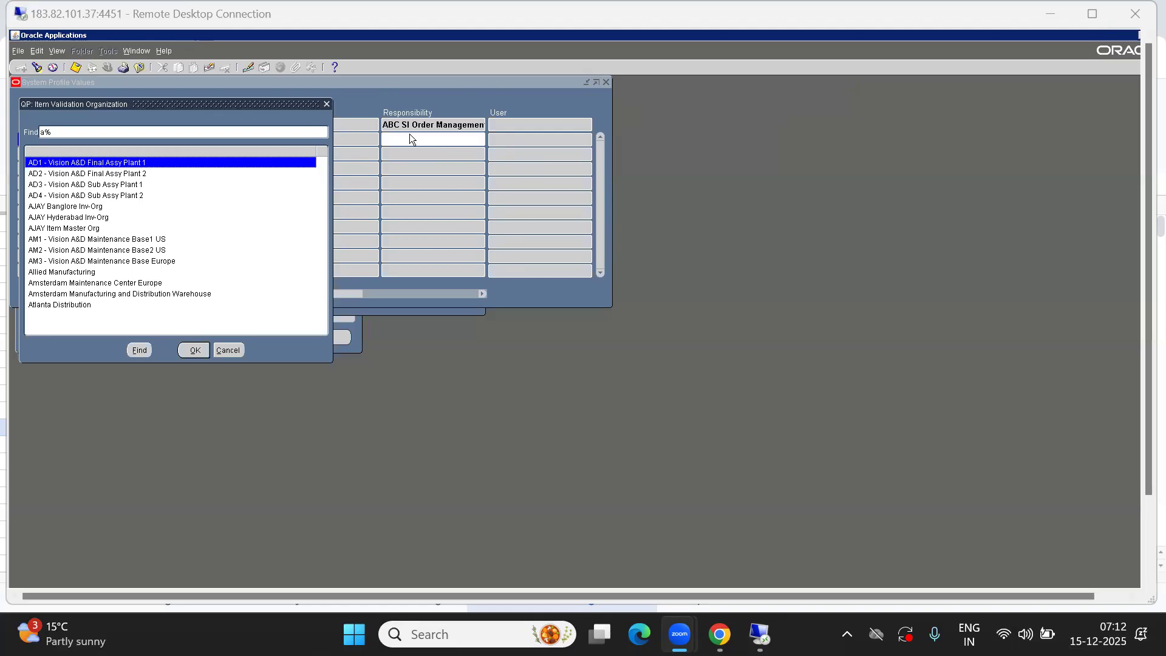
click(236, 349)
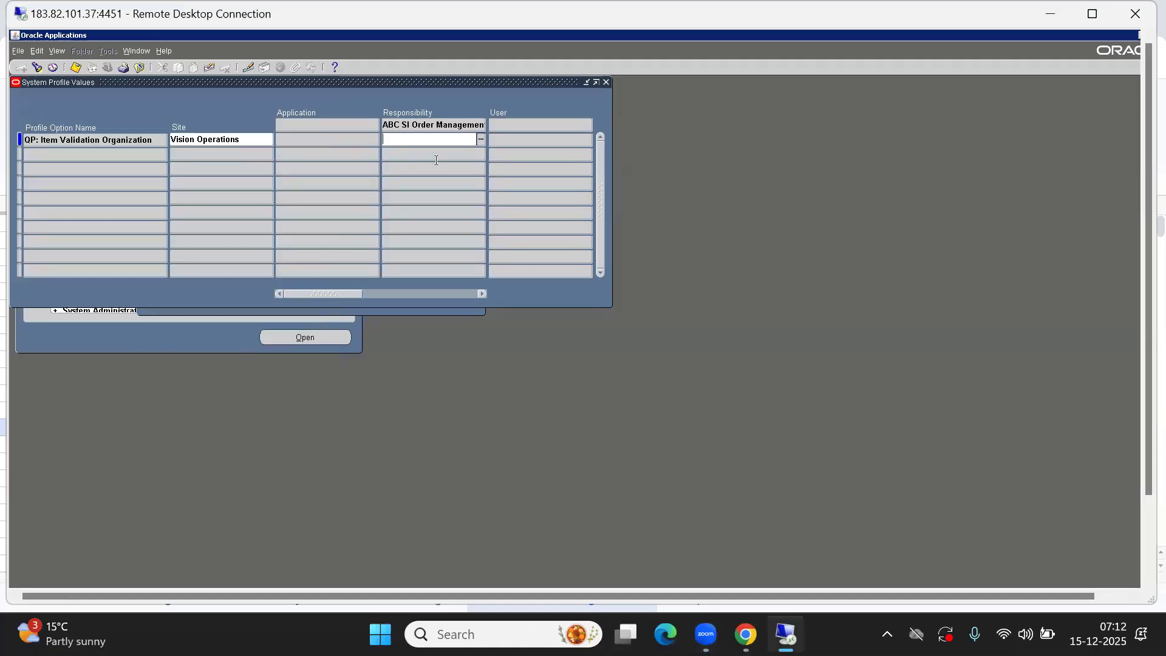
Browse the full organization value list for the responsibility level, cancel it, and close the System Profile Values form
key(ctrl+l)
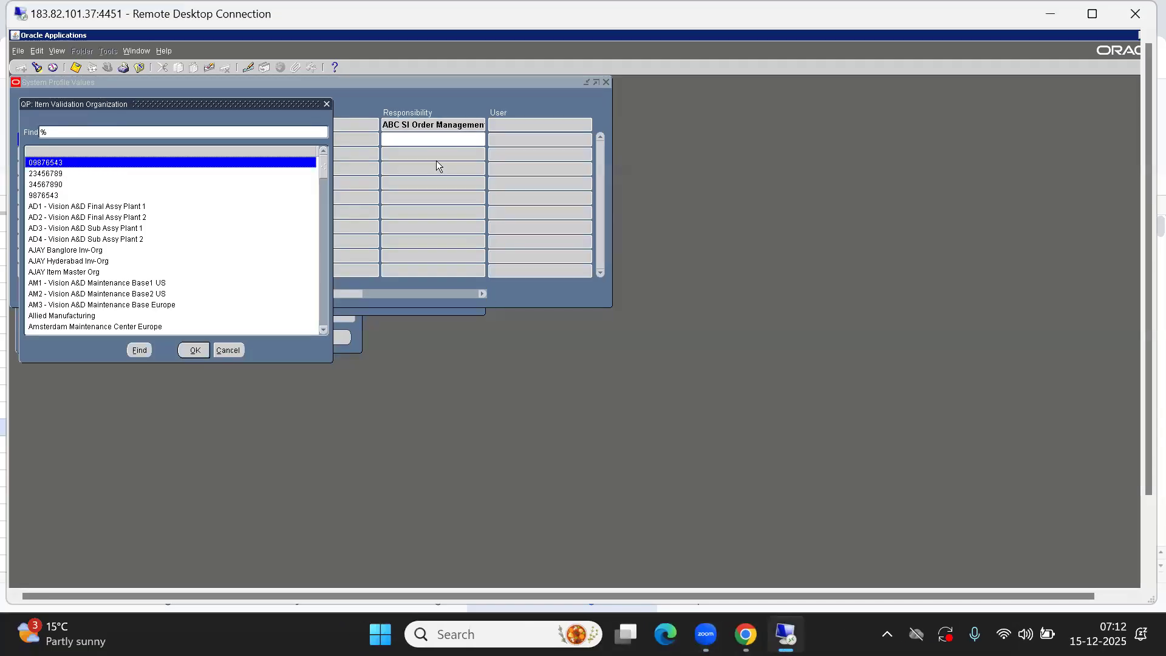
key(Down)
key(Down)
key(Down)
key(Down)
key(Down)
key(Down)
key(Down)
key(Down)
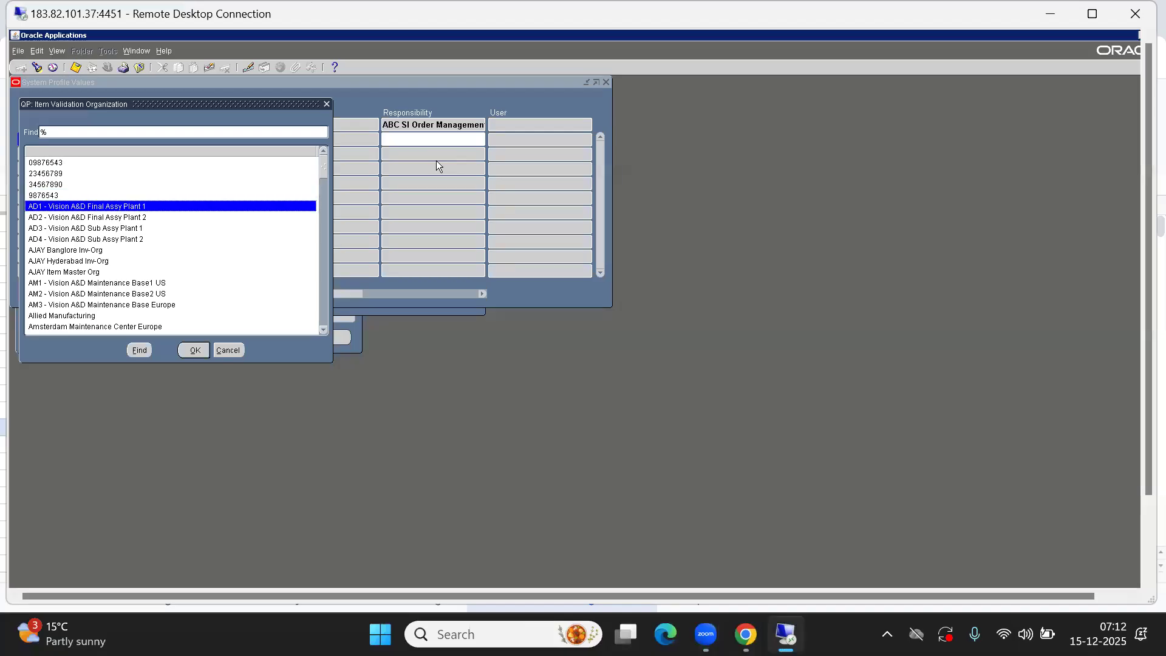
key(Down)
key(Down)
key(Down)
key(Down)
key(Down)
key(Down)
key(Down)
key(Down)
key(Down)
key(Down)
key(Down)
key(Down)
key(Down)
key(Down)
key(Down)
key(Down)
key(Down)
key(Down)
key(Down)
key(Down)
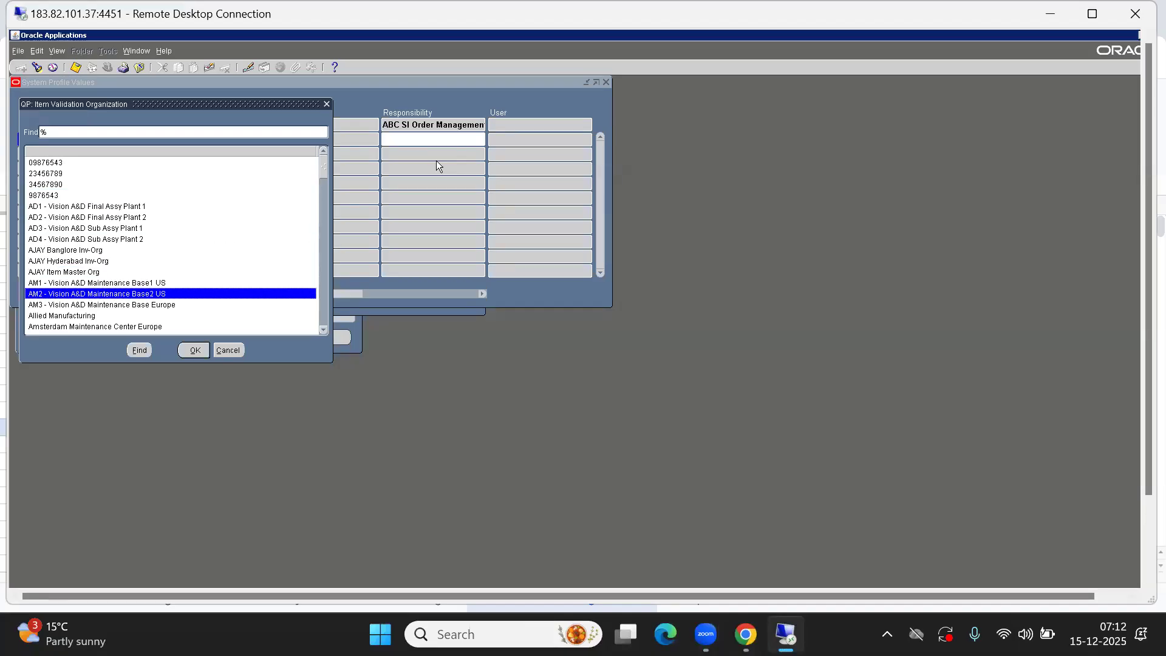
key(Down)
key(Down)
key(Down)
key(Down)
key(Down)
key(Down)
key(Down)
key(Down)
key(Down)
key(Down)
key(Down)
key(Down)
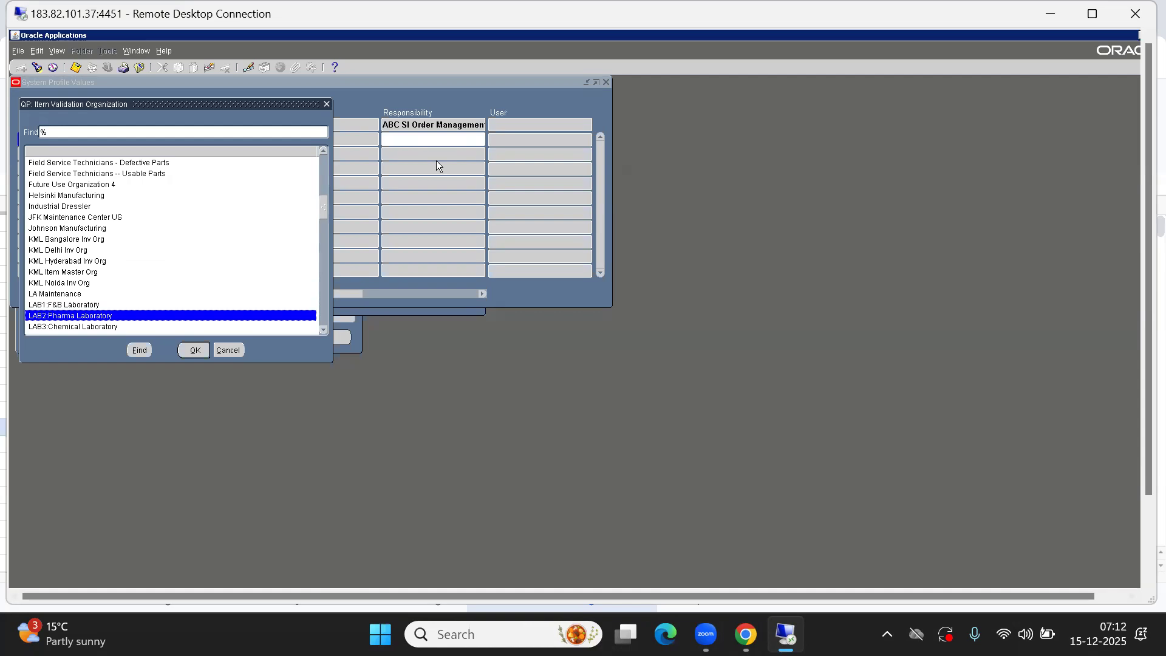
key(Down)
key(Down)
key(Down)
key(Down)
key(Down)
key(Down)
key(Down)
key(Down)
key(Down)
key(Down)
key(Down)
key(Down)
key(Down)
key(Down)
key(Down)
key(Down)
key(Down)
key(Down)
key(Down)
key(Down)
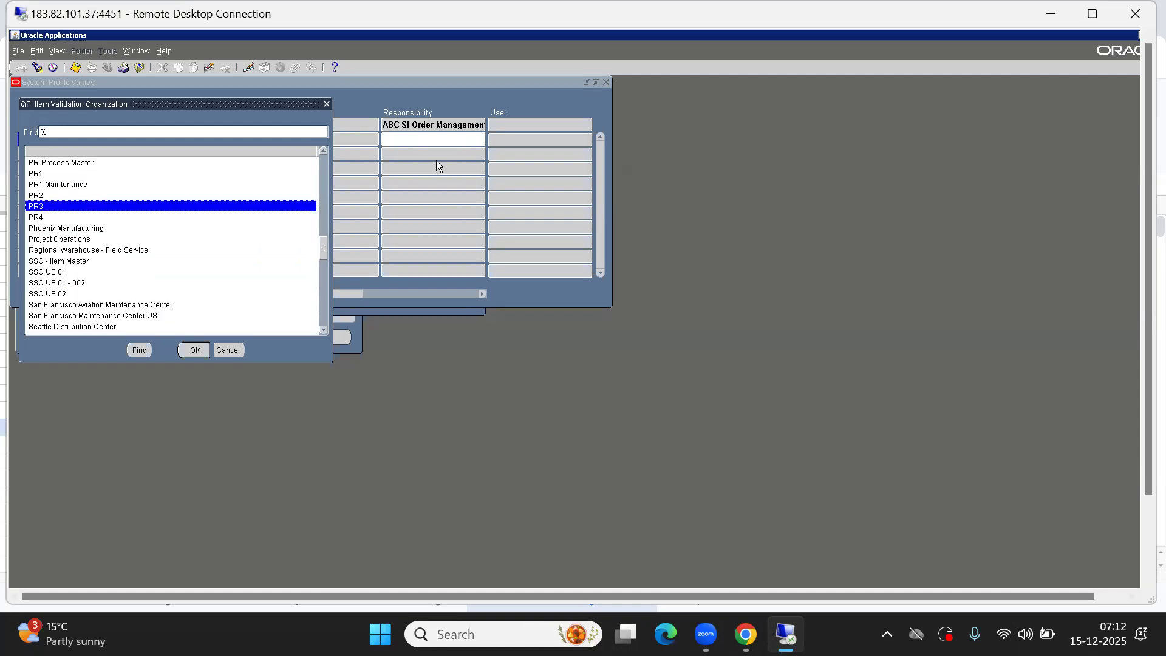
key(Down)
key(Down)
key(Down)
key(Down)
key(Down)
key(Down)
key(Down)
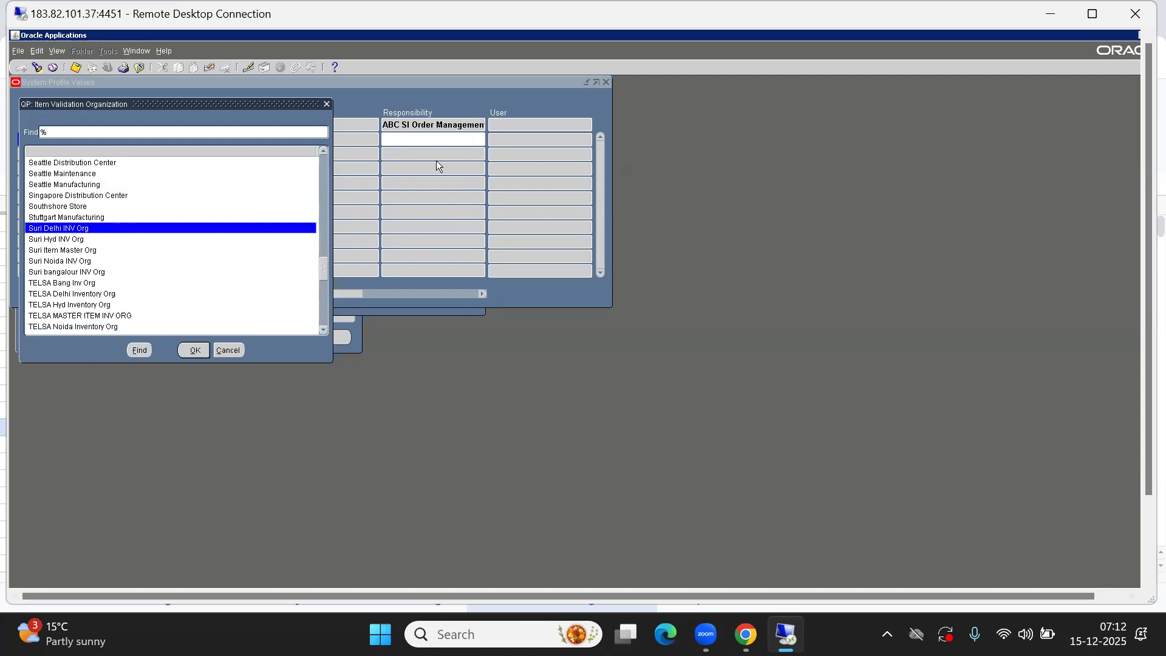
text(a)
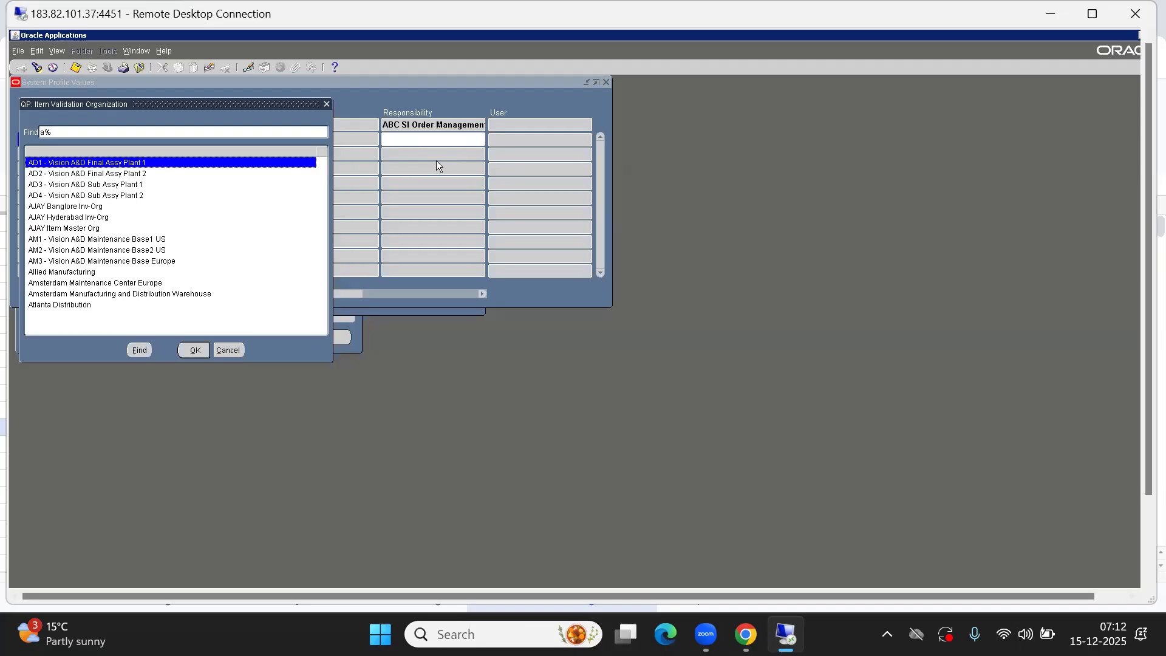
click(237, 353)
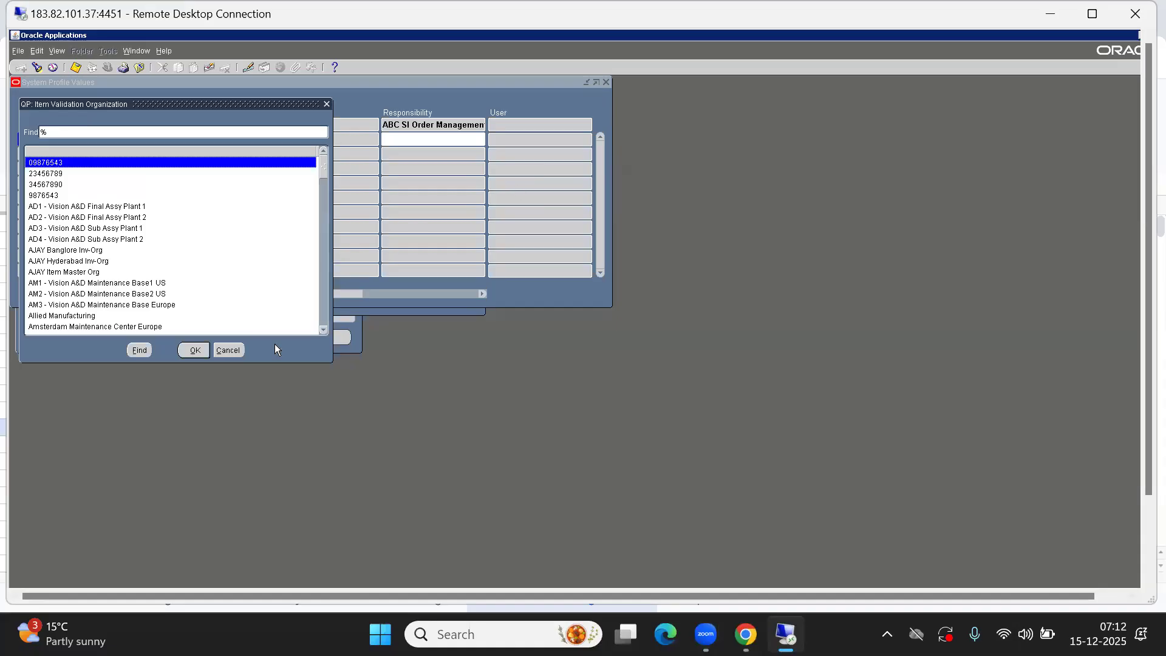
click(228, 351)
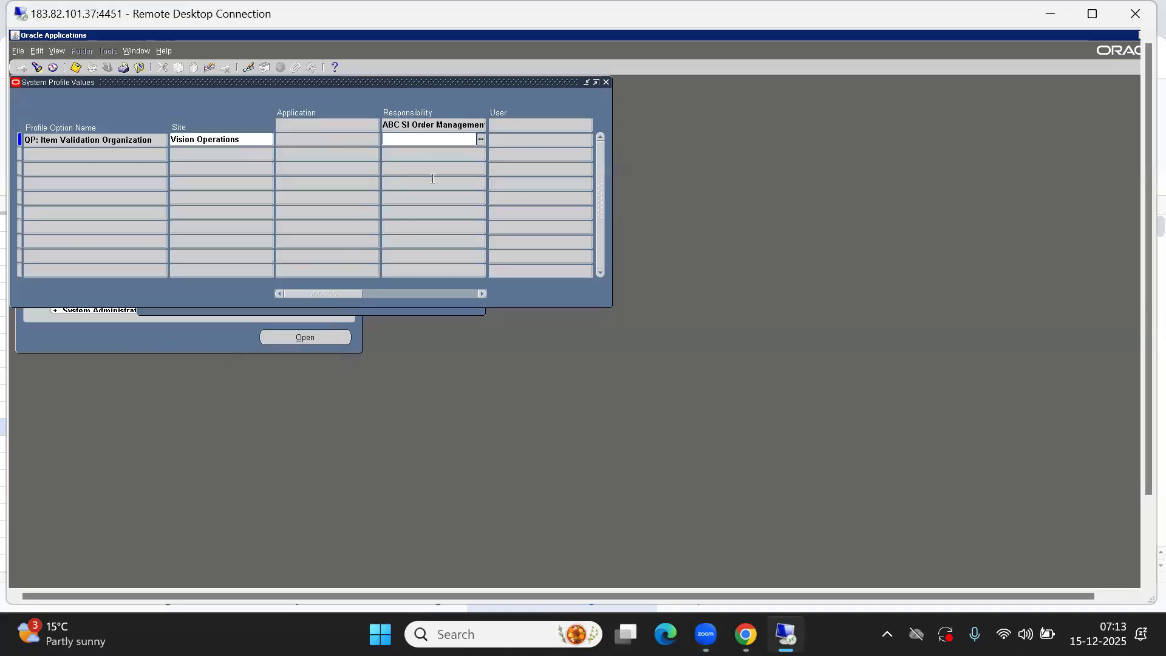
key(F4)
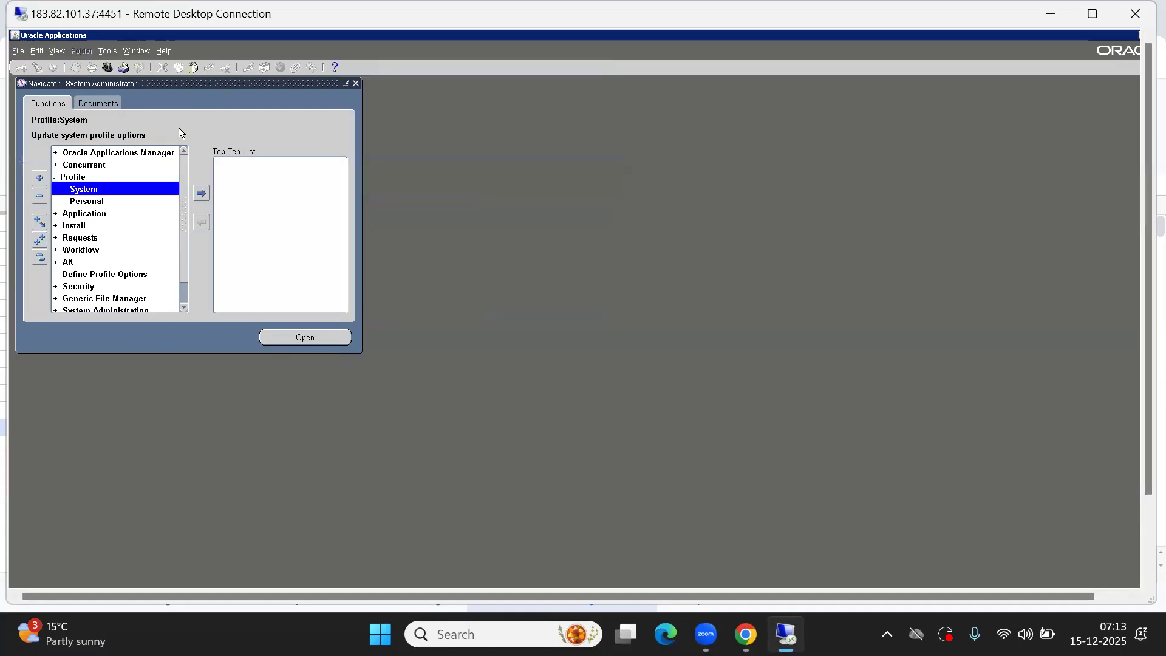
Collapse the navigator tree and reopen the Profile > System form to find system profile values again
click(34, 256)
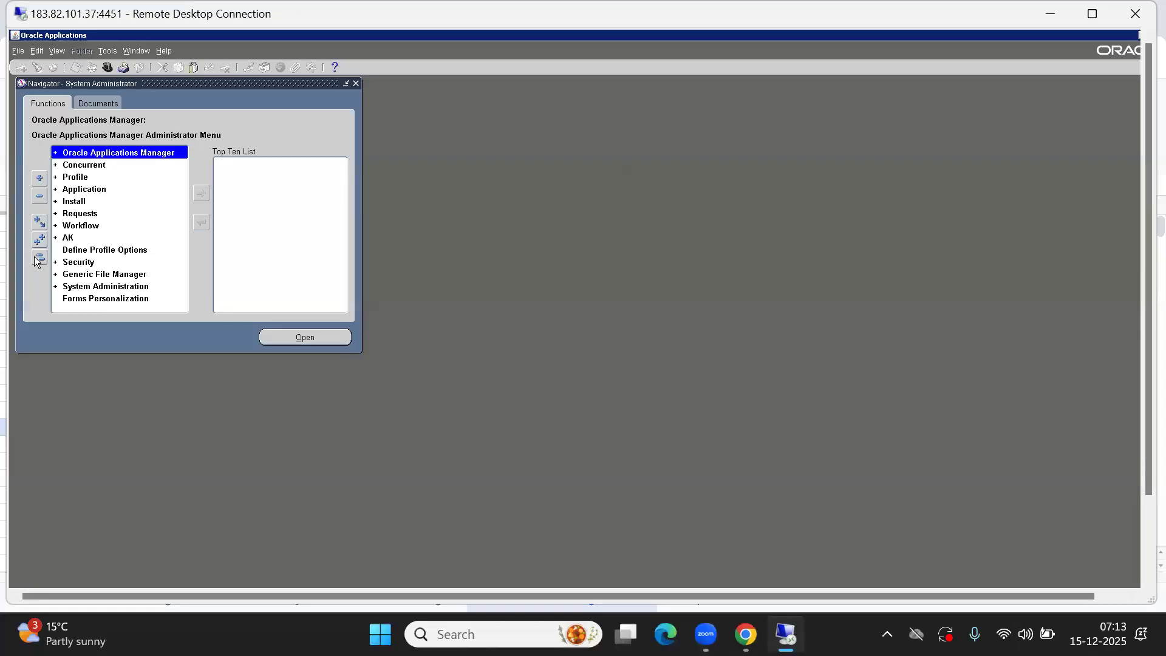
click(79, 263)
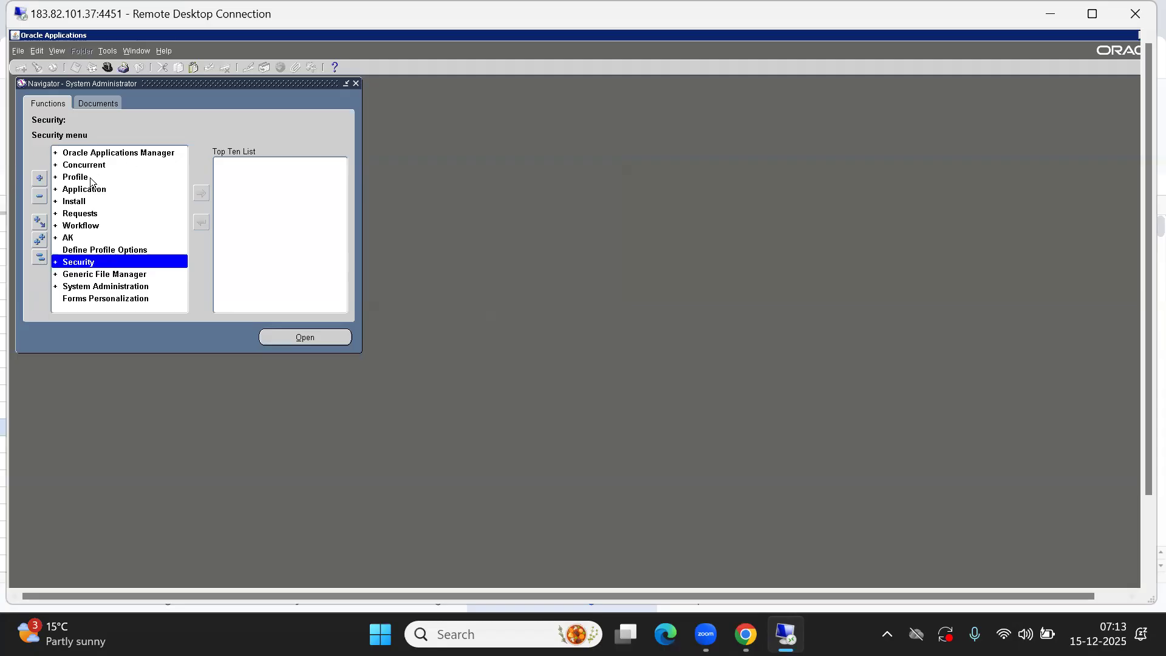
click(40, 260)
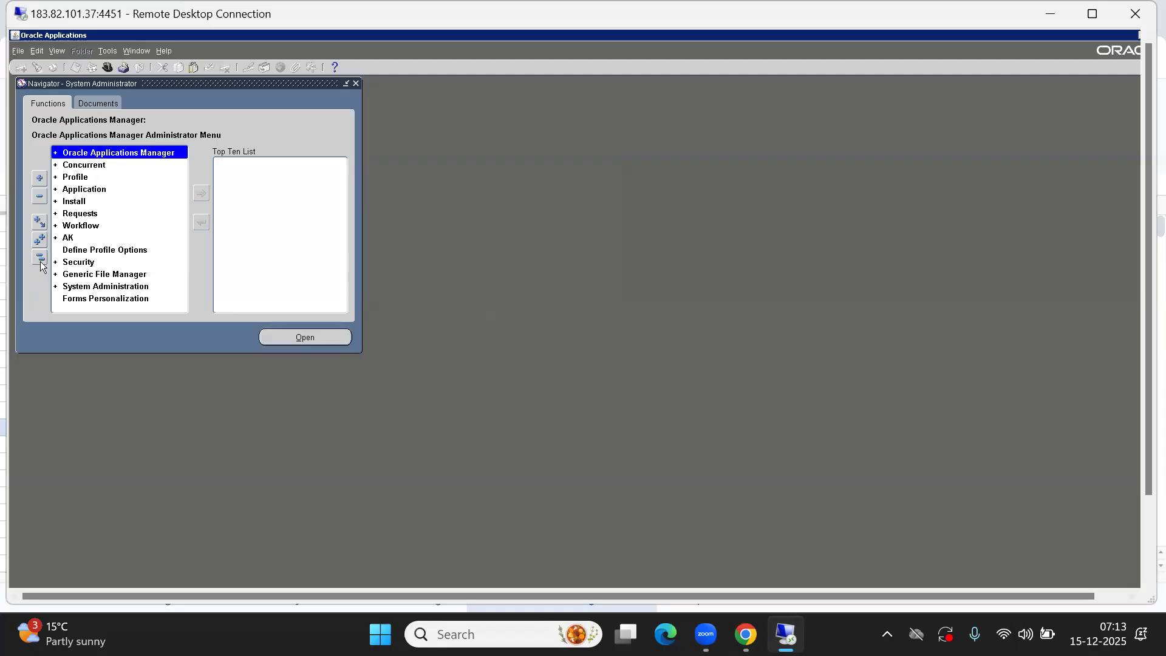
key(Down)
key(Down)
key(Down)
key(Up)
key(Return)
key(Return)
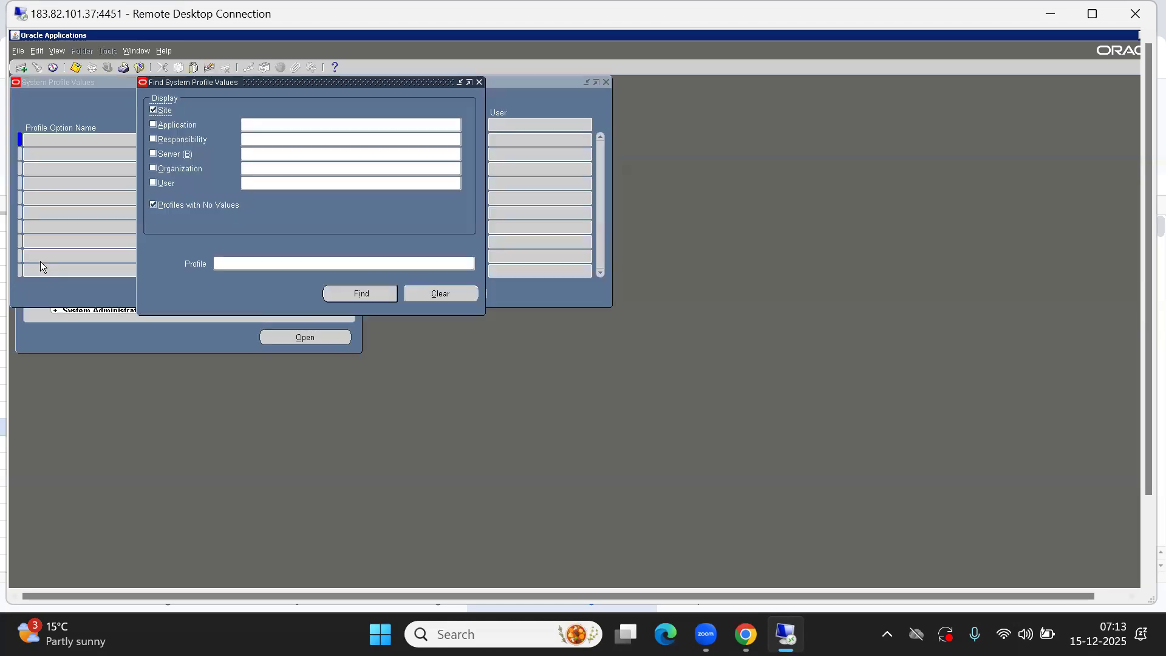
click(155, 139)
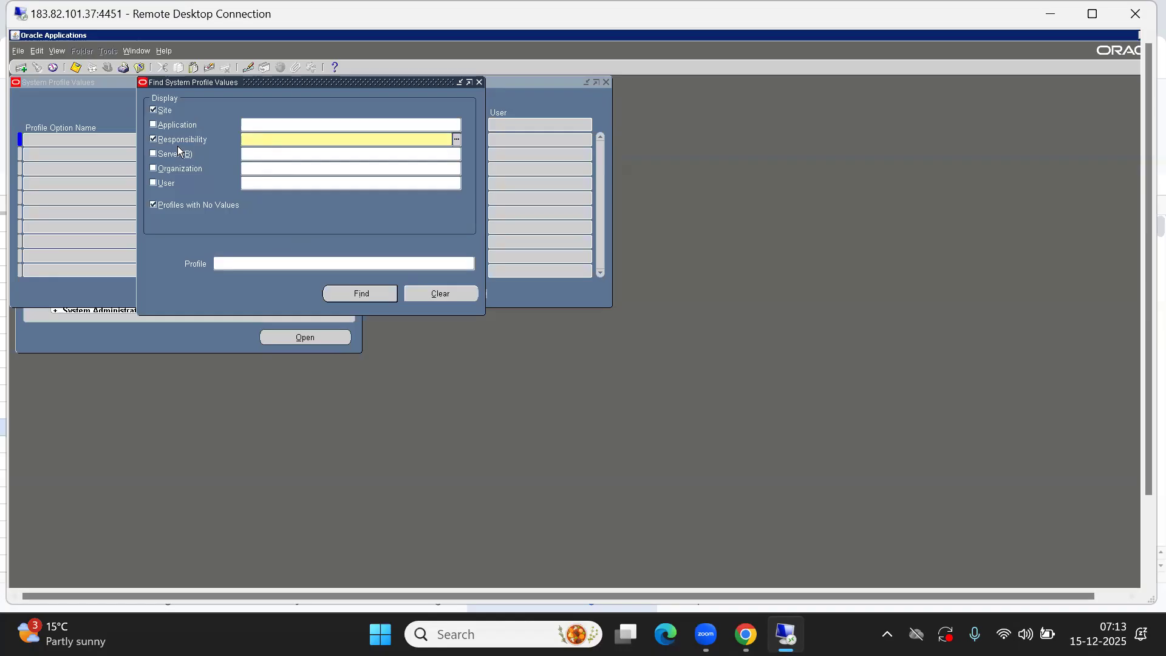
click(168, 139)
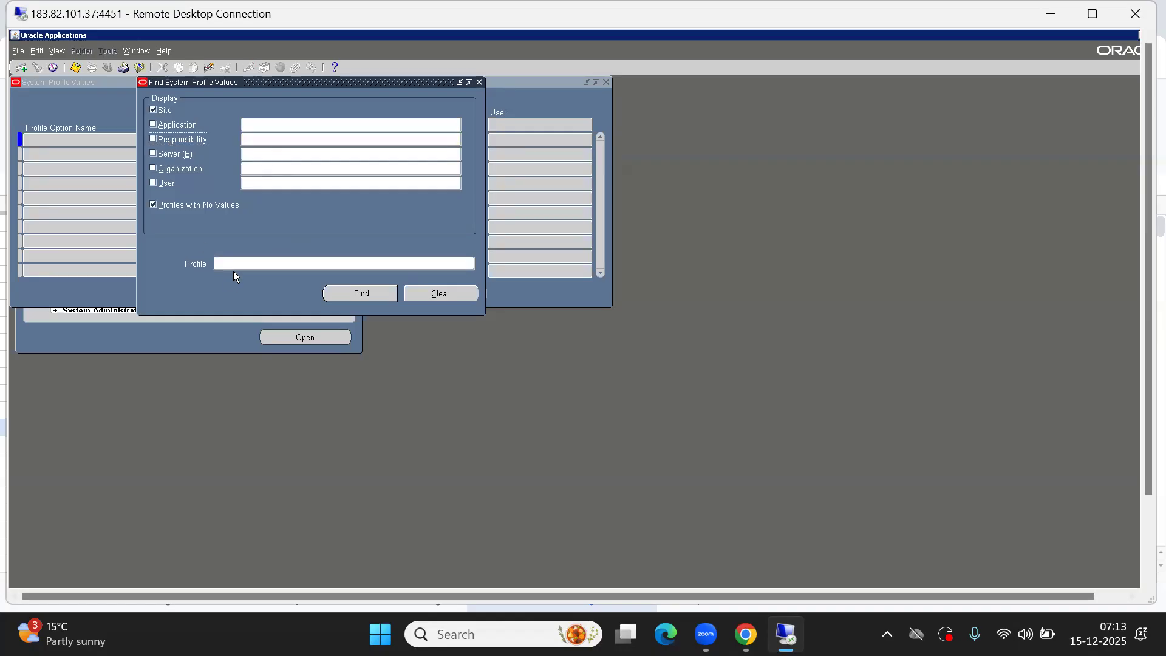